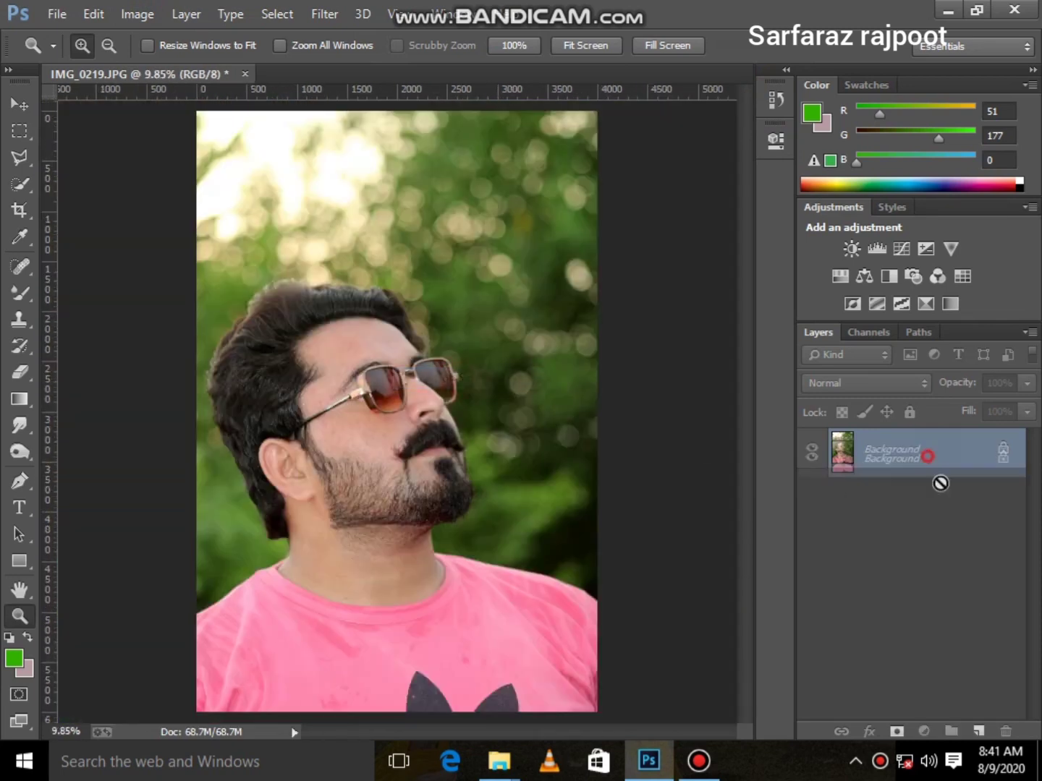
Grade the copy in Camera Raw Basic: Contrast +11, Highlights -17, Shadows +11, Whites +11, Blacks -14, Clarity +8, Vibrance +64
click(324, 14)
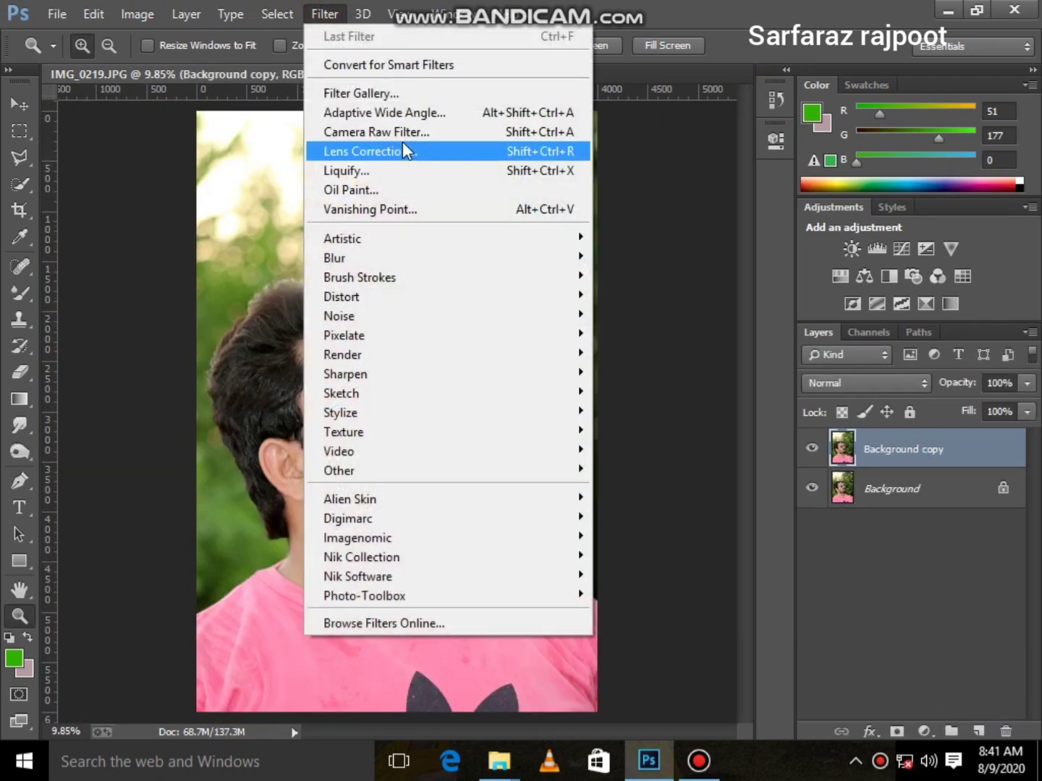
click(402, 141)
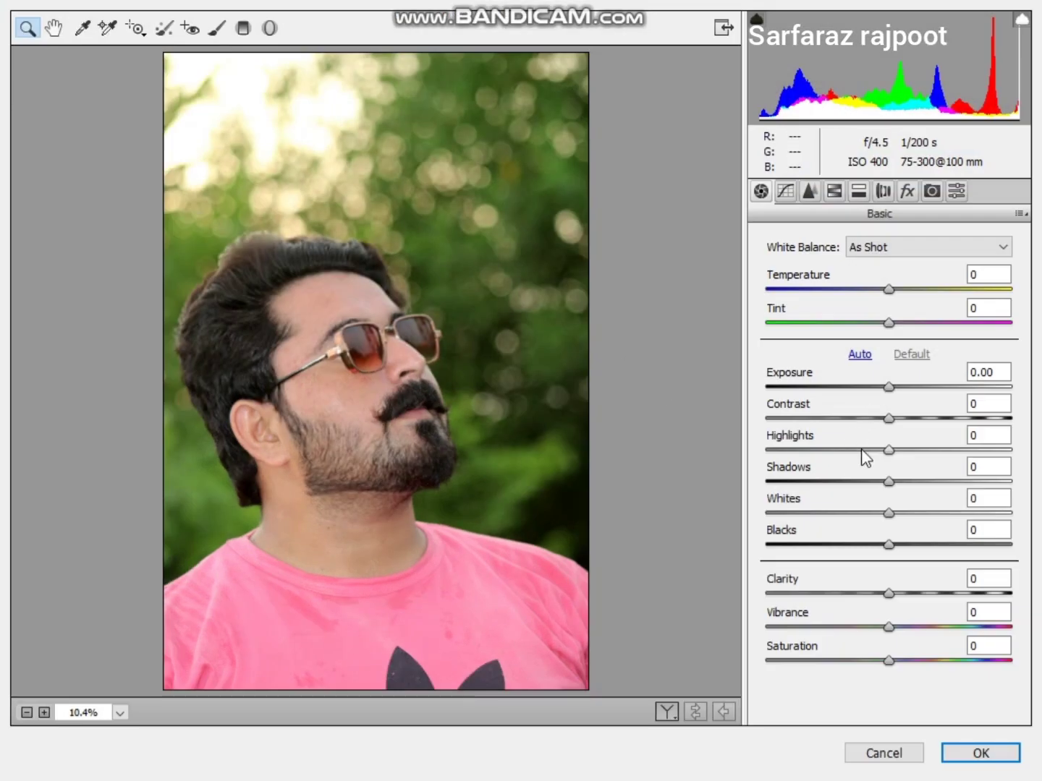
click(868, 451)
click(902, 481)
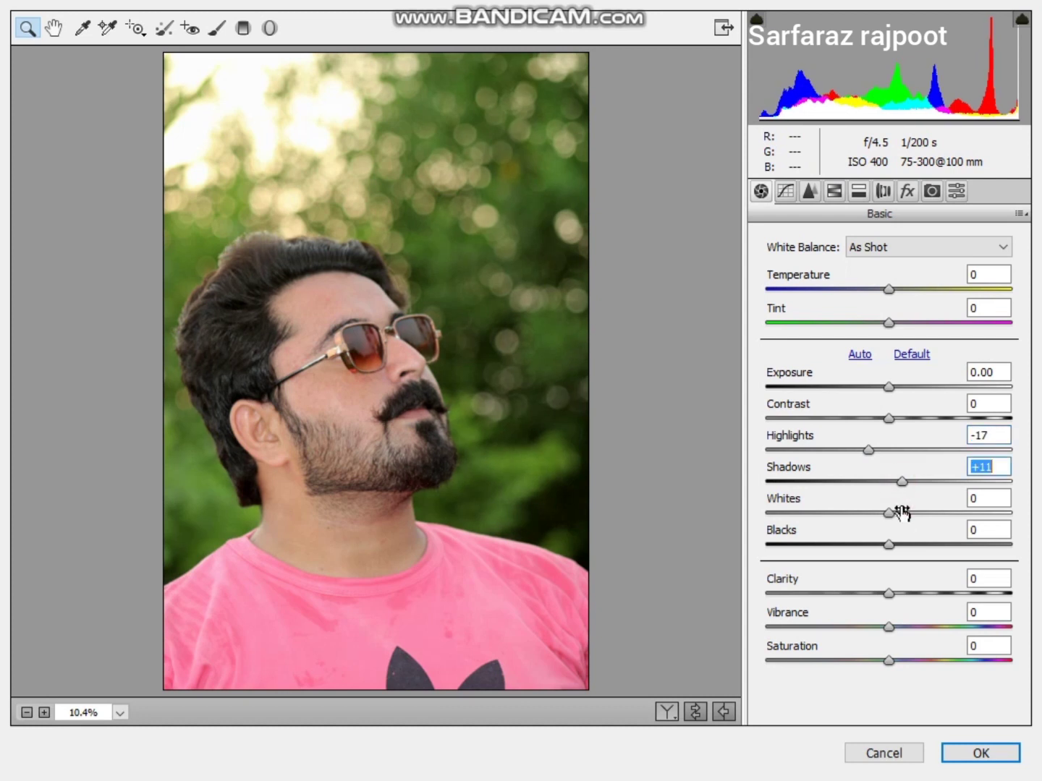
click(901, 513)
click(872, 543)
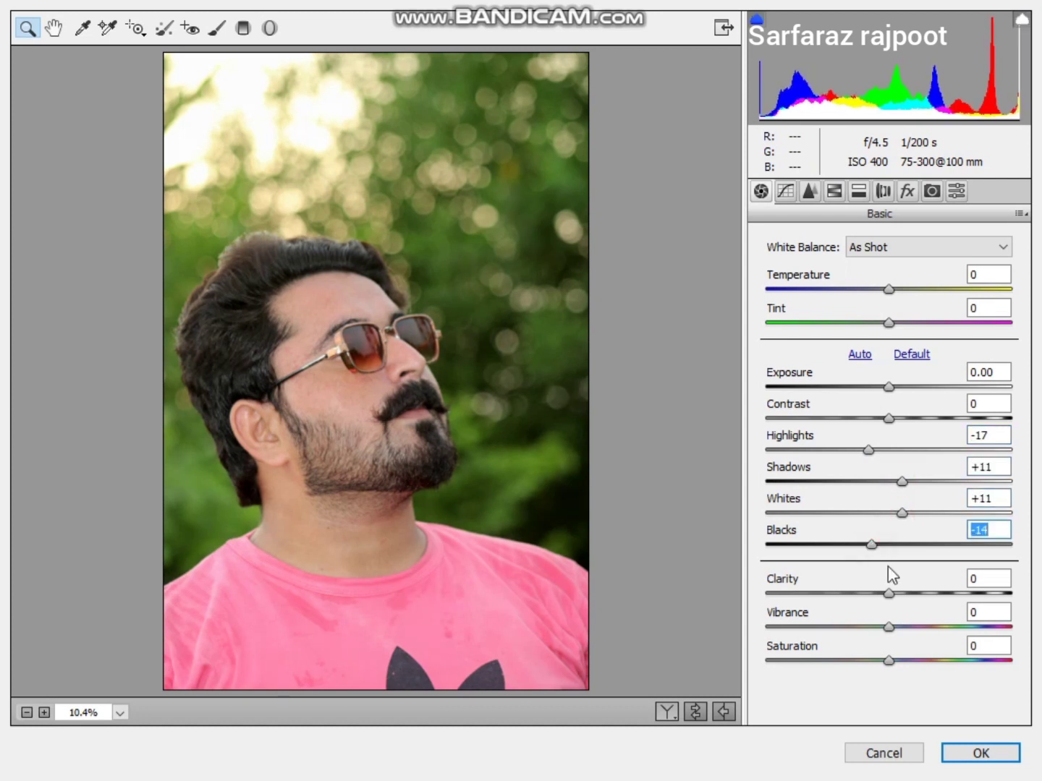
click(898, 594)
click(967, 626)
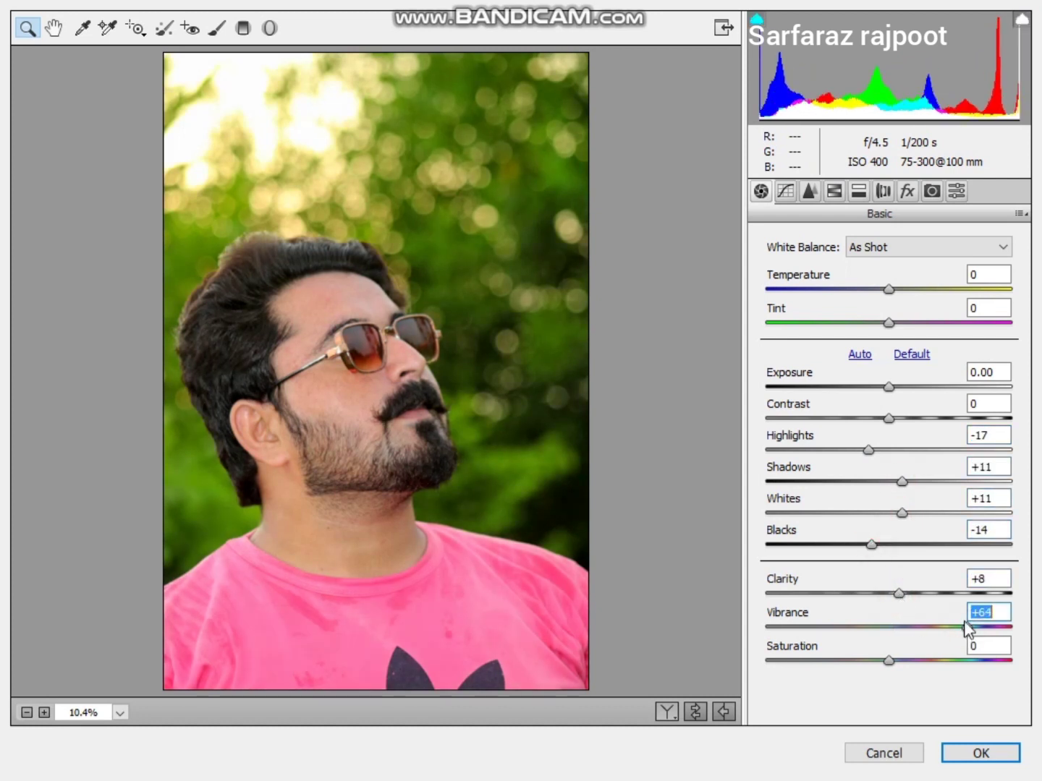
click(902, 418)
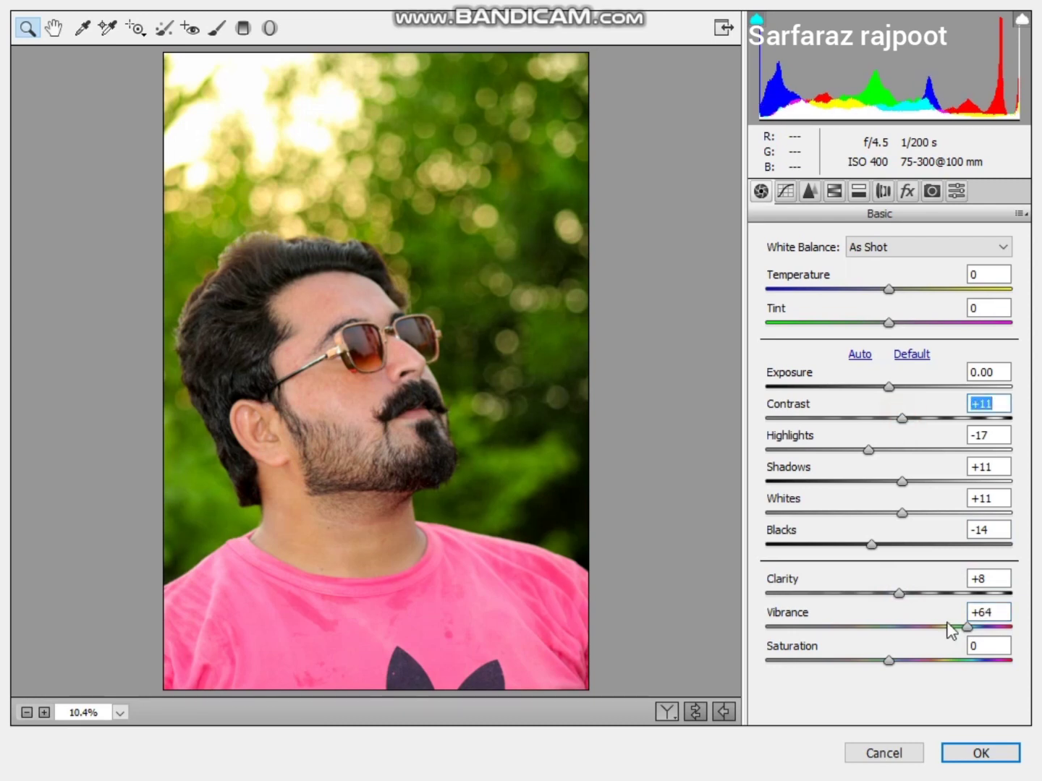
click(981, 753)
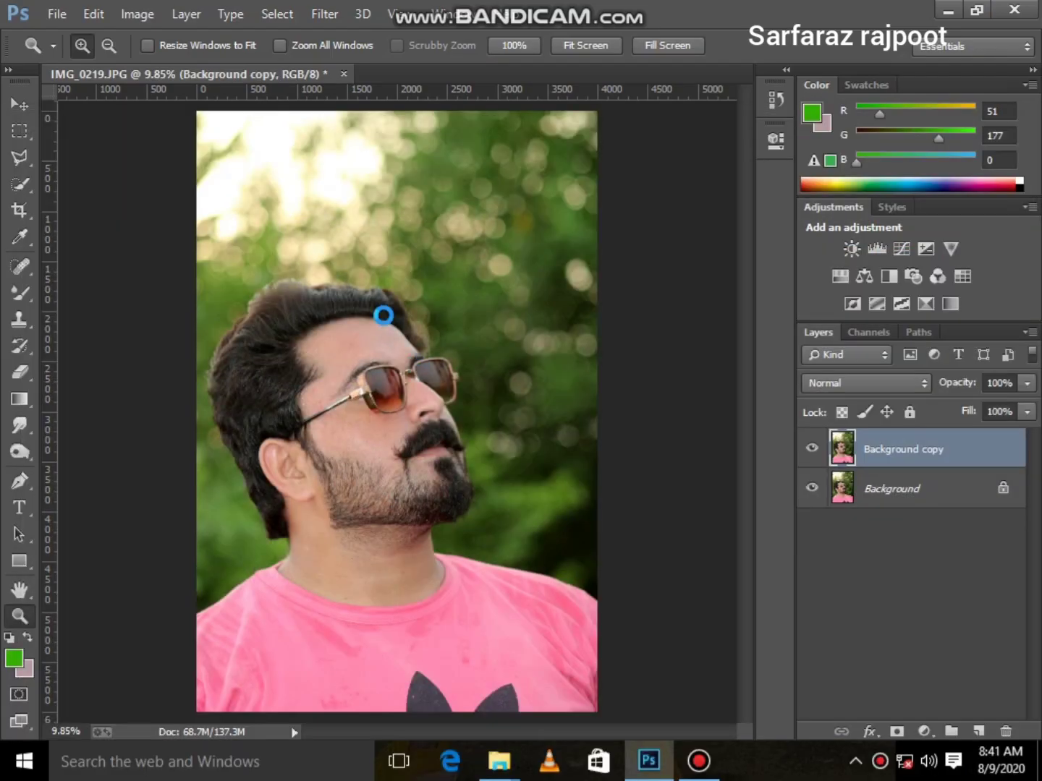
In a second Camera Raw pass, lower Oranges saturation and raise Greens saturation to +100
click(324, 14)
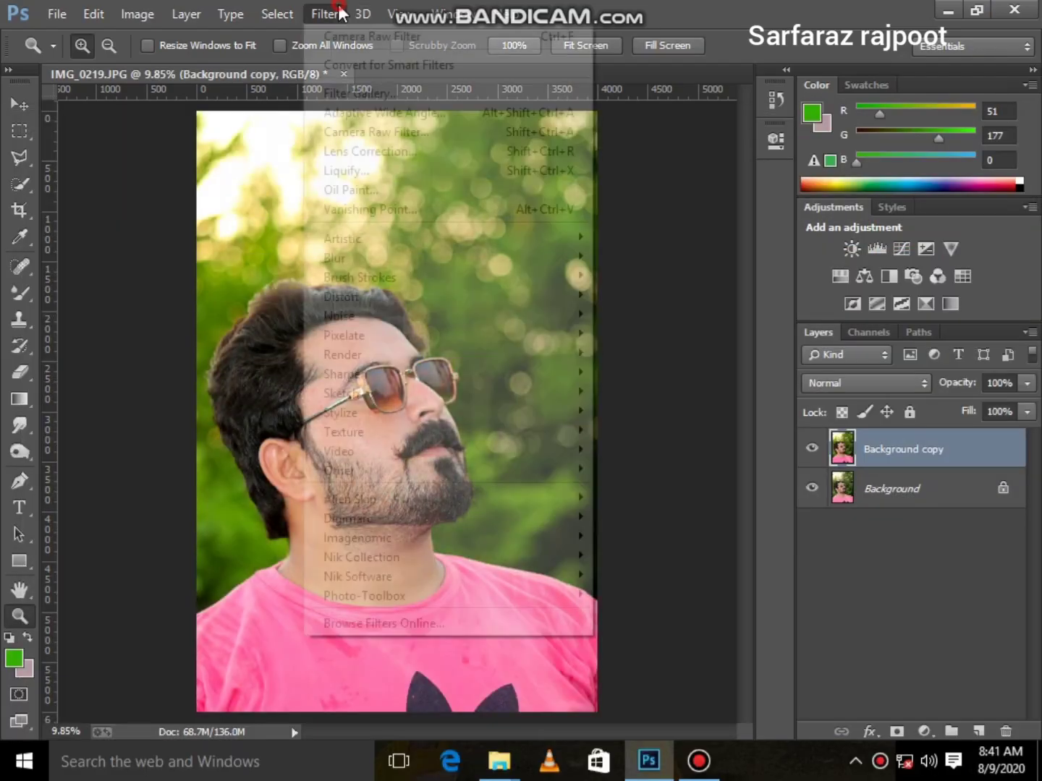
click(393, 131)
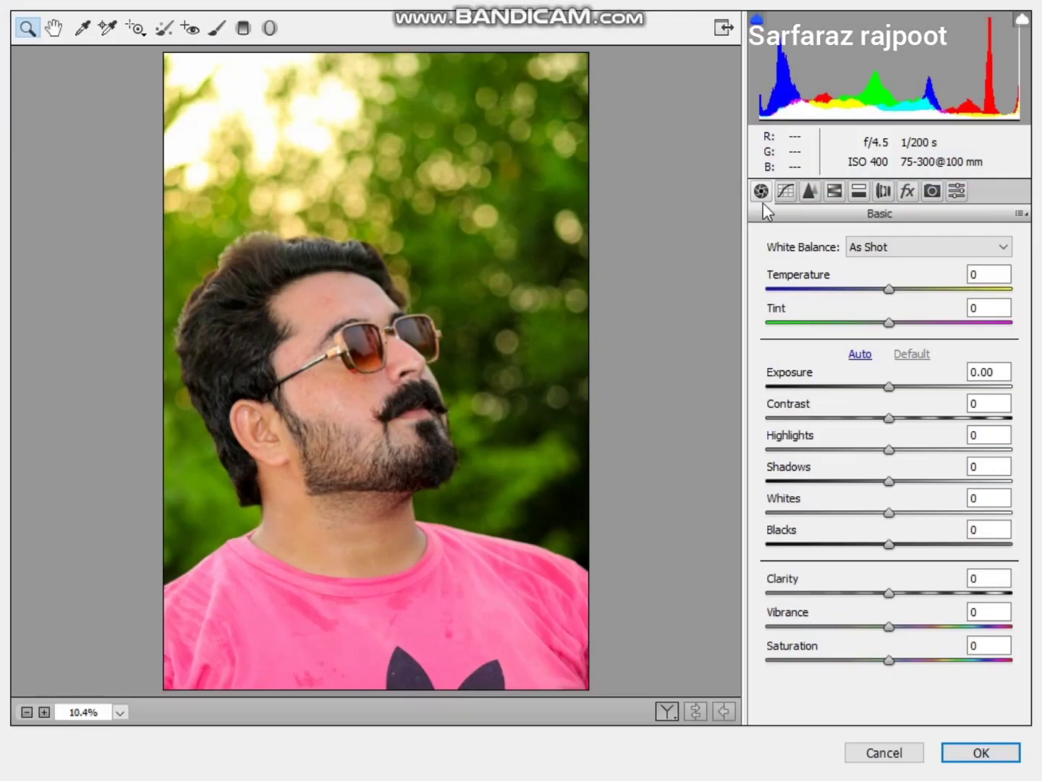
click(834, 191)
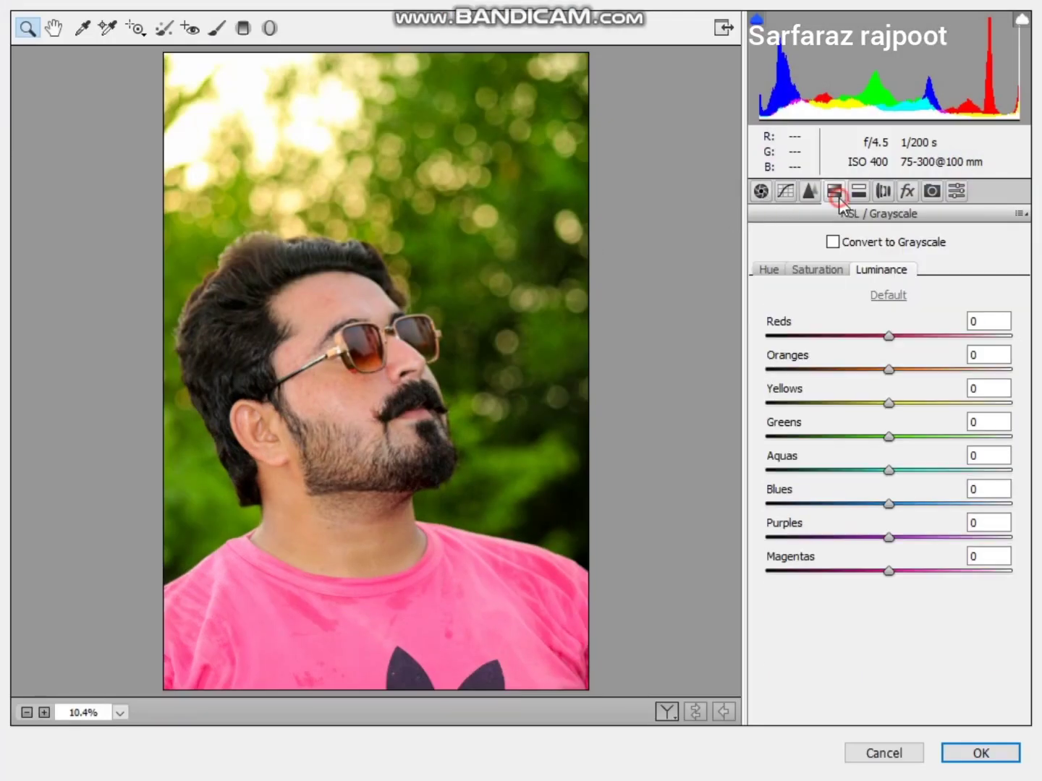
click(817, 271)
click(868, 369)
drag(902, 437, 1010, 436)
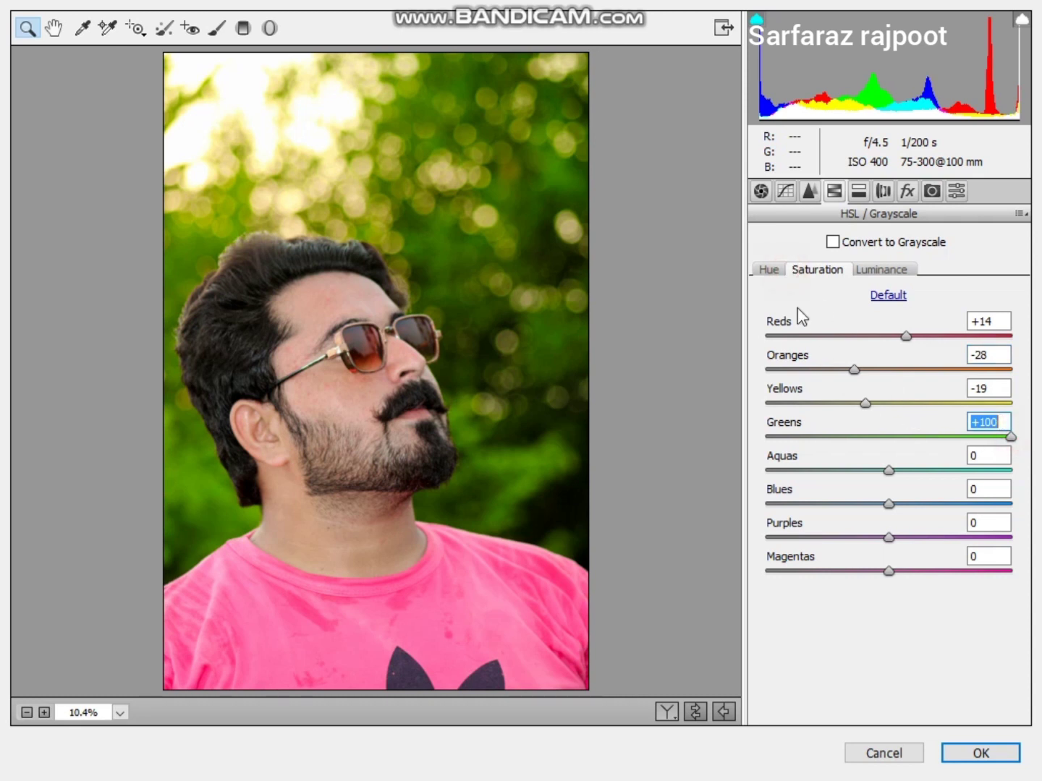
Shift the Greens hue to -100 and warm the Yellows hue, turning the bokeh yellow-olive
click(768, 269)
drag(845, 434, 706, 434)
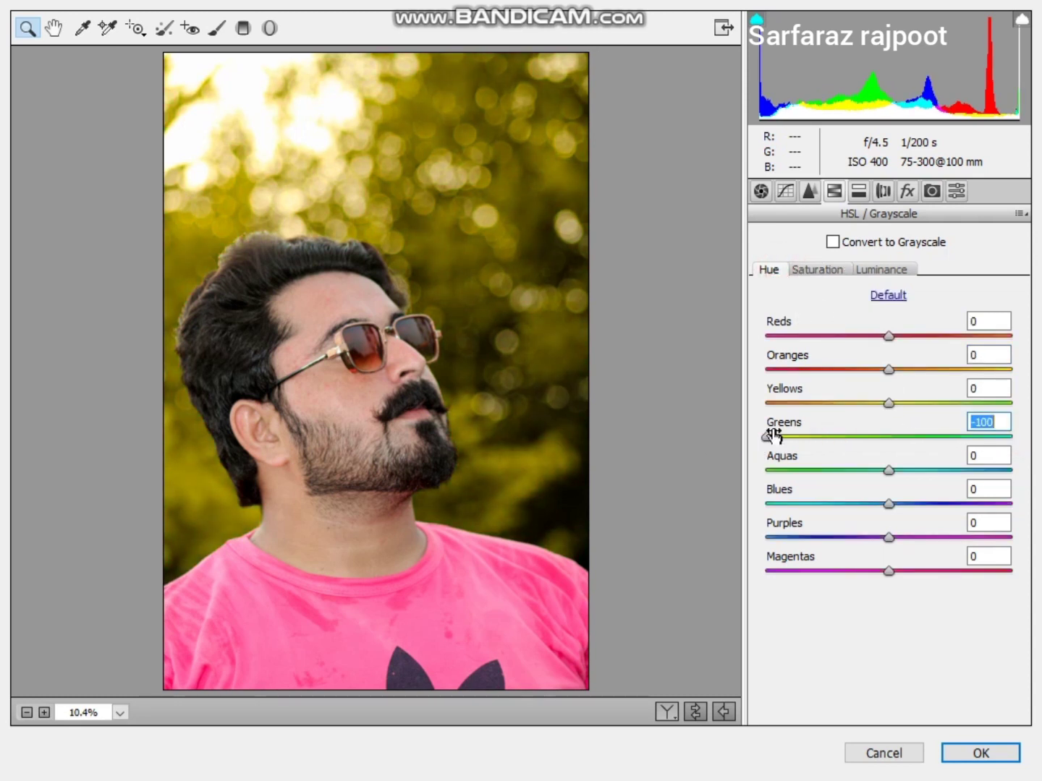
drag(890, 403, 930, 402)
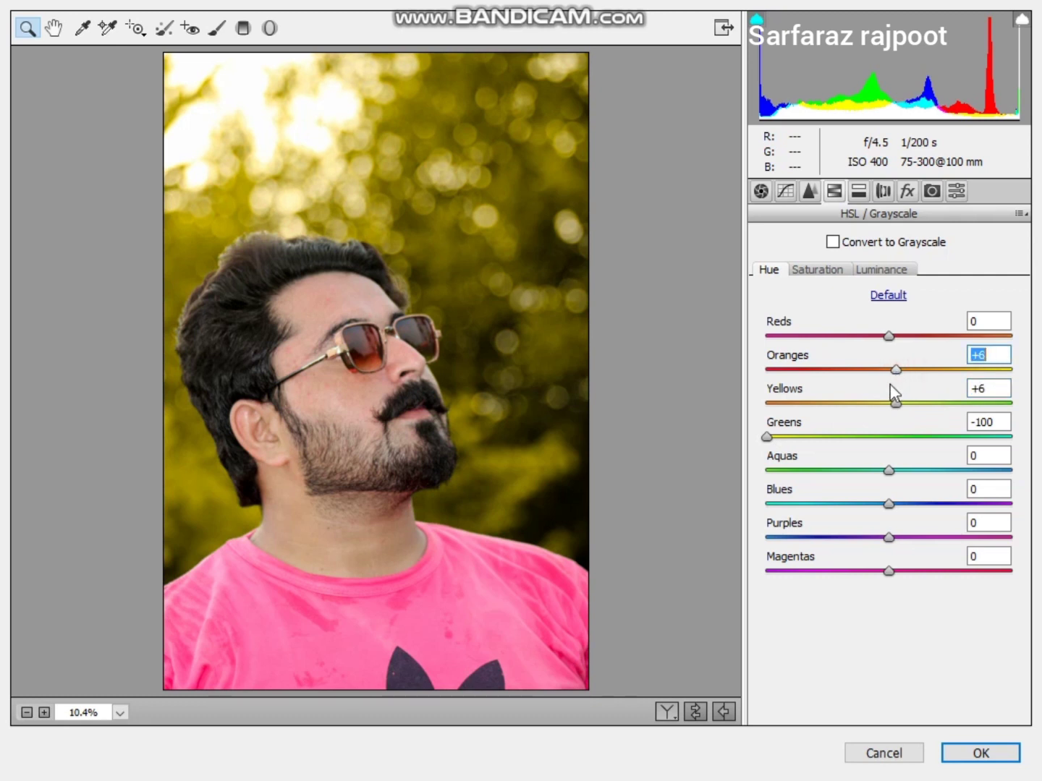
click(884, 269)
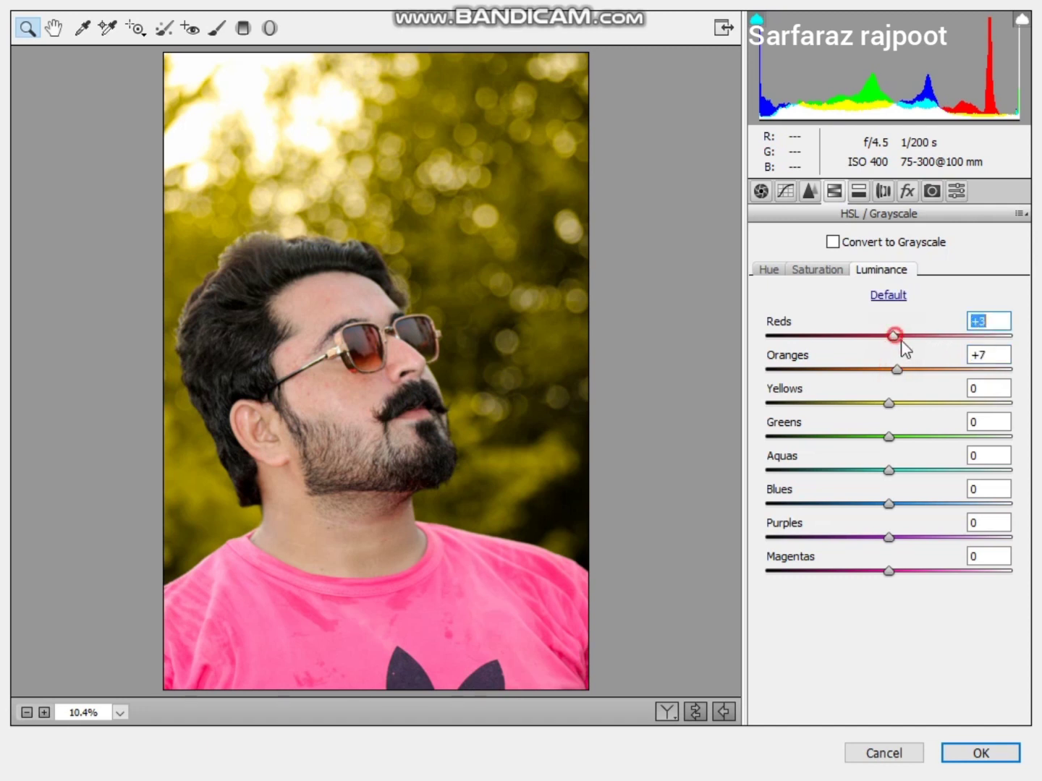
Darken the photo edges with a -14 vignette and apply the colour edits
click(909, 191)
drag(888, 455, 872, 454)
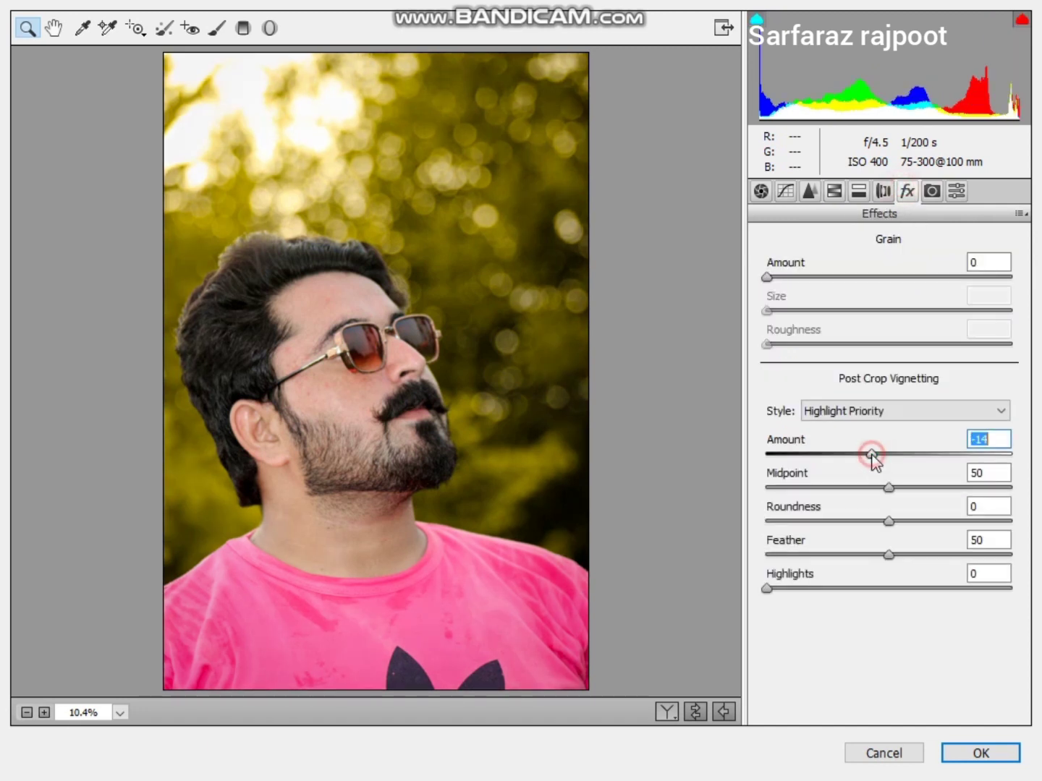
click(981, 755)
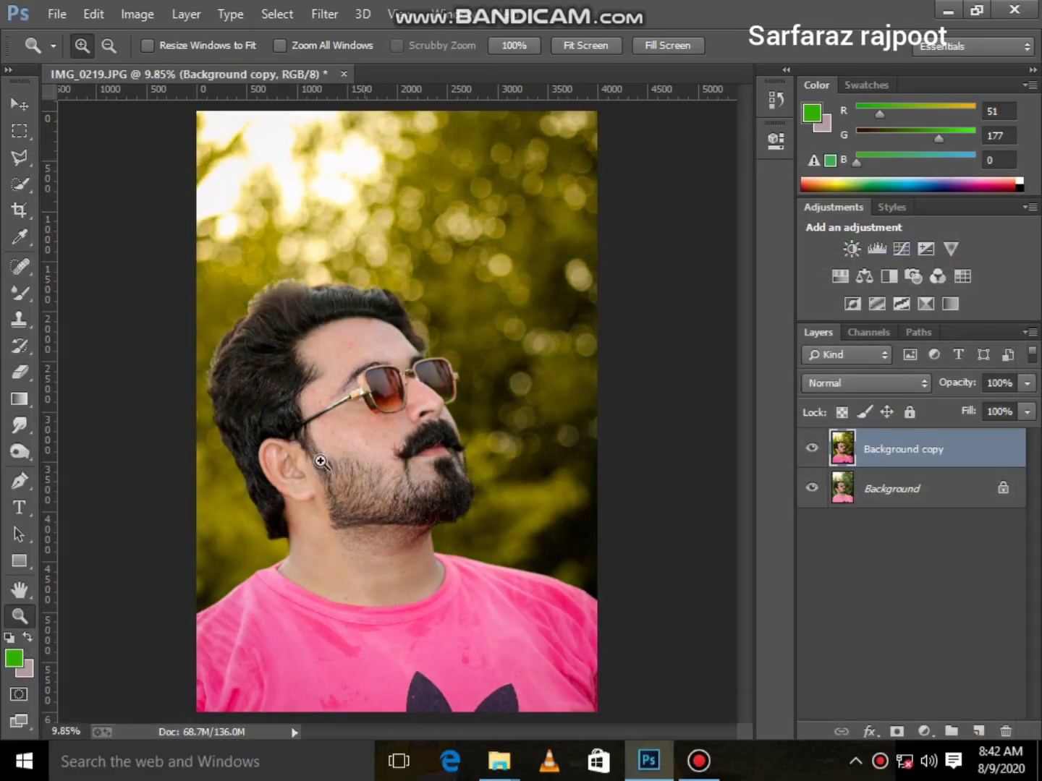
Zoom in on the face and toggle the graded copy to compare it with the original
click(321, 460)
scroll(334, 347, down, 3)
click(344, 268)
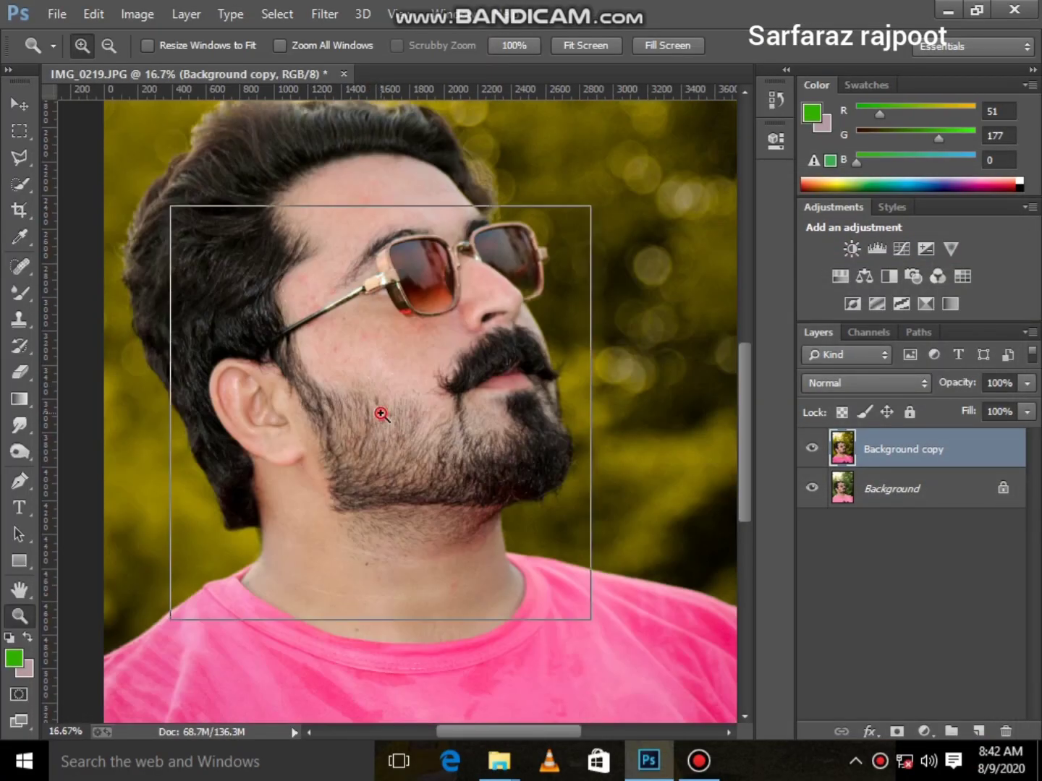
click(381, 414)
click(811, 450)
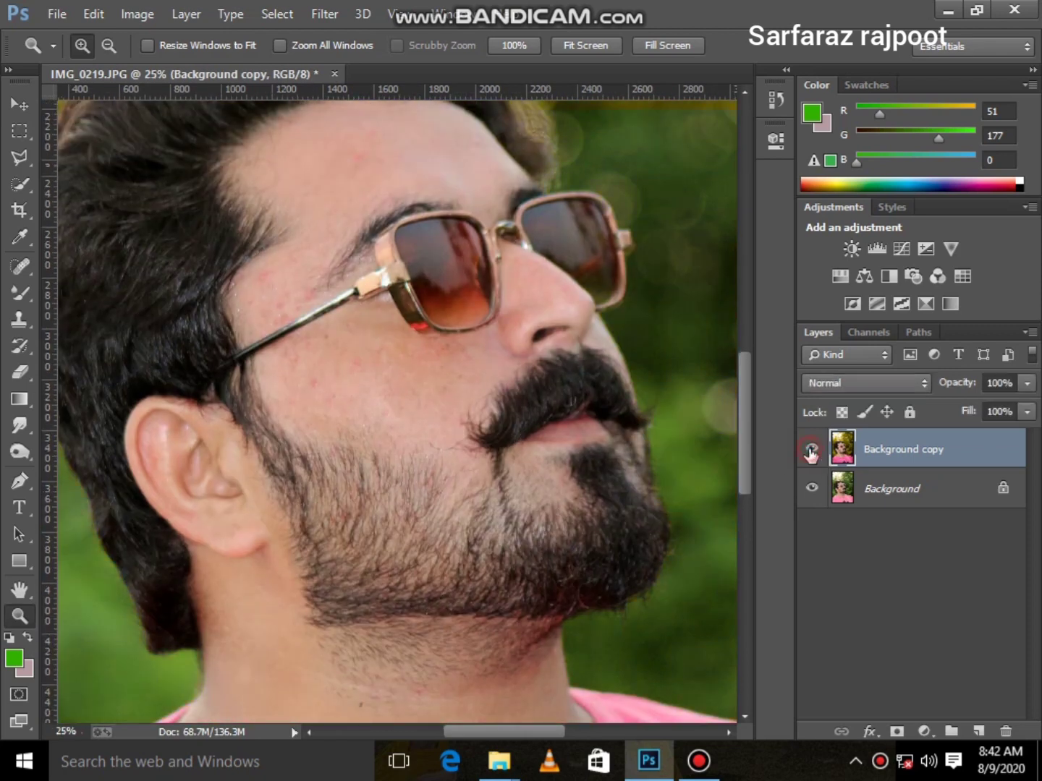
click(811, 450)
right_click(446, 329)
click(494, 342)
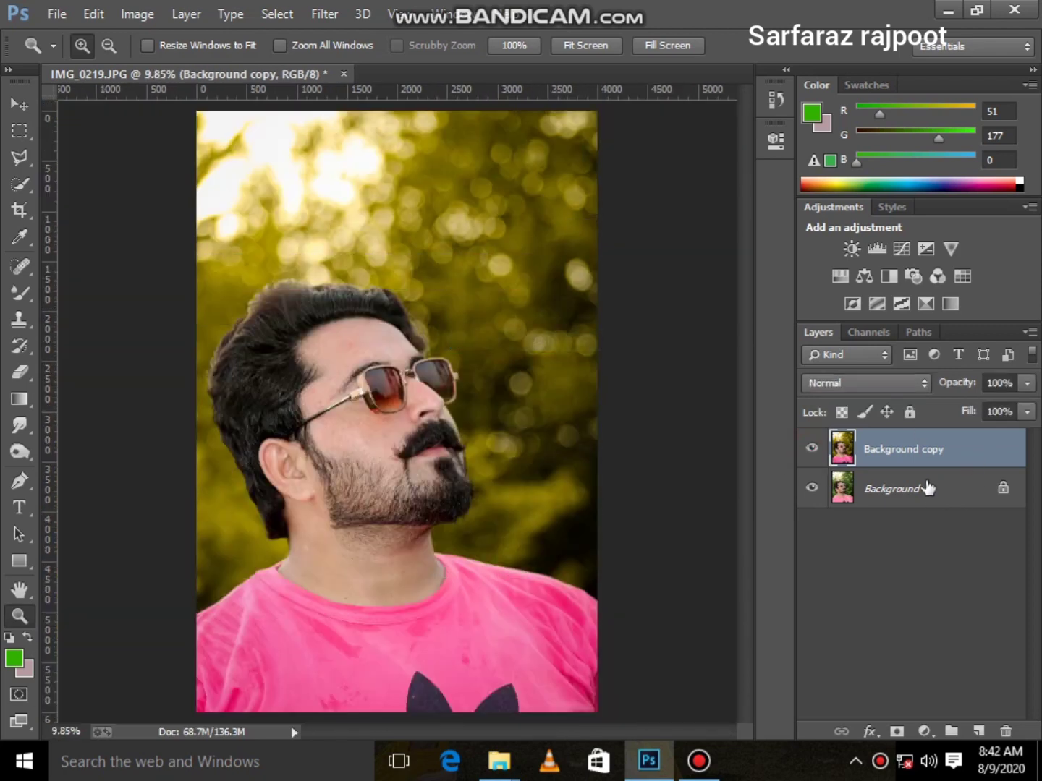
Merge the visible layers, duplicate the result, and apply a High Pass filter to the copy
right_click(889, 492)
click(919, 647)
mouse_move(898, 449)
mouse_down()
mouse_move(975, 752)
mouse_move(978, 732)
mouse_up()
click(324, 15)
mouse_move(340, 471)
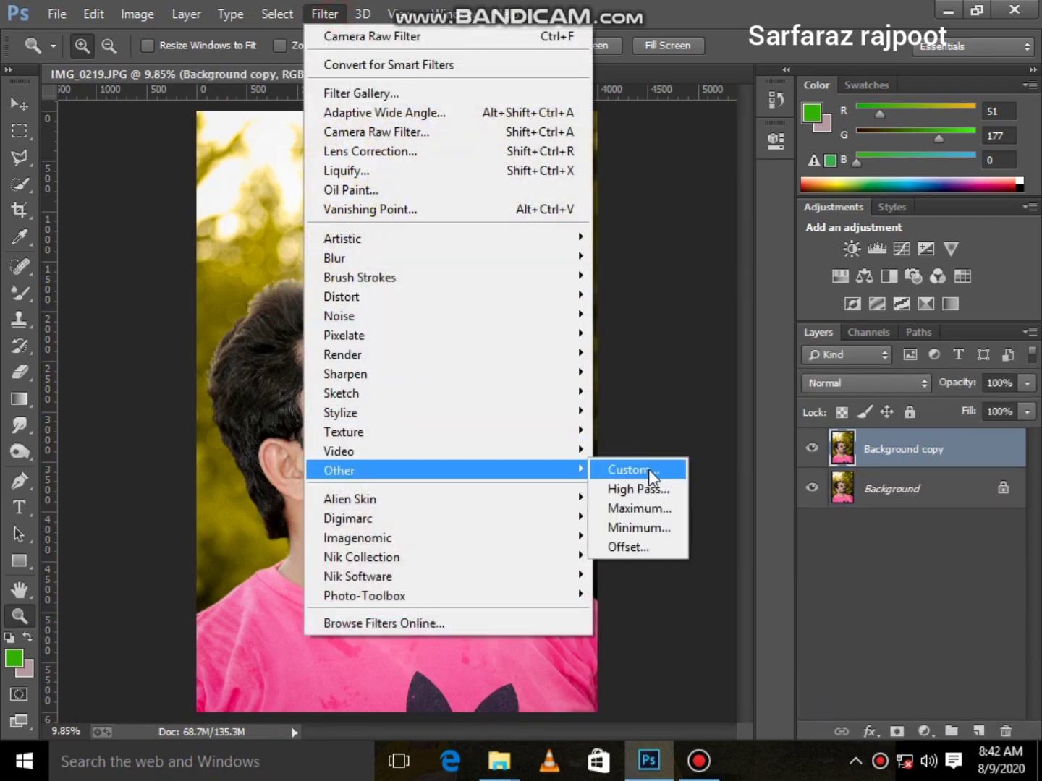
click(638, 489)
click(646, 175)
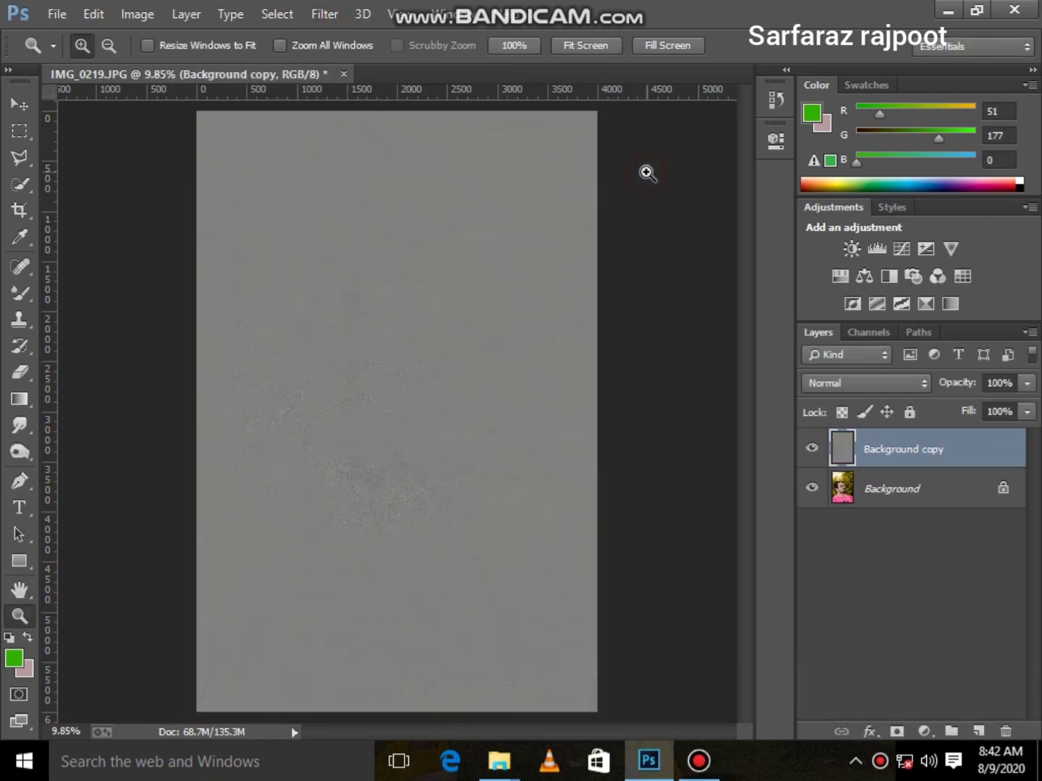
Set the High Pass layer's blend mode to Vivid Light after trying Pin Light
click(863, 384)
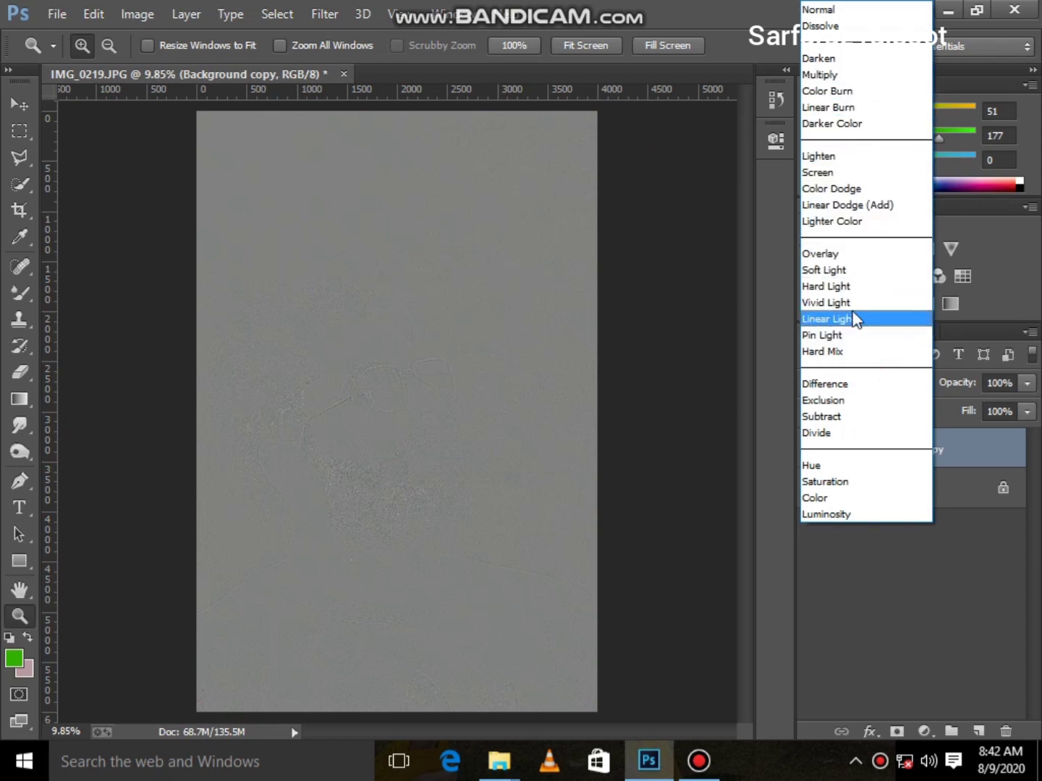
click(862, 335)
click(854, 383)
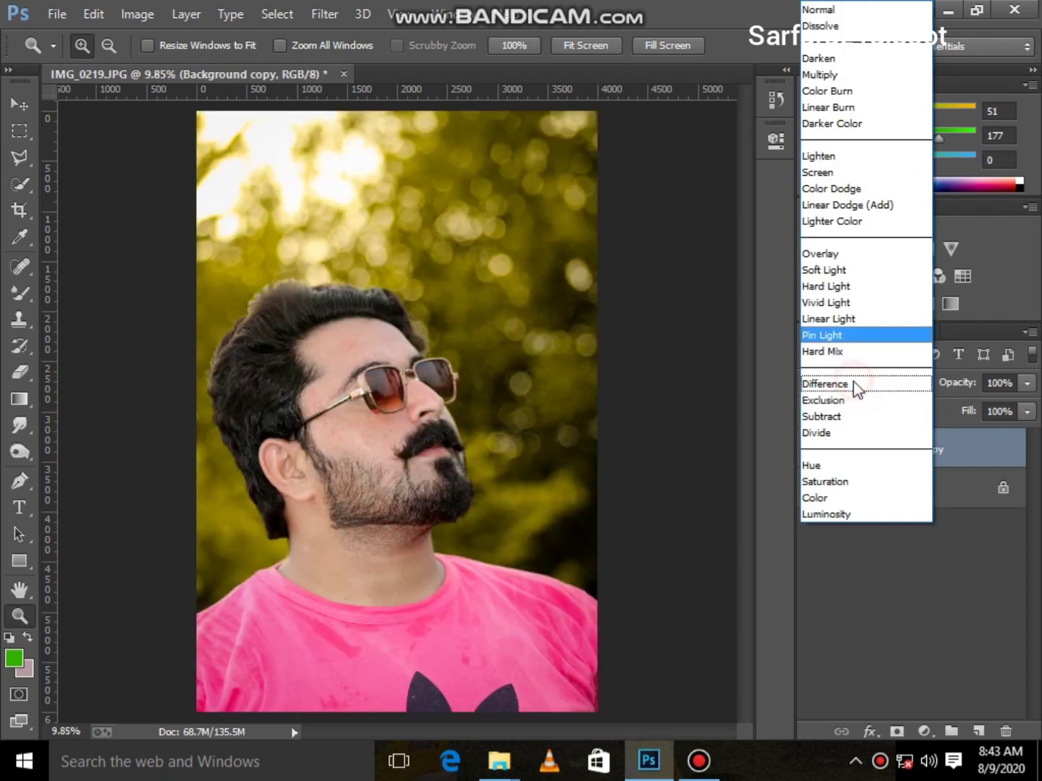
click(857, 304)
Zoom in on the cheek and beard to inspect the sharpened detail
click(343, 439)
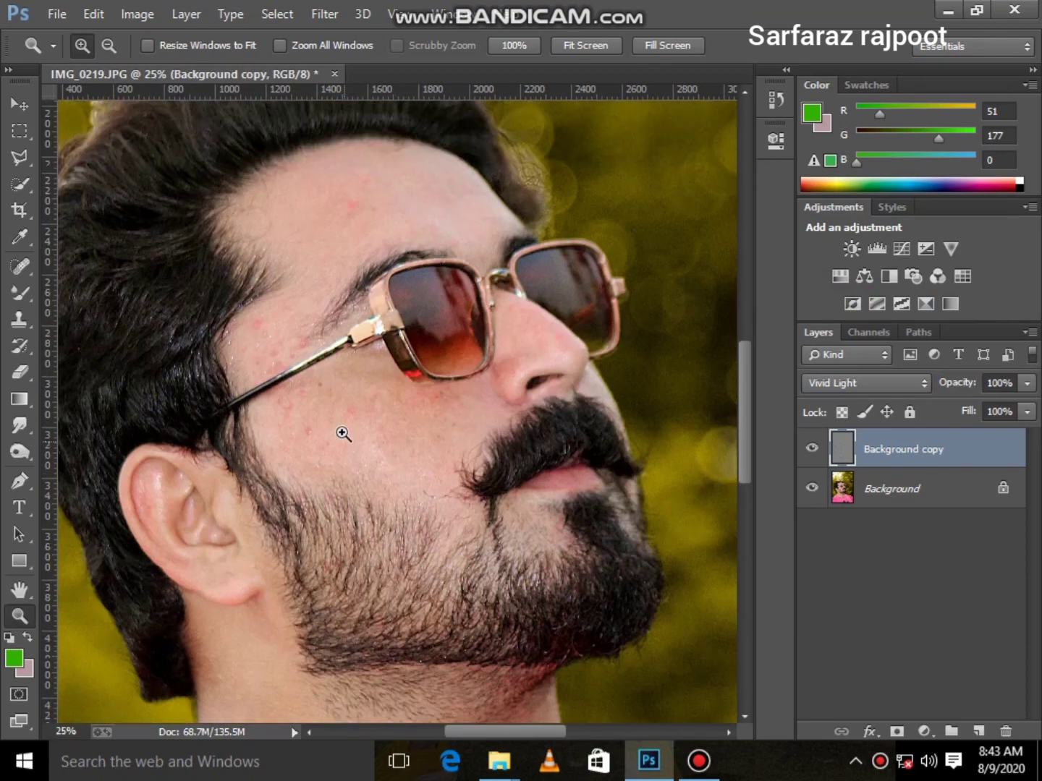
click(344, 434)
scroll(336, 412, down, 2)
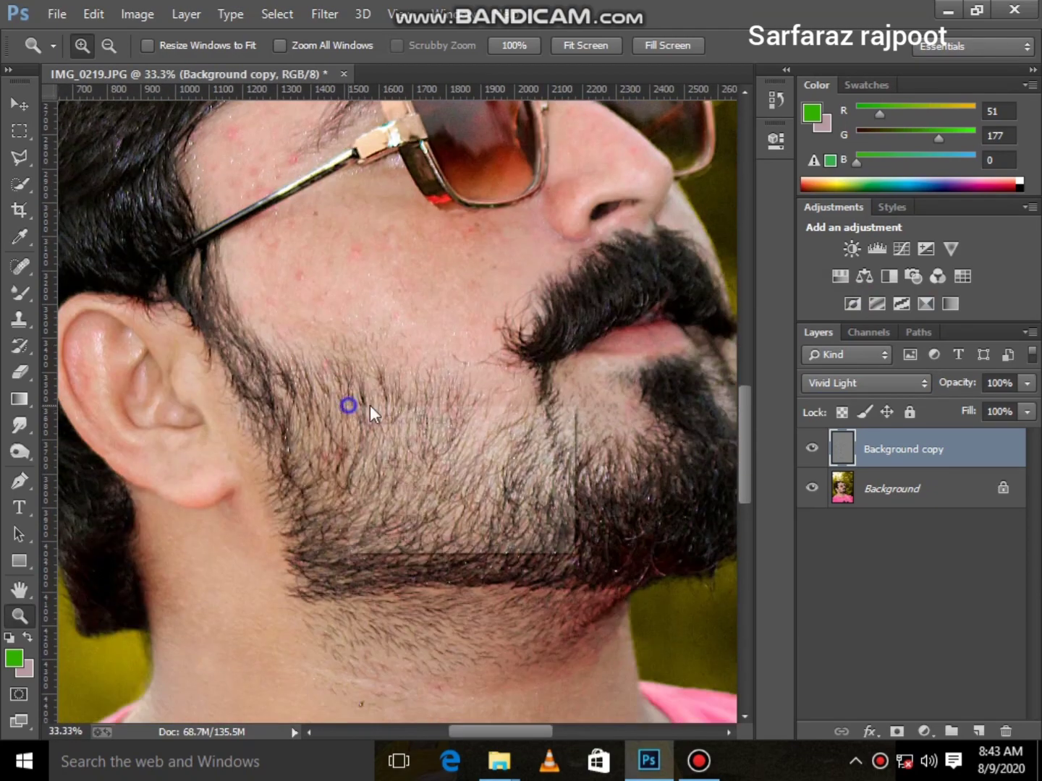
right_click(349, 407)
click(465, 420)
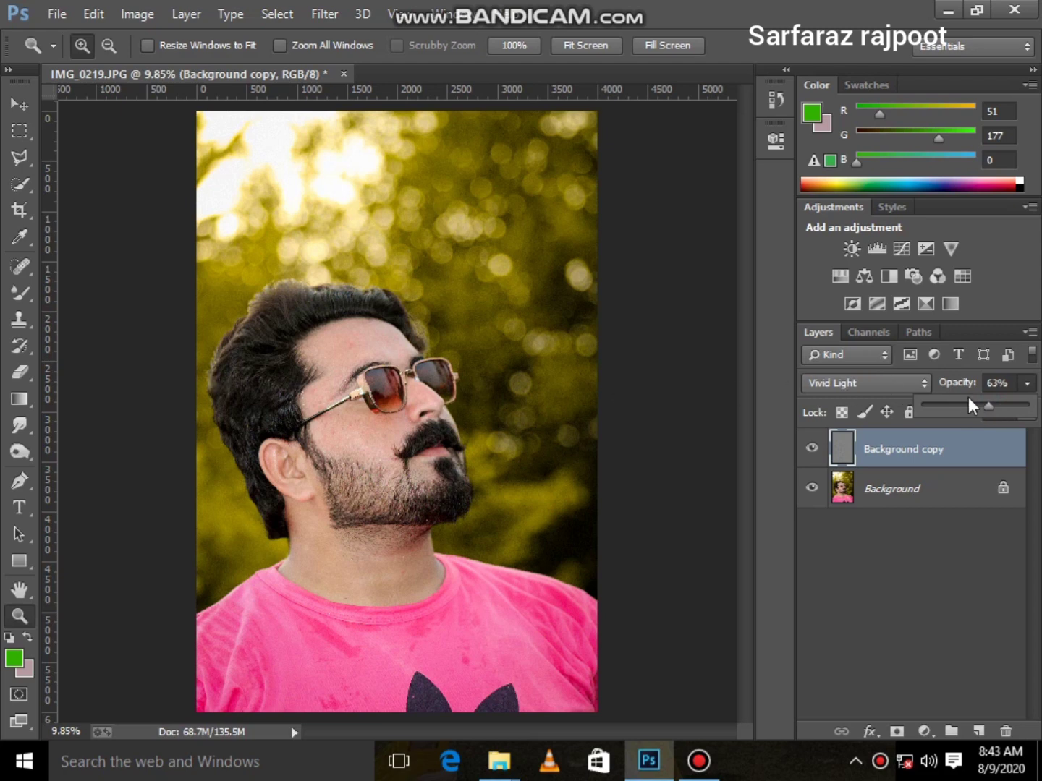
right_click(827, 486)
Merge visible layers into one Background, duplicate it, and zoom in on the beard
click(876, 635)
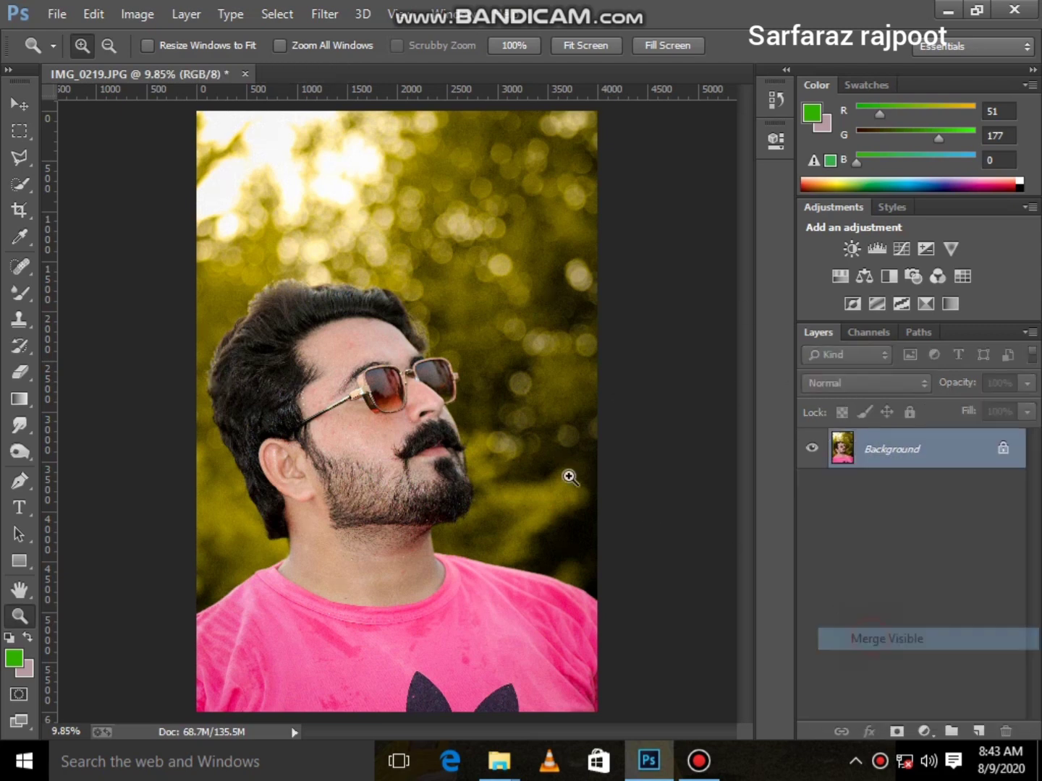
click(320, 384)
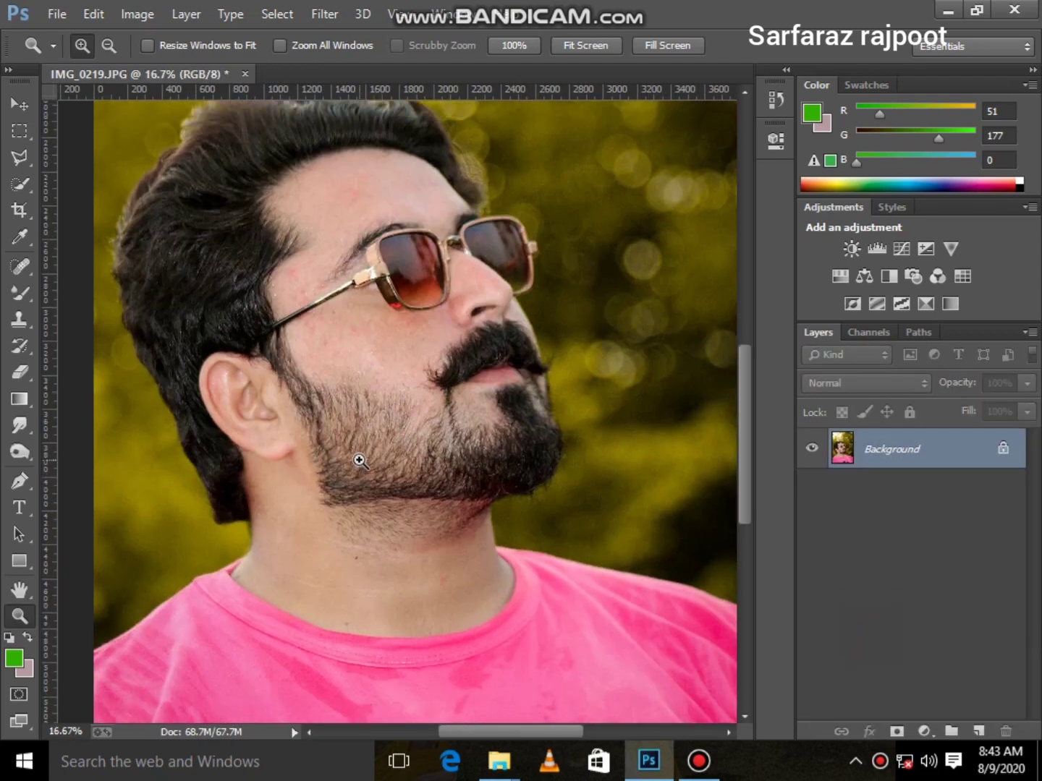
scroll(356, 458, up, 2)
click(414, 385)
scroll(434, 479, down, 5)
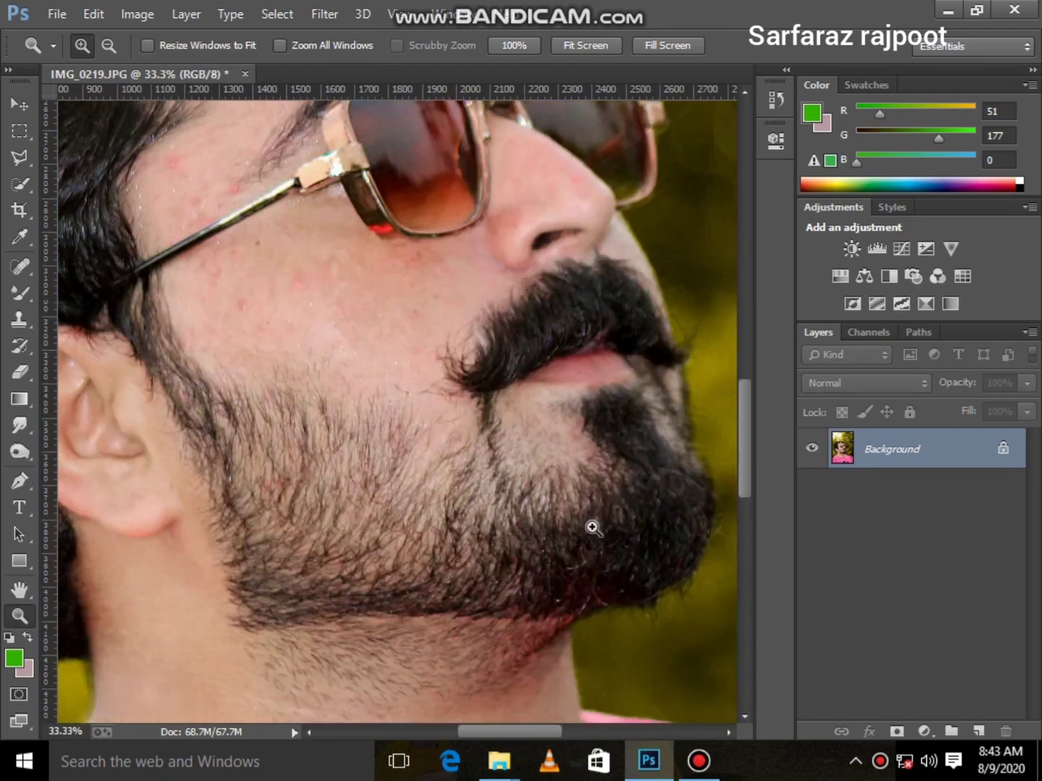
drag(894, 448, 972, 734)
scroll(112, 453, down, 2)
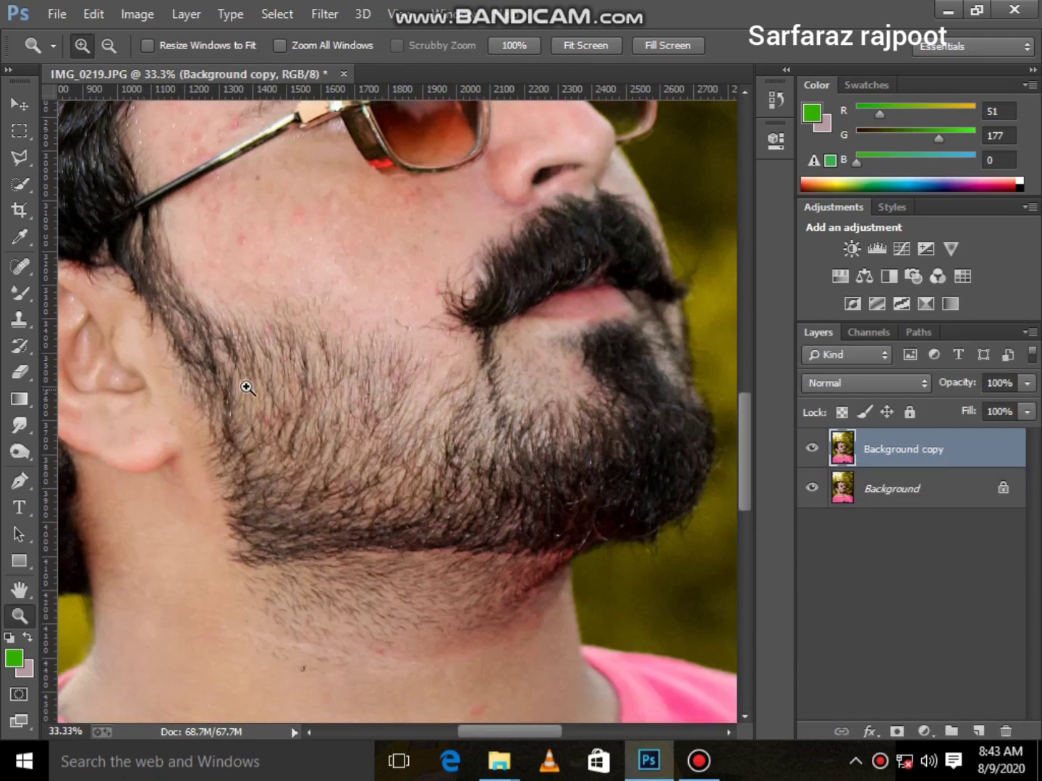
click(247, 387)
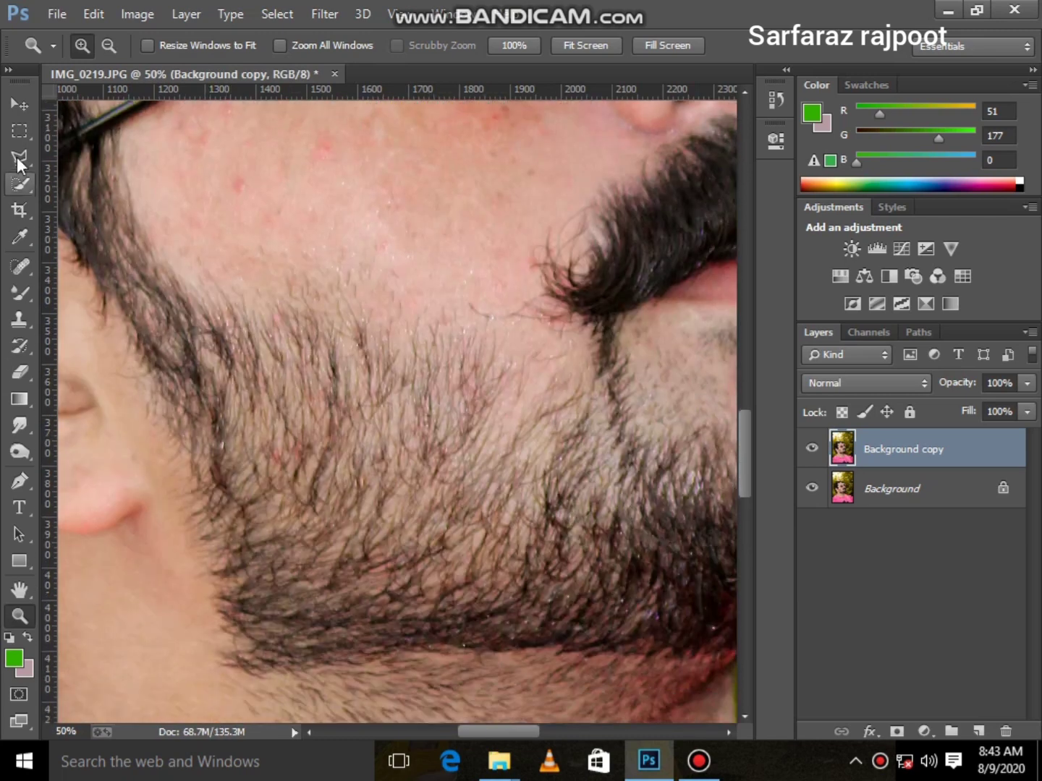
Select the cheek patch above the beard with the Polygonal Lasso and smooth it with the Mixer Brush
click(19, 159)
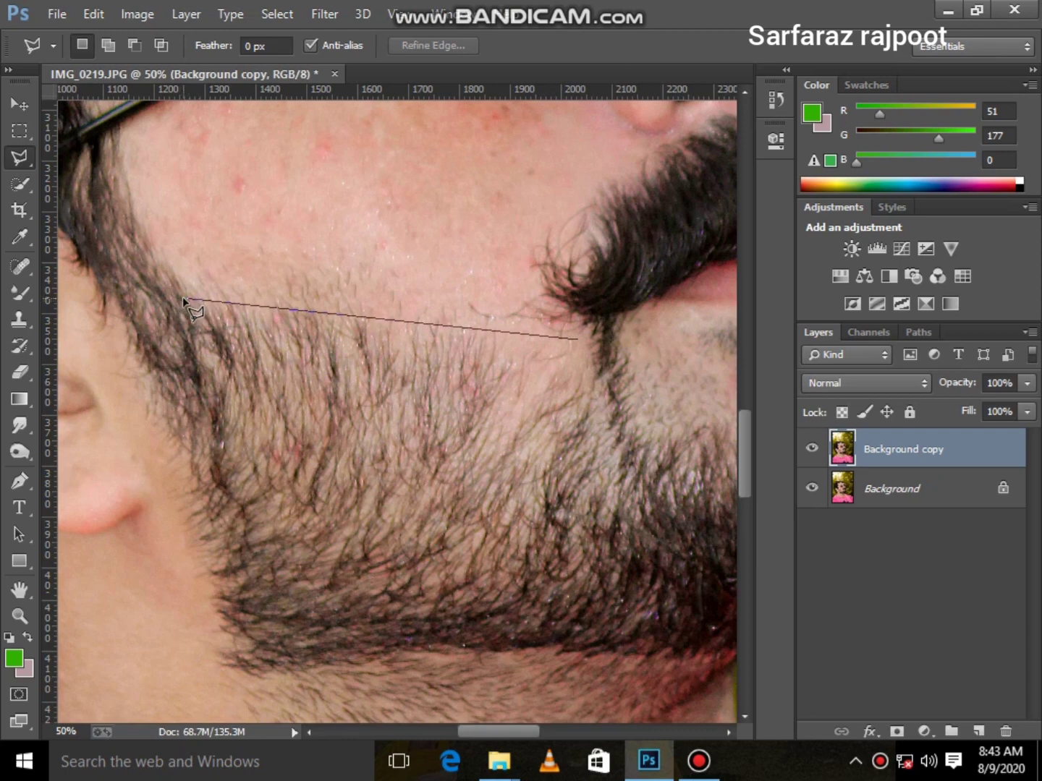
double_click(575, 342)
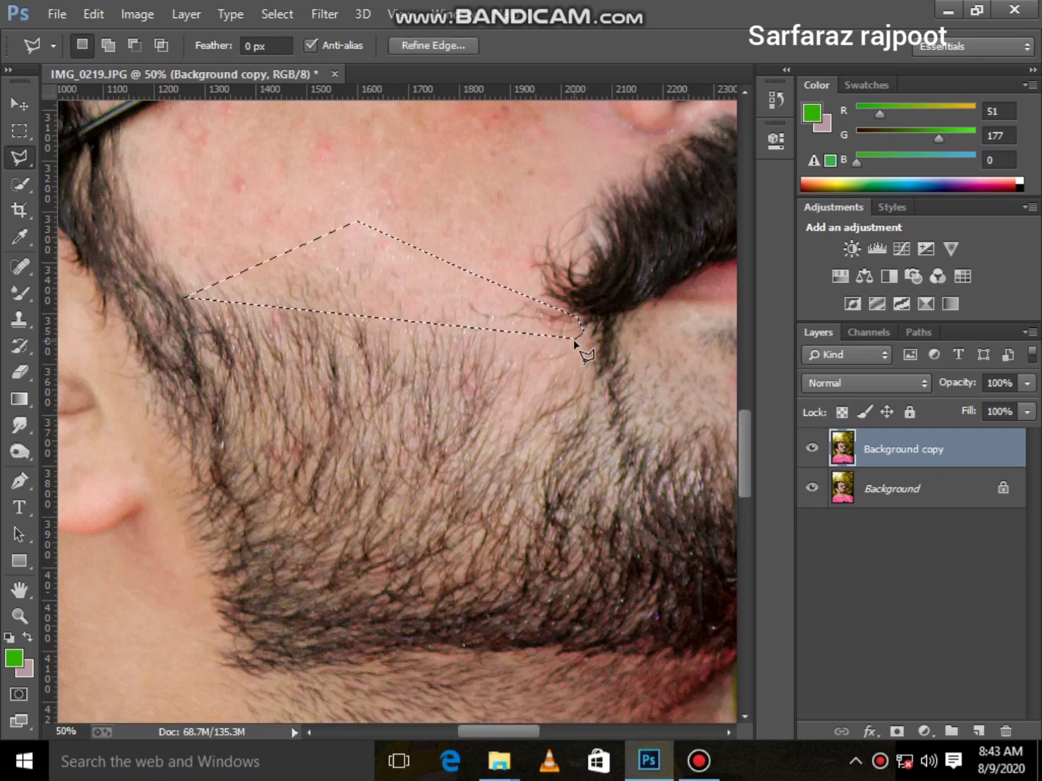
click(15, 293)
right_click(277, 238)
click(209, 225)
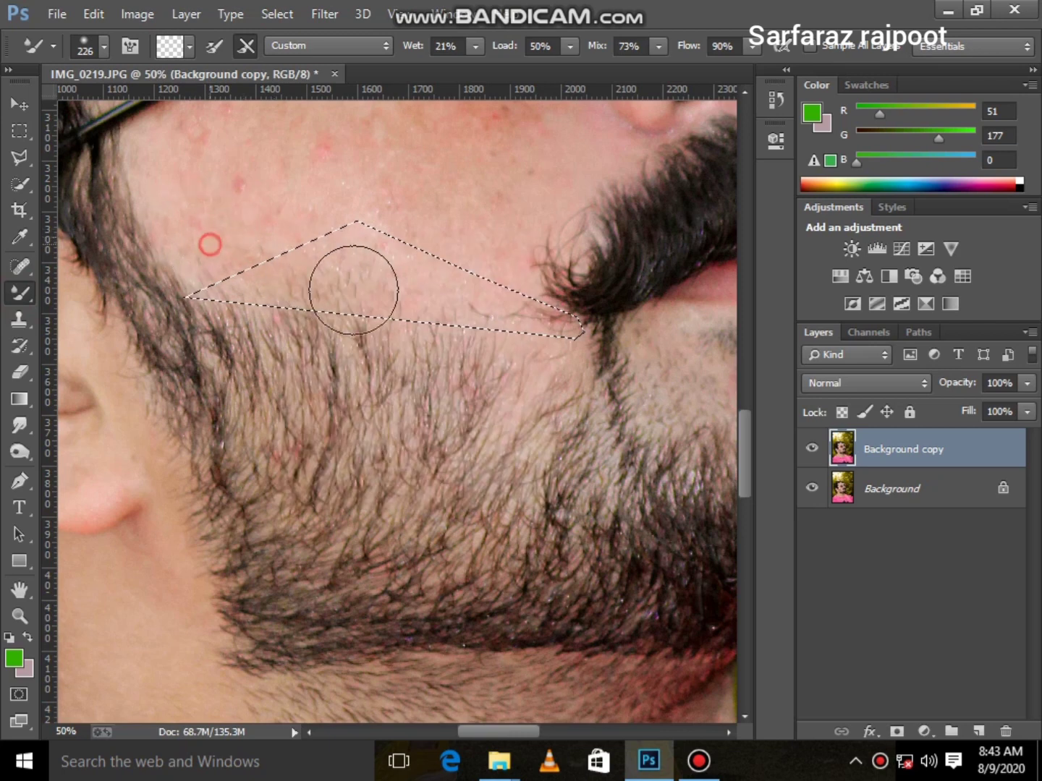
drag(232, 242, 558, 306)
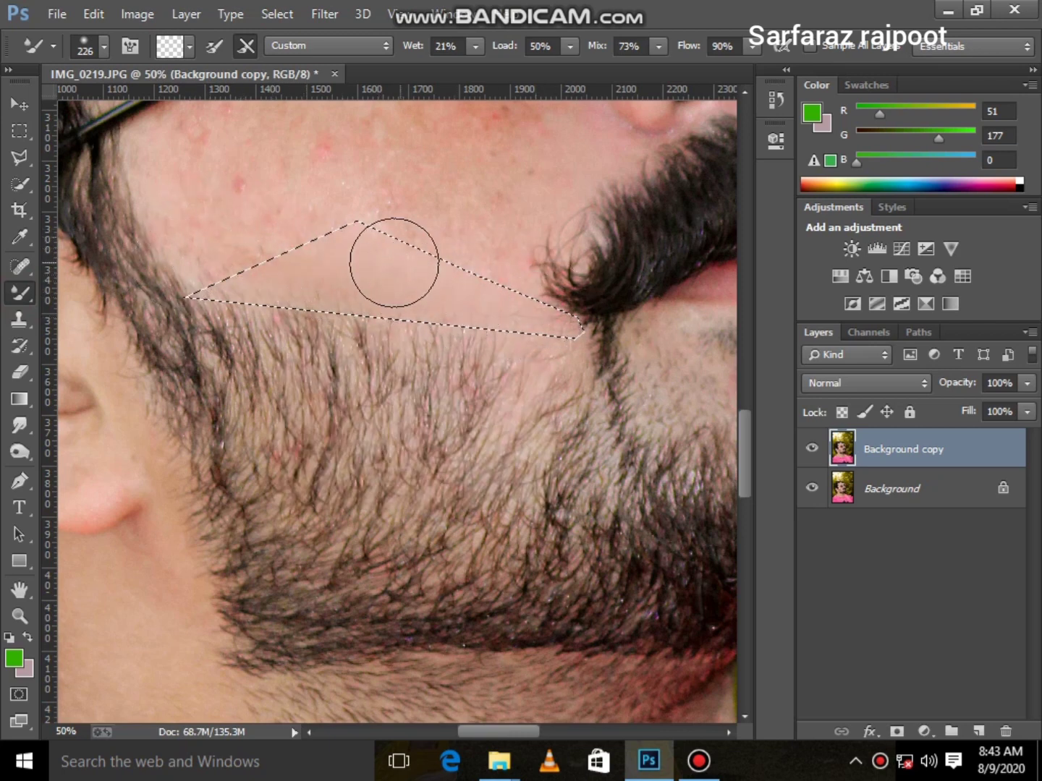
Deselect the cheek area with Ctrl+D and zoom back out on the image
click(19, 158)
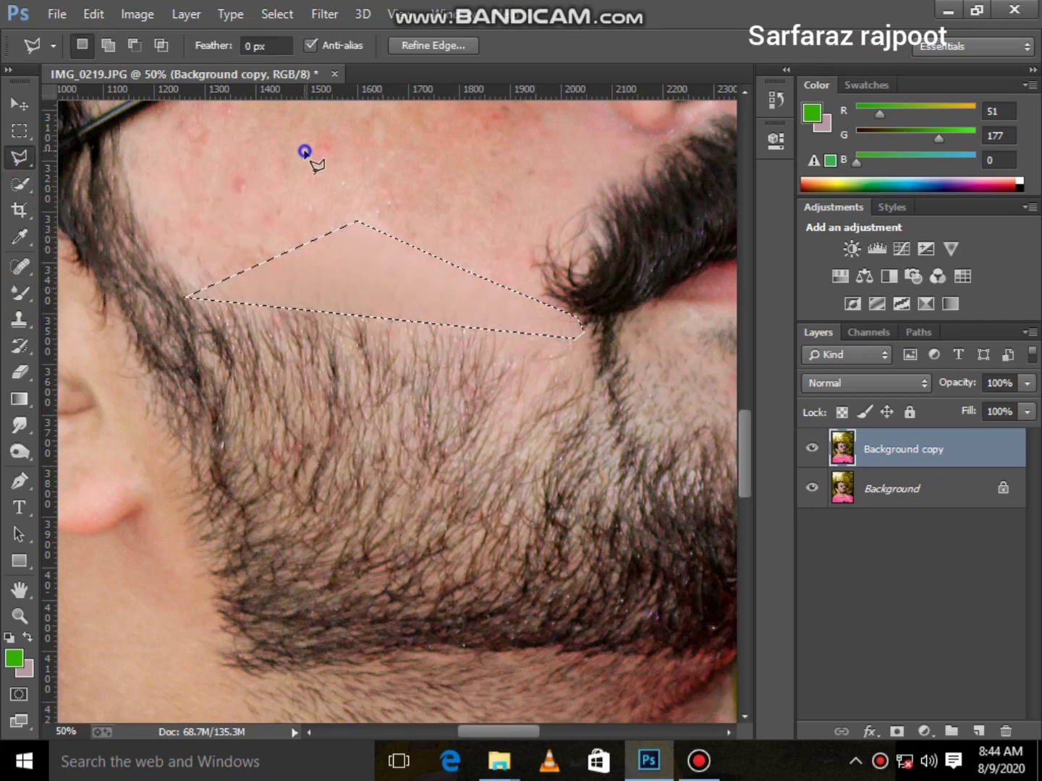
key(ctrl+d)
scroll(391, 195, down, 5)
scroll(435, 513, up, 2)
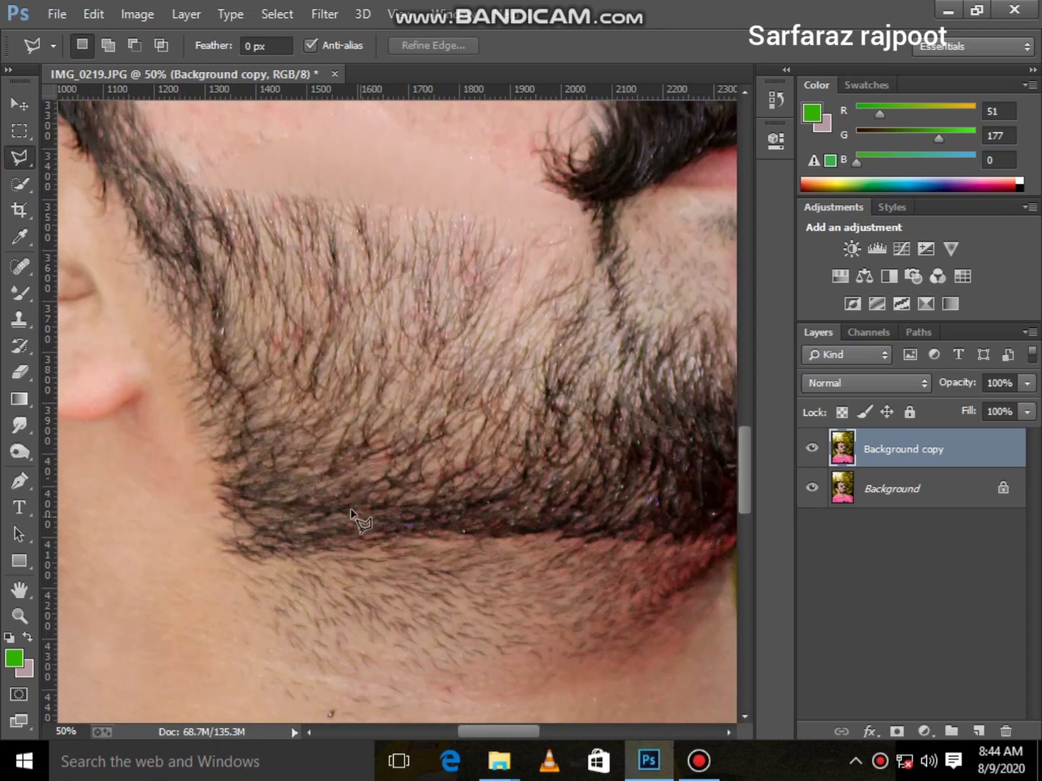
scroll(173, 368, up, 3)
click(19, 615)
right_click(347, 340)
Merge the visible layers and duplicate the result into Layer 1 with Ctrl+J
click(444, 353)
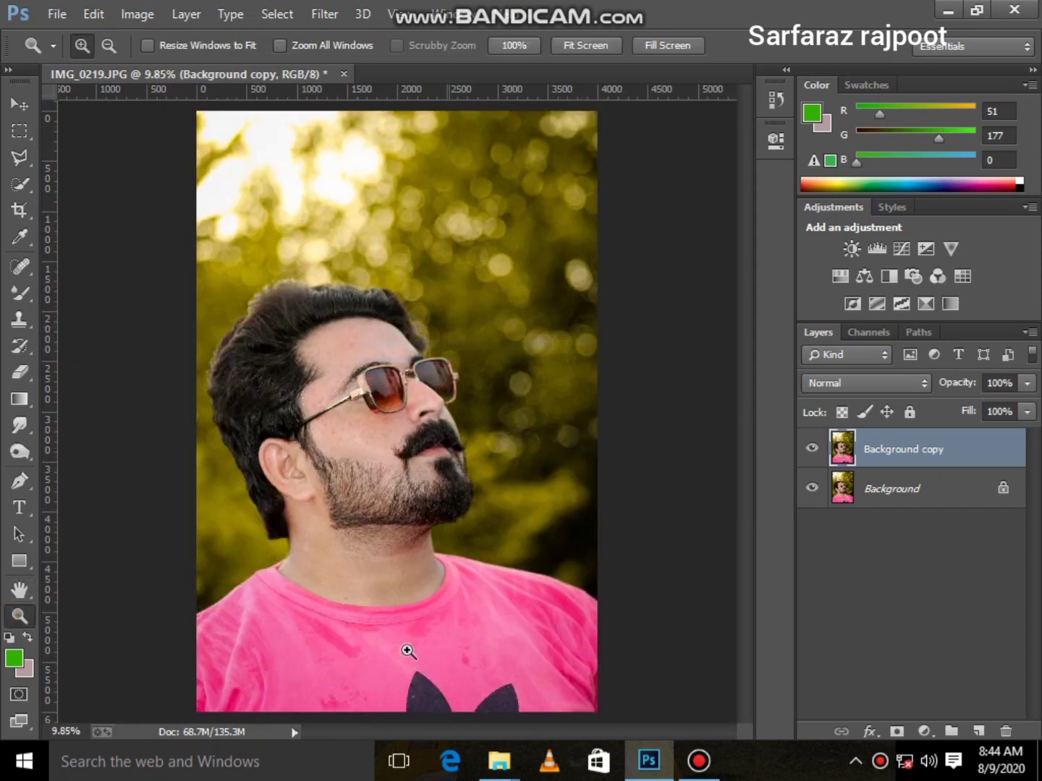
click(433, 413)
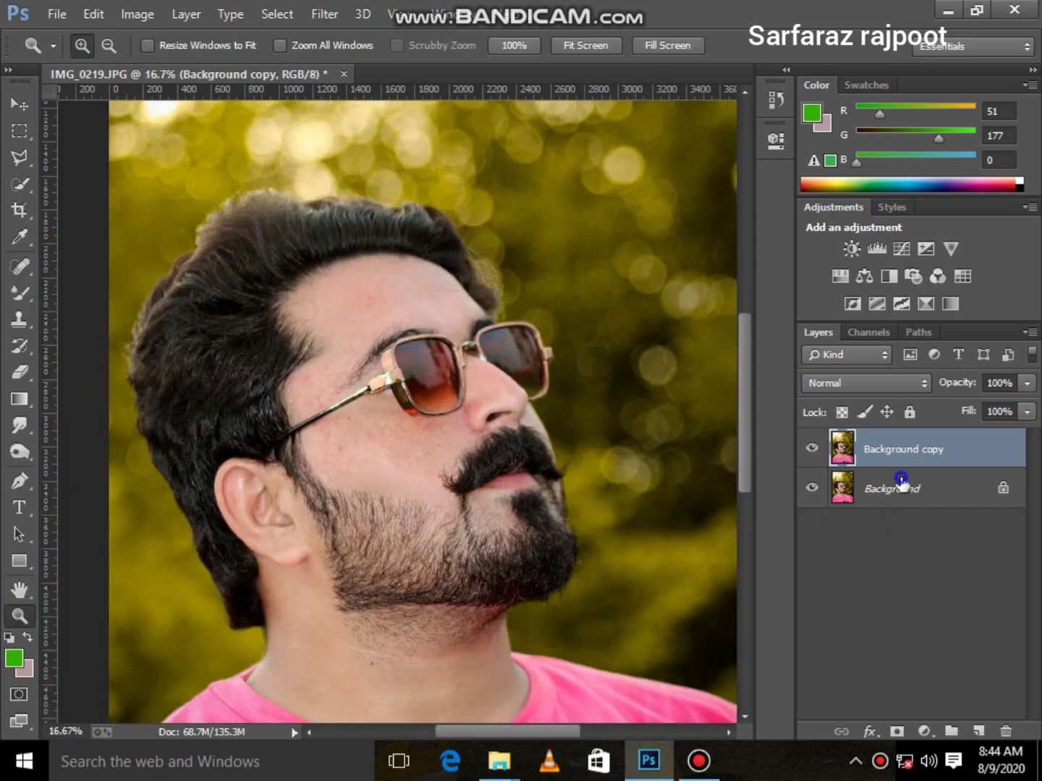
right_click(901, 482)
click(894, 625)
key(ctrl+j)
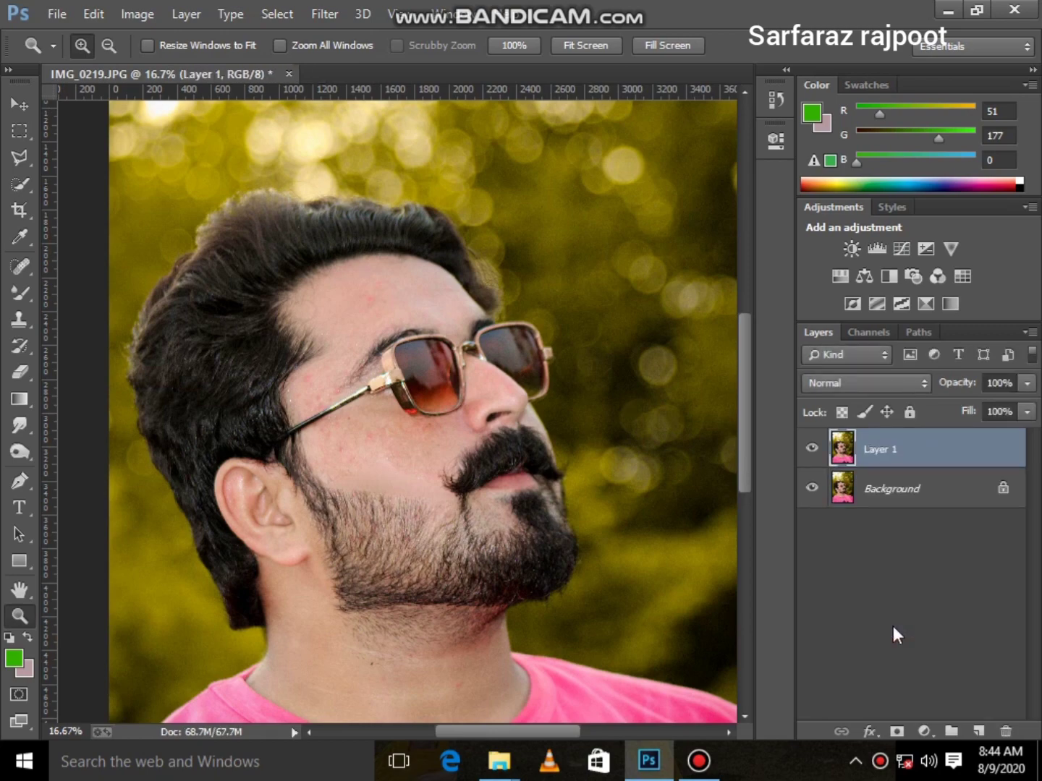
In Liquify, push the top and crown of the hair upward with Forward Warp
key(ctrl+shift+x)
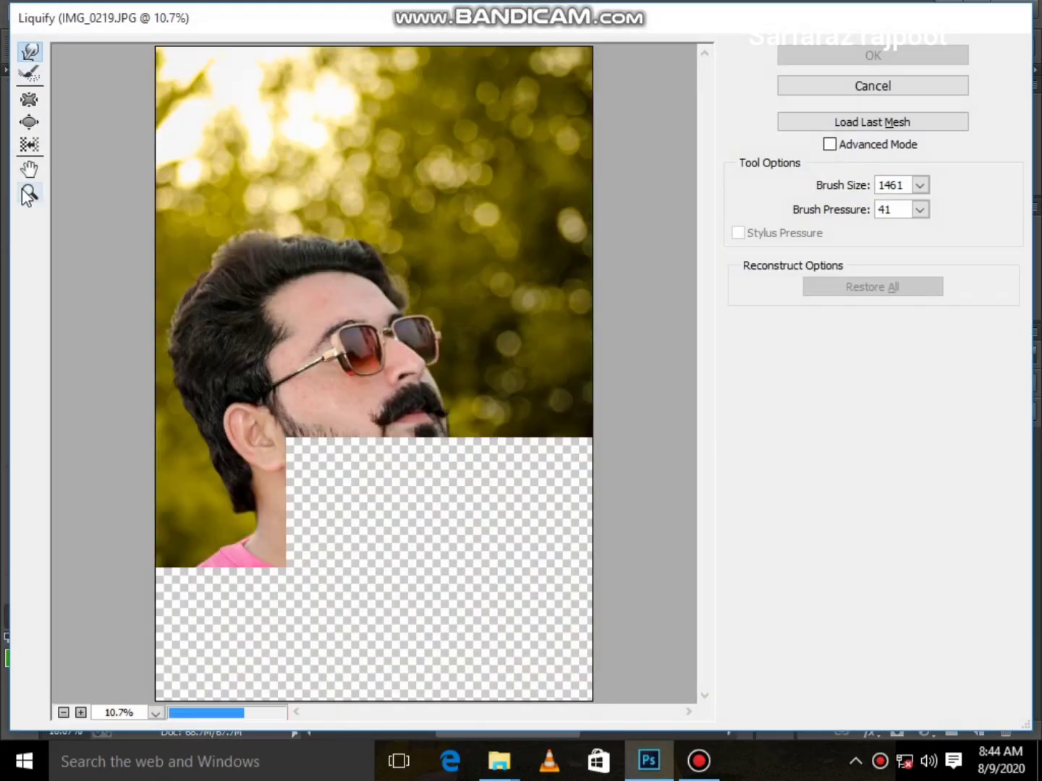
click(29, 193)
click(291, 337)
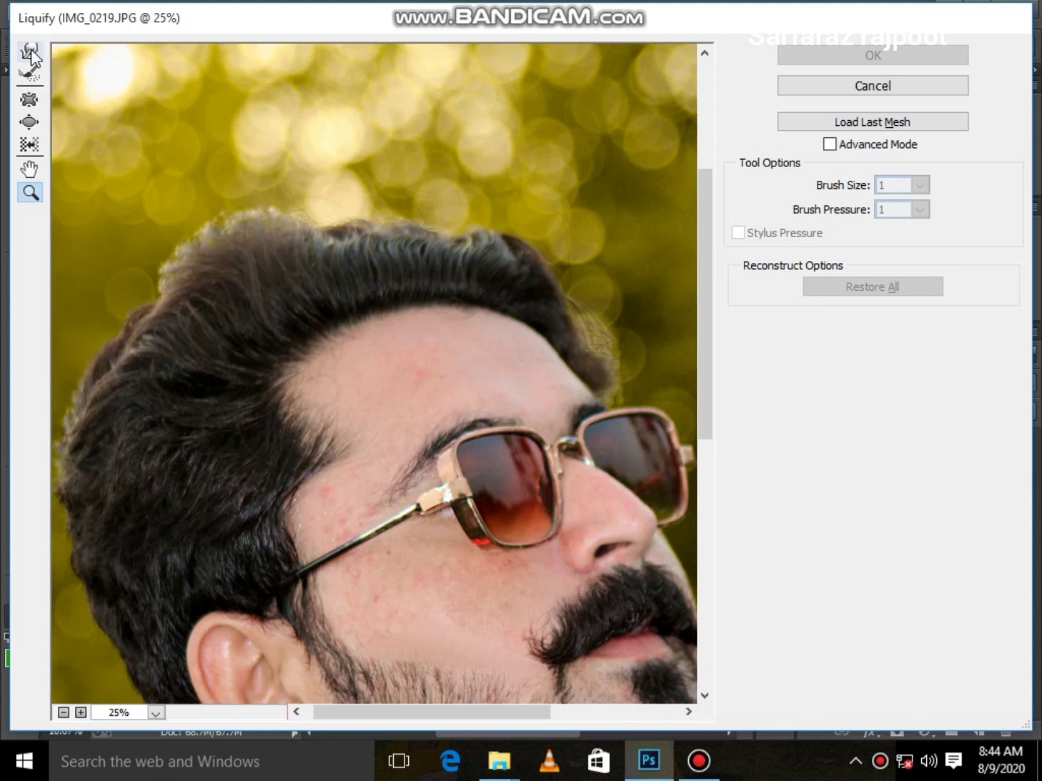
click(30, 52)
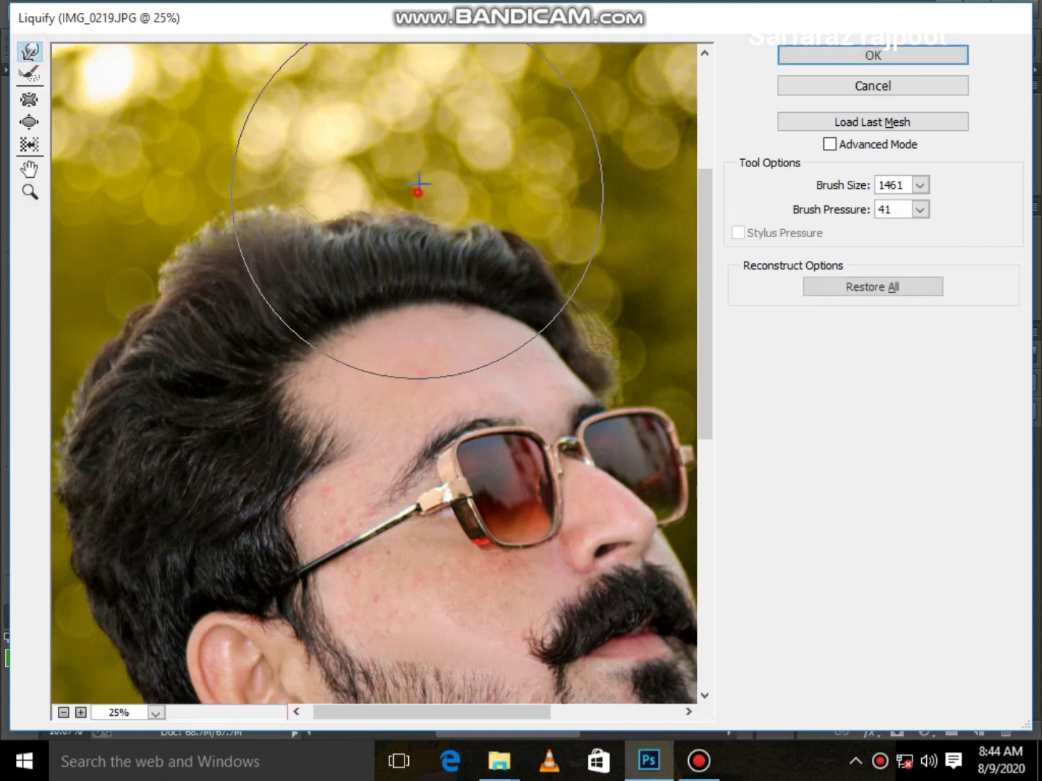
drag(419, 185, 386, 152)
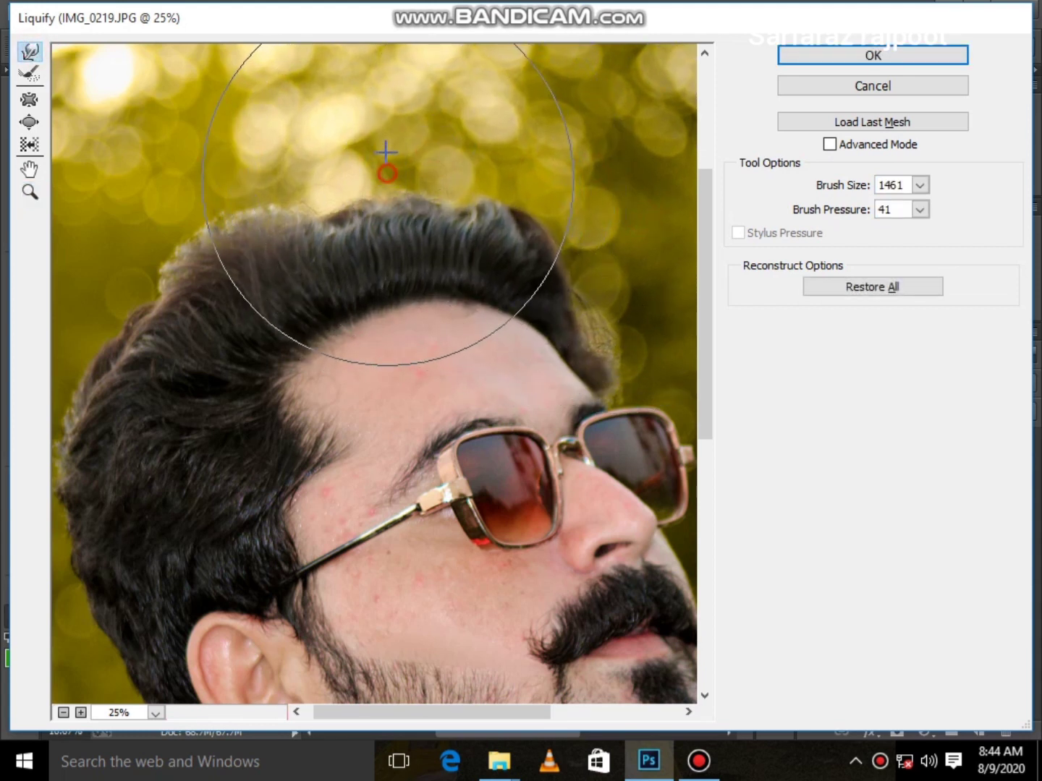
mouse_move(301, 195)
mouse_down()
mouse_move(231, 210)
mouse_move(140, 332)
mouse_move(94, 340)
mouse_move(81, 358)
mouse_up()
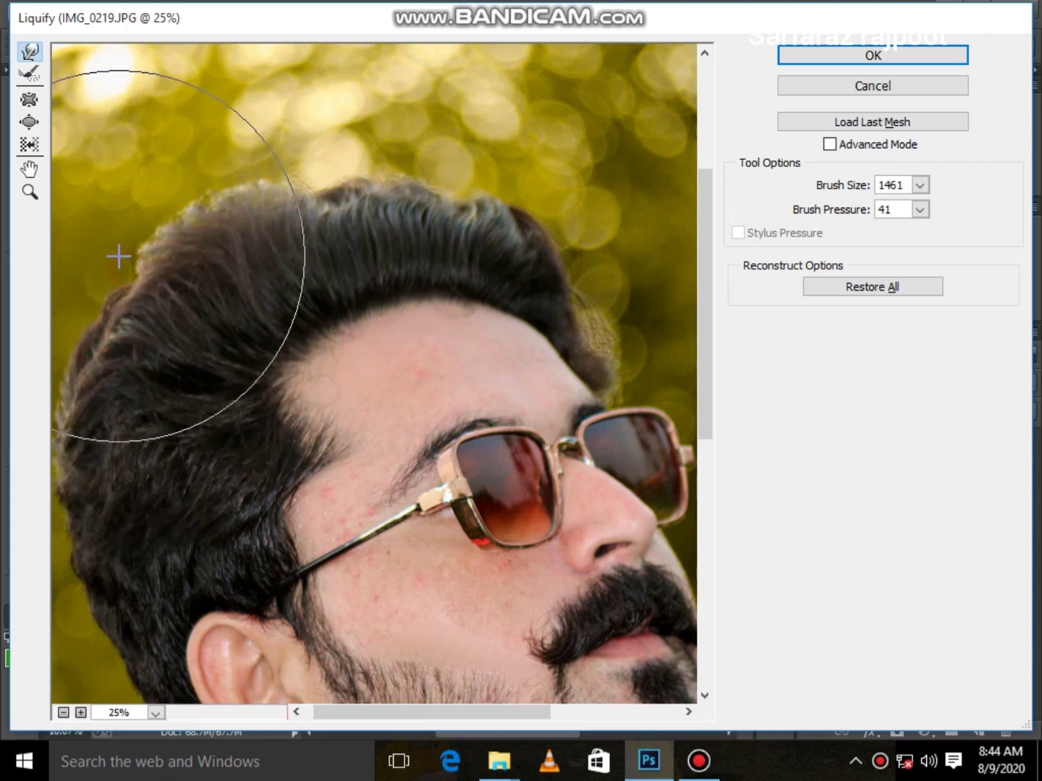
mouse_move(317, 166)
mouse_down()
mouse_move(387, 119)
mouse_move(458, 168)
mouse_move(499, 166)
mouse_move(269, 203)
mouse_move(179, 232)
mouse_move(149, 272)
mouse_move(180, 285)
mouse_up()
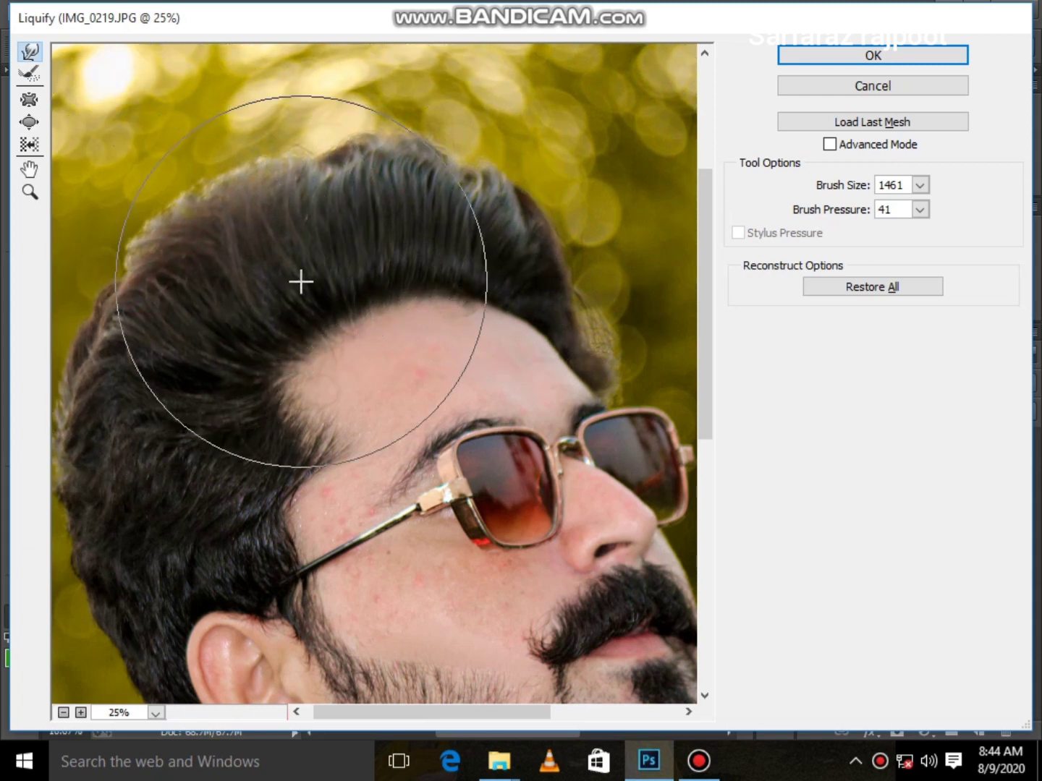
Shrink the warp brush and refine the hair top, left edge and crown
key(bracketleft)
key(bracketleft)
key(bracketleft)
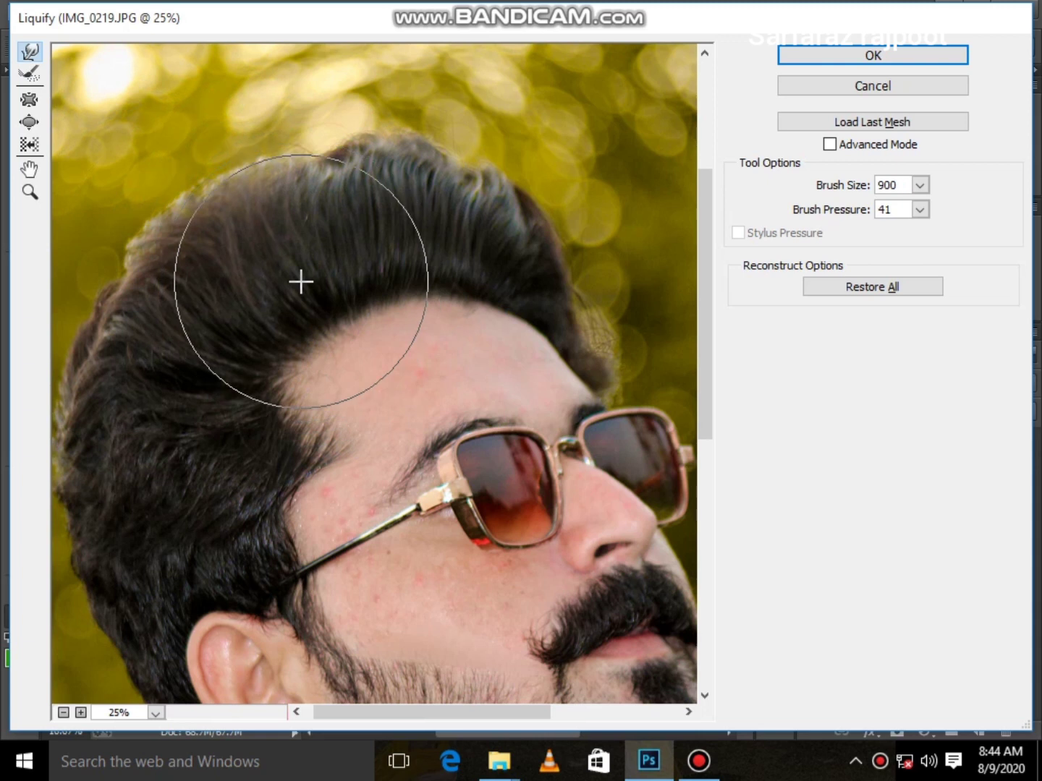
mouse_move(529, 237)
mouse_down()
mouse_move(470, 184)
mouse_move(469, 165)
mouse_move(323, 166)
mouse_move(211, 210)
mouse_up()
drag(144, 271, 89, 365)
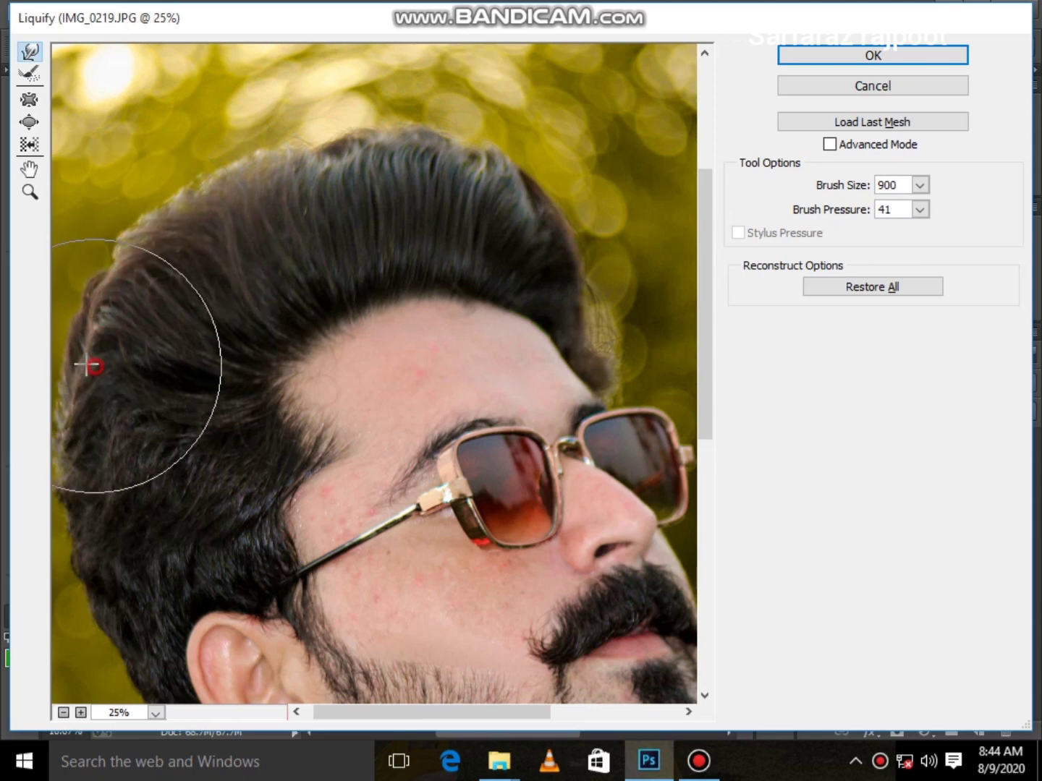
scroll(183, 412, down, 4)
scroll(183, 412, up, 2)
drag(501, 713, 493, 713)
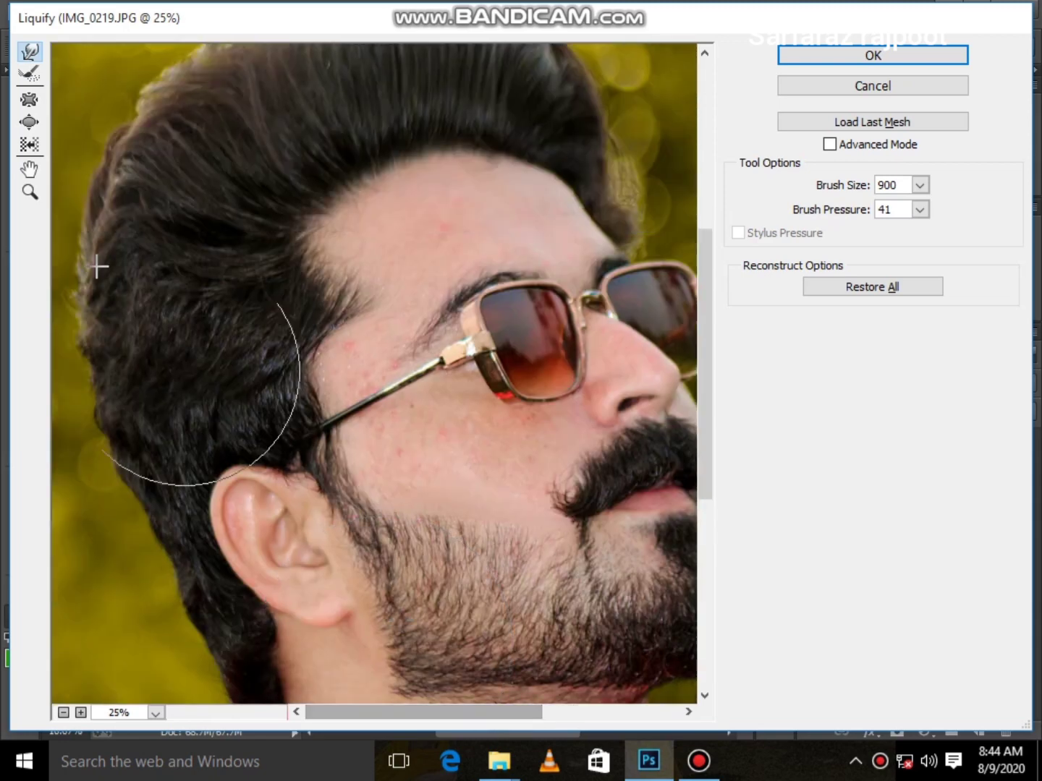
mouse_move(106, 297)
mouse_down()
mouse_move(109, 212)
mouse_move(87, 147)
mouse_up()
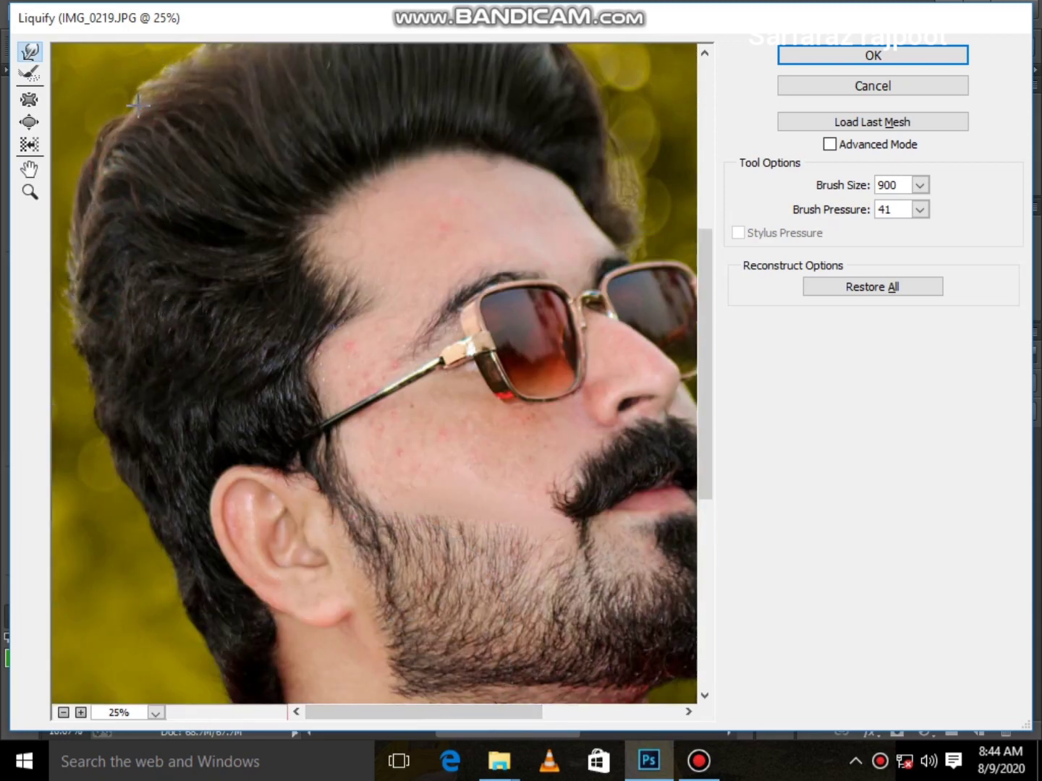
drag(128, 243, 125, 286)
drag(509, 717, 588, 716)
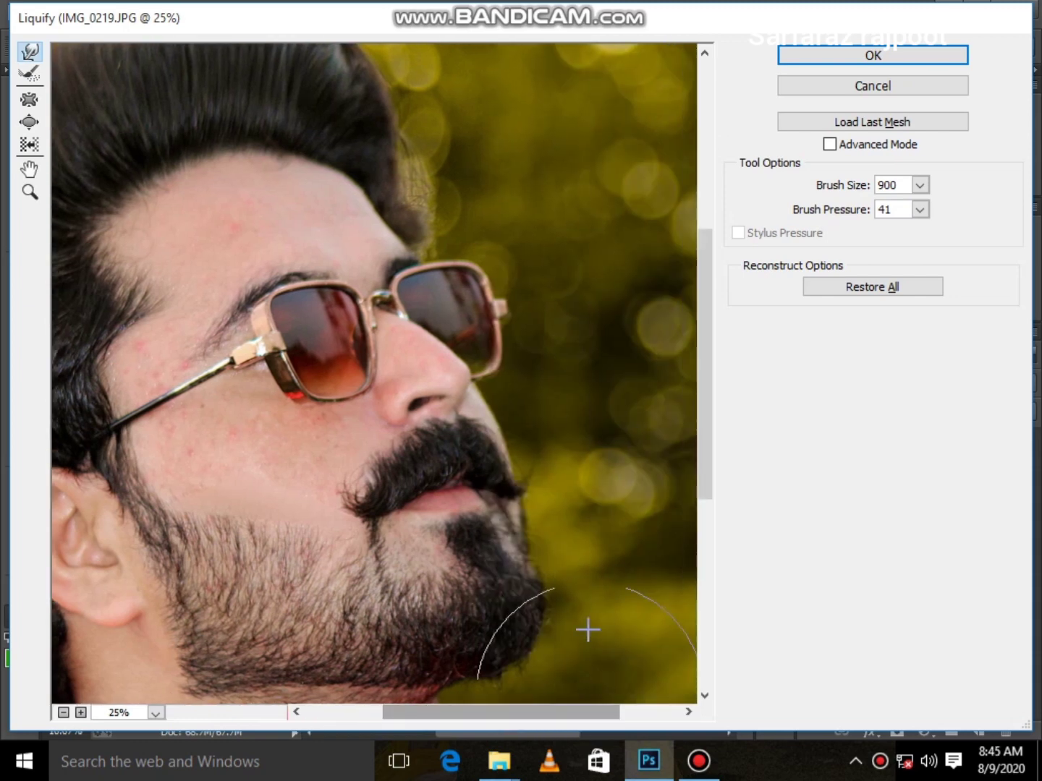
scroll(586, 579, down, 5)
With a smaller brush, reshape the chin and lower beard edge, then apply Liquify
key(bracketleft)
key(bracketleft)
key(bracketleft)
key(bracketleft)
key(bracketleft)
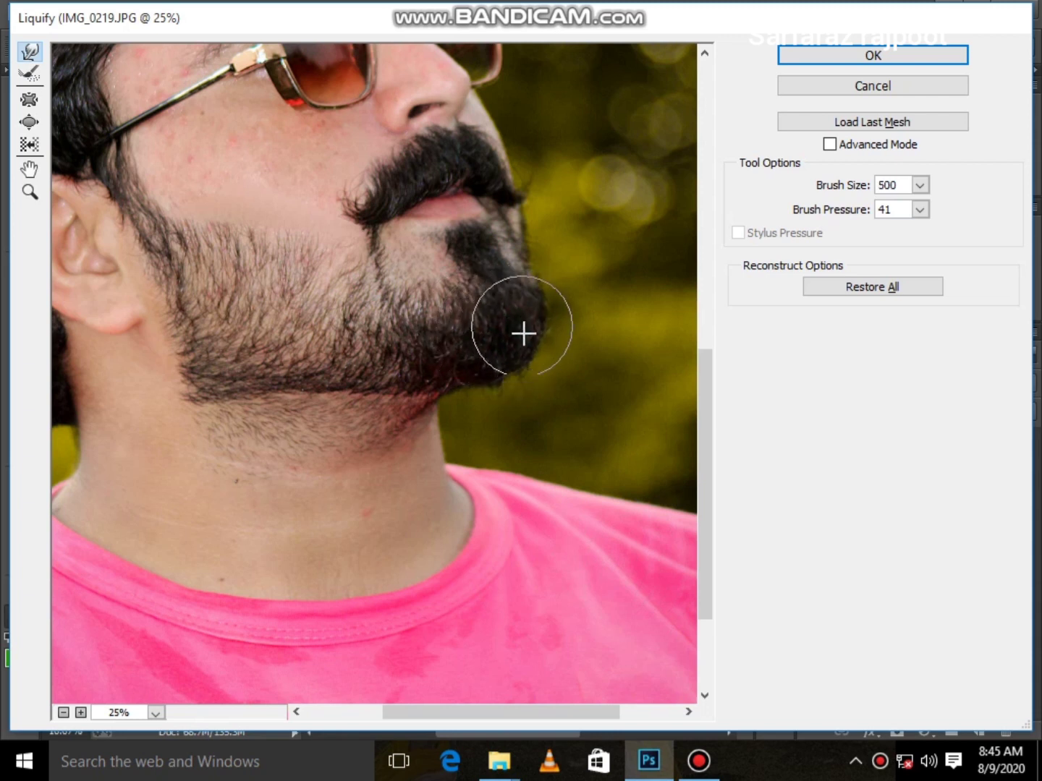
mouse_move(503, 342)
mouse_down()
mouse_move(452, 364)
mouse_move(521, 344)
mouse_move(538, 310)
mouse_up()
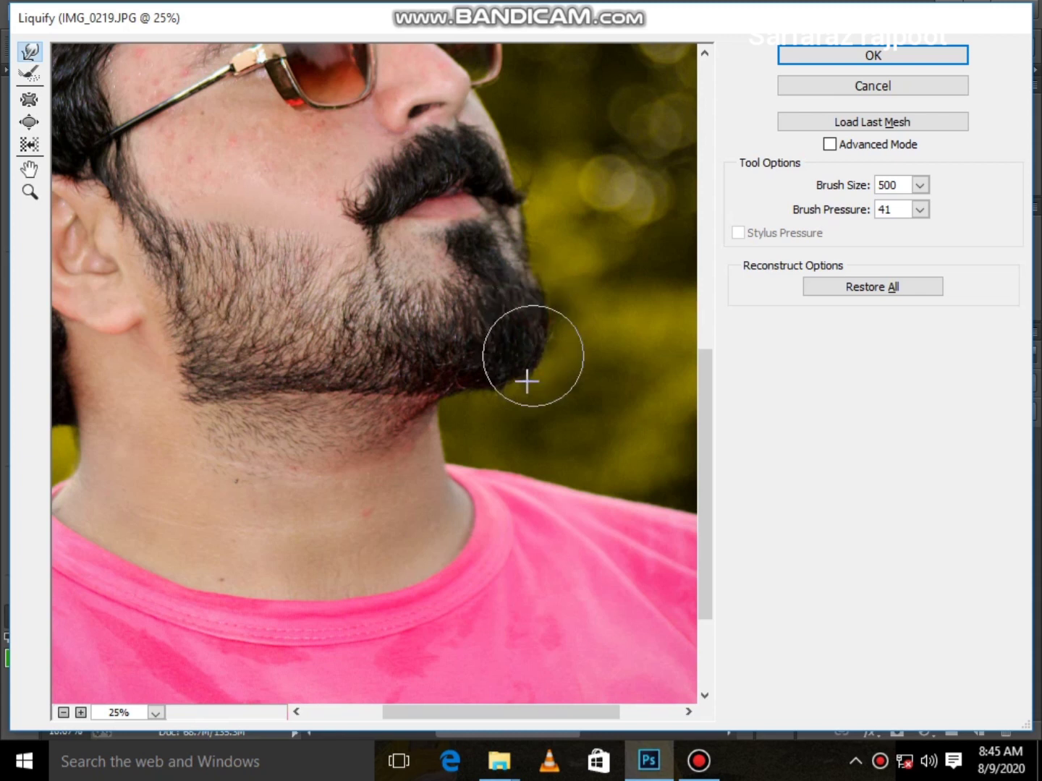
drag(499, 408, 524, 393)
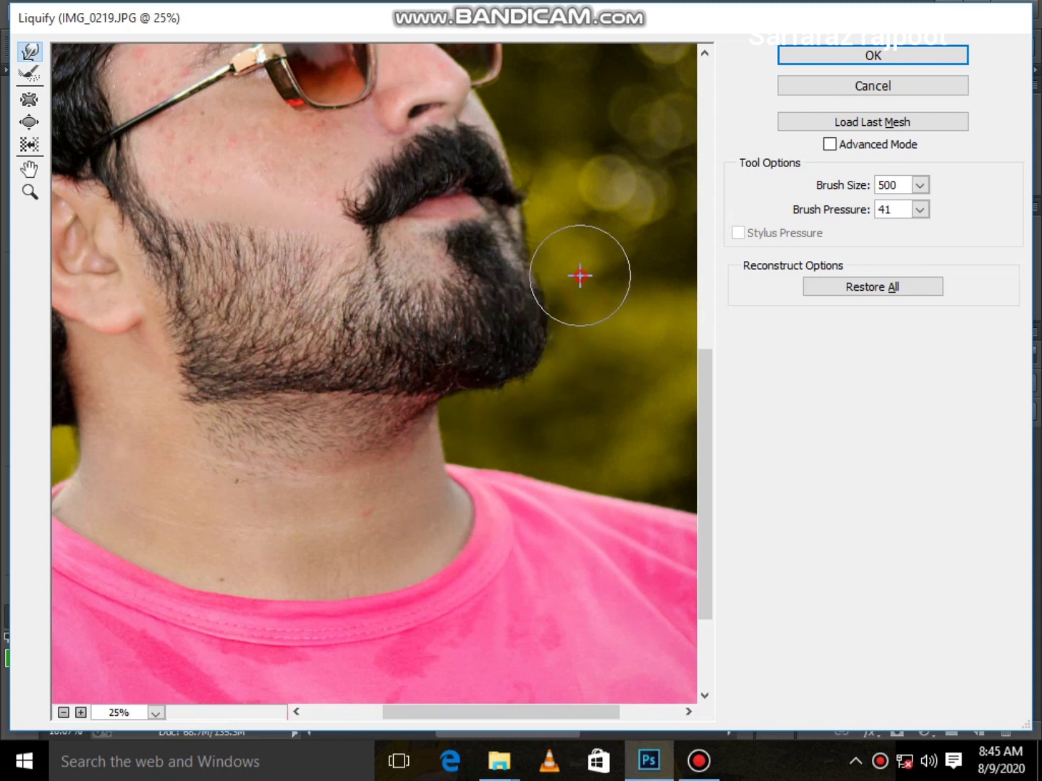
drag(518, 341, 455, 369)
mouse_move(203, 403)
mouse_down()
mouse_move(193, 411)
mouse_move(186, 387)
mouse_up()
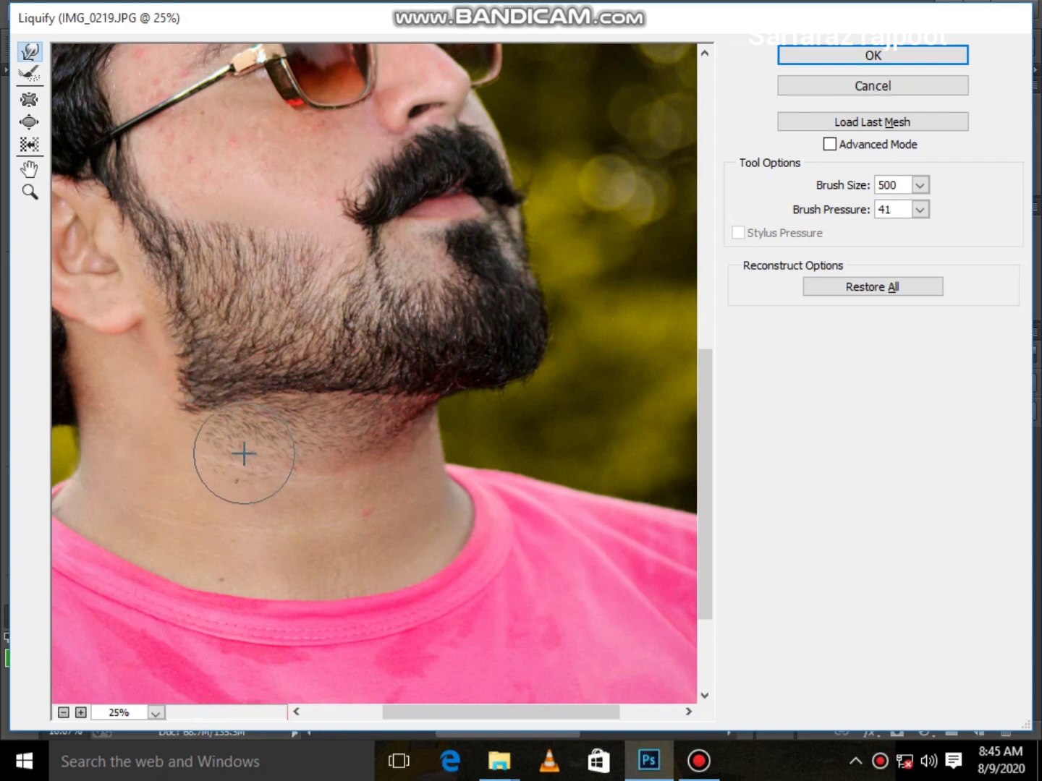
mouse_move(244, 454)
mouse_down()
mouse_move(272, 420)
mouse_move(174, 401)
mouse_move(149, 362)
mouse_move(153, 337)
mouse_move(174, 388)
mouse_move(179, 320)
mouse_up()
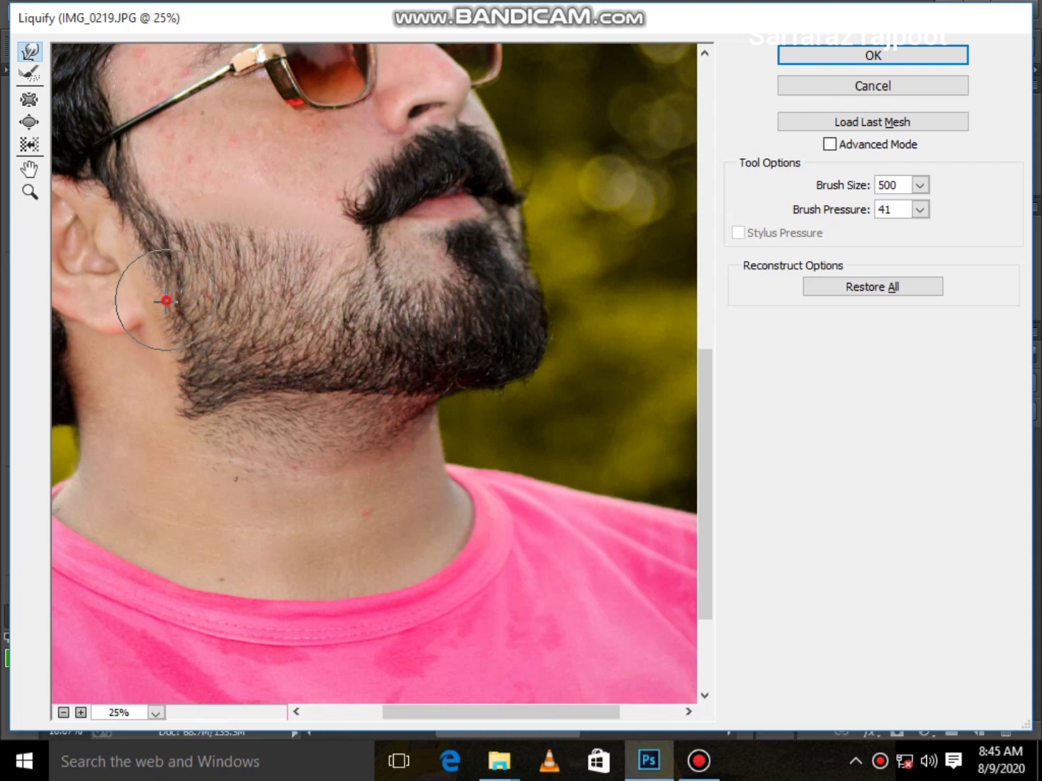
click(892, 56)
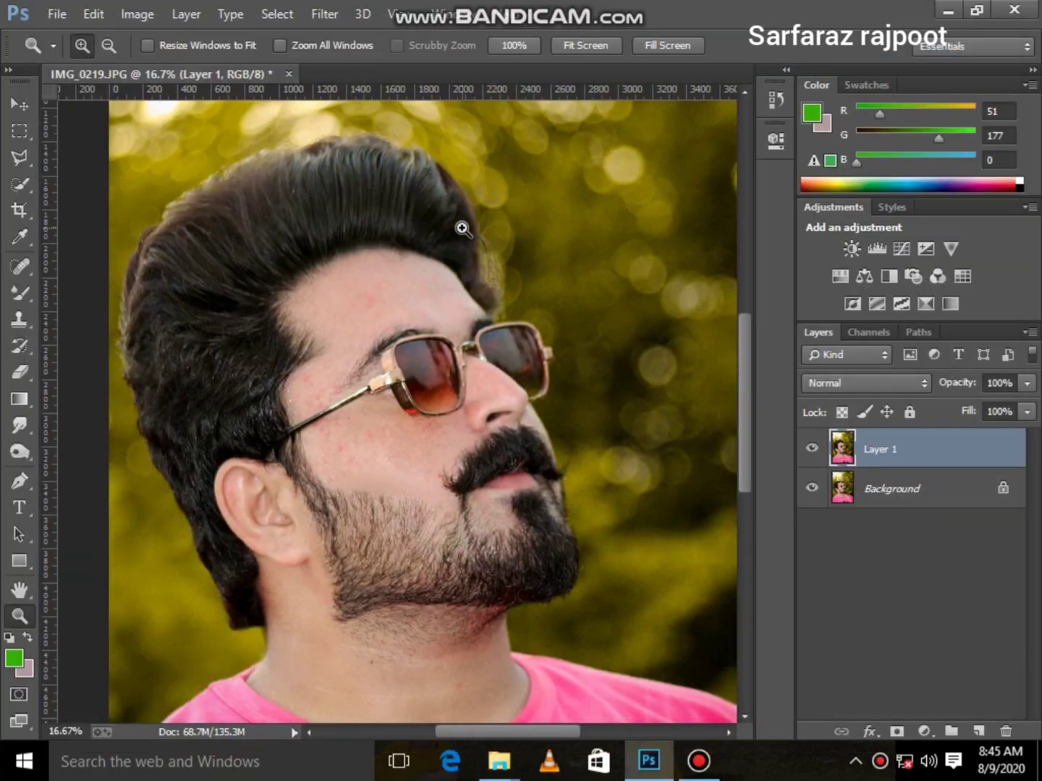
Paint the earlier state back over the neck and beard with a 349 px History Brush
right_click(382, 369)
click(462, 382)
click(233, 312)
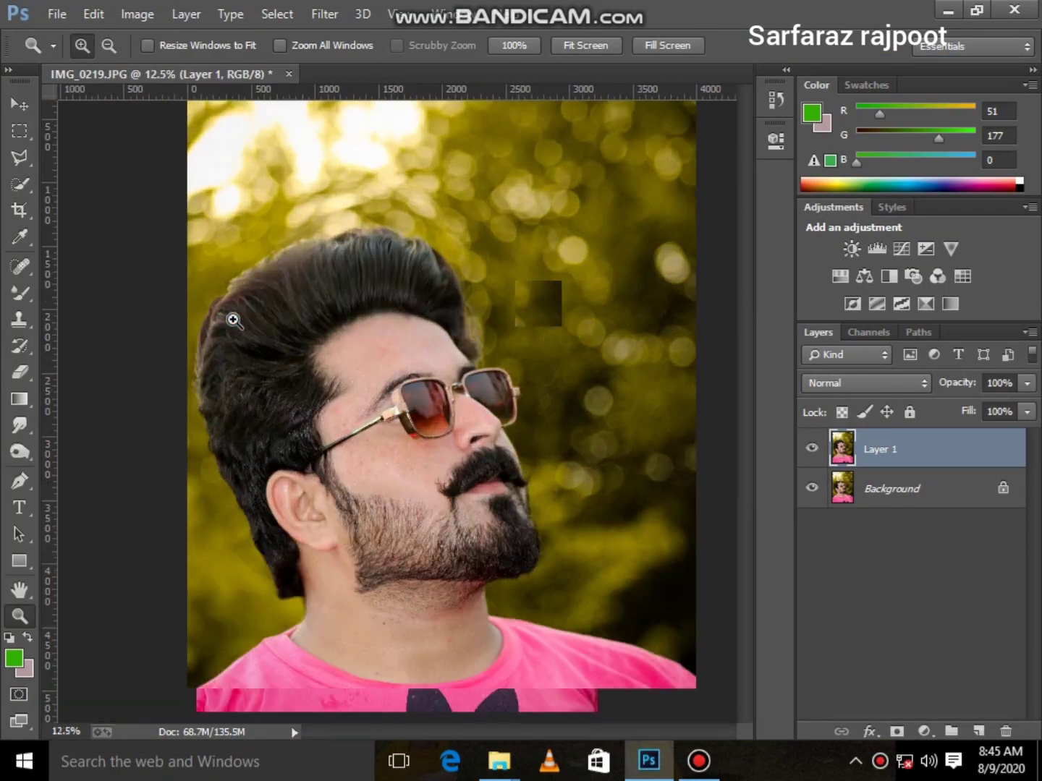
scroll(231, 315, up, 1)
scroll(181, 309, up, 2)
click(19, 346)
scroll(347, 340, down, 2)
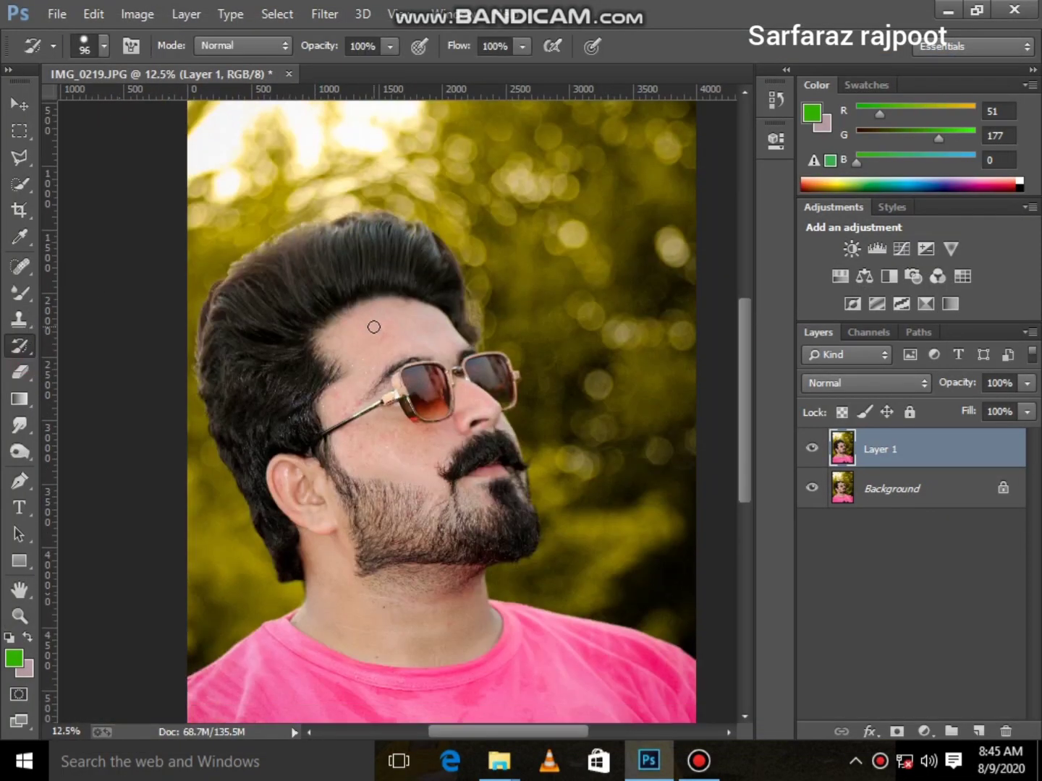
scroll(361, 377, down, 4)
scroll(352, 432, up, 1)
right_click(352, 434)
drag(556, 492, 556, 492)
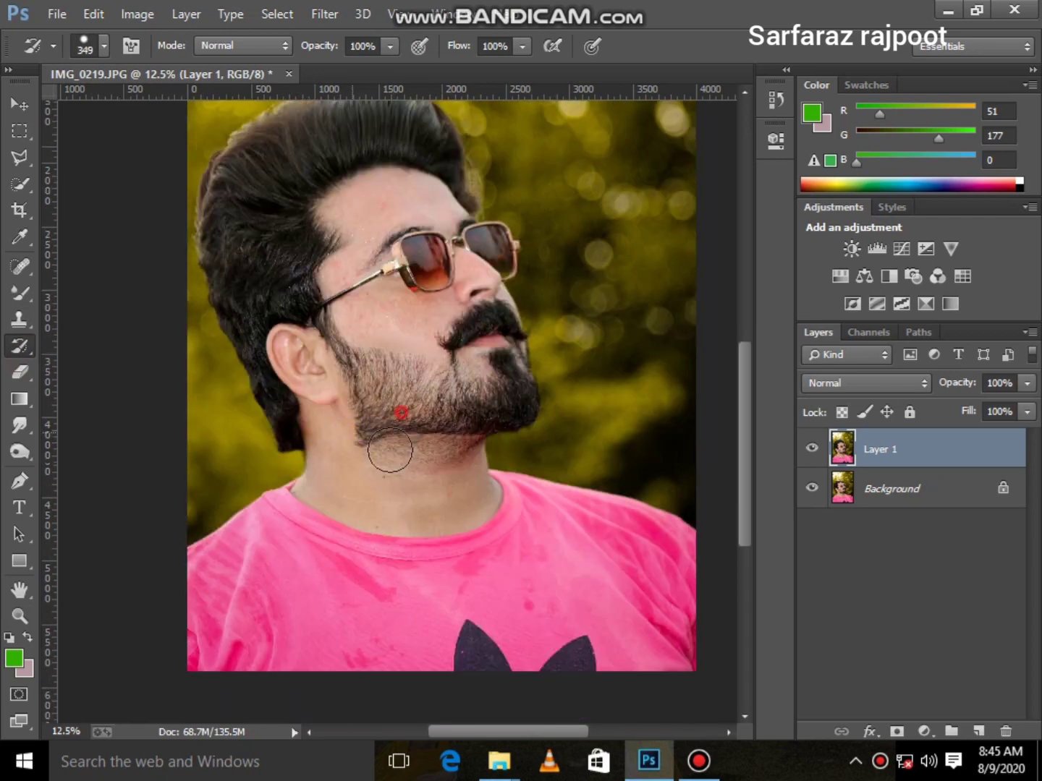
drag(420, 467, 430, 377)
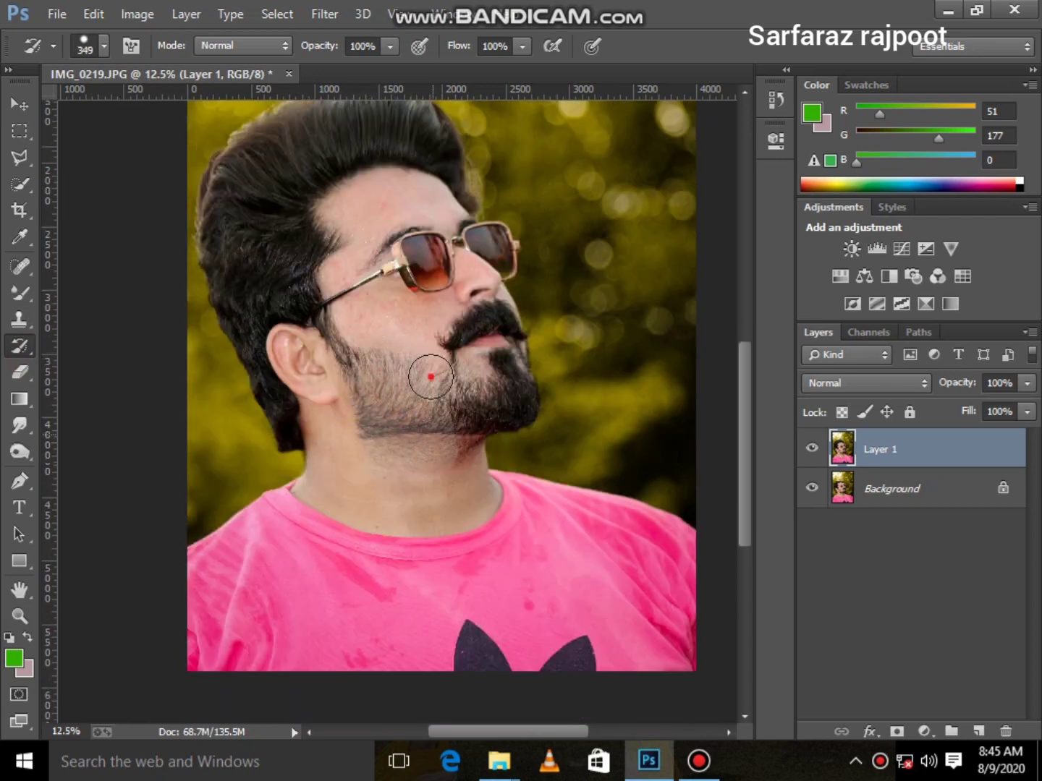
Toggle Layer 1's visibility off and on to compare with the original
click(812, 448)
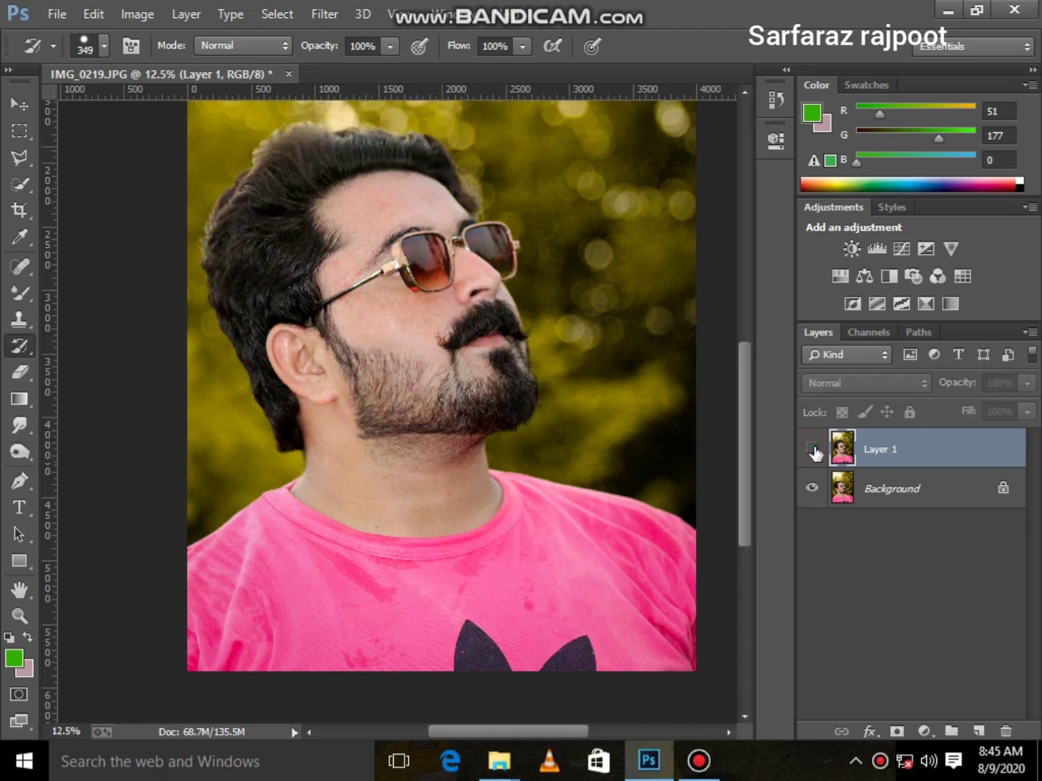
click(812, 448)
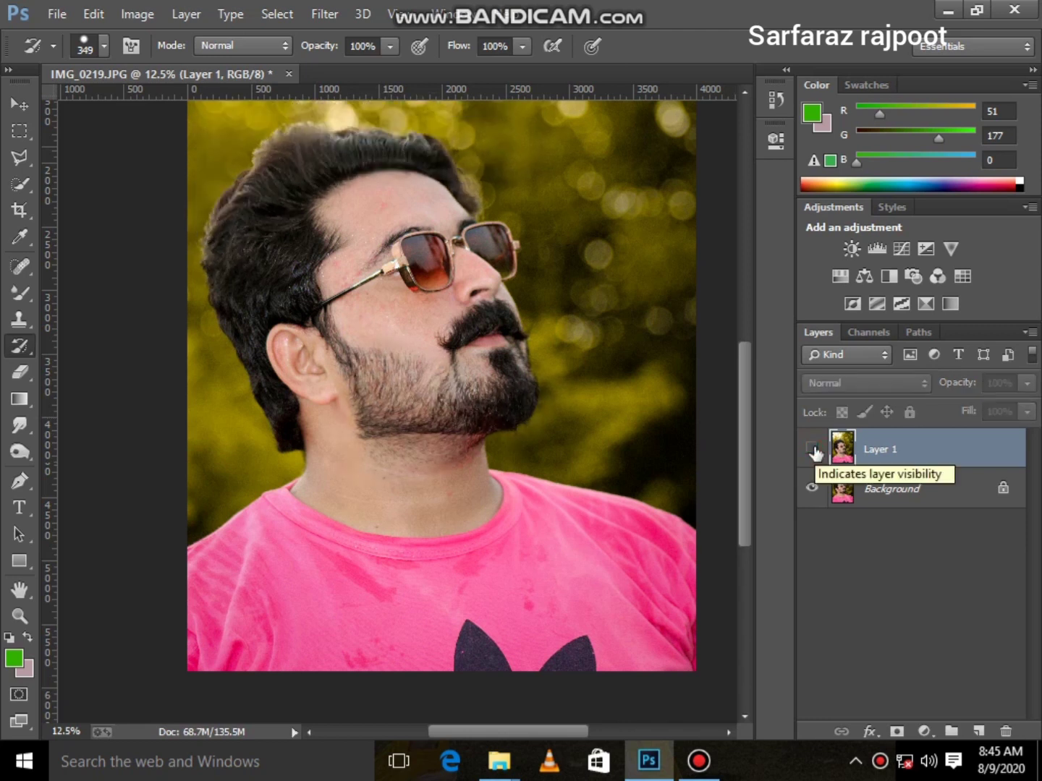
key(ctrl+comma)
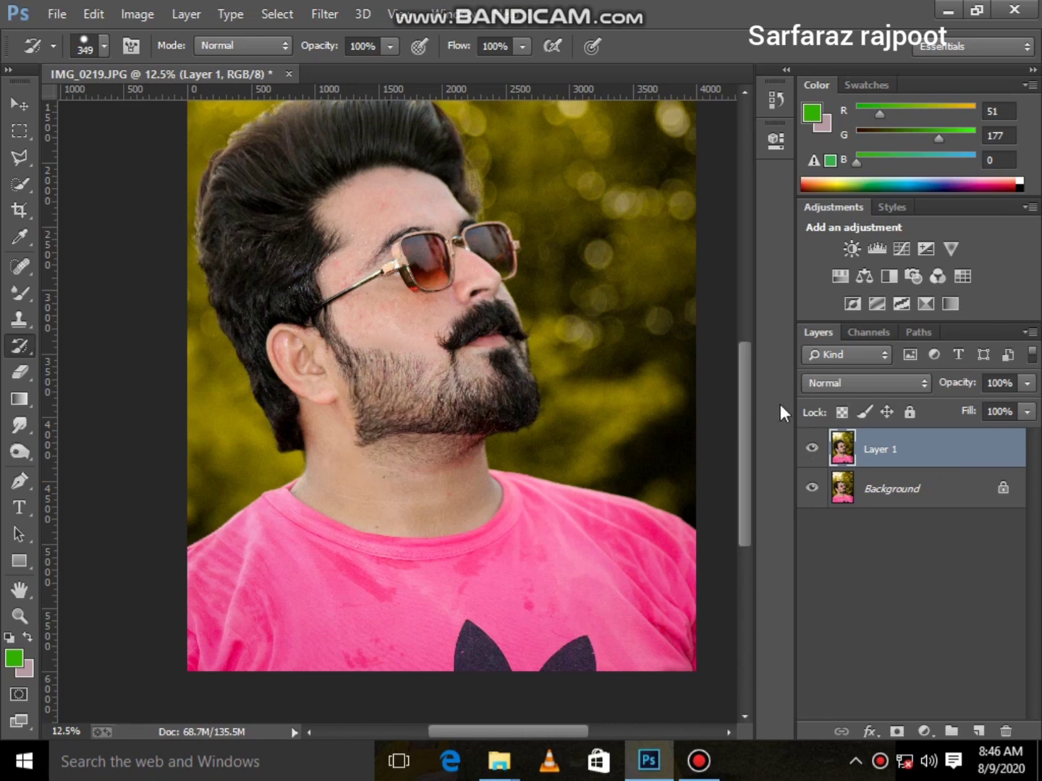
Erase soft-edged parts of Layer 1's upper background with a 454 px, 0% hardness eraser
click(22, 372)
right_click(346, 422)
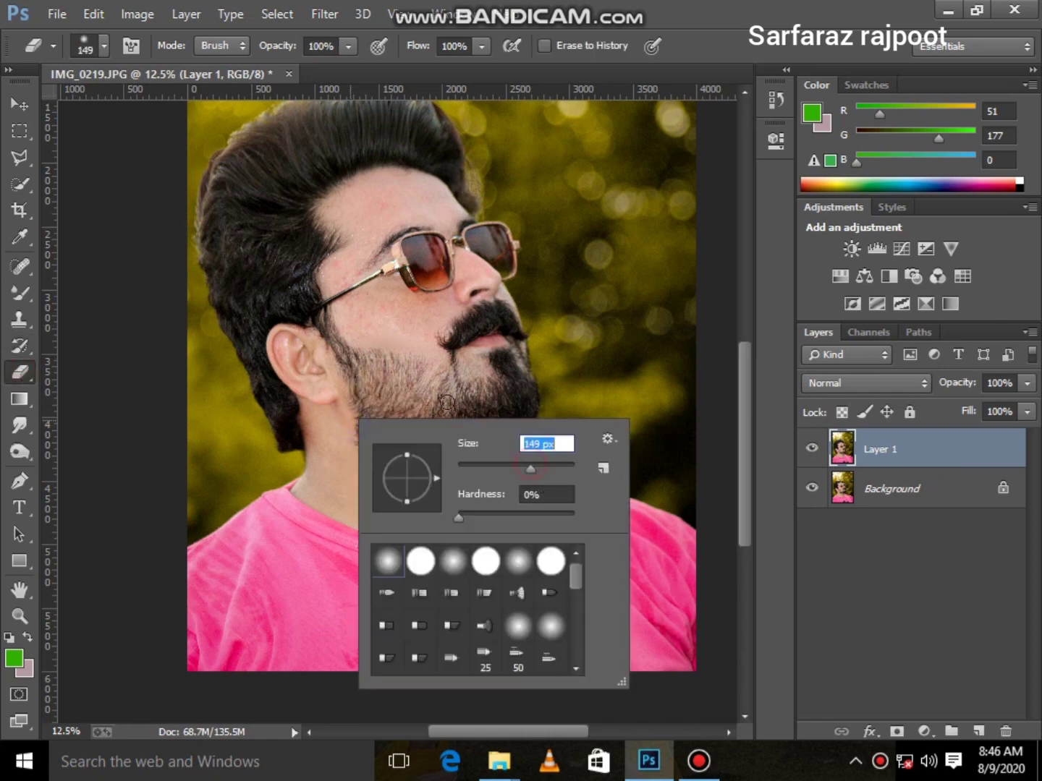
click(405, 390)
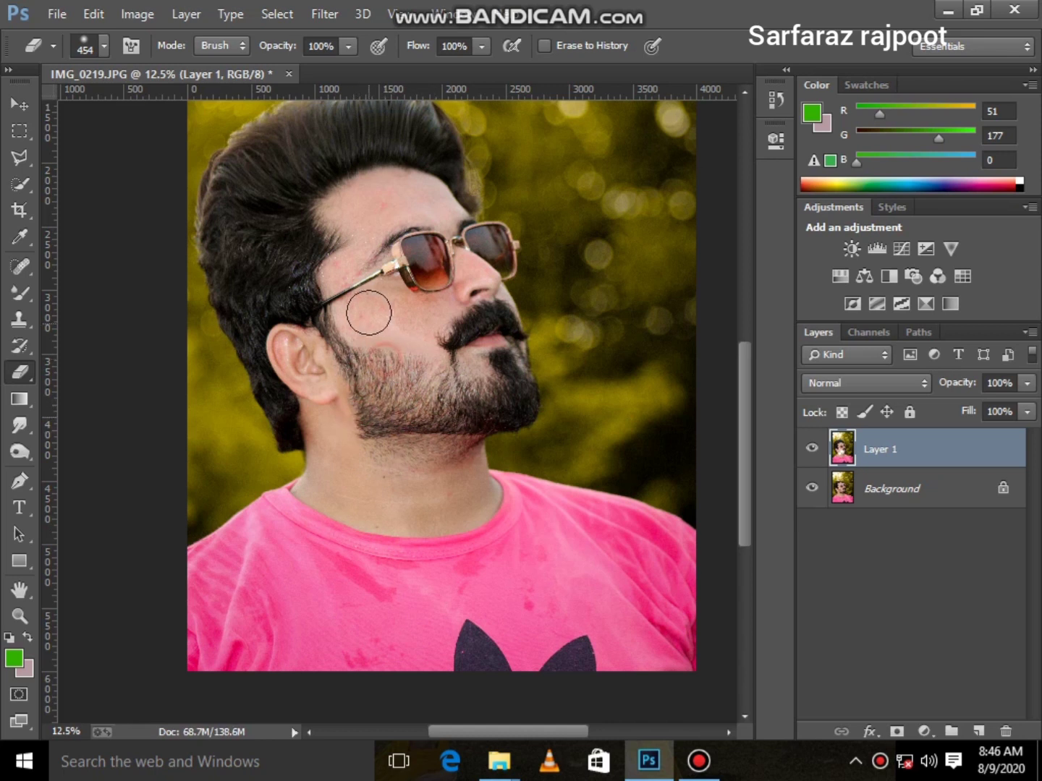
scroll(347, 446, up, 5)
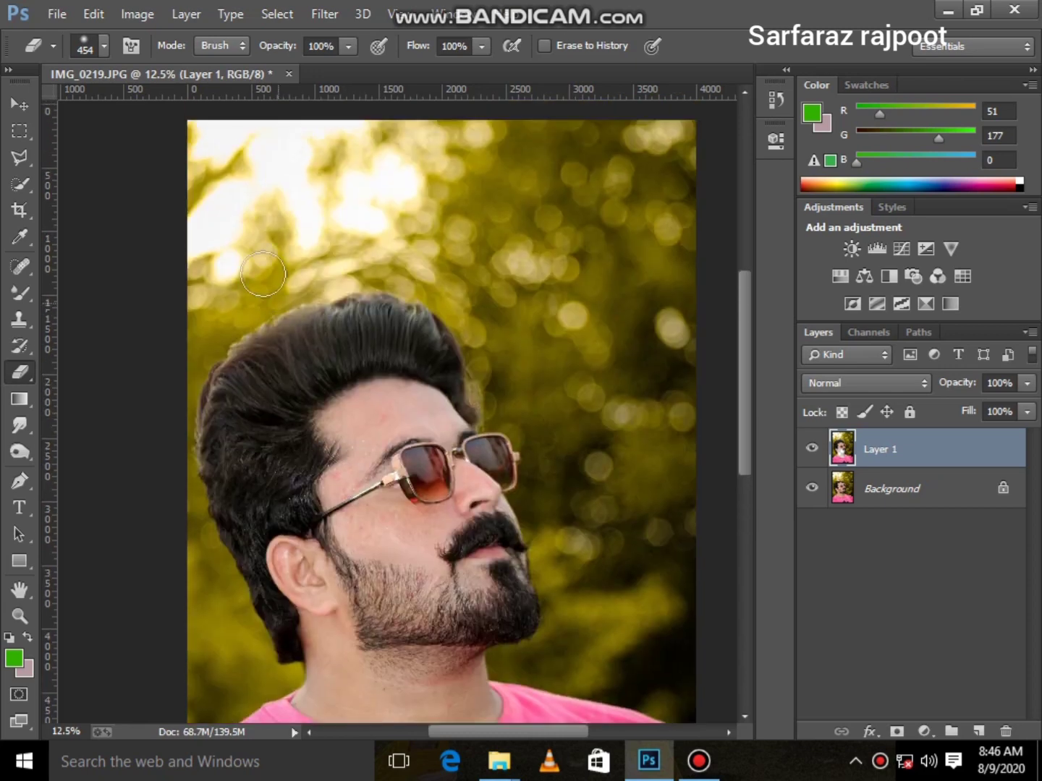
scroll(289, 348, up, 3)
click(383, 361)
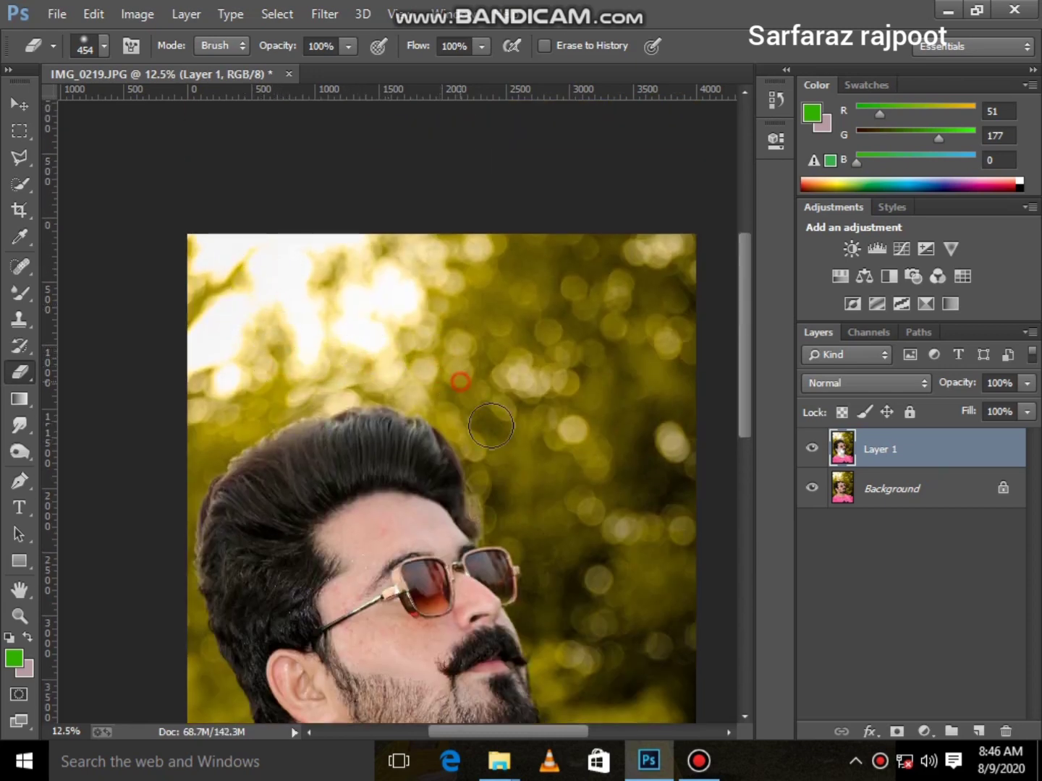
click(505, 453)
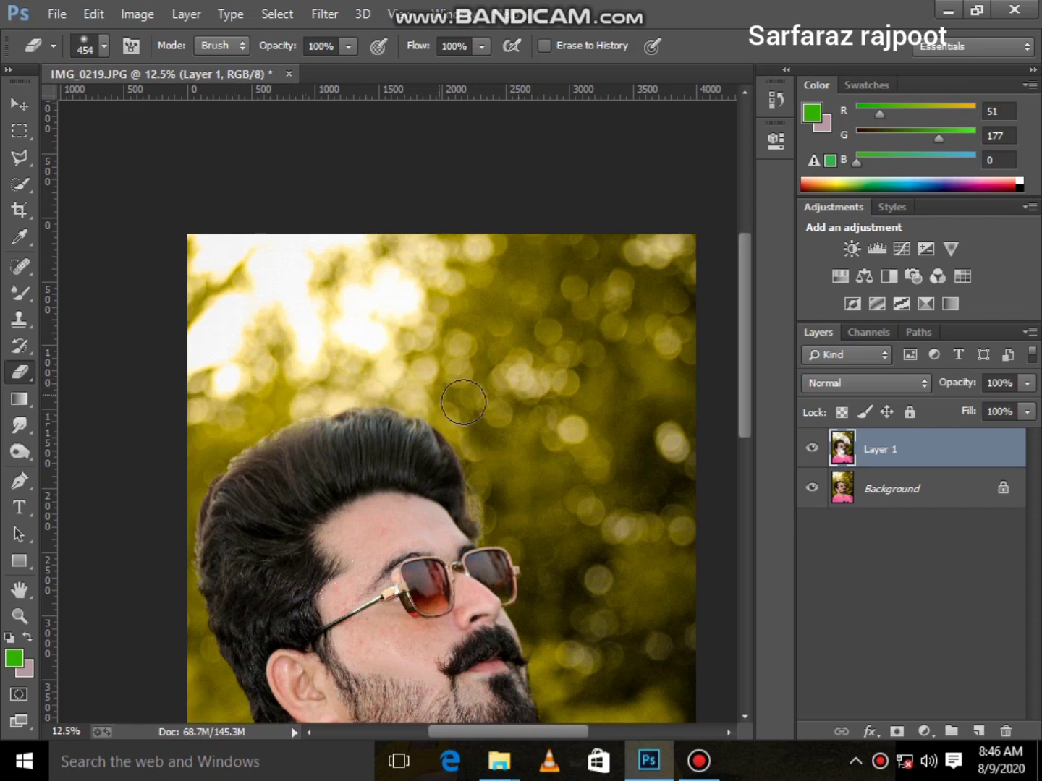
Erase Layer 1 at the top-left background and along the chin and neck
scroll(499, 485, down, 3)
click(203, 205)
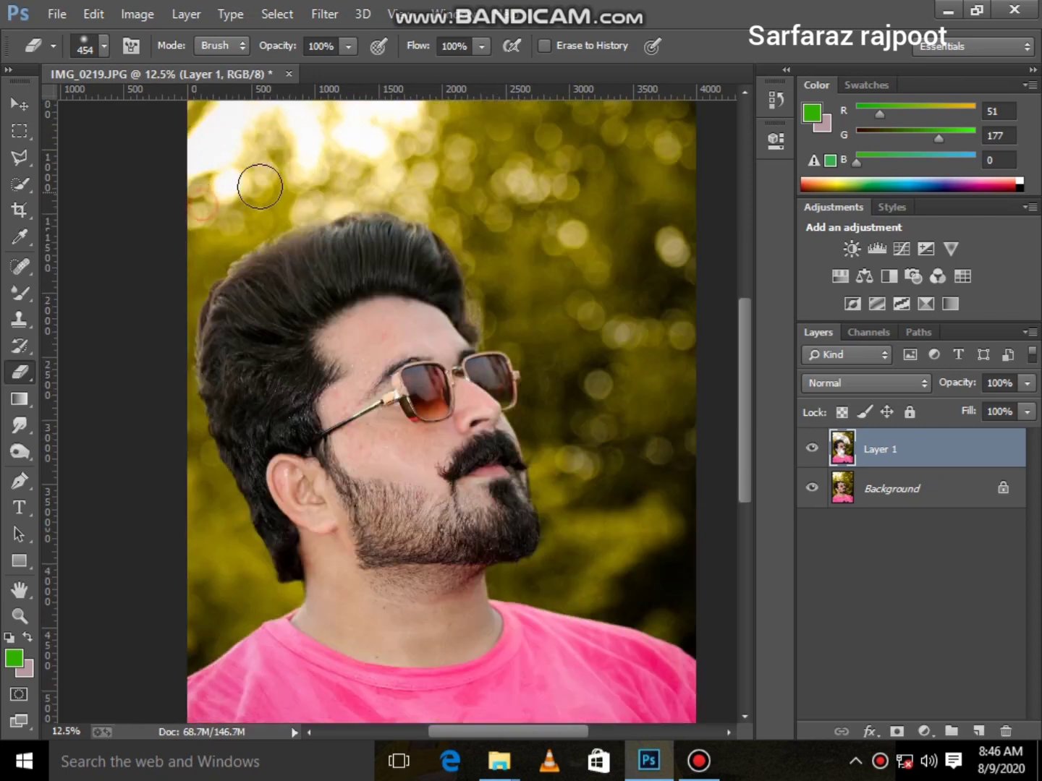
scroll(204, 500, down, 2)
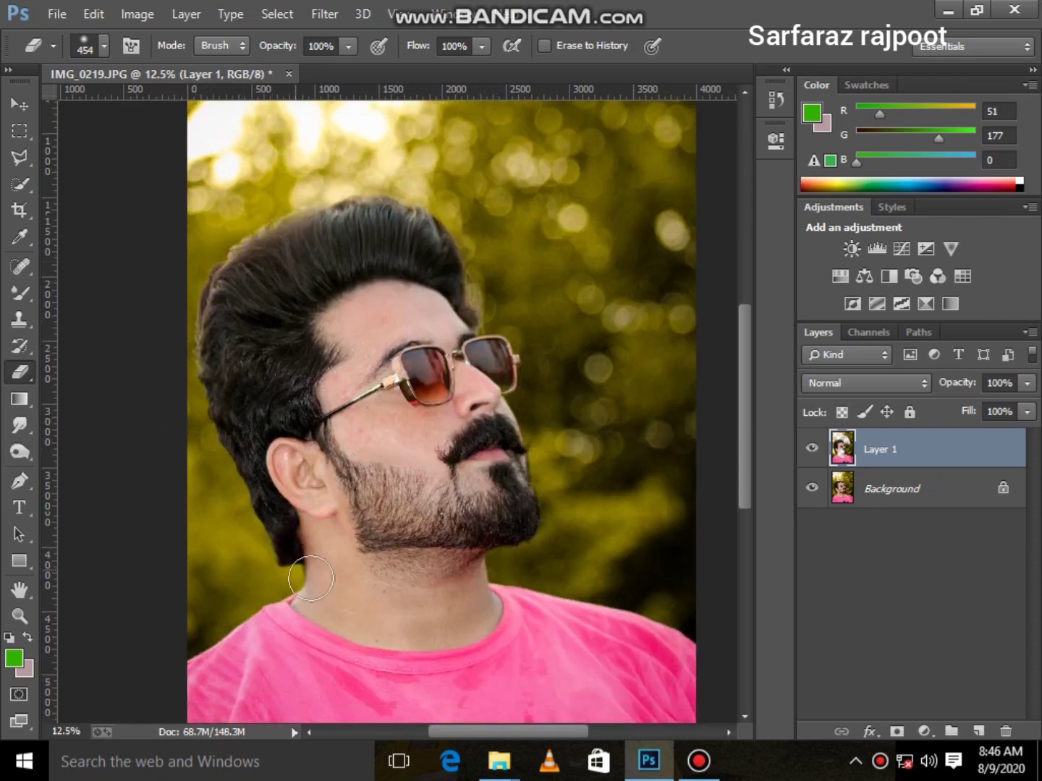
click(409, 406)
scroll(390, 373, down, 1)
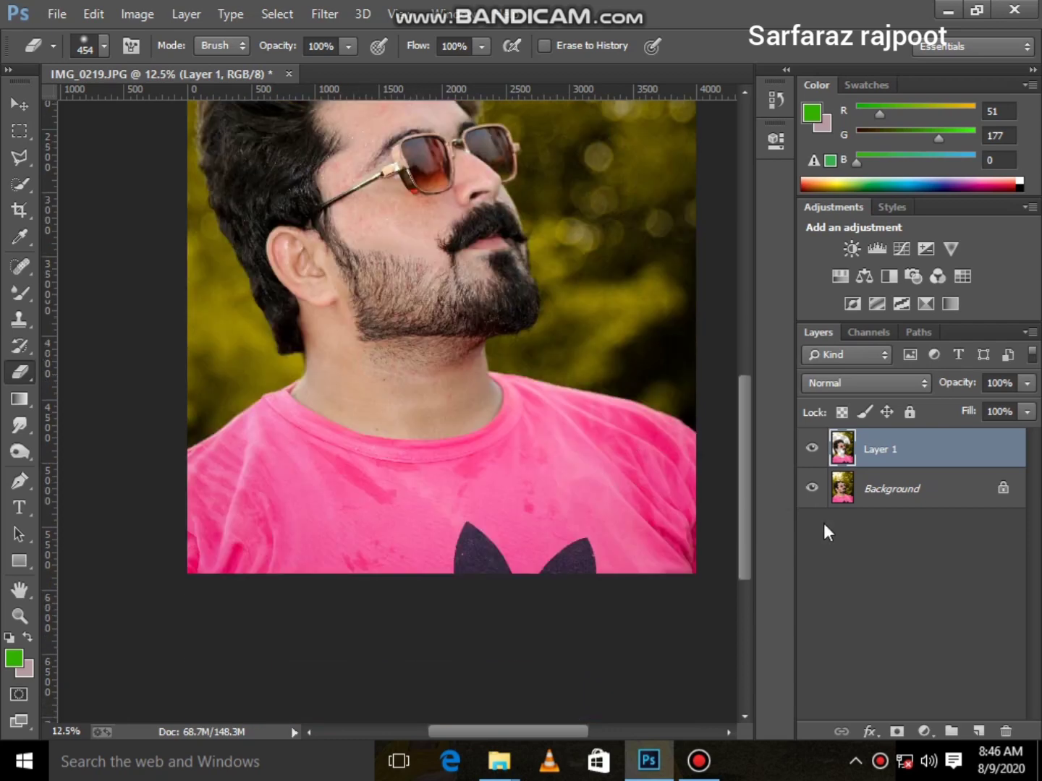
right_click(869, 505)
Merge Layer 1 into the Background, duplicate the Background layer, and zoom in on the face
click(882, 635)
scroll(535, 304, up, 3)
click(324, 15)
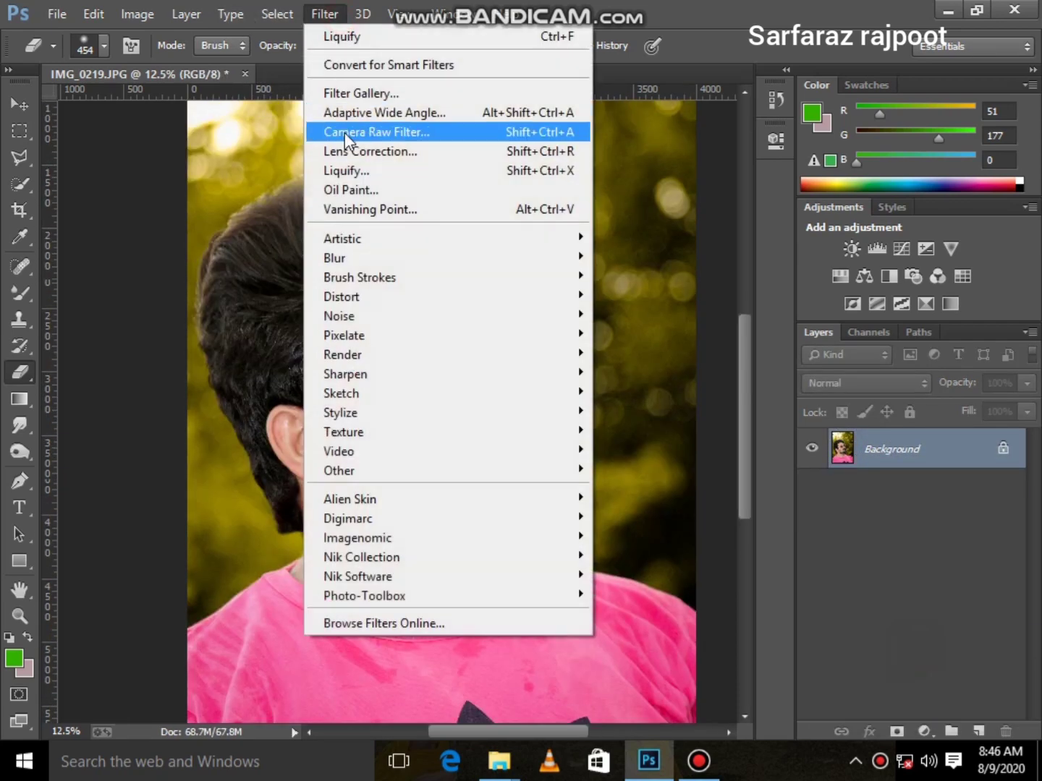
click(20, 616)
click(348, 336)
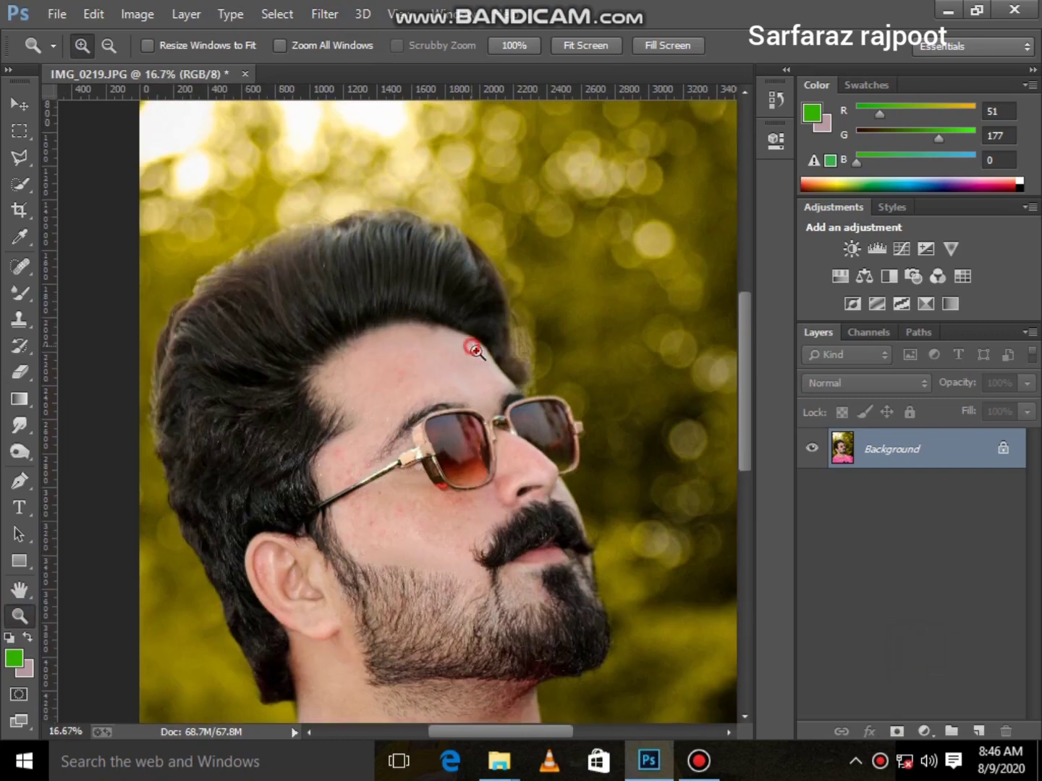
click(246, 453)
click(421, 387)
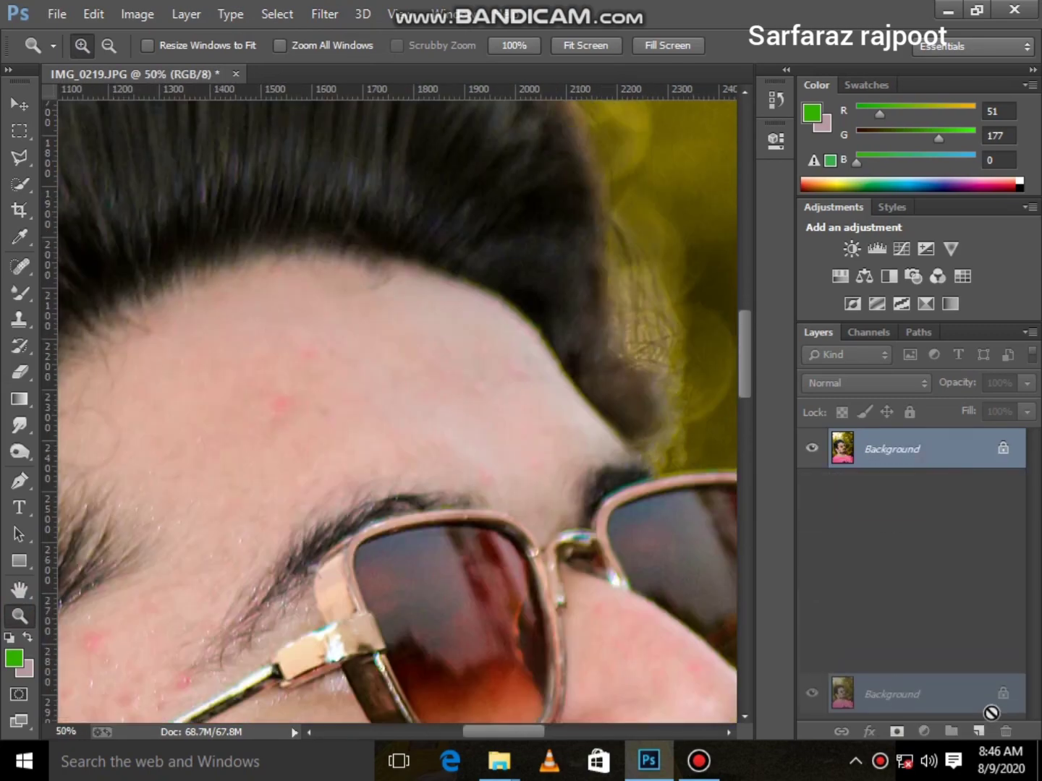
drag(902, 466, 979, 731)
click(493, 374)
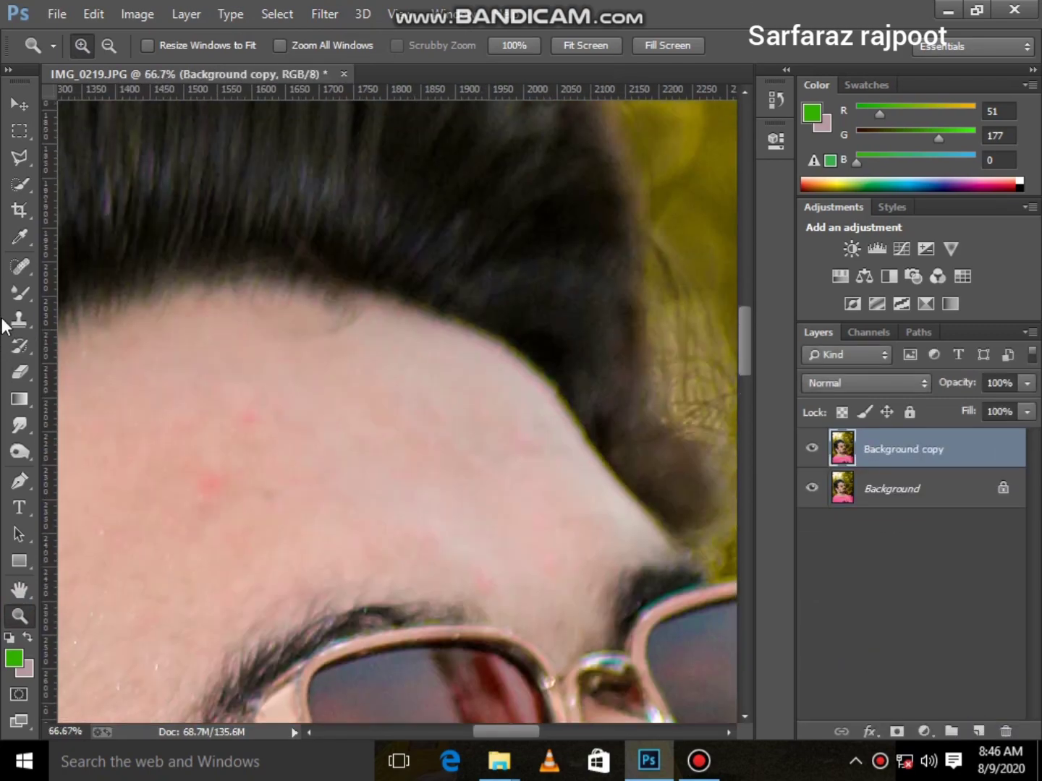
Switch to the Mixer Brush at 139 px and blend the forehead skin smooth
key(b)
scroll(372, 442, down, 2)
right_click(452, 373)
click(617, 416)
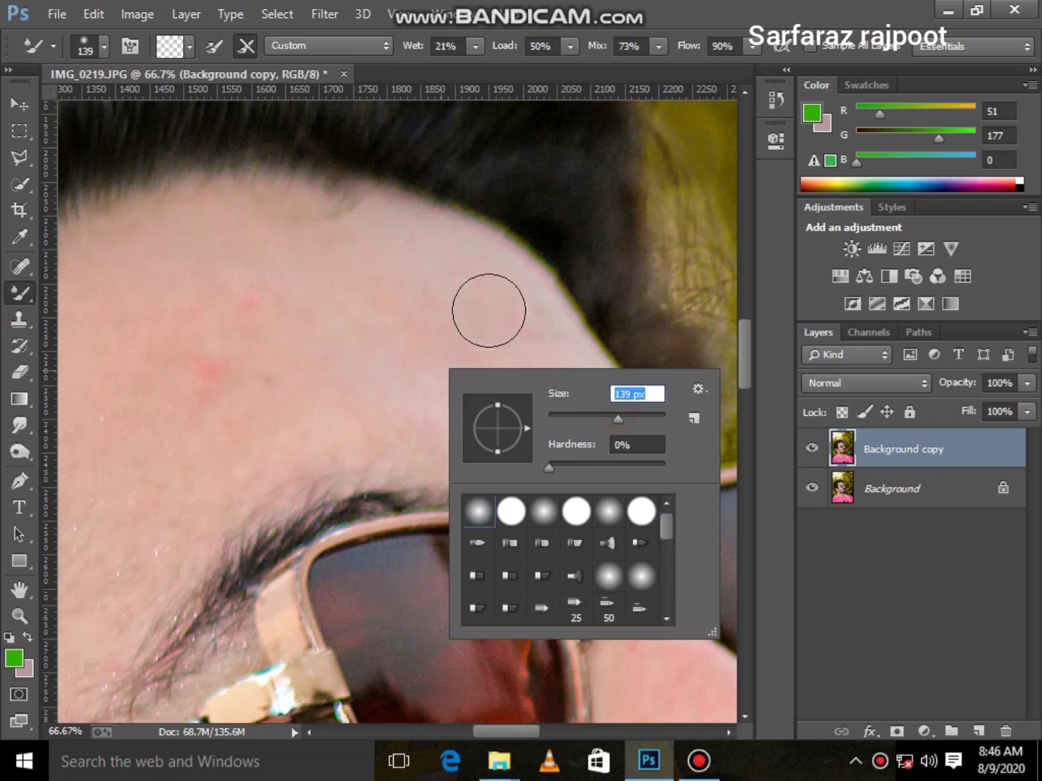
click(575, 382)
mouse_move(589, 439)
mouse_down()
mouse_move(519, 463)
mouse_move(456, 236)
mouse_up()
mouse_move(369, 212)
mouse_down()
mouse_move(439, 304)
mouse_move(459, 449)
mouse_up()
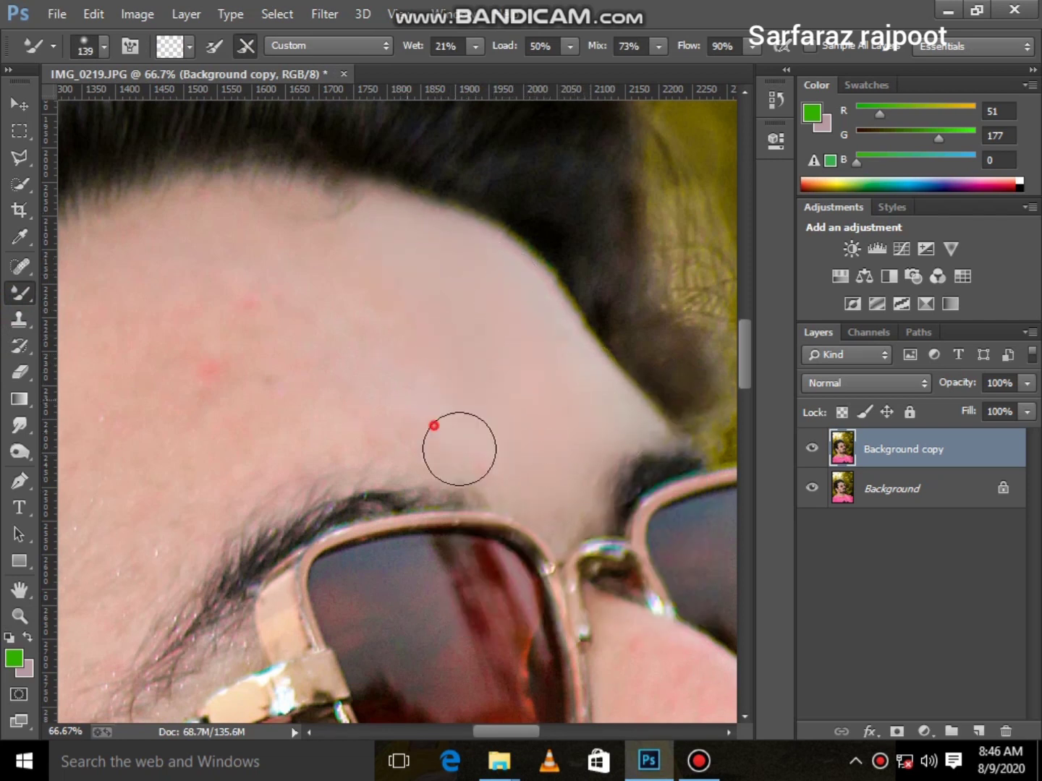
Enlarge the brush and keep smoothing the upper and lower forehead skin
right_click(329, 425)
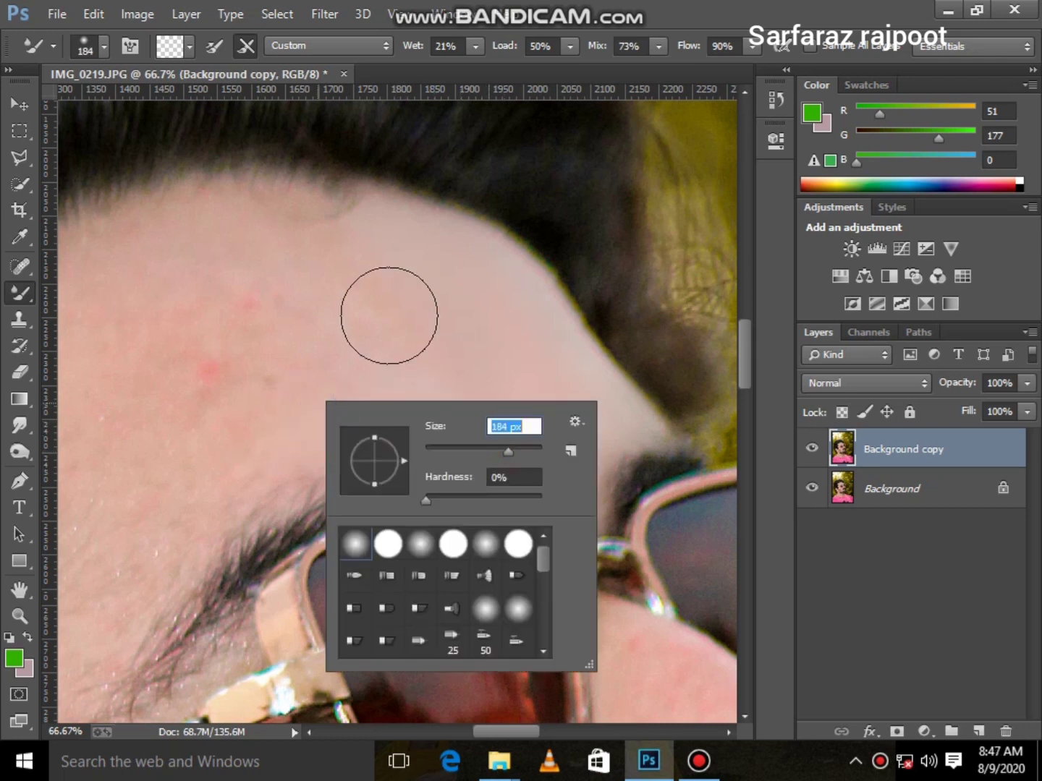
key(Return)
mouse_move(432, 258)
mouse_down()
mouse_move(570, 409)
mouse_move(195, 488)
mouse_up()
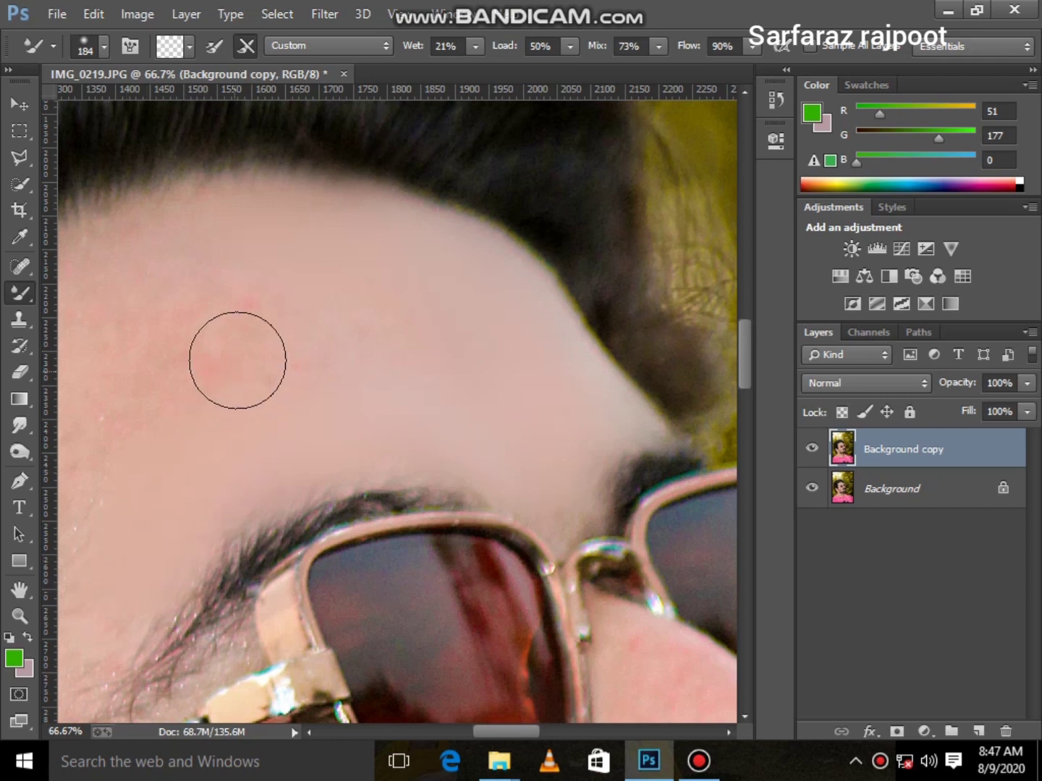
click(216, 215)
click(192, 240)
right_click(291, 306)
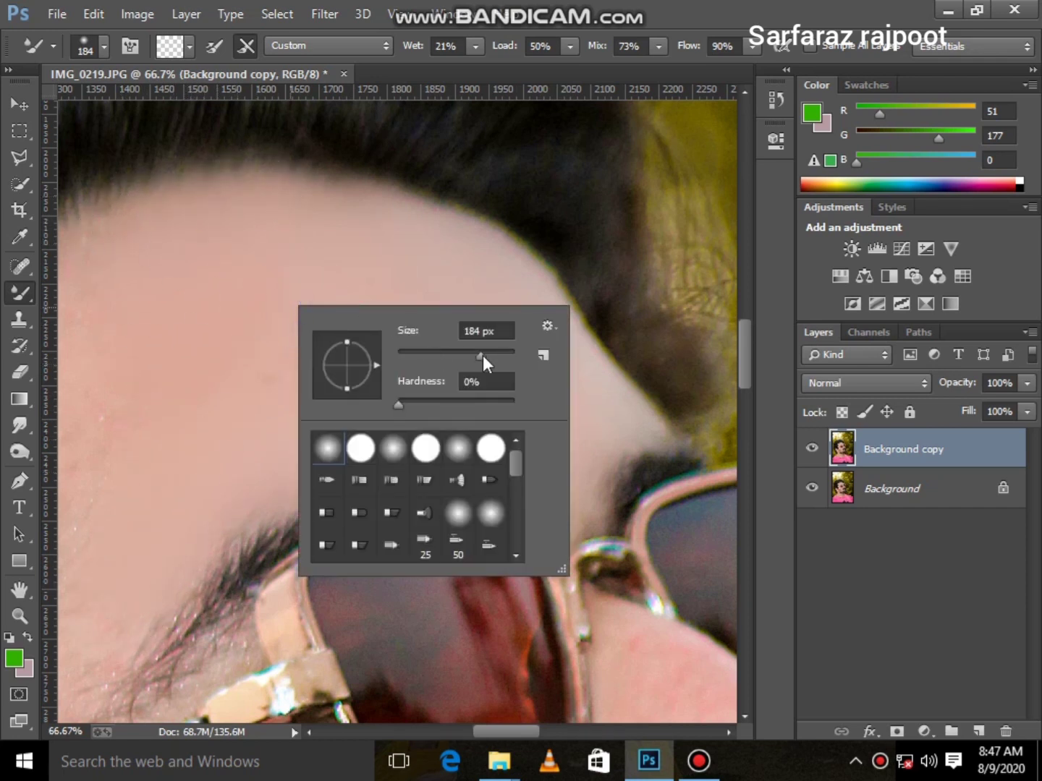
key(Return)
drag(355, 267, 524, 372)
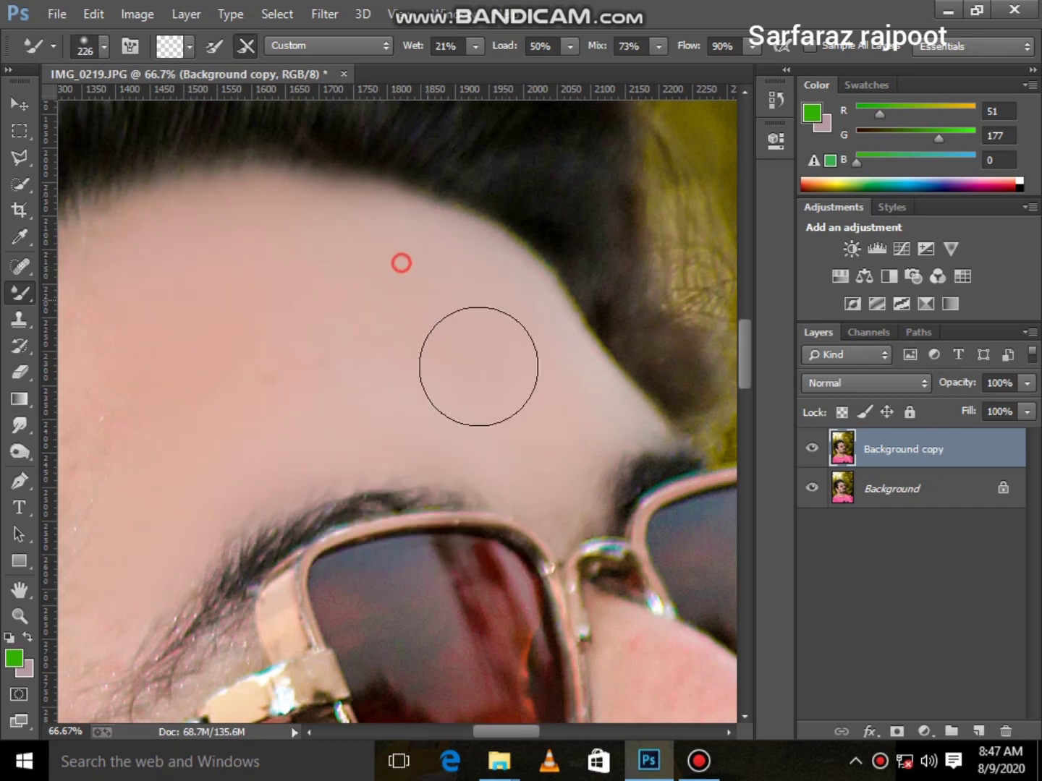
drag(319, 374, 93, 453)
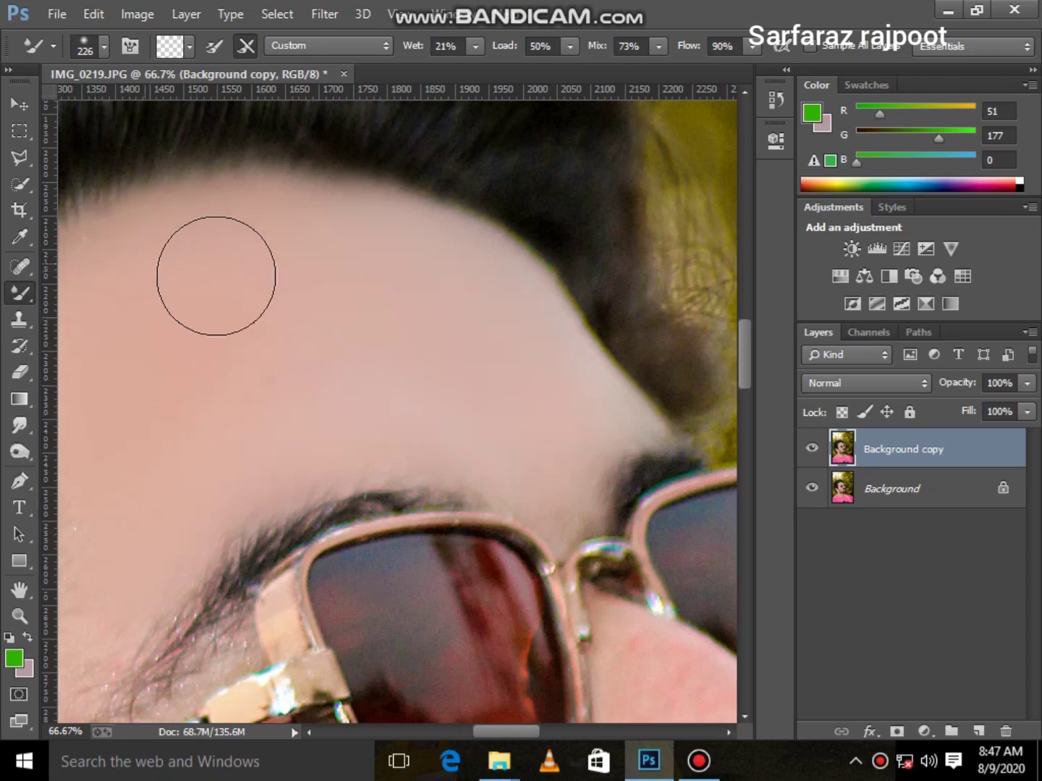
mouse_move(305, 258)
mouse_down()
mouse_move(315, 233)
mouse_move(537, 434)
mouse_up()
Smooth the temple and the cheek skin just below the glasses
scroll(538, 433, down, 3)
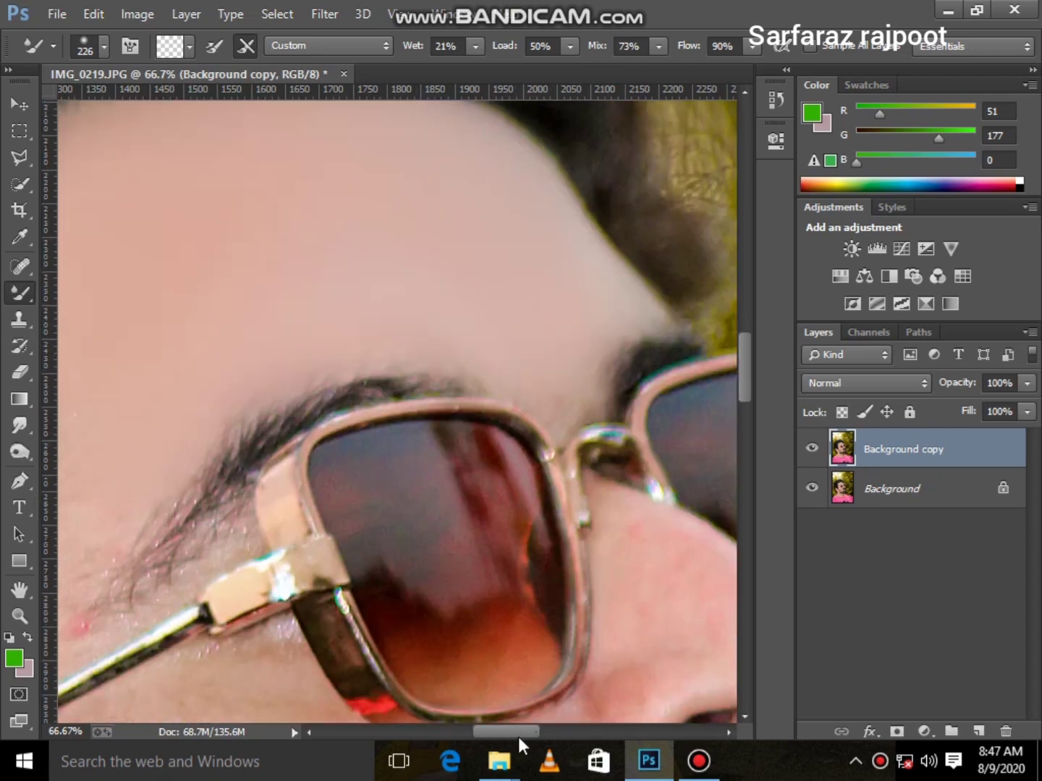
scroll(422, 461, left, 3)
scroll(414, 442, up, 2)
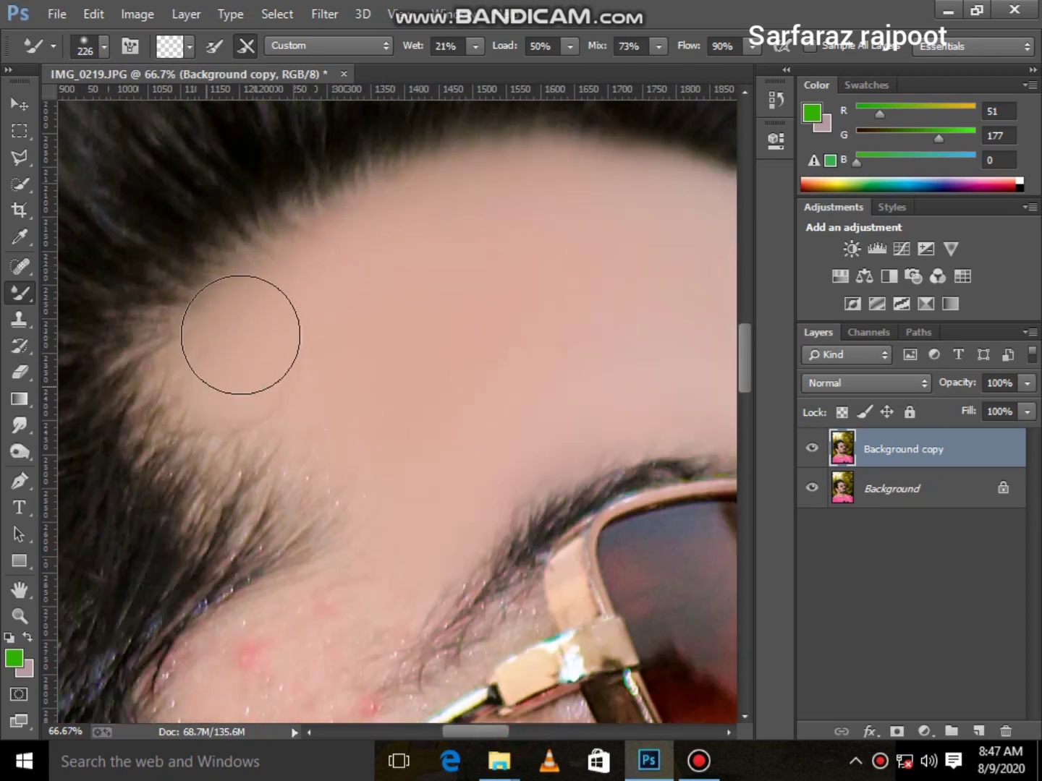
drag(324, 367, 416, 300)
scroll(416, 300, down, 3)
mouse_move(447, 240)
mouse_down()
mouse_move(269, 427)
mouse_move(217, 444)
mouse_move(270, 502)
mouse_move(250, 512)
mouse_up()
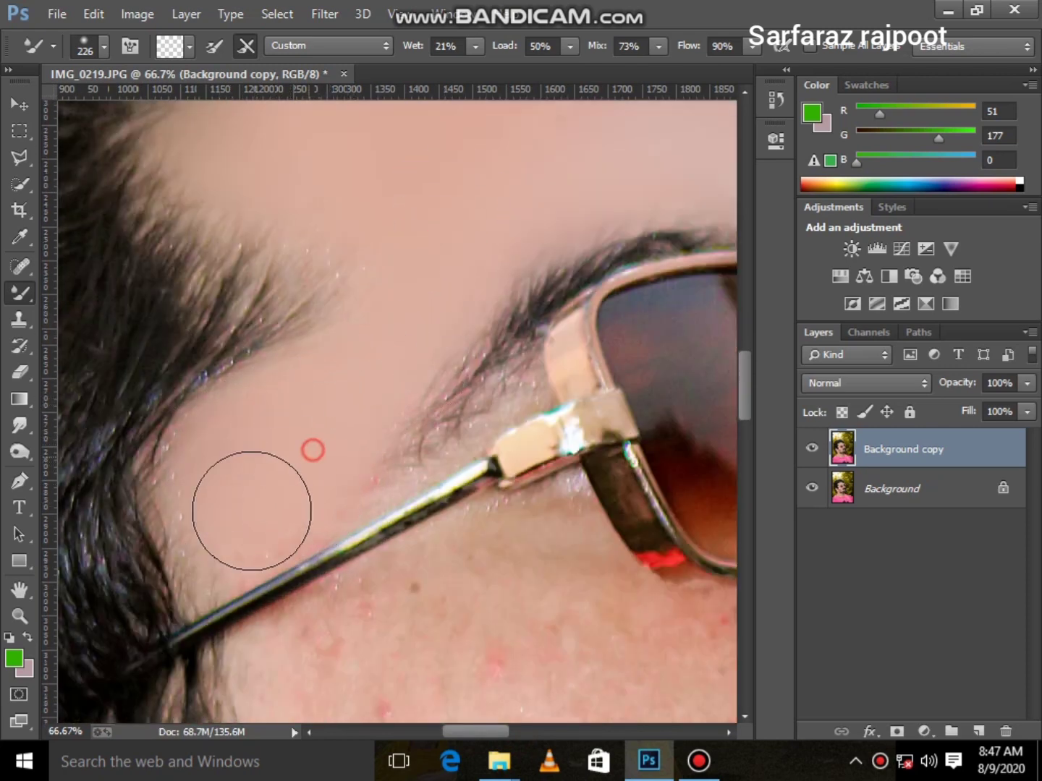
drag(310, 449, 383, 385)
scroll(384, 386, up, 1)
scroll(448, 242, down, 3)
scroll(433, 311, down, 2)
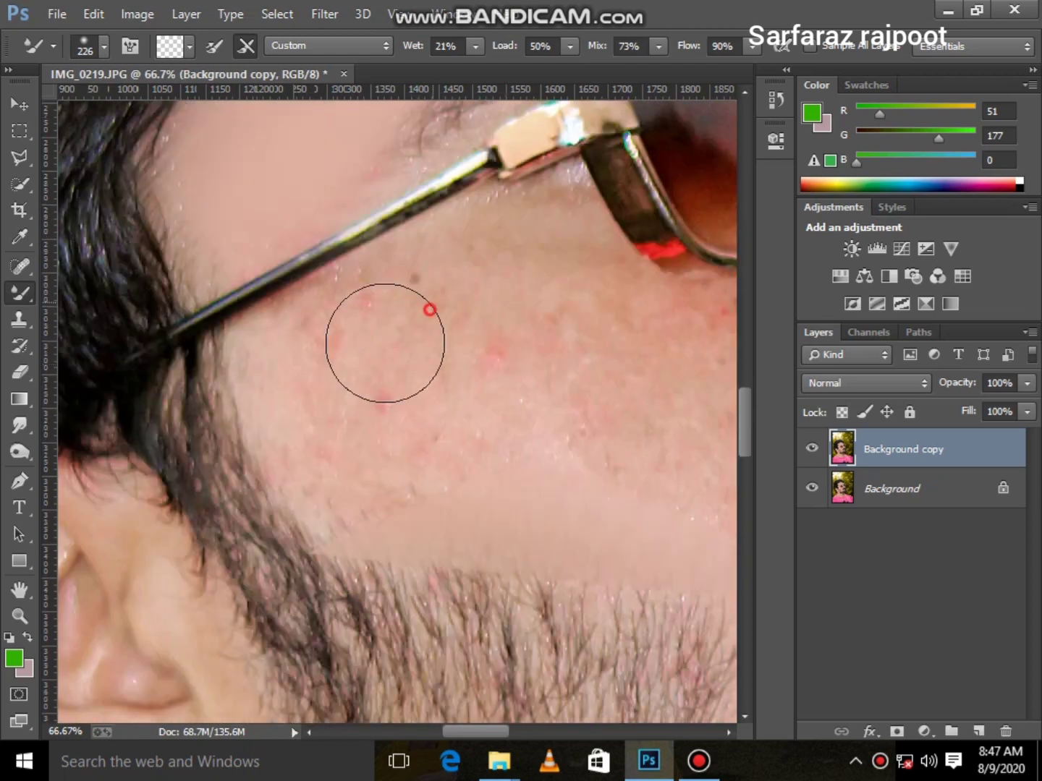
mouse_move(309, 343)
mouse_down()
mouse_move(321, 431)
mouse_move(356, 488)
mouse_move(366, 454)
mouse_up()
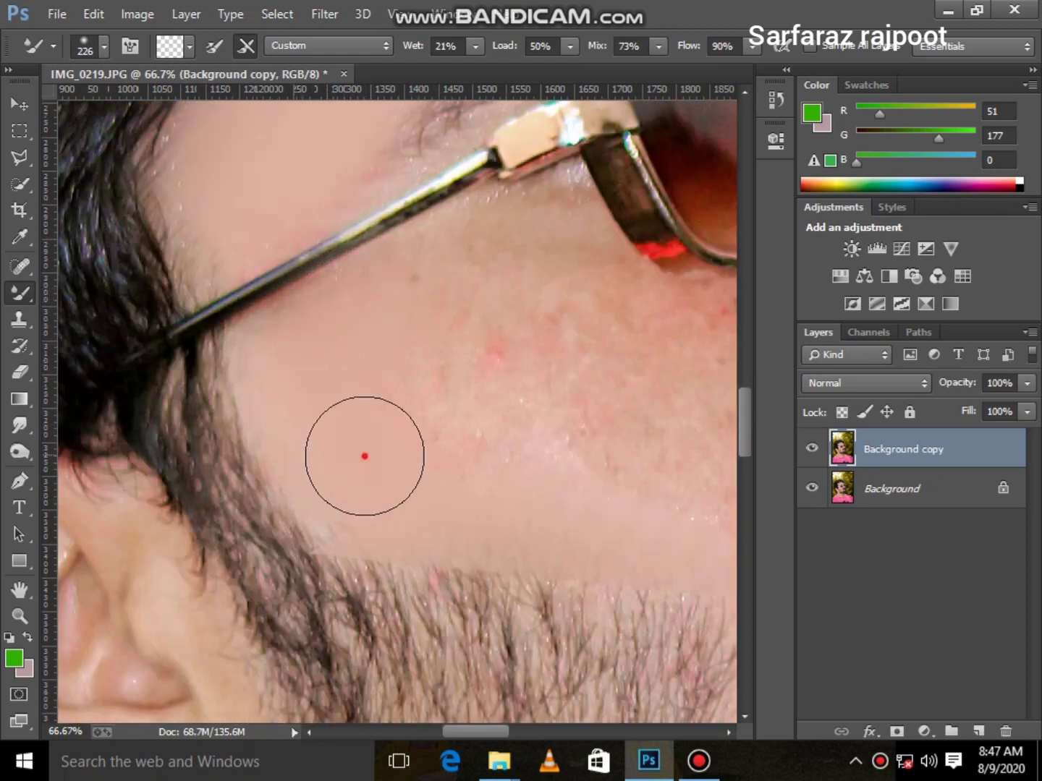
Blend the cheek to fade the red blemishes
scroll(623, 507, down, 2)
drag(480, 733, 515, 733)
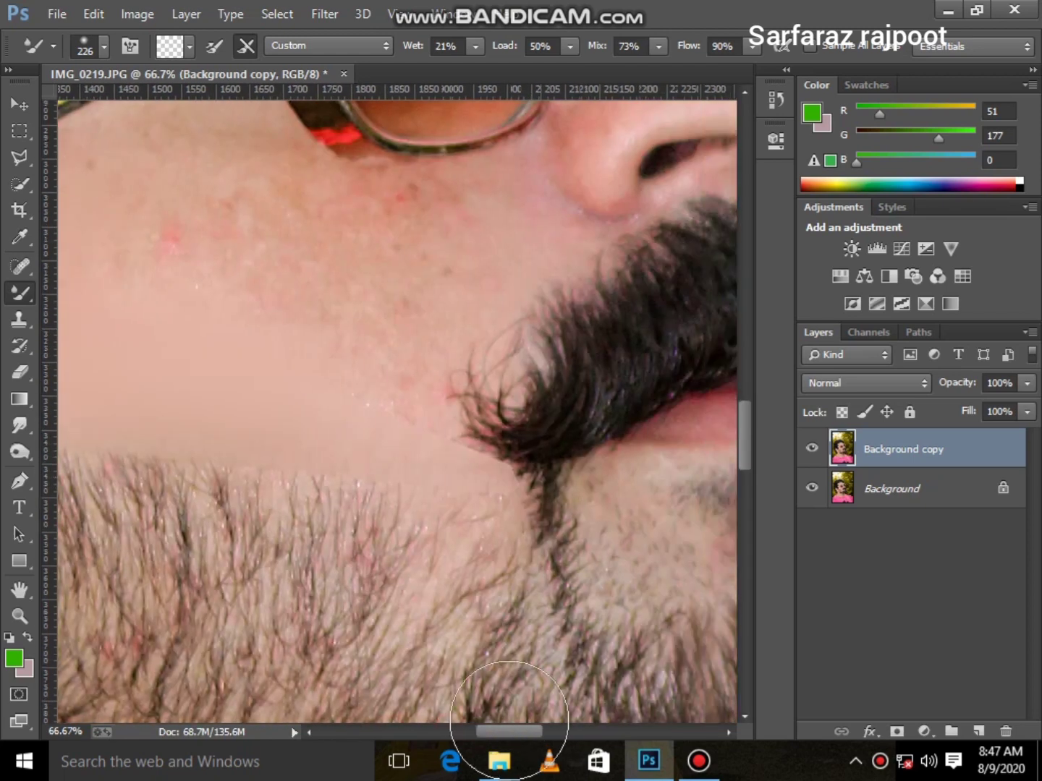
scroll(227, 469, up, 2)
scroll(346, 475, up, 2)
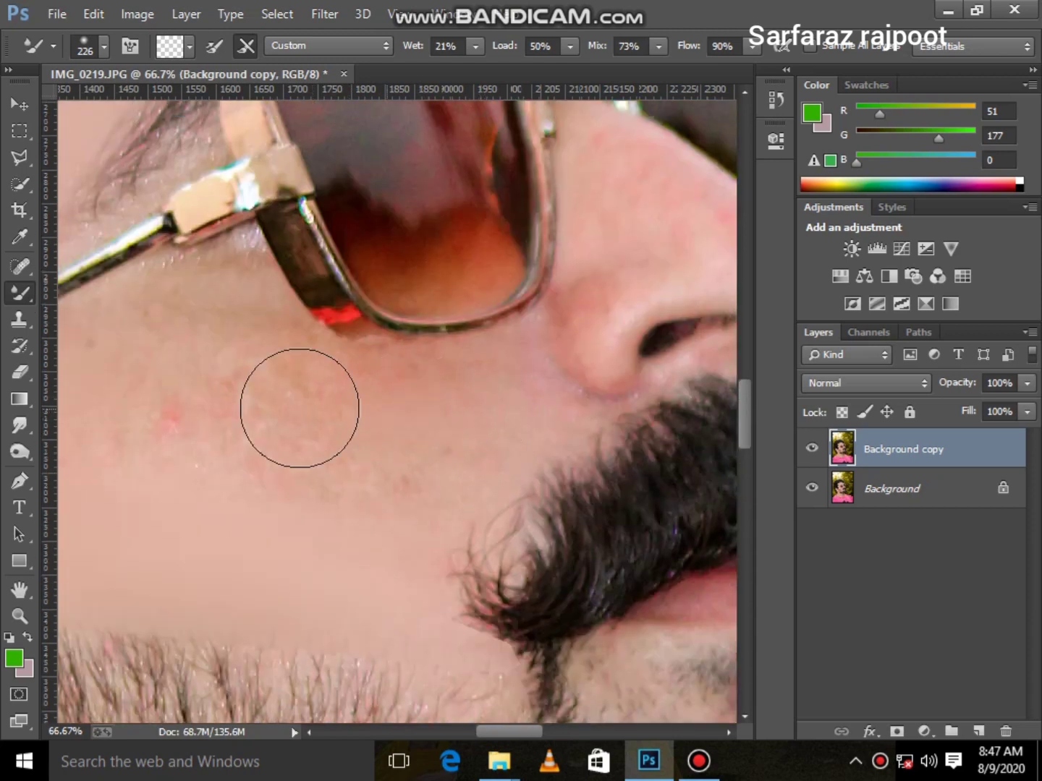
drag(153, 356, 182, 383)
mouse_move(287, 412)
mouse_down()
mouse_move(434, 427)
mouse_move(325, 462)
mouse_up()
drag(158, 470, 174, 433)
scroll(325, 579, up, 1)
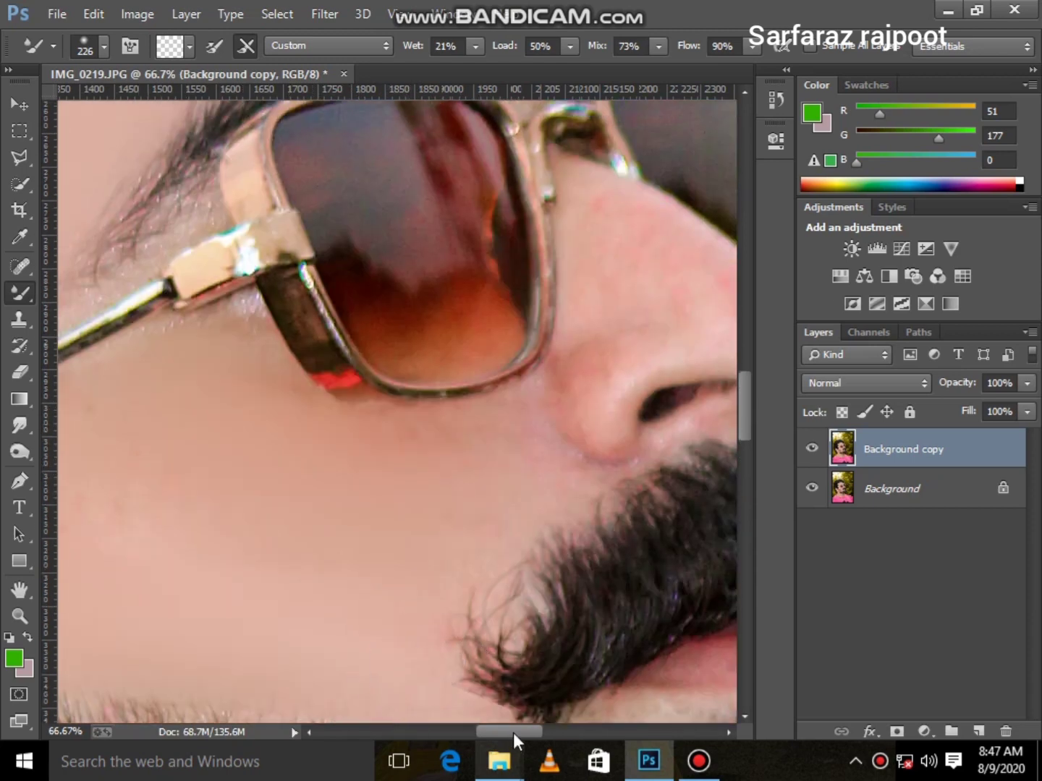
drag(515, 733, 497, 733)
drag(485, 547, 309, 521)
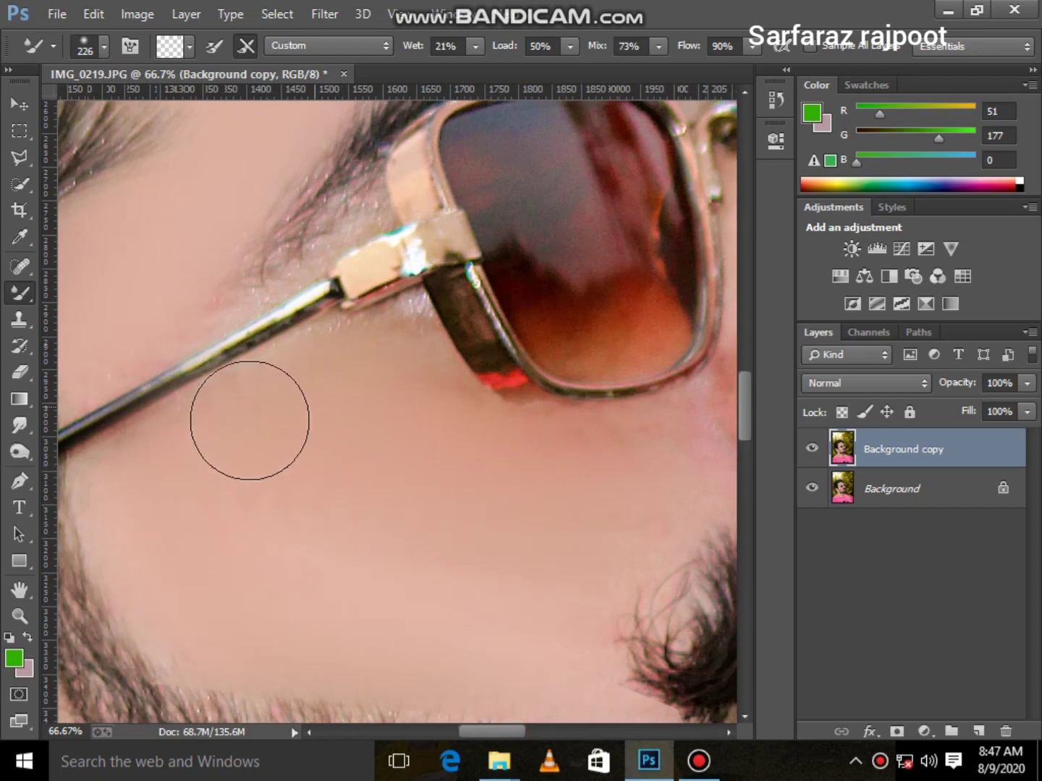
Reduce the brush to 160 px and smooth across the cheek below the glasses
right_click(266, 462)
click(196, 435)
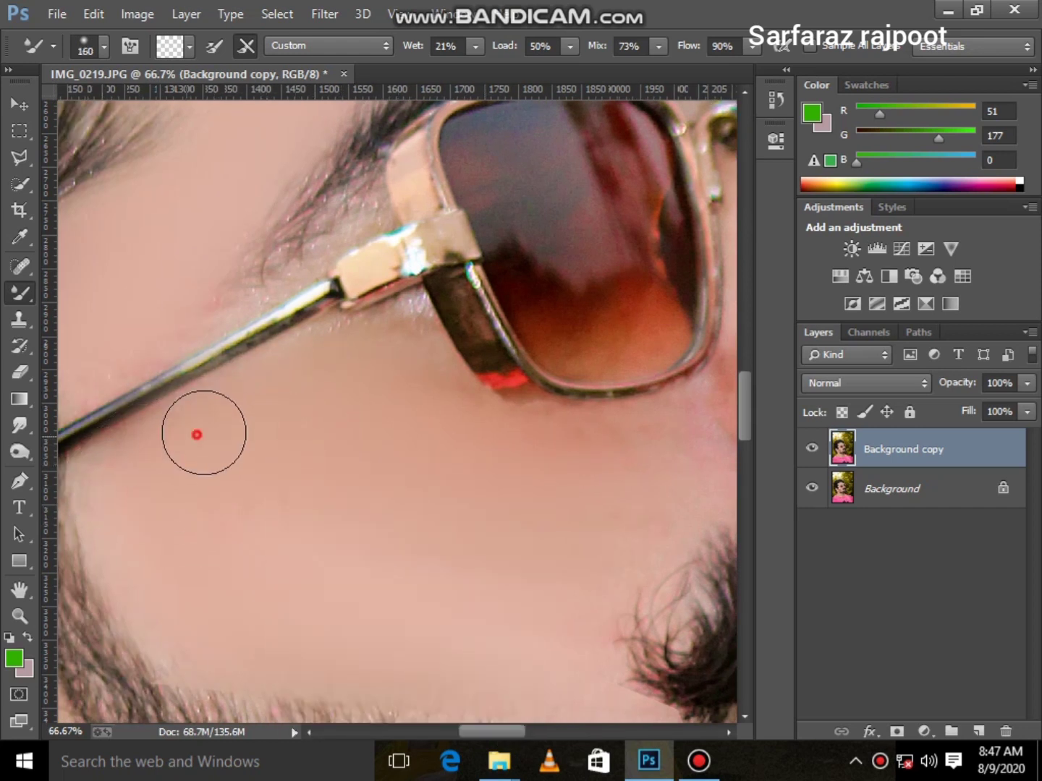
drag(412, 340, 434, 379)
drag(511, 427, 566, 427)
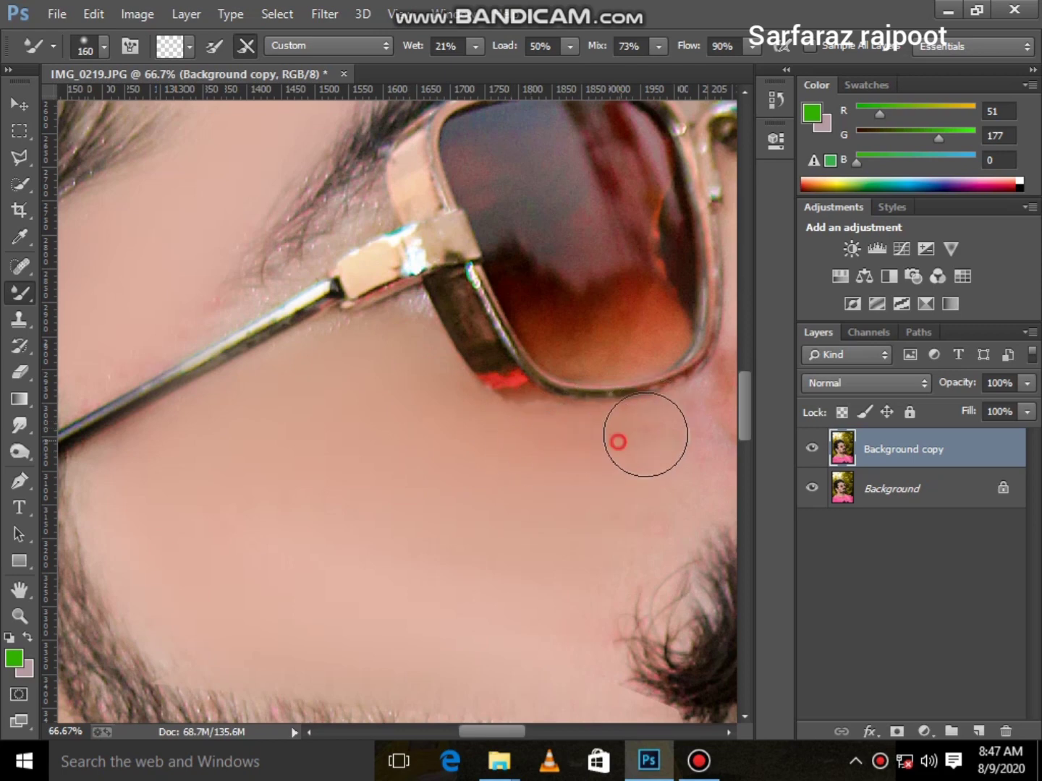
mouse_move(691, 432)
mouse_down()
mouse_move(652, 512)
mouse_move(468, 448)
mouse_move(394, 388)
mouse_up()
drag(125, 511, 163, 563)
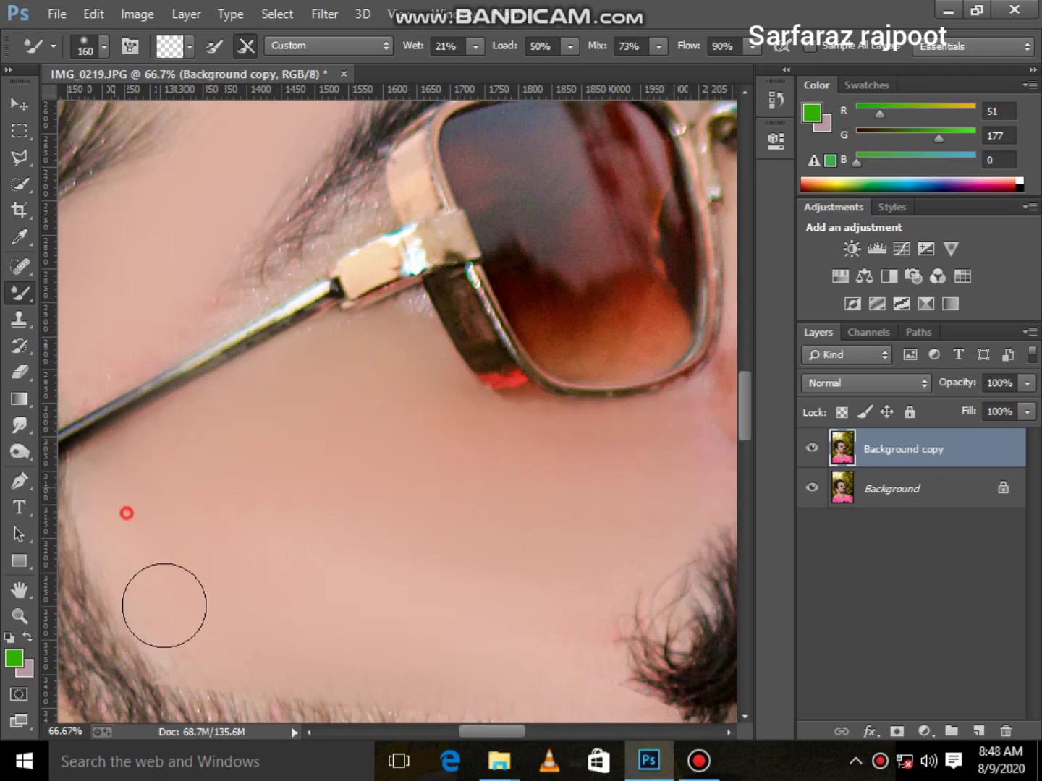
scroll(165, 569, down, 3)
scroll(169, 570, down, 3)
drag(195, 430, 587, 505)
Smooth the skin along the ear rim and the crease inside the ear
scroll(587, 505, down, 5)
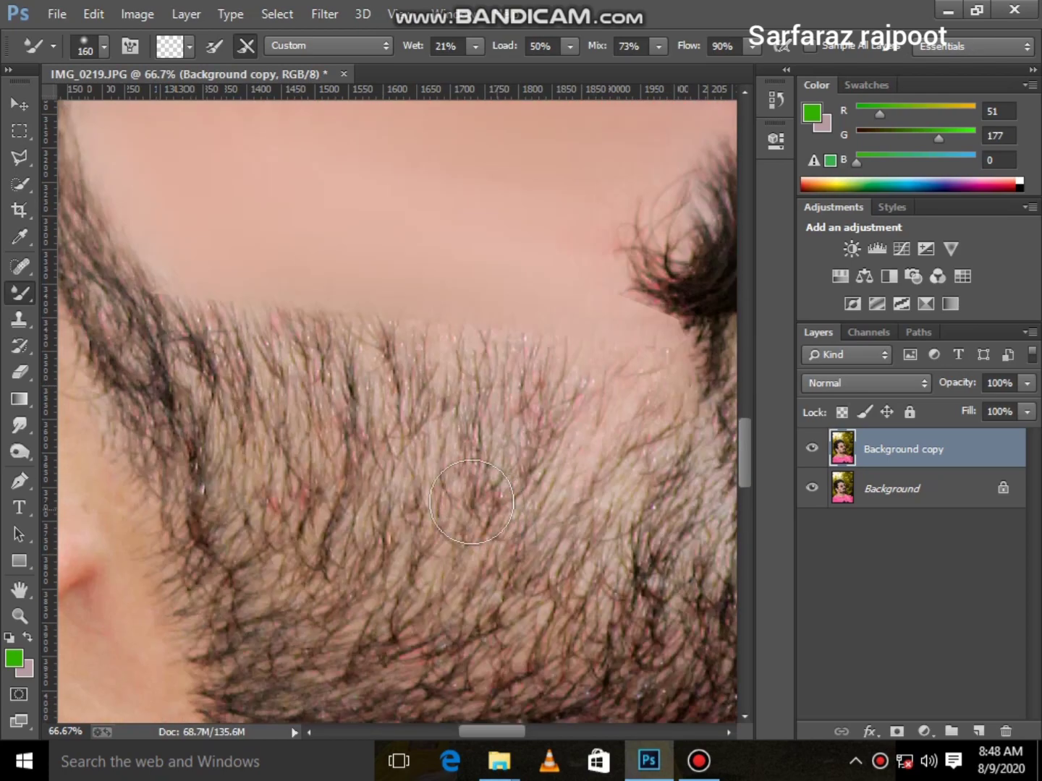
scroll(512, 688, down, 3)
drag(492, 731, 451, 732)
scroll(293, 420, up, 3)
scroll(293, 420, up, 3)
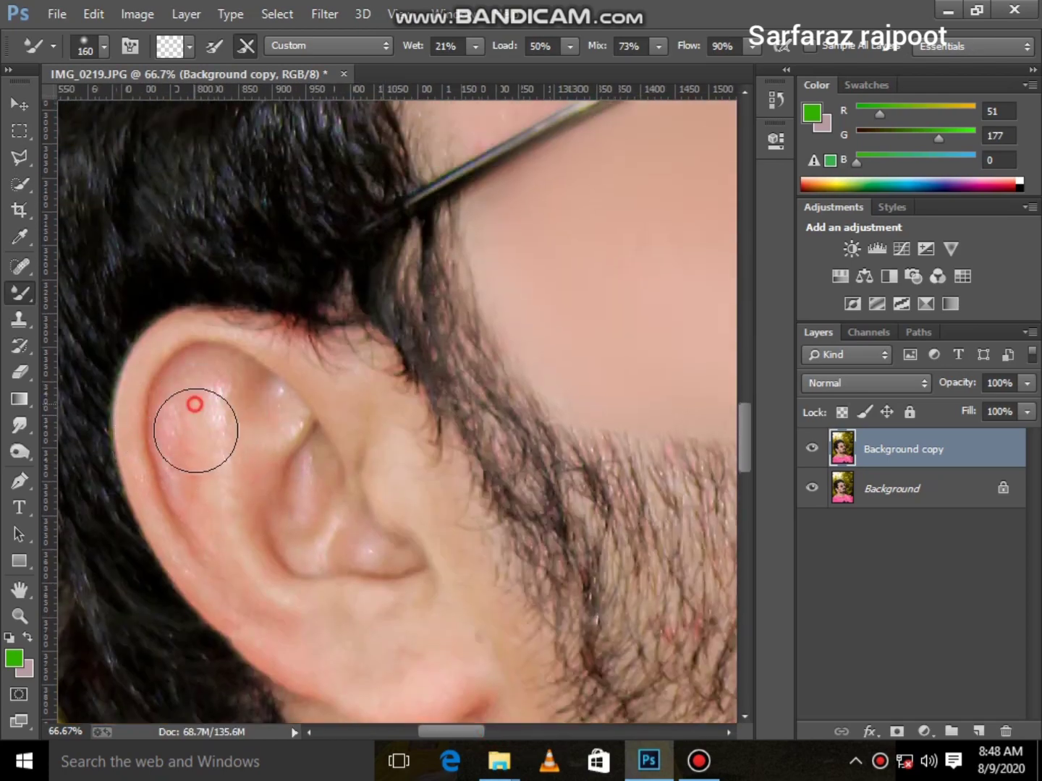
drag(198, 431, 206, 524)
scroll(206, 524, down, 1)
click(358, 435)
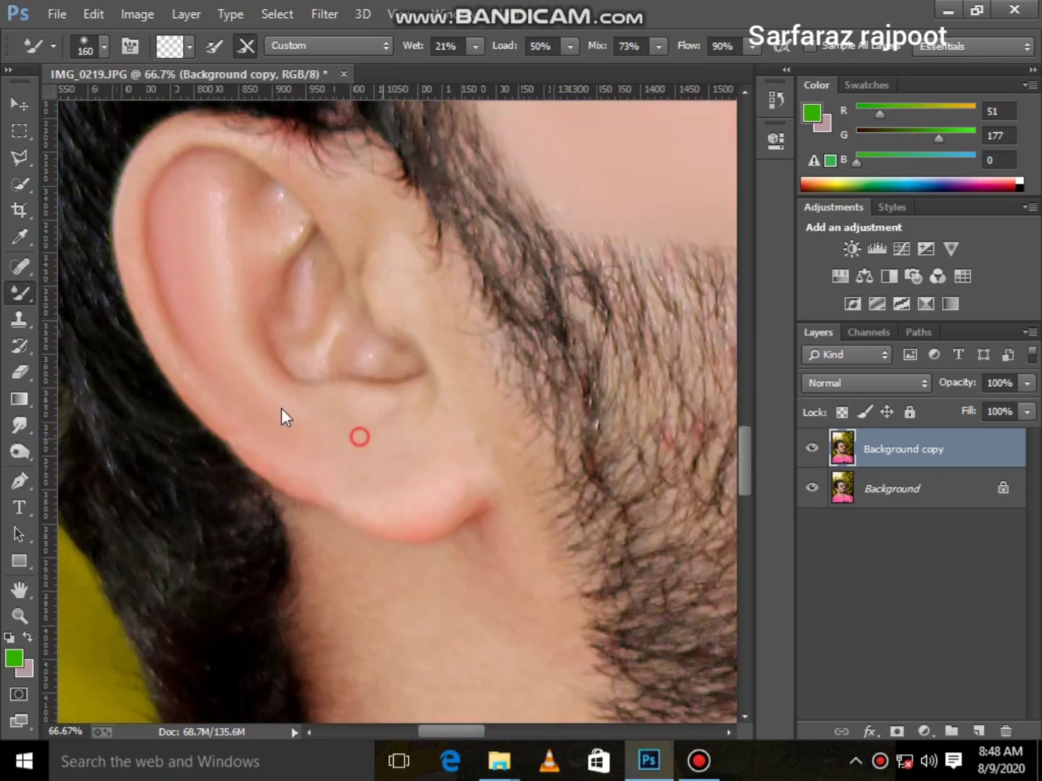
click(442, 416)
Dab away texture on the lower ear, its inner hollow and the earlobe
click(460, 391)
scroll(406, 385, up, 2)
click(362, 333)
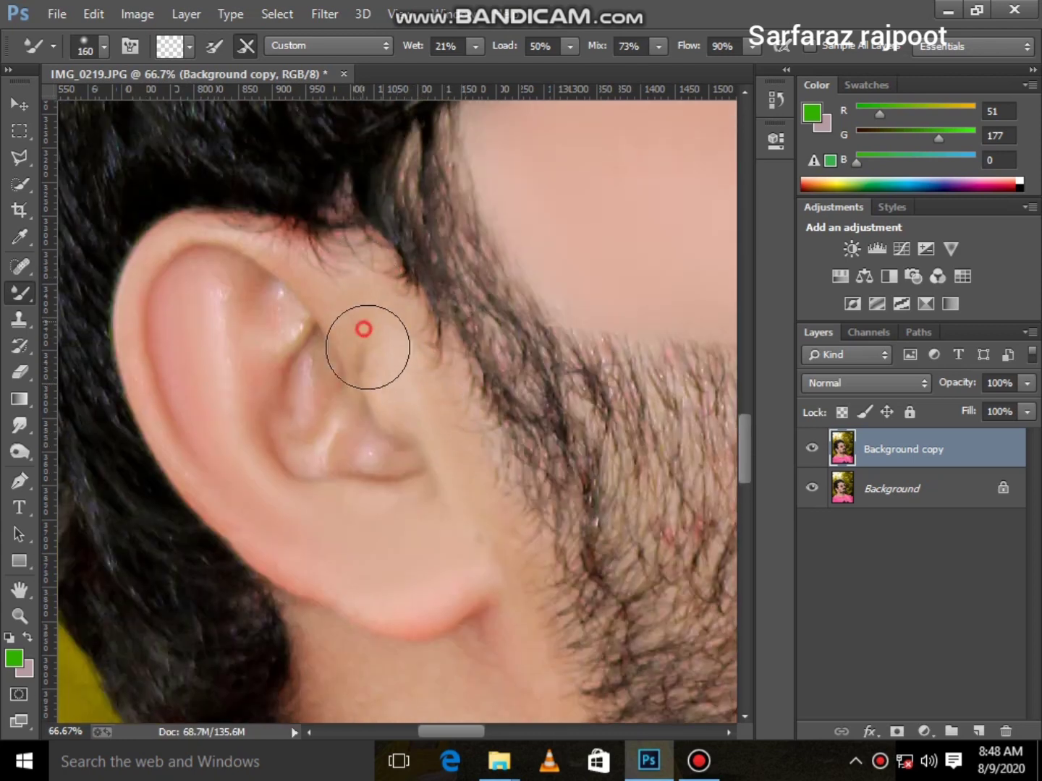
click(245, 296)
mouse_move(268, 496)
mouse_down()
mouse_move(306, 399)
mouse_move(373, 431)
mouse_move(399, 511)
mouse_up()
scroll(420, 505, down, 3)
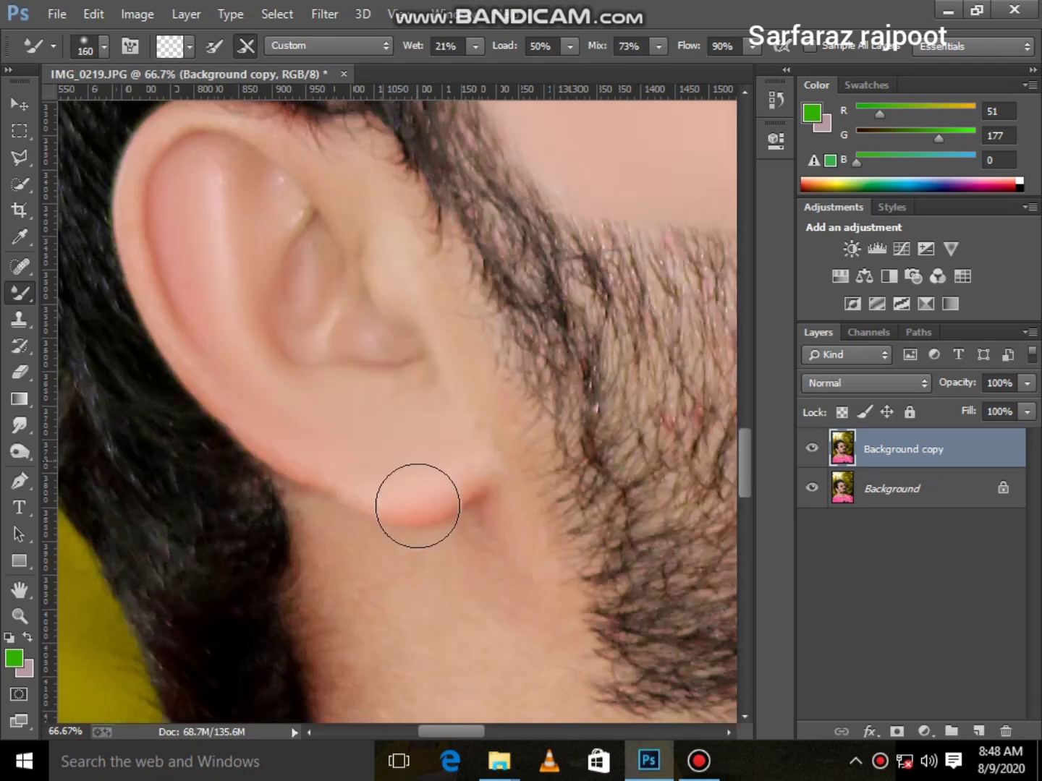
click(511, 343)
Set the Mixer Brush to 184 px and smooth the neck skin below the ear
scroll(516, 448, down, 4)
right_click(520, 397)
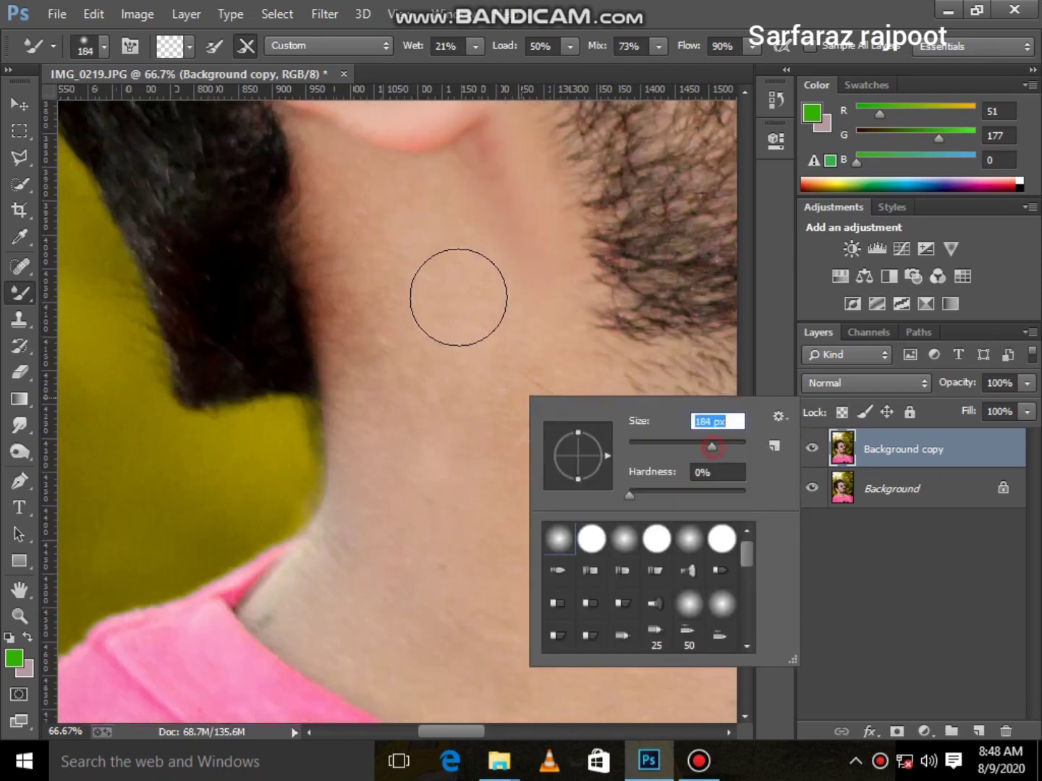
key(Return)
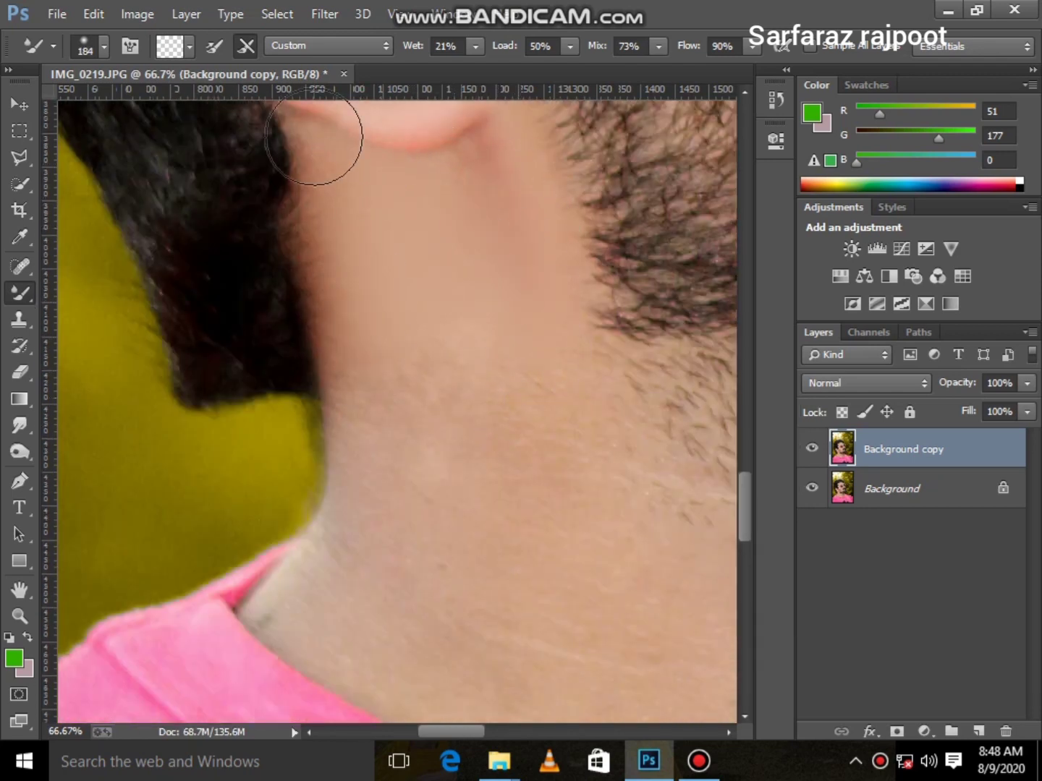
click(394, 257)
click(373, 235)
click(406, 361)
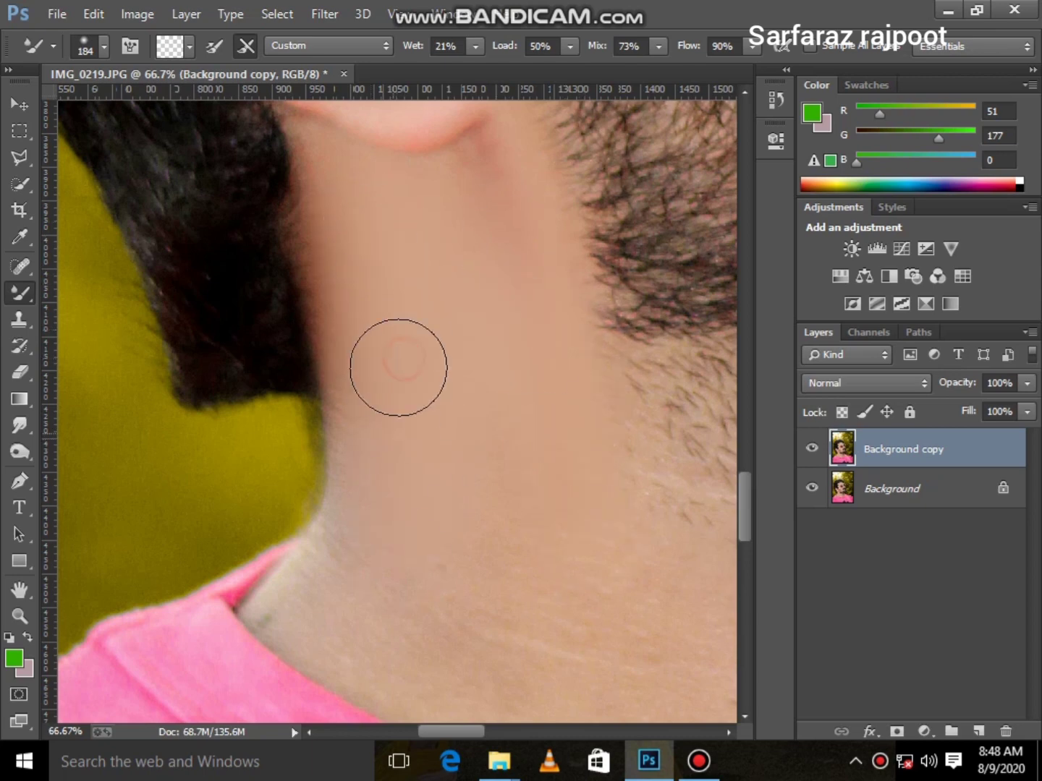
scroll(426, 343, down, 3)
scroll(427, 342, down, 2)
click(395, 291)
click(337, 393)
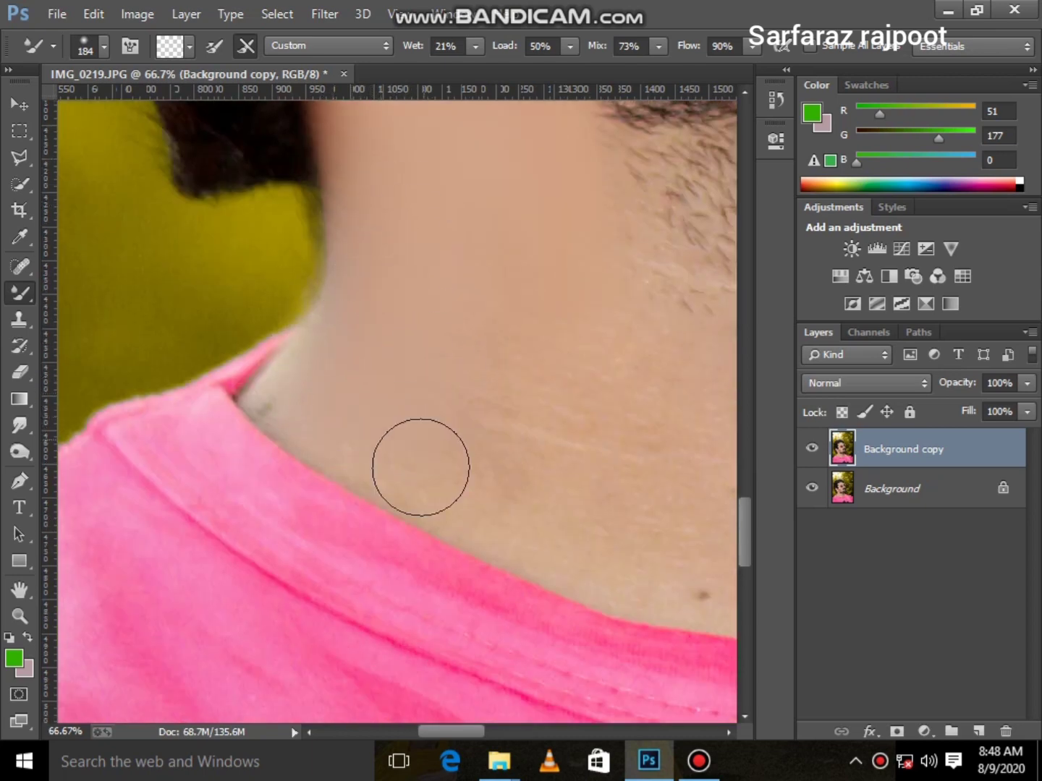
Smooth the neck skin above the pink shirt collar, then bring up the Zoom tool choices
click(346, 303)
click(365, 394)
click(521, 500)
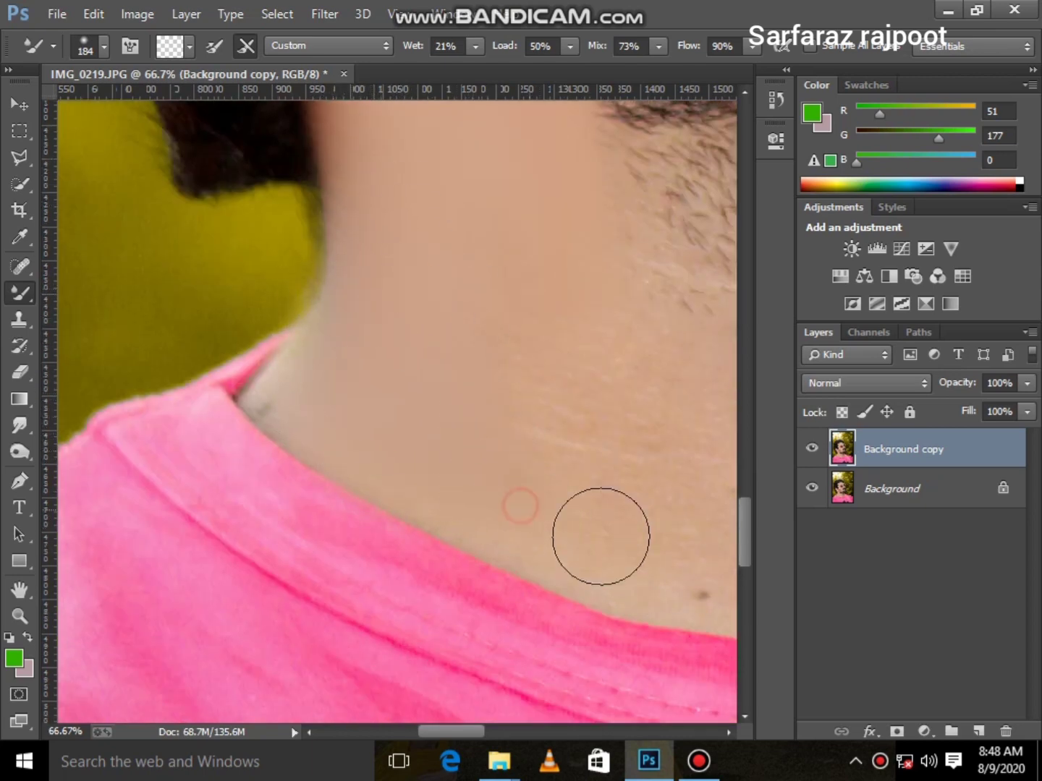
click(534, 403)
scroll(550, 368, up, 3)
scroll(507, 326, up, 2)
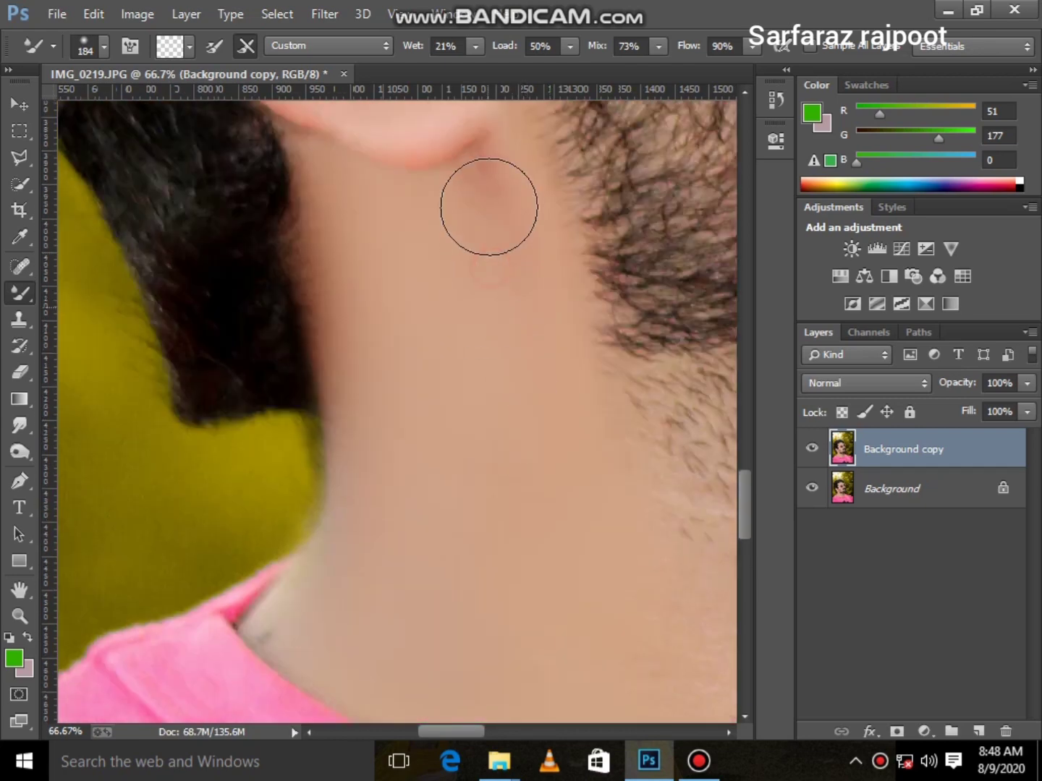
scroll(434, 269, up, 3)
scroll(361, 253, up, 2)
scroll(303, 275, up, 2)
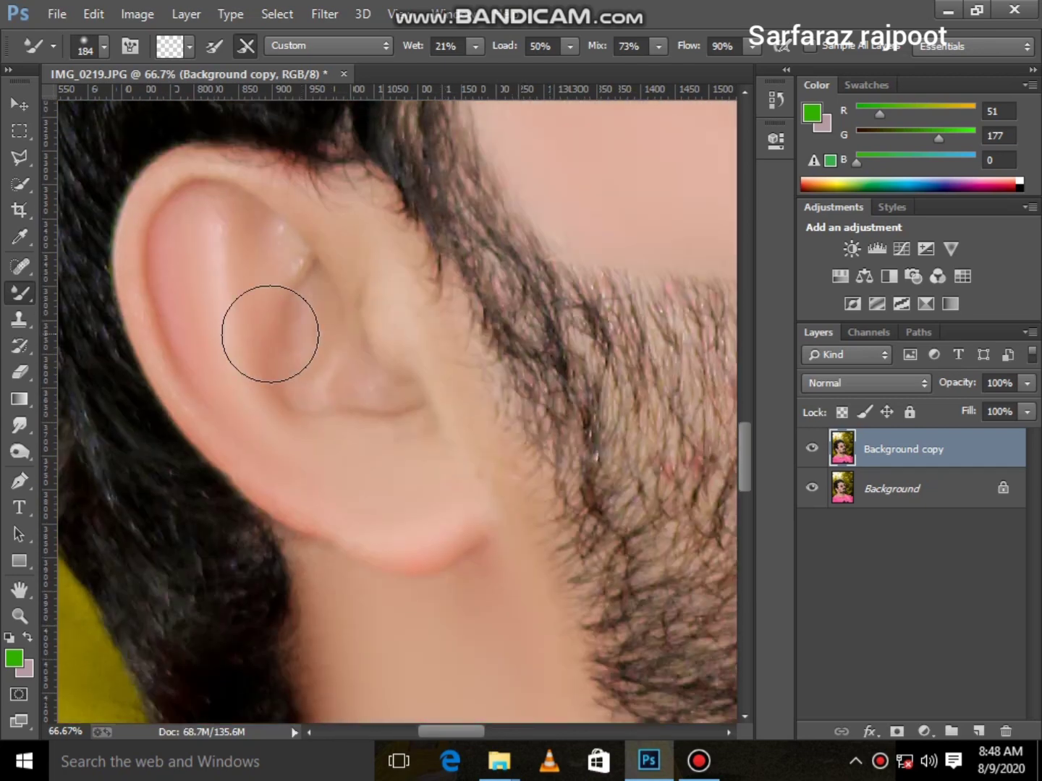
scroll(263, 331, up, 2)
scroll(256, 329, down, 2)
key(z)
right_click(237, 444)
Fit the image on screen and zoom in on the nose and moustache
click(321, 458)
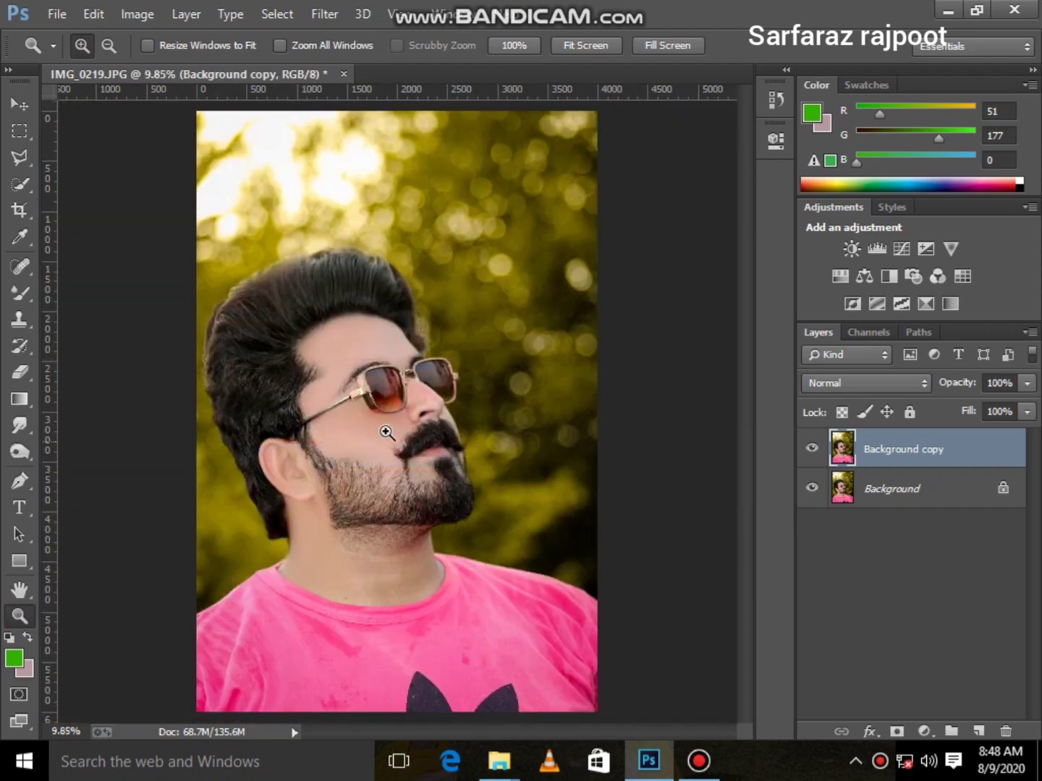
click(418, 418)
click(402, 304)
click(395, 368)
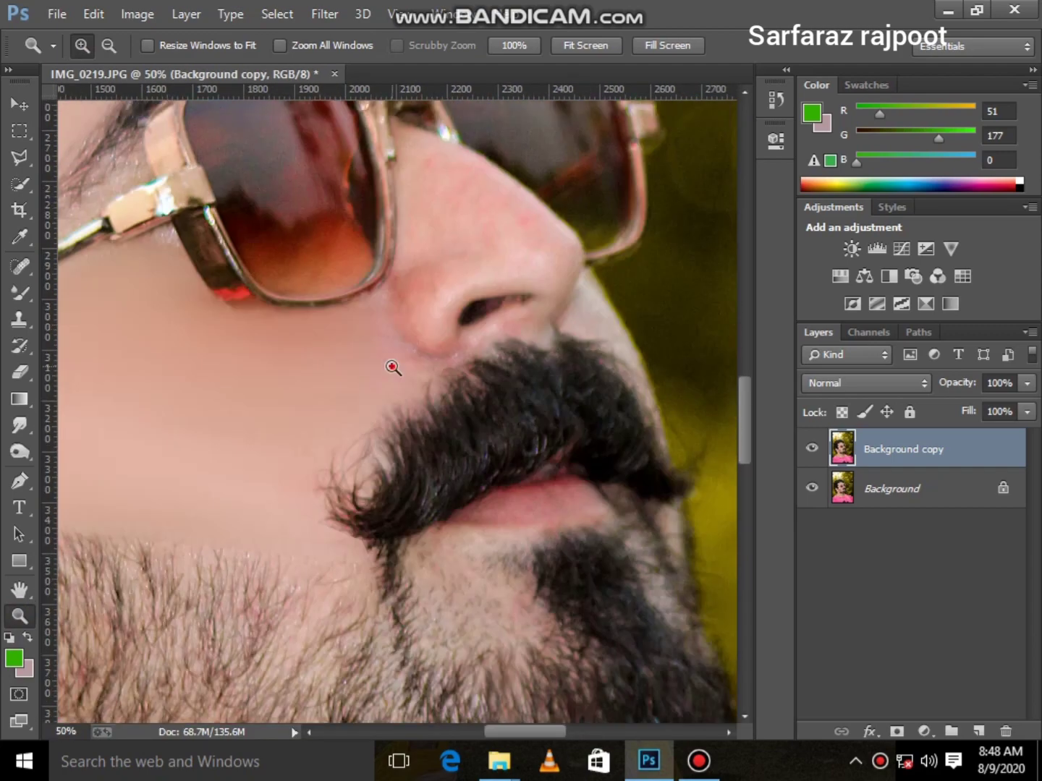
click(267, 418)
Return to the Mixer Brush at 132 px and smooth the skin by the nose tip and nostril
key(b)
right_click(327, 427)
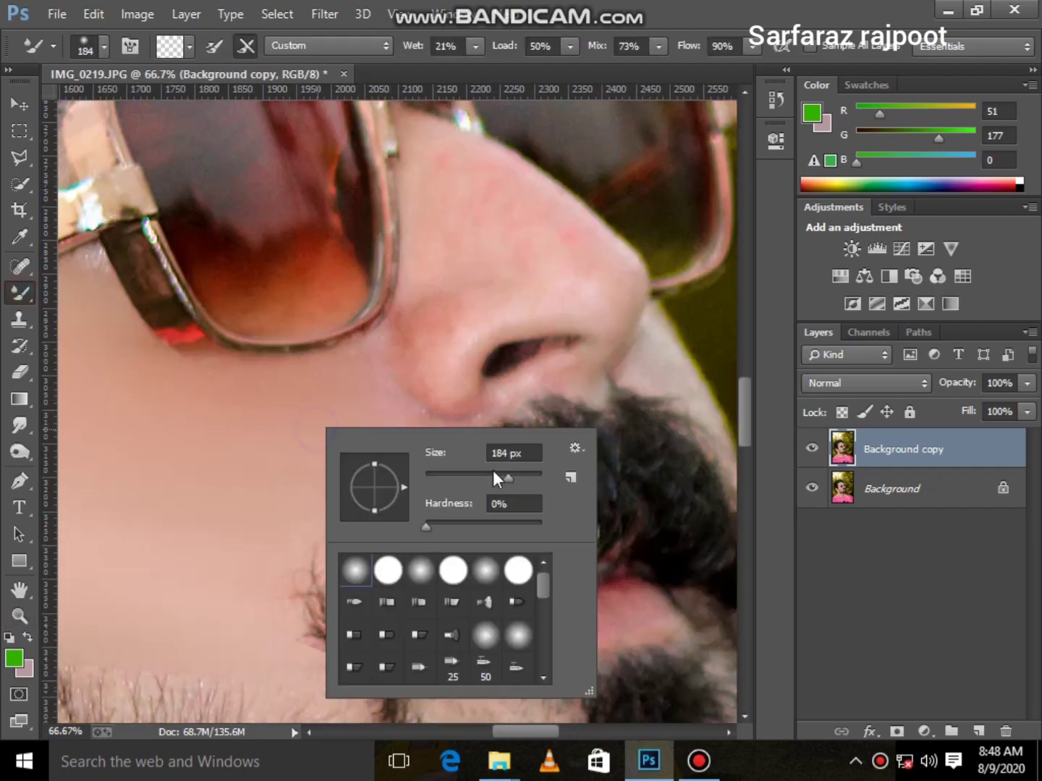
key(Escape)
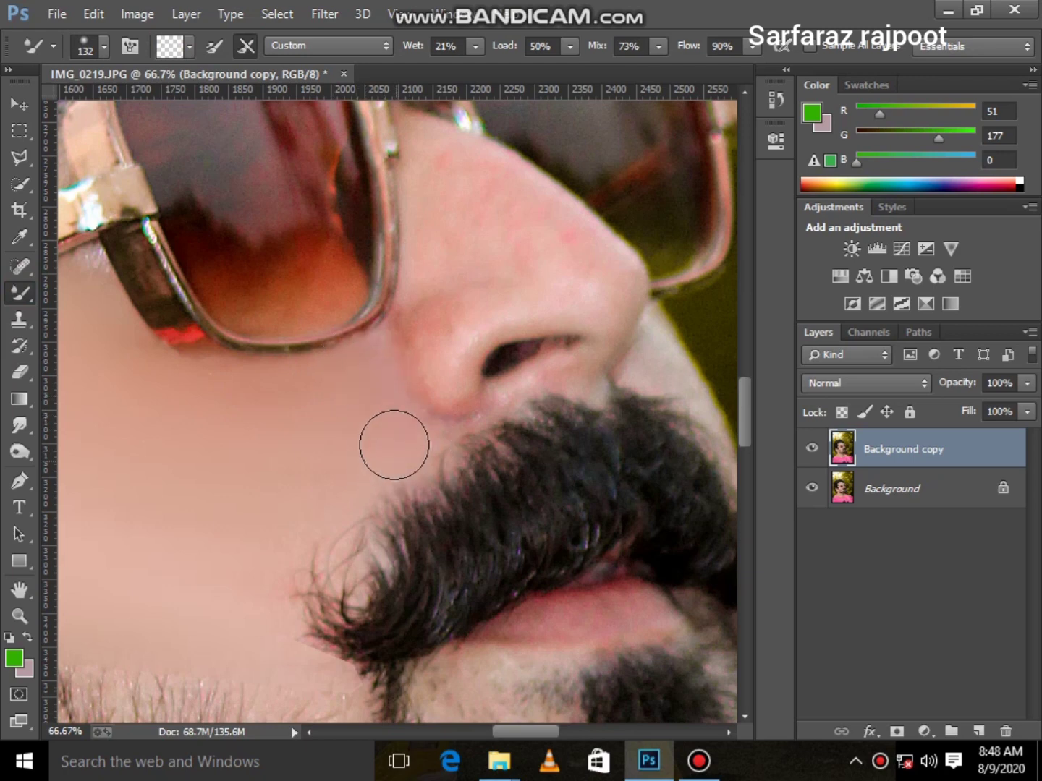
scroll(436, 403, up, 2)
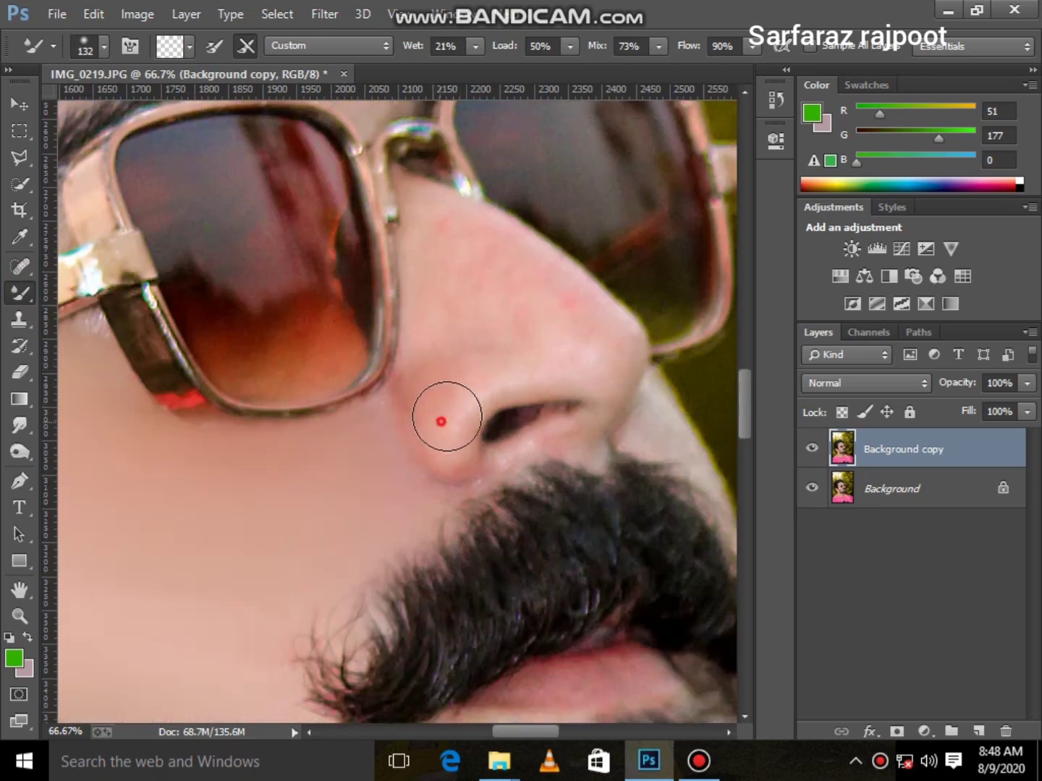
drag(440, 421, 532, 374)
Resize the brush to 114 px and blend away the mark beside the nostril and along the lower nose
right_click(626, 376)
text(55)
key(Return)
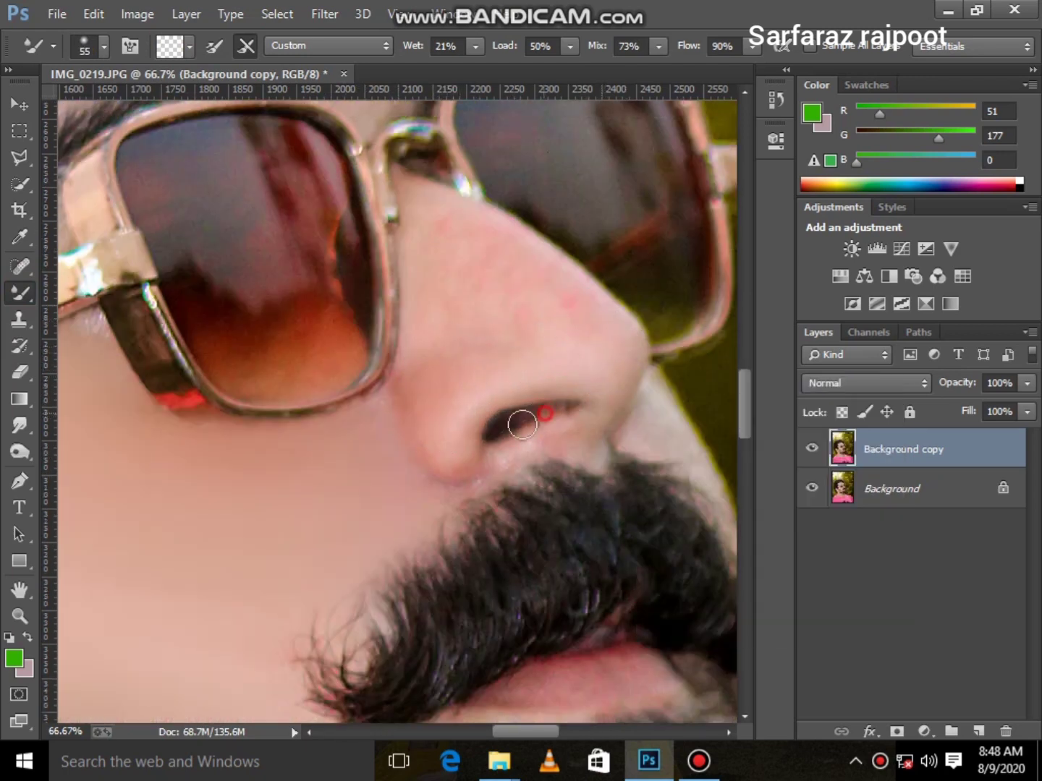
scroll(541, 398, up, 3)
right_click(535, 380)
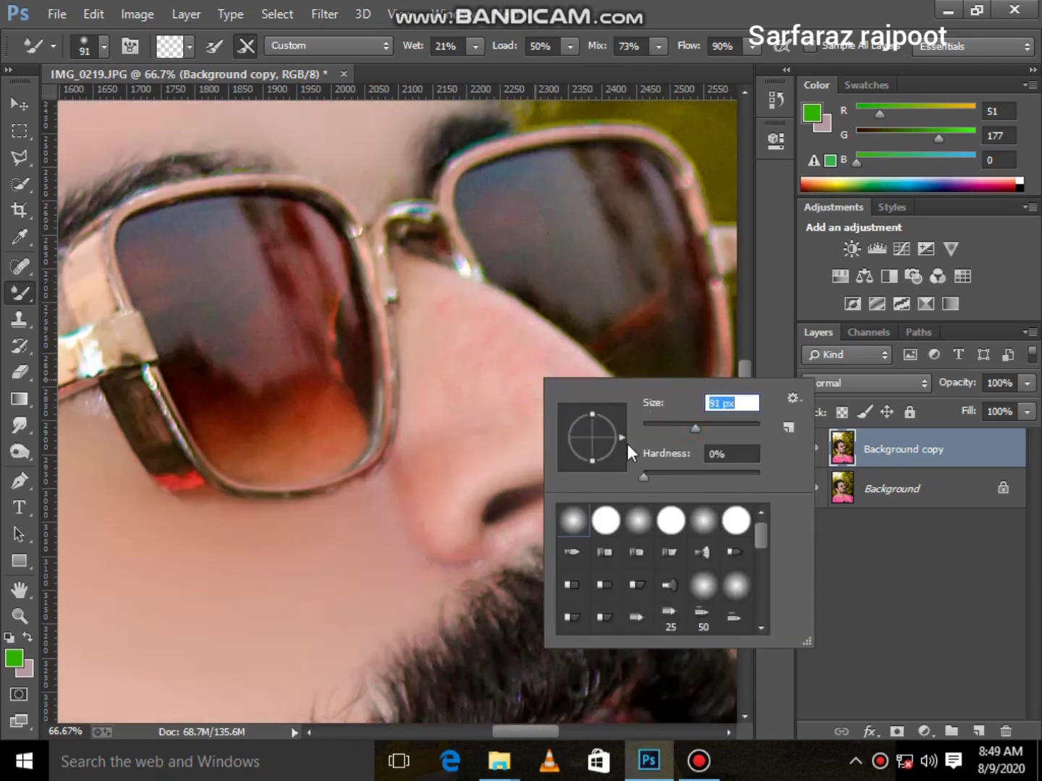
key(Return)
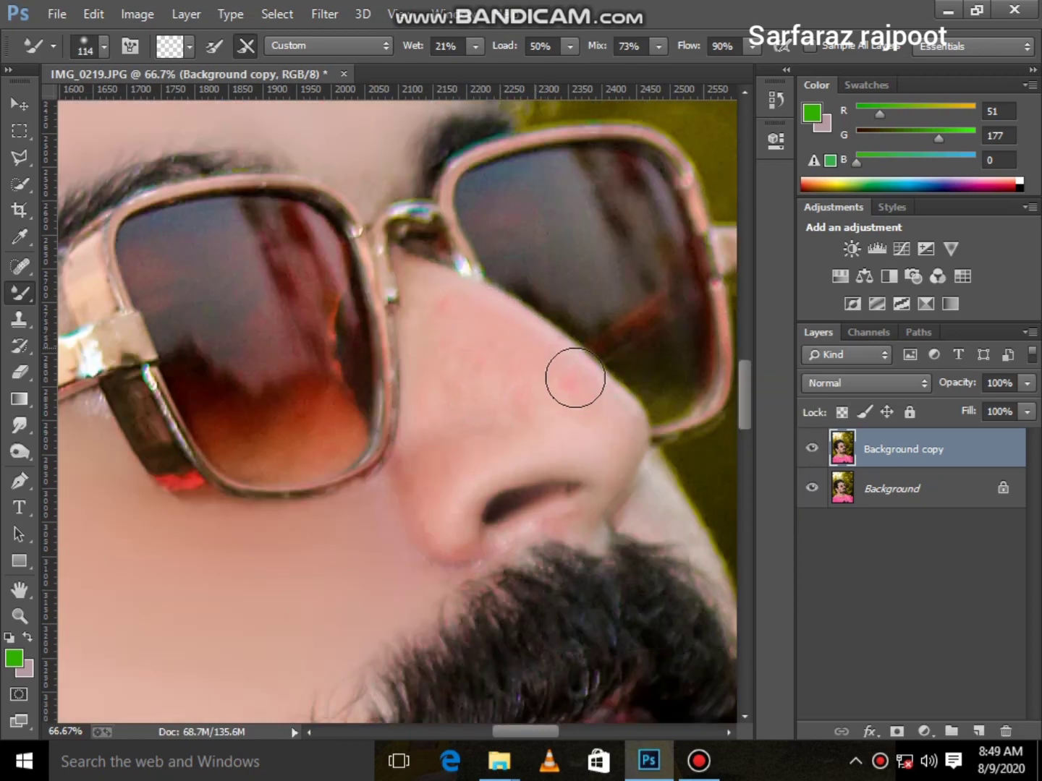
drag(438, 307, 440, 401)
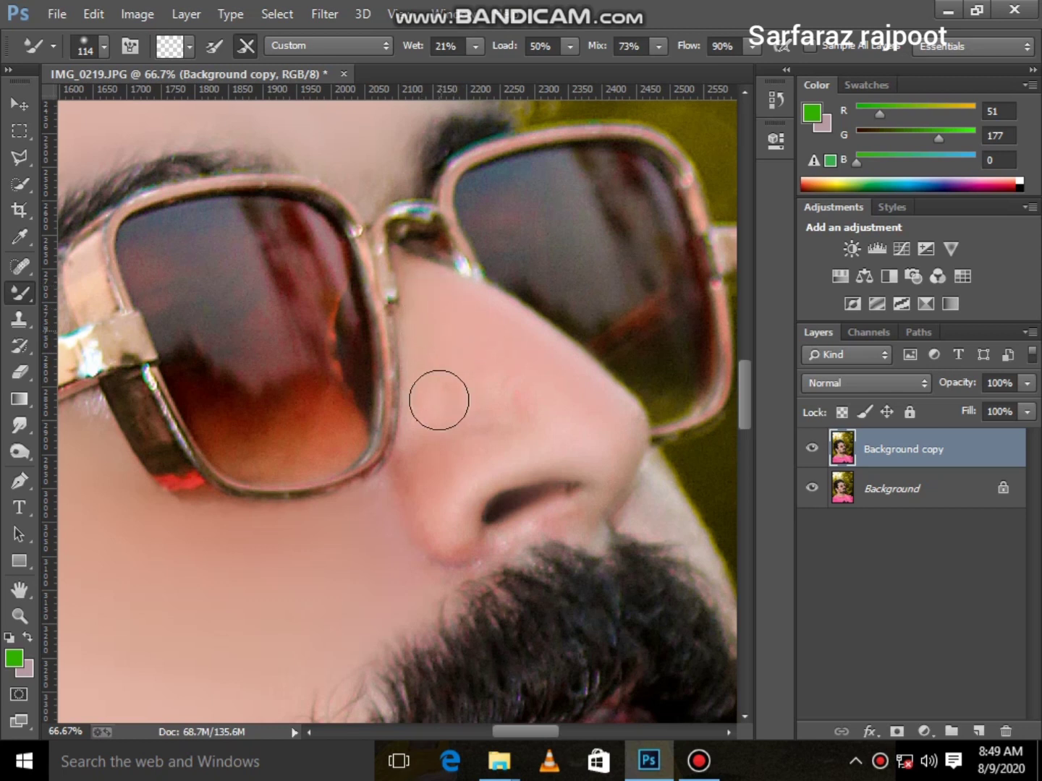
drag(453, 510, 508, 407)
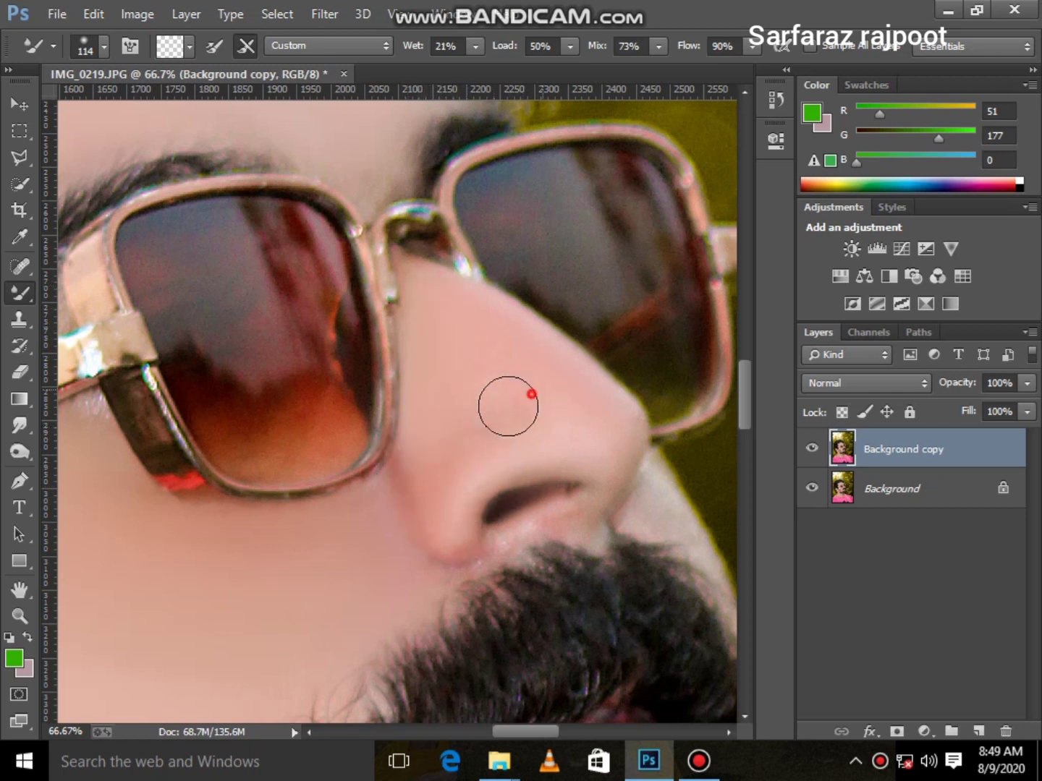
drag(566, 430, 612, 467)
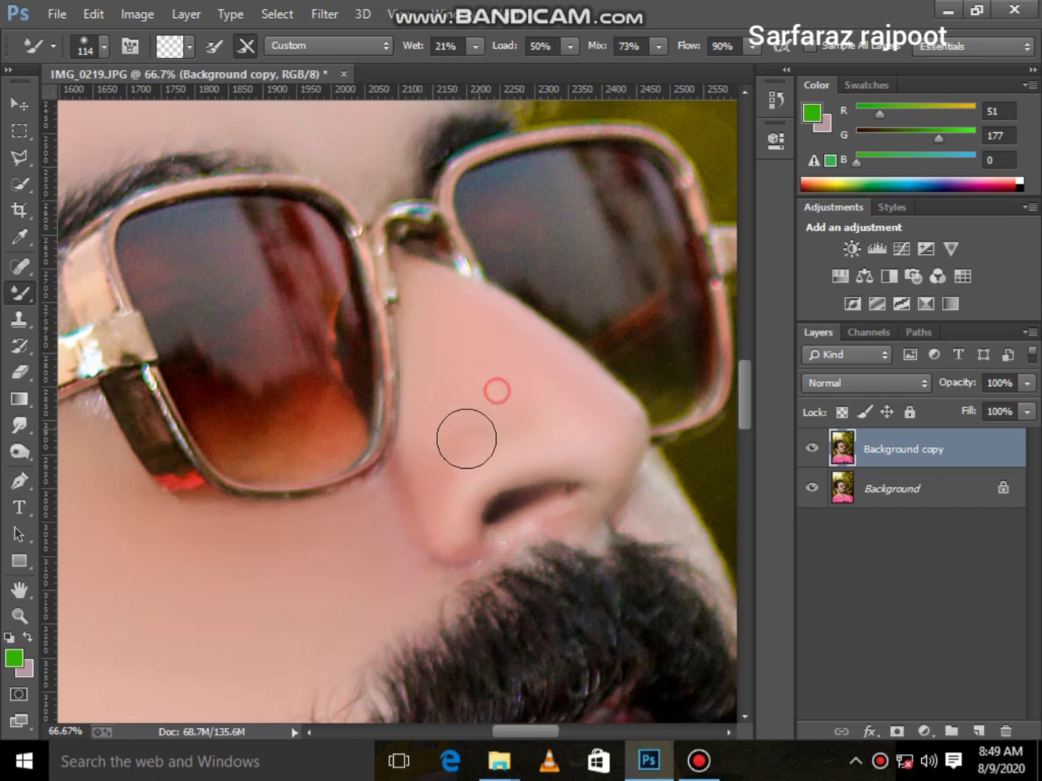
drag(466, 440, 433, 432)
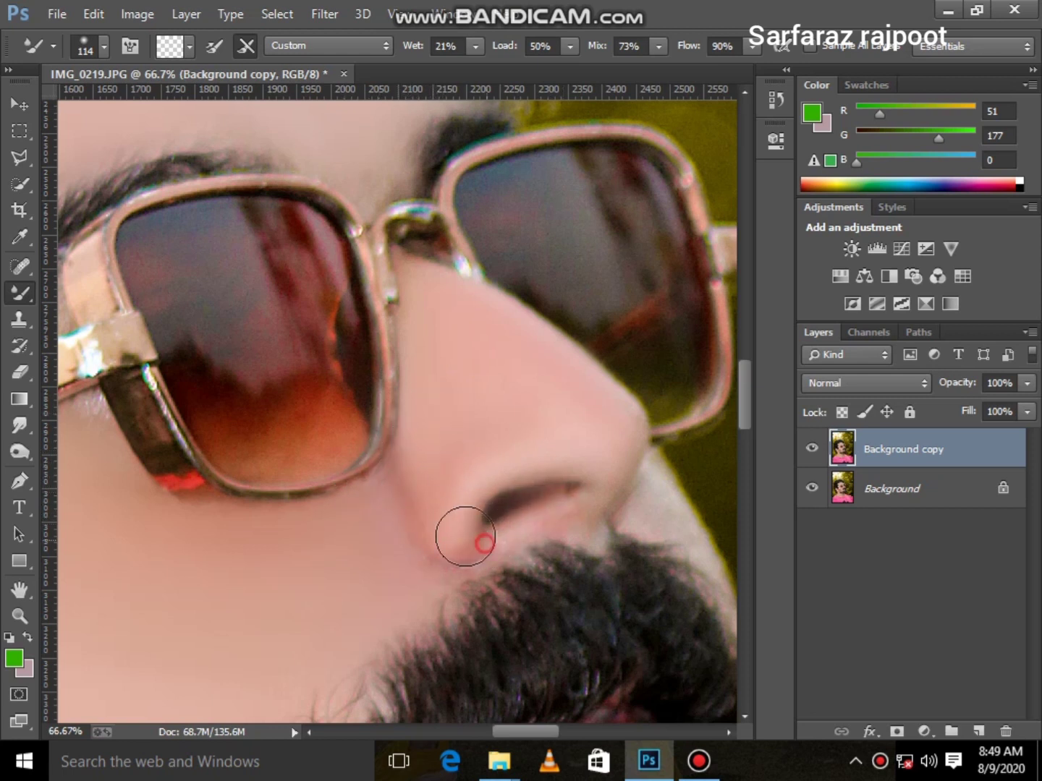
right_click(450, 429)
click(459, 369)
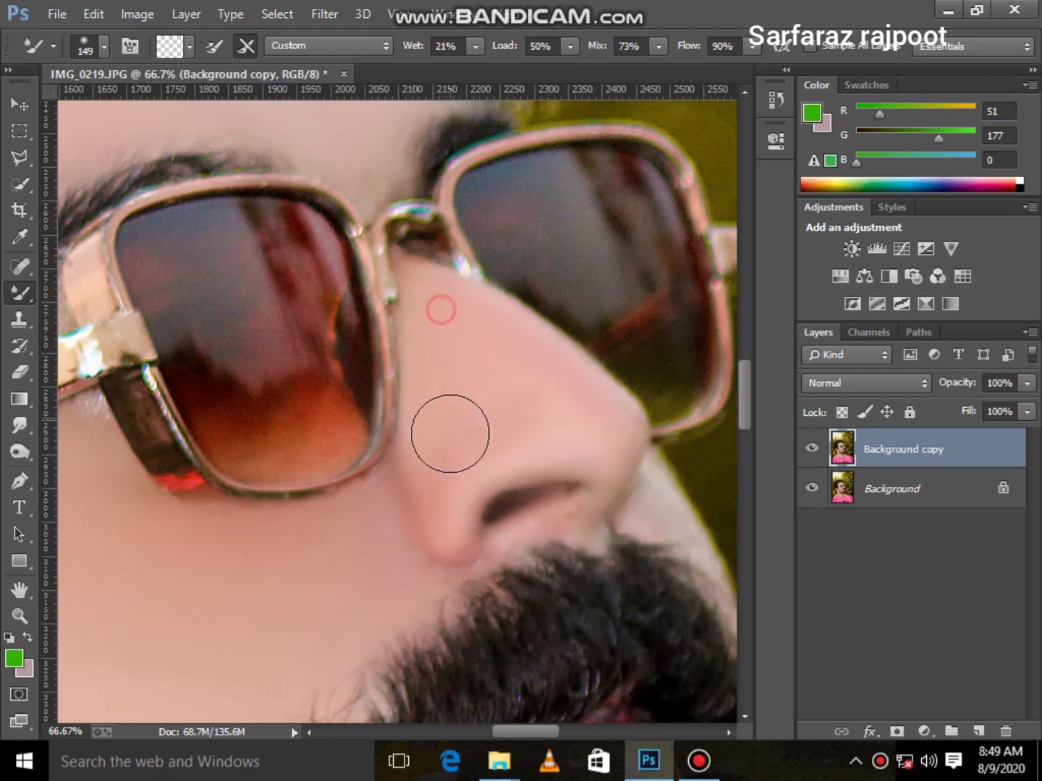
Scroll down to the chin and resize the Mixer Brush to 101 px, then 118 px
scroll(598, 576, down, 5)
scroll(598, 576, down, 4)
right_click(577, 500)
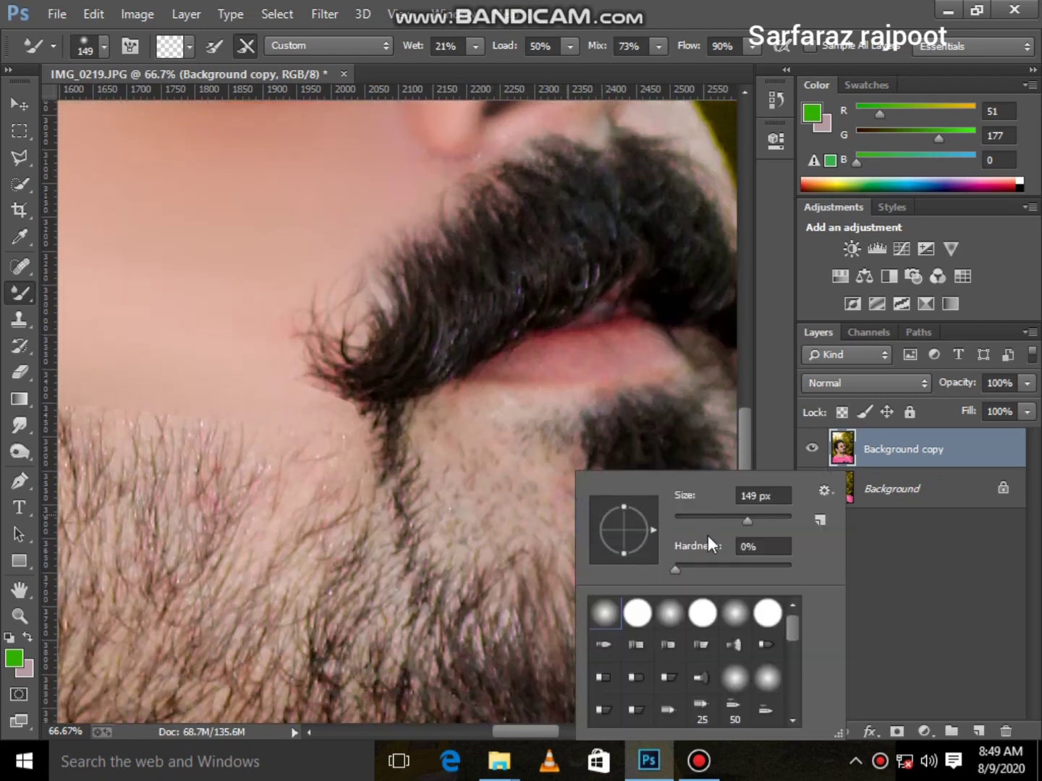
click(531, 432)
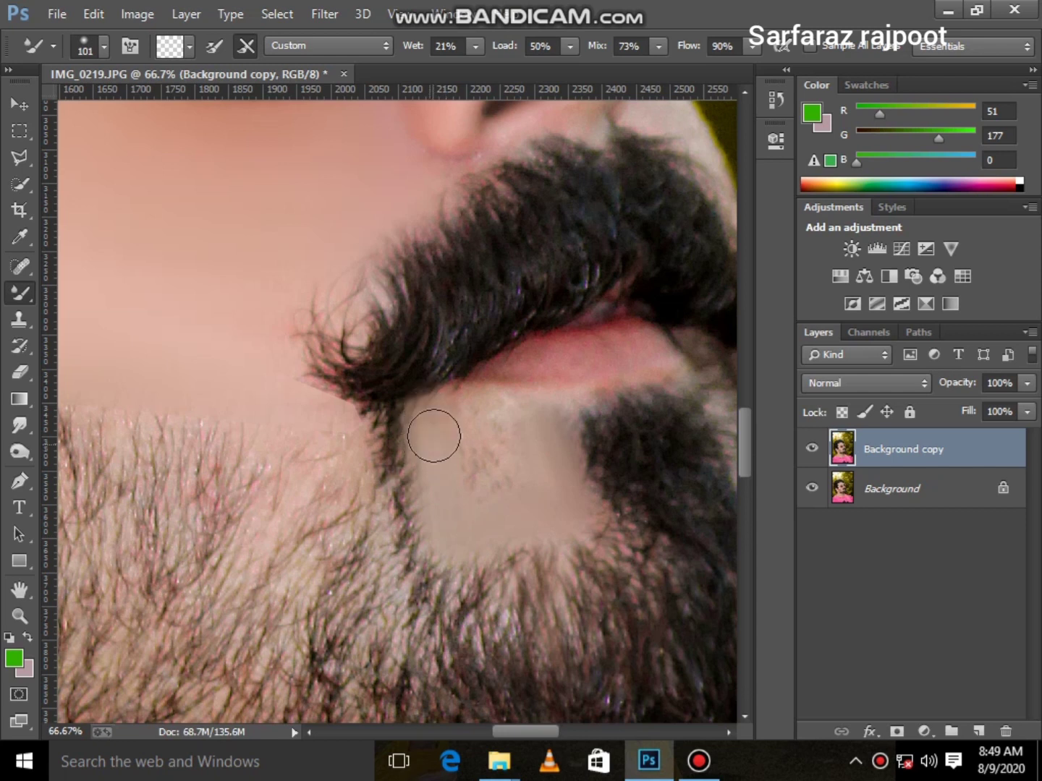
right_click(539, 466)
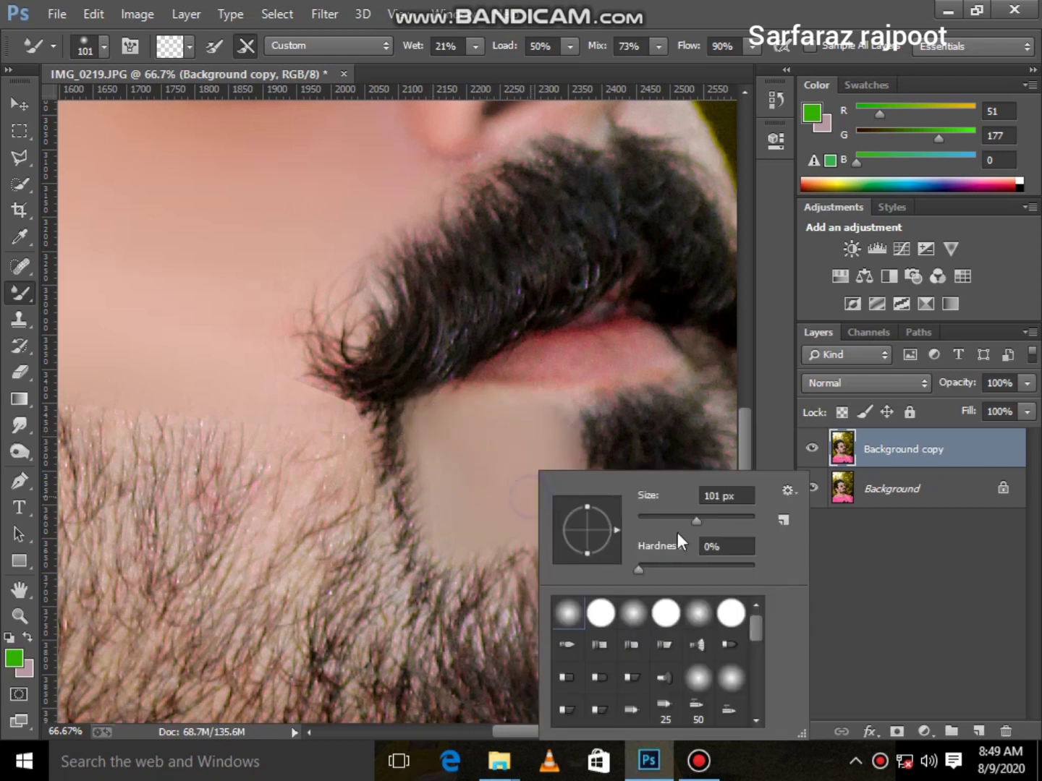
drag(687, 513, 702, 514)
click(450, 453)
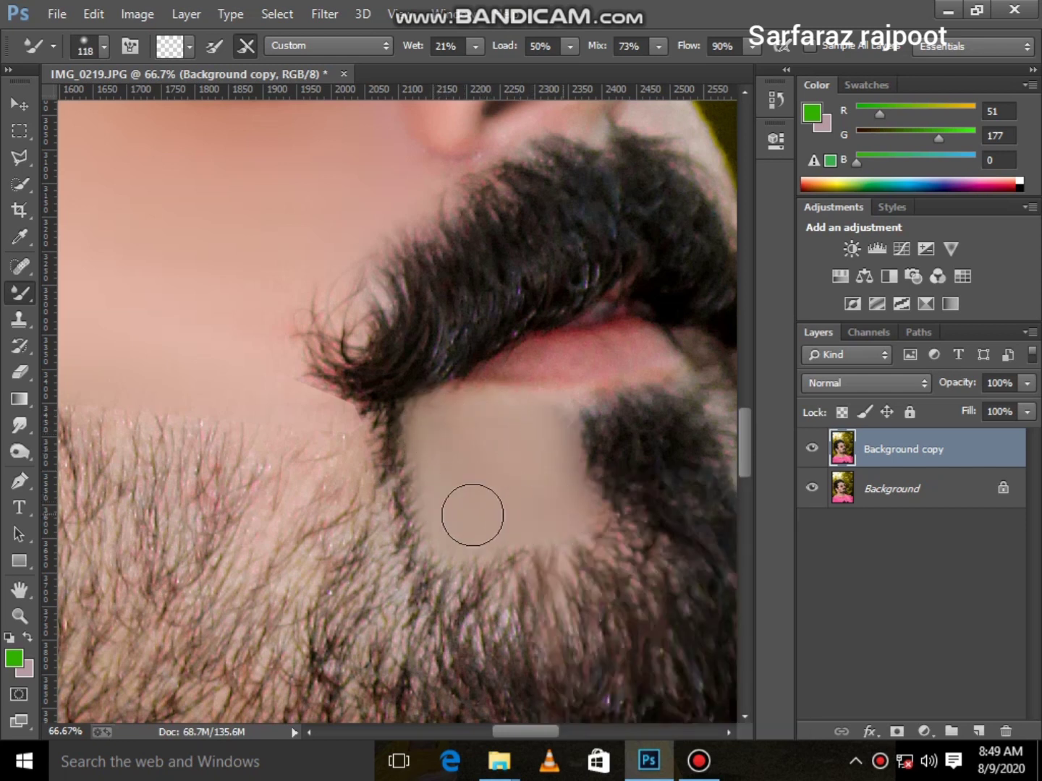
Shrink the brush to 68 px for the stubble patch below the lower lip
scroll(545, 436, up, 2)
drag(524, 732, 540, 732)
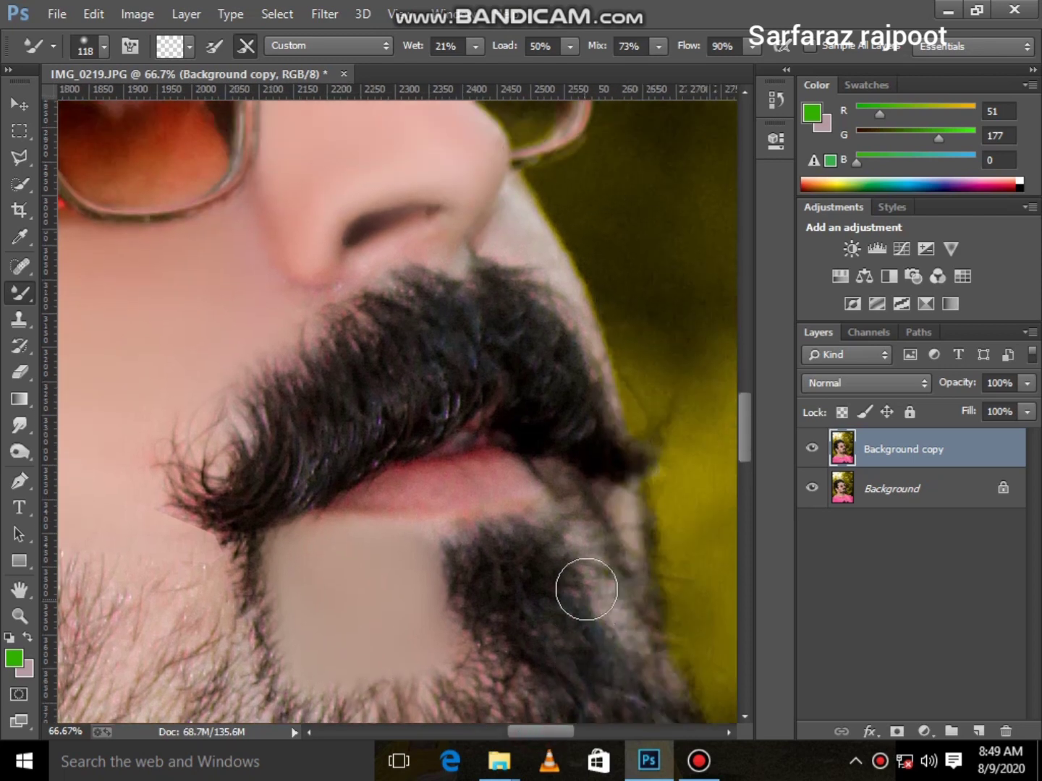
scroll(583, 587, down, 2)
right_click(618, 558)
drag(780, 522, 767, 522)
click(601, 430)
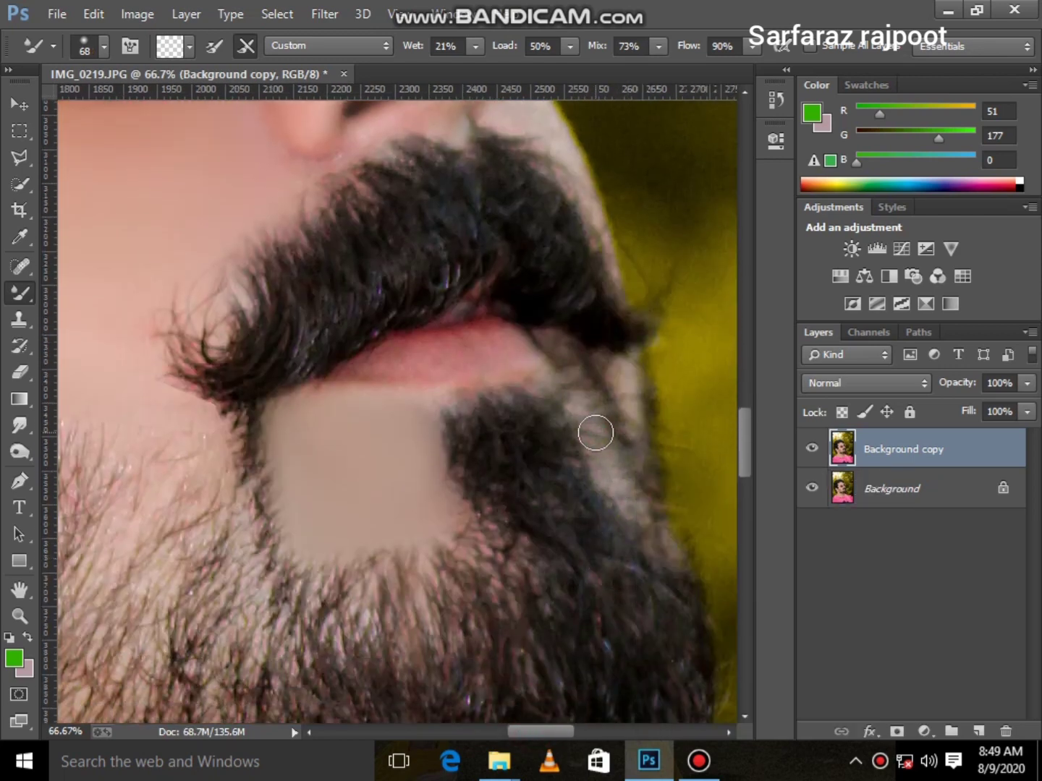
scroll(589, 424, down, 3)
scroll(534, 499, down, 3)
Set the Mixer Brush to 170 px and smooth the neck skin from collar up toward the jaw
right_click(394, 474)
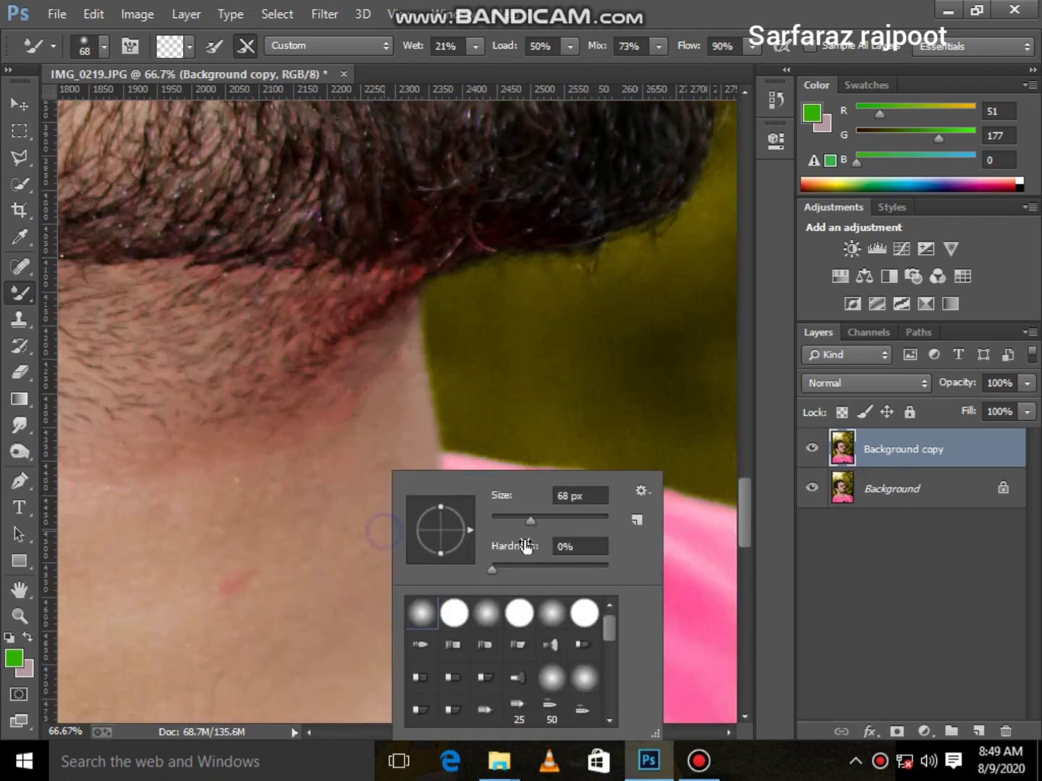
drag(535, 521, 551, 521)
click(385, 369)
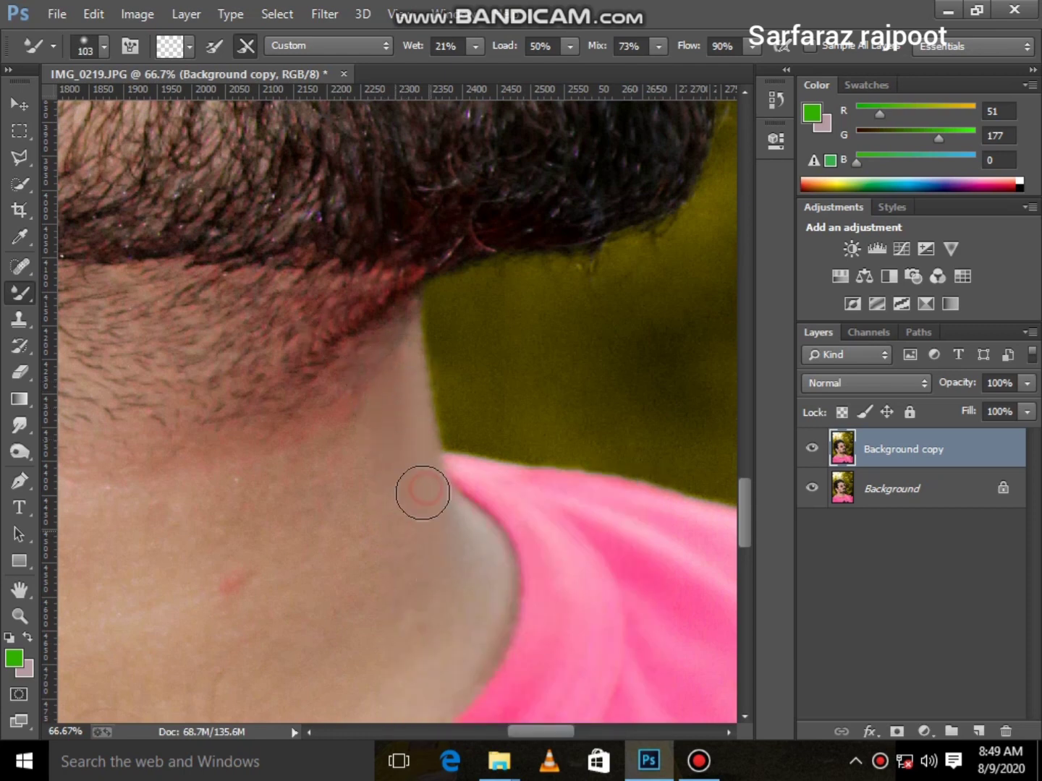
scroll(468, 604, down, 3)
right_click(393, 442)
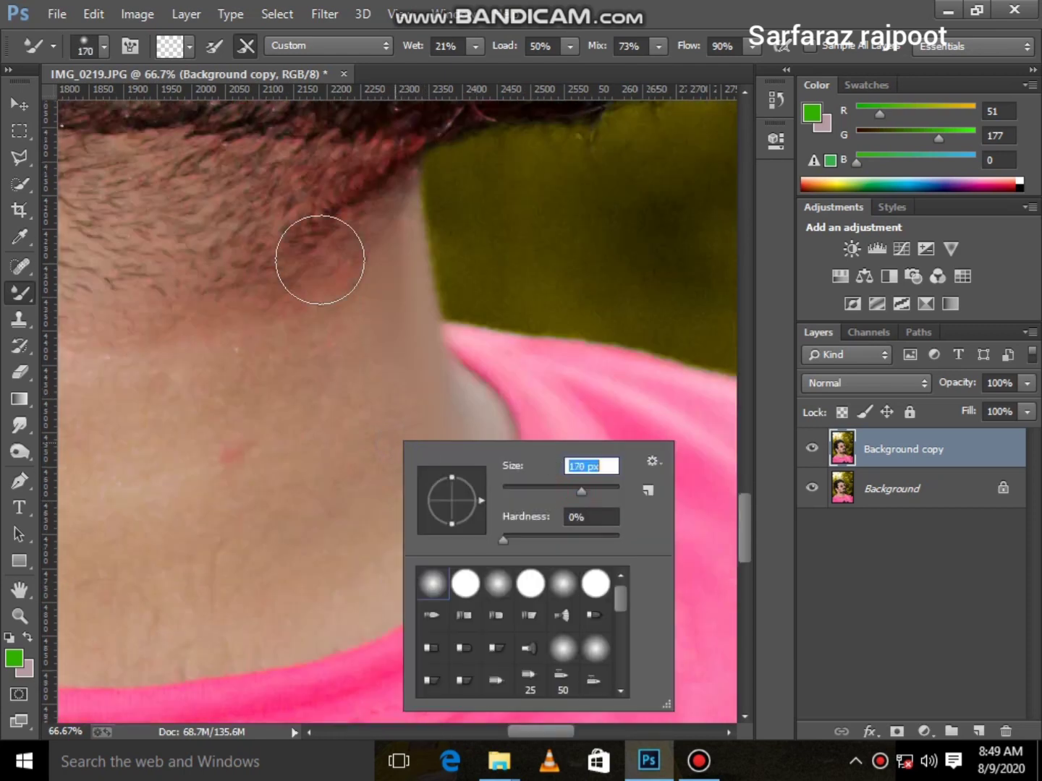
click(368, 347)
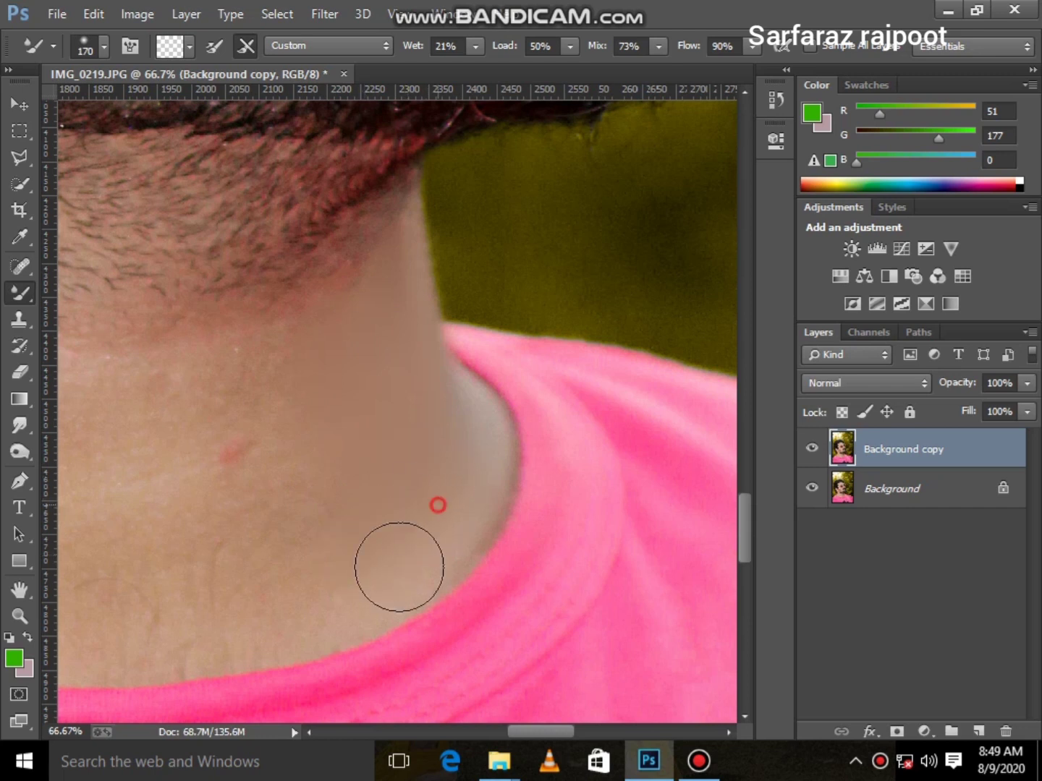
drag(296, 589, 202, 522)
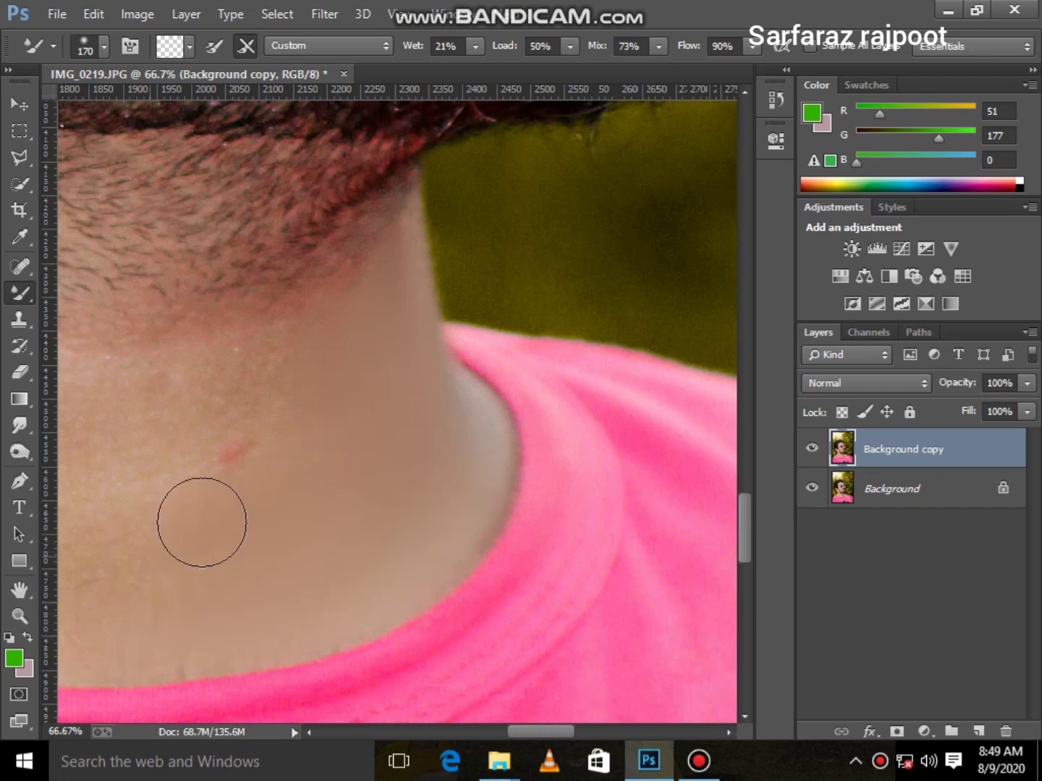
drag(197, 464, 225, 381)
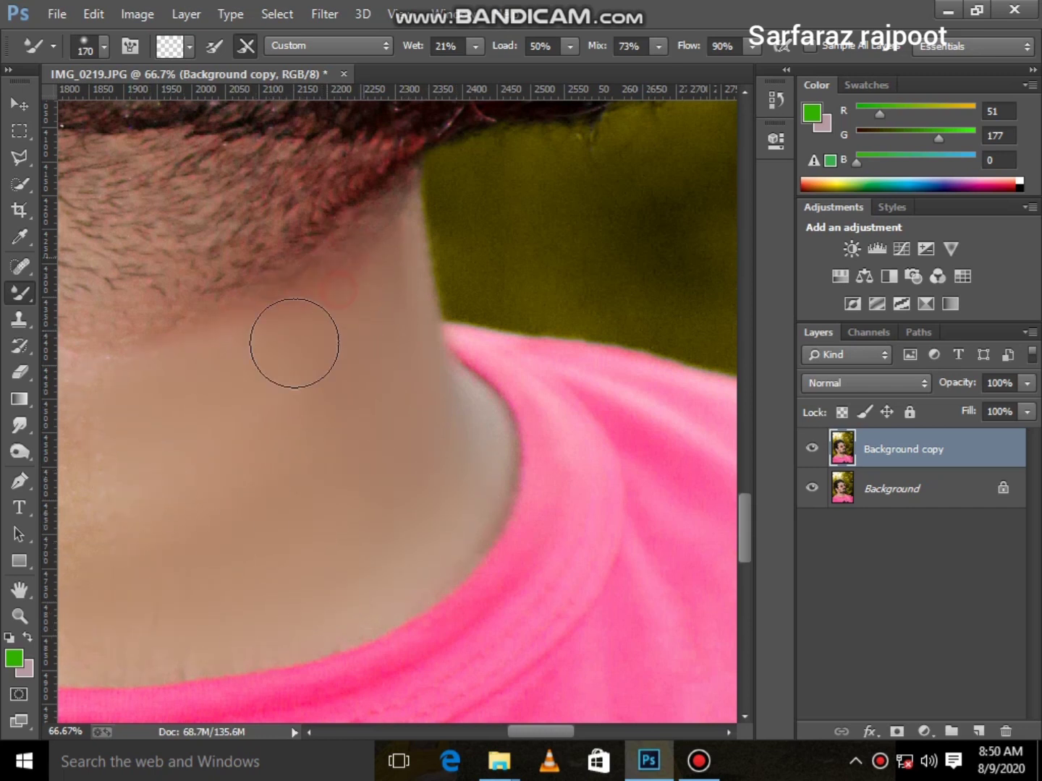
Greatly enlarge the brush and blend away the mole and red spot on the neck
drag(539, 732, 511, 732)
right_click(501, 497)
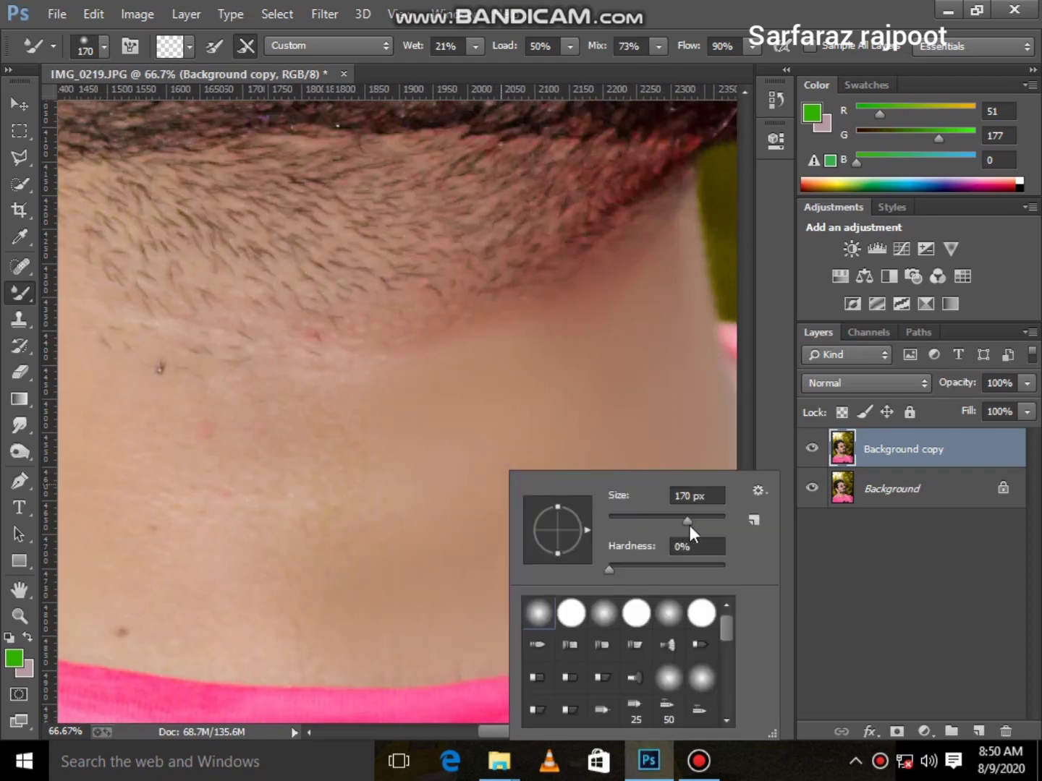
drag(688, 531, 699, 529)
click(677, 370)
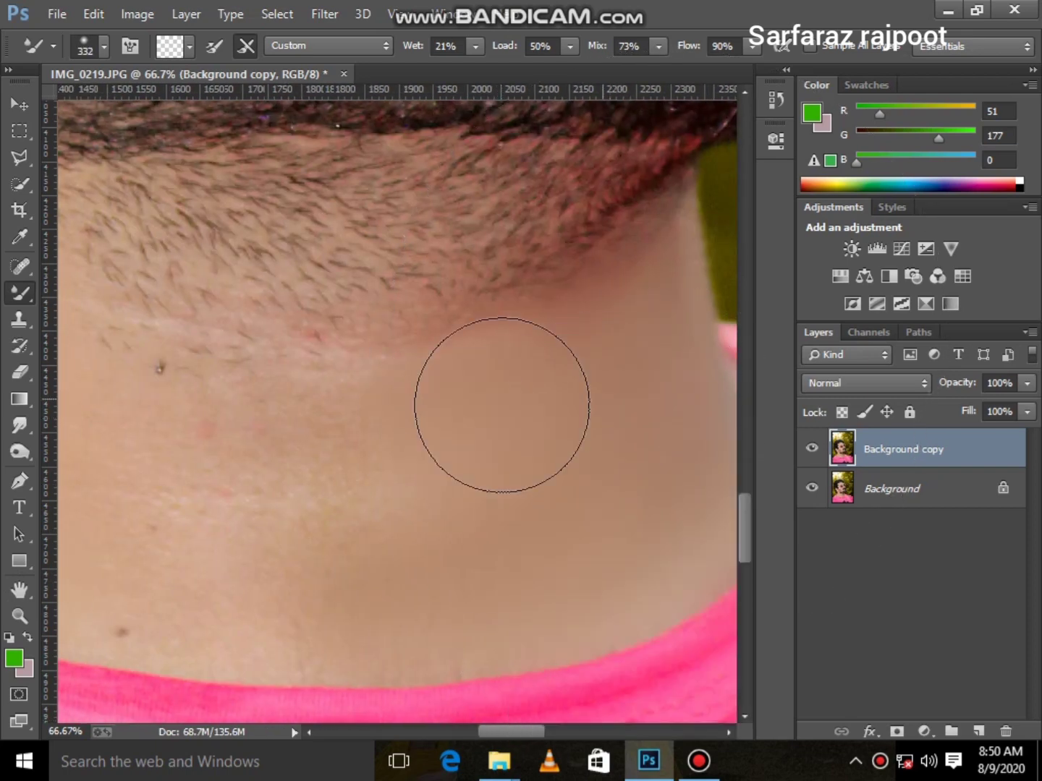
mouse_move(399, 445)
mouse_down()
mouse_move(185, 383)
mouse_move(456, 356)
mouse_move(185, 394)
mouse_up()
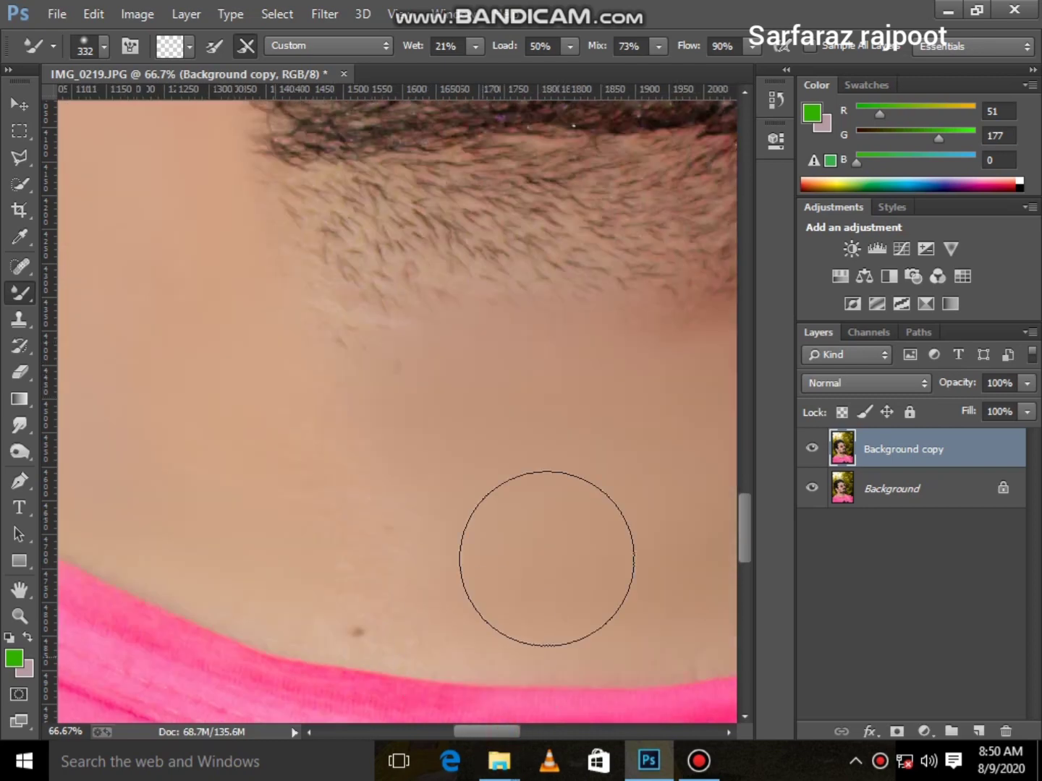
Zoom in on the beard and jaw, and duplicate the layer as Background copy 2
click(20, 617)
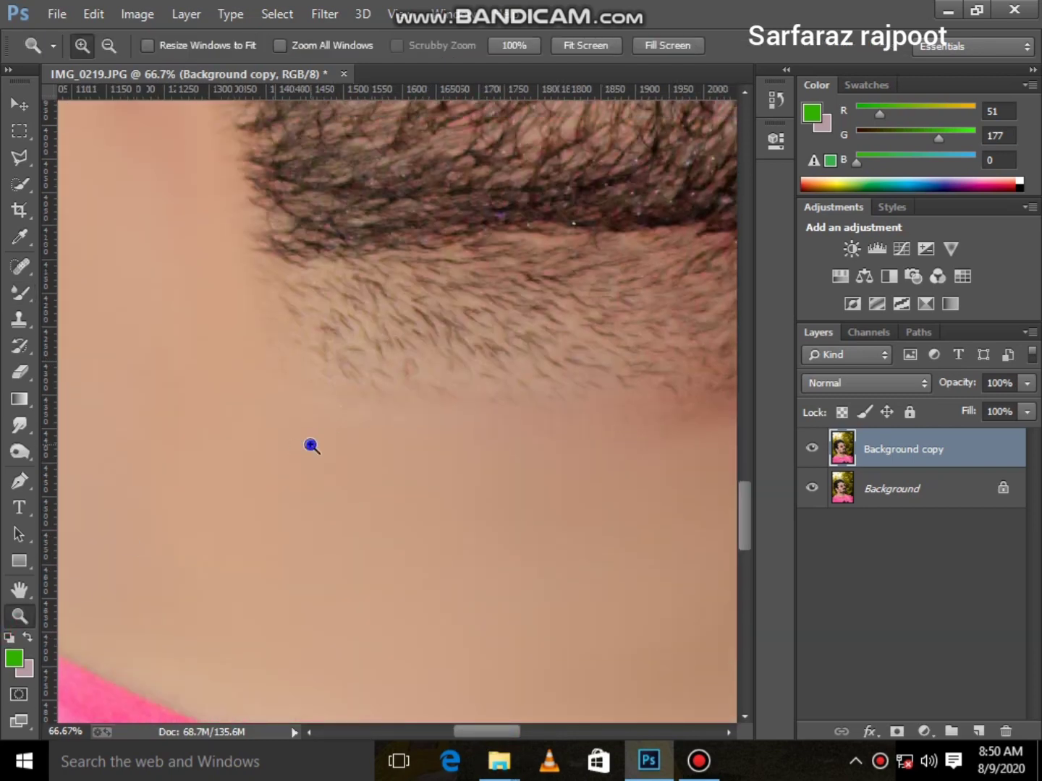
key(ctrl+0)
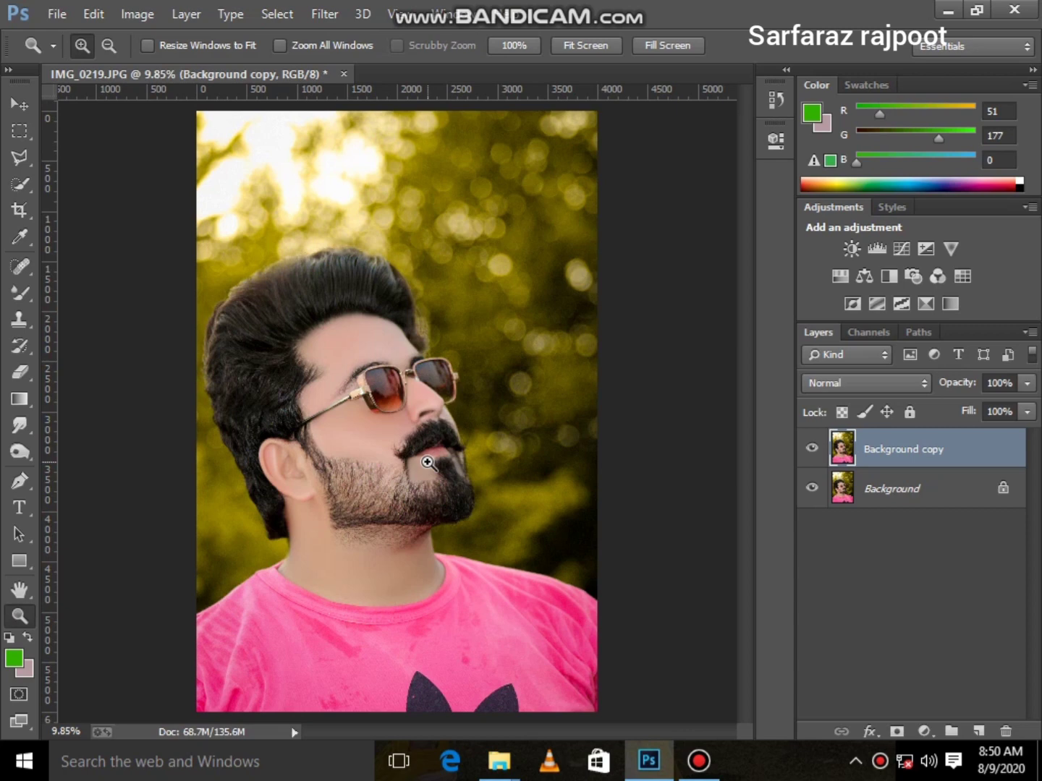
click(404, 561)
click(346, 493)
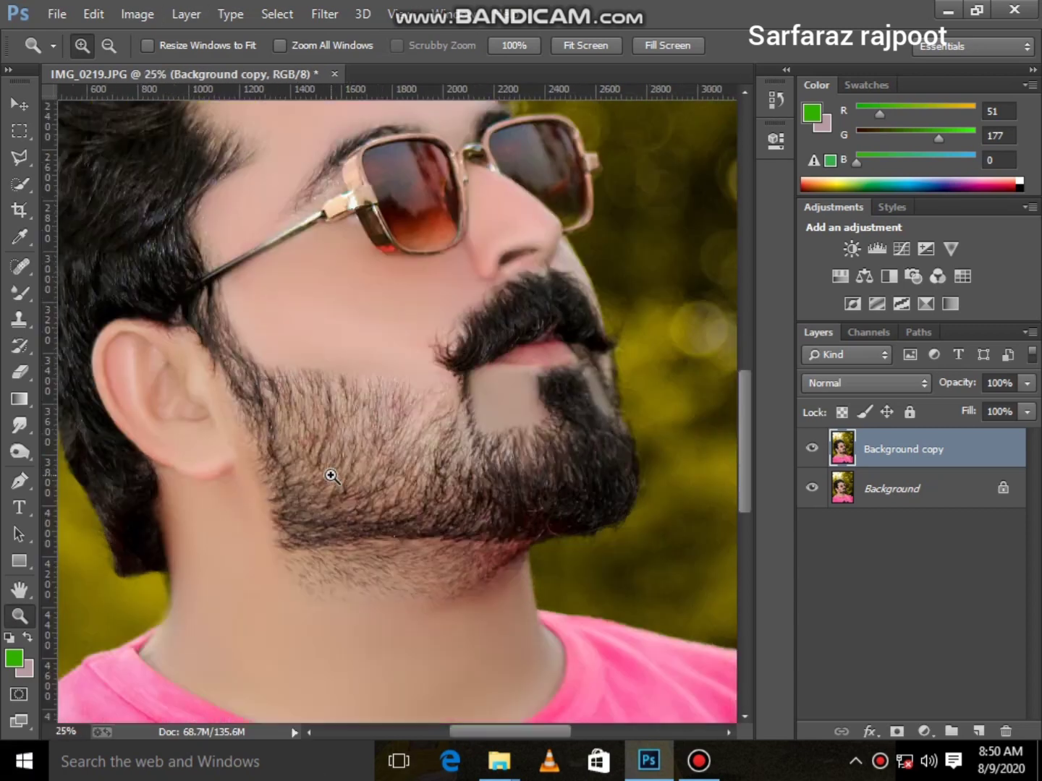
click(341, 341)
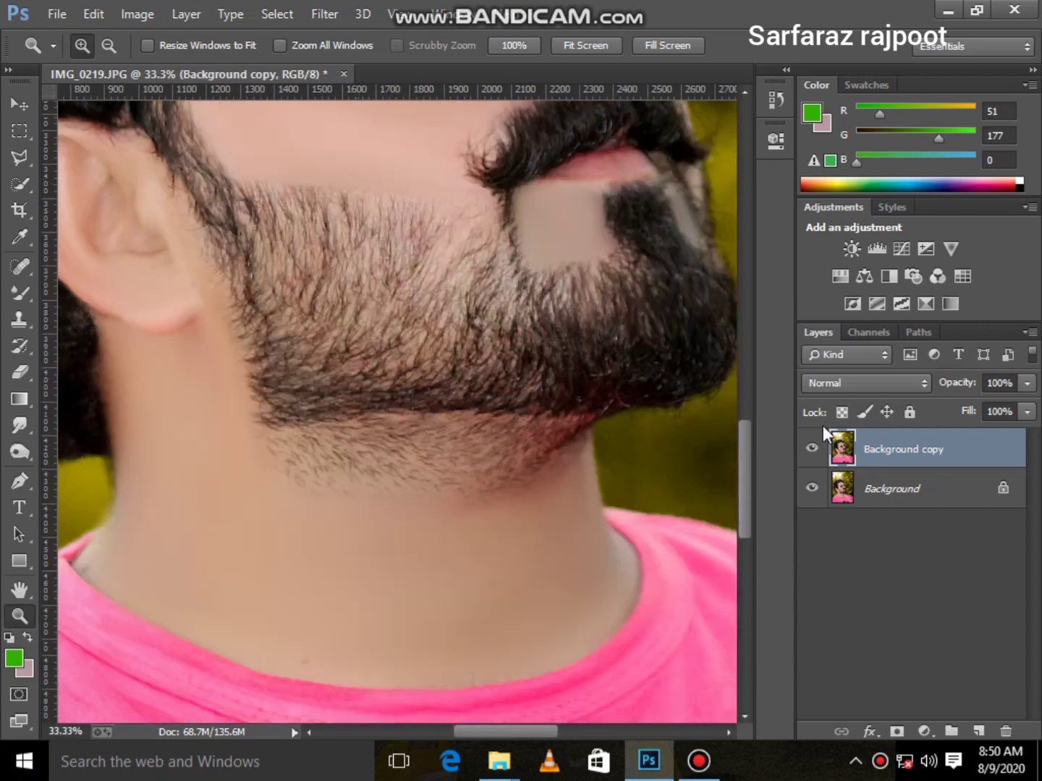
key(ctrl+j)
Draw a closed polygonal lasso selection around the stubble under the jaw
click(20, 157)
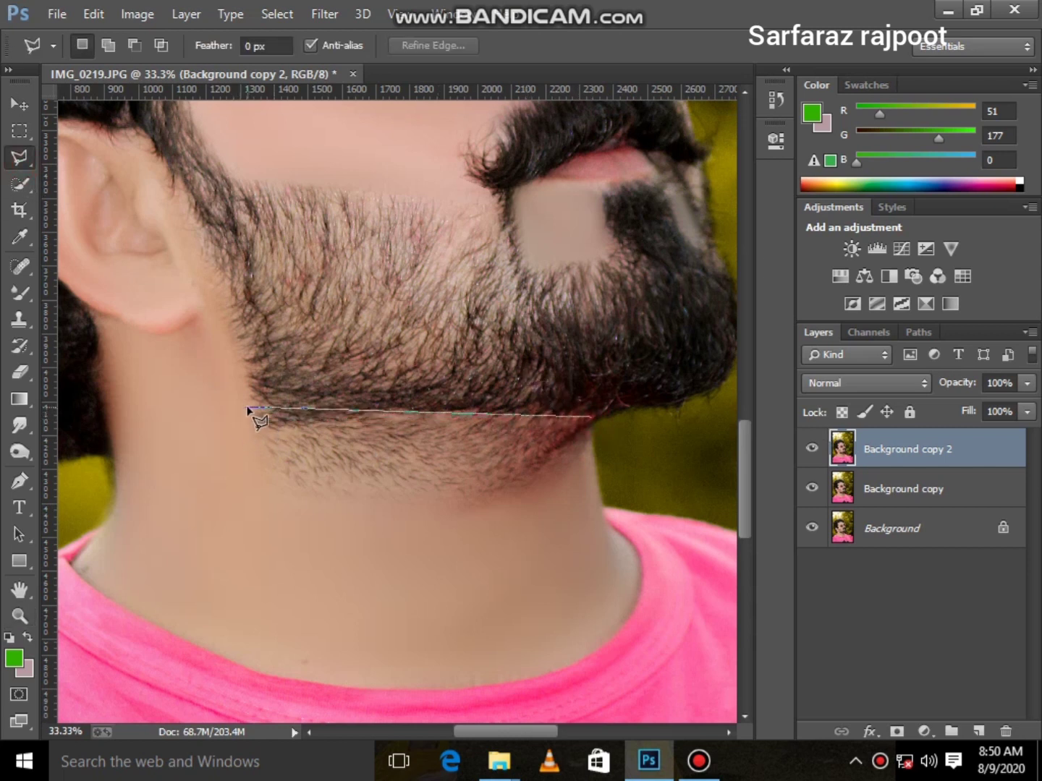
key(Escape)
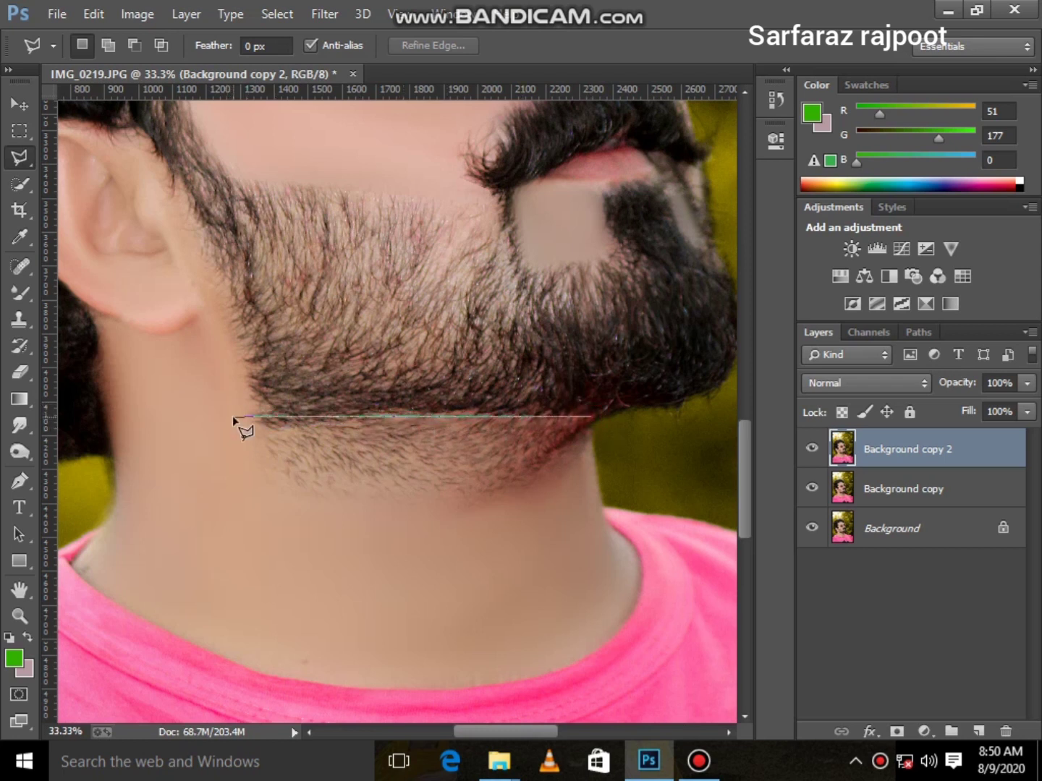
click(588, 418)
Blend the stubble and neck skin inside the selection with a 296 px Mixer Brush
click(19, 293)
scroll(231, 493, down, 2)
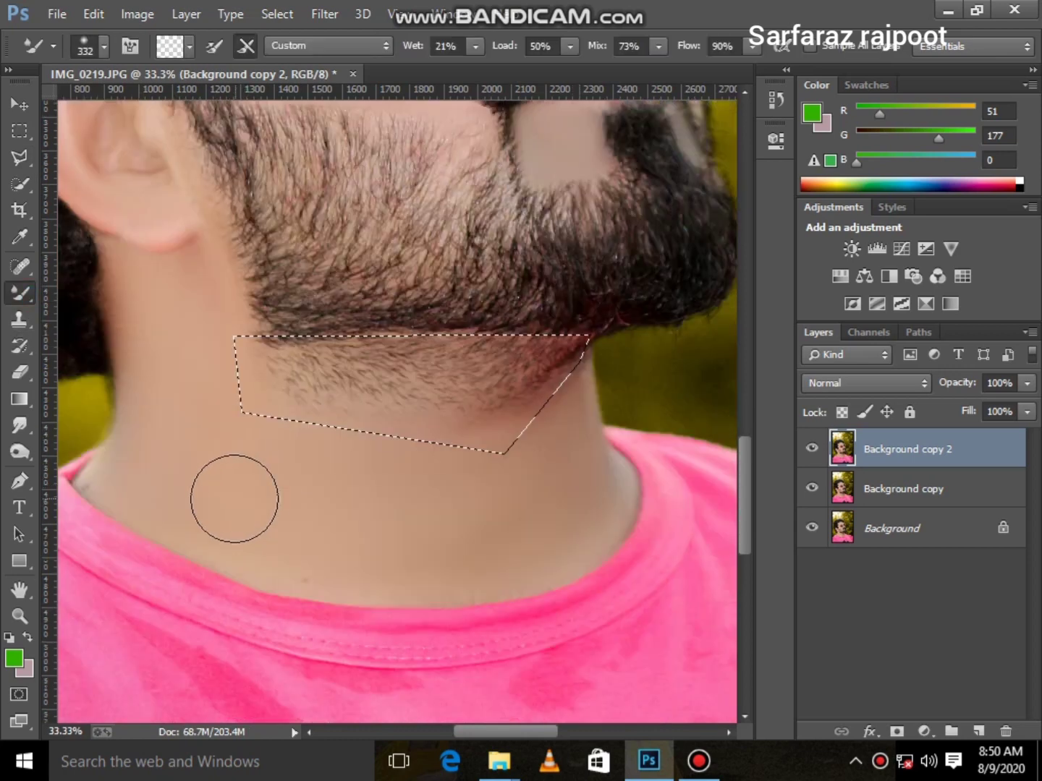
mouse_move(280, 338)
mouse_down()
mouse_move(365, 383)
mouse_move(274, 413)
mouse_move(309, 379)
mouse_move(474, 399)
mouse_up()
right_click(463, 423)
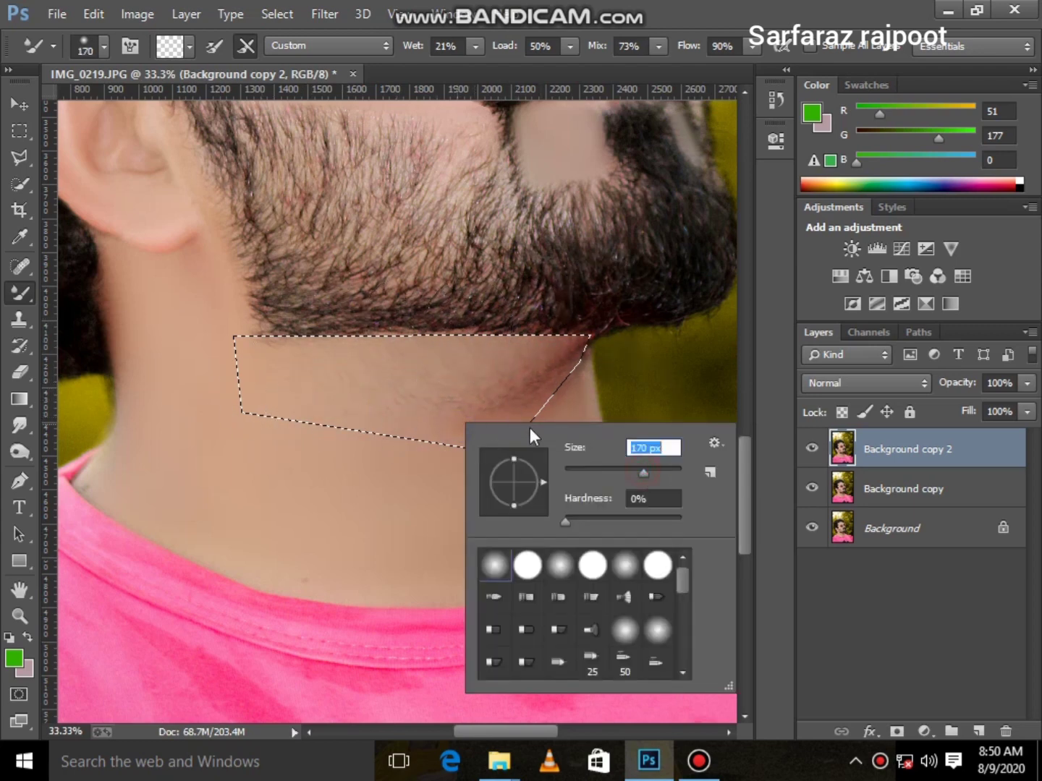
key(Return)
right_click(472, 438)
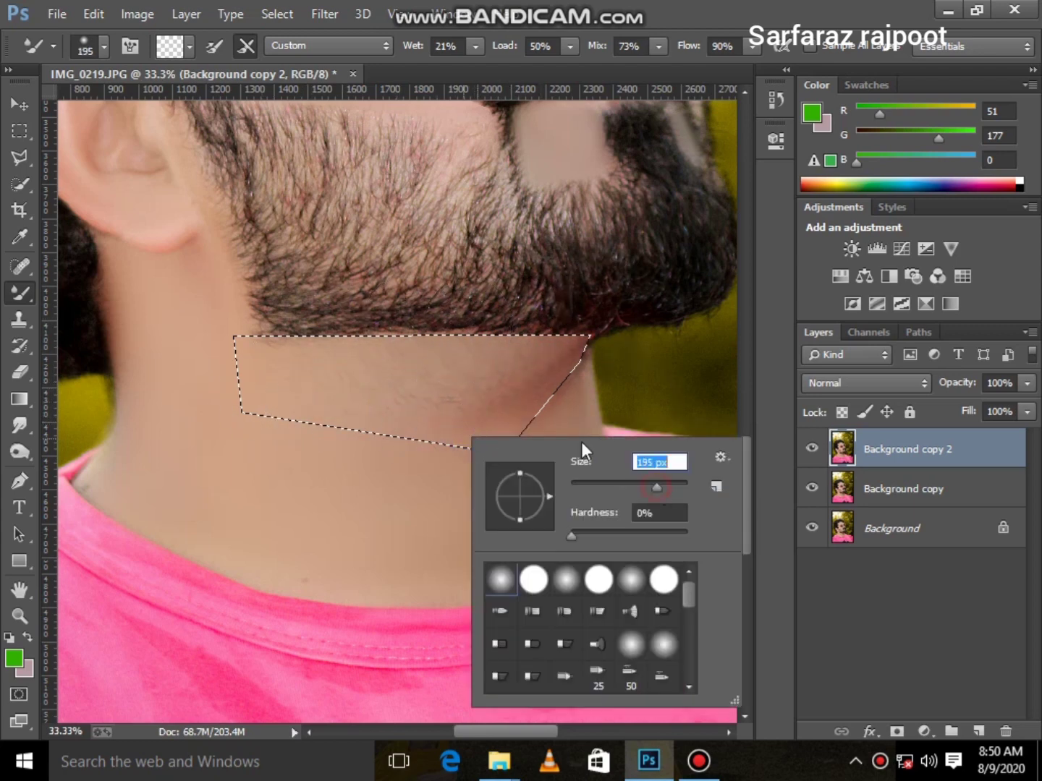
key(Return)
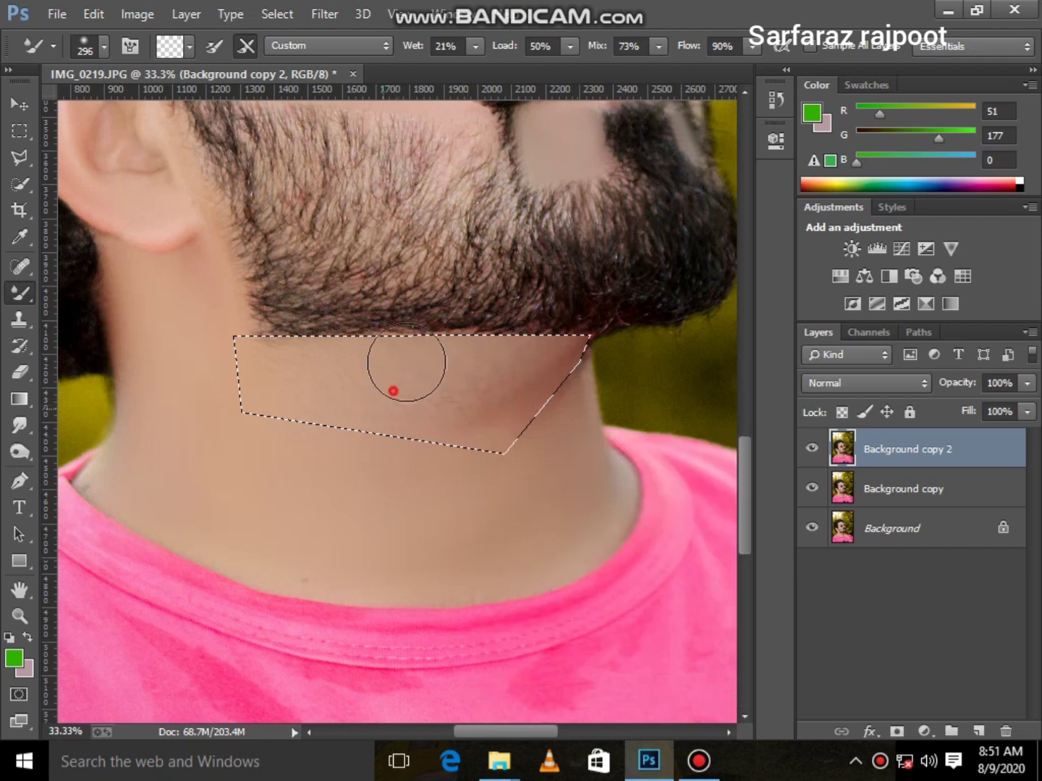
mouse_move(393, 388)
mouse_down()
mouse_move(448, 413)
mouse_move(284, 410)
mouse_up()
Deselect the lasso selection and zoom in on the neck
click(20, 157)
right_click(326, 176)
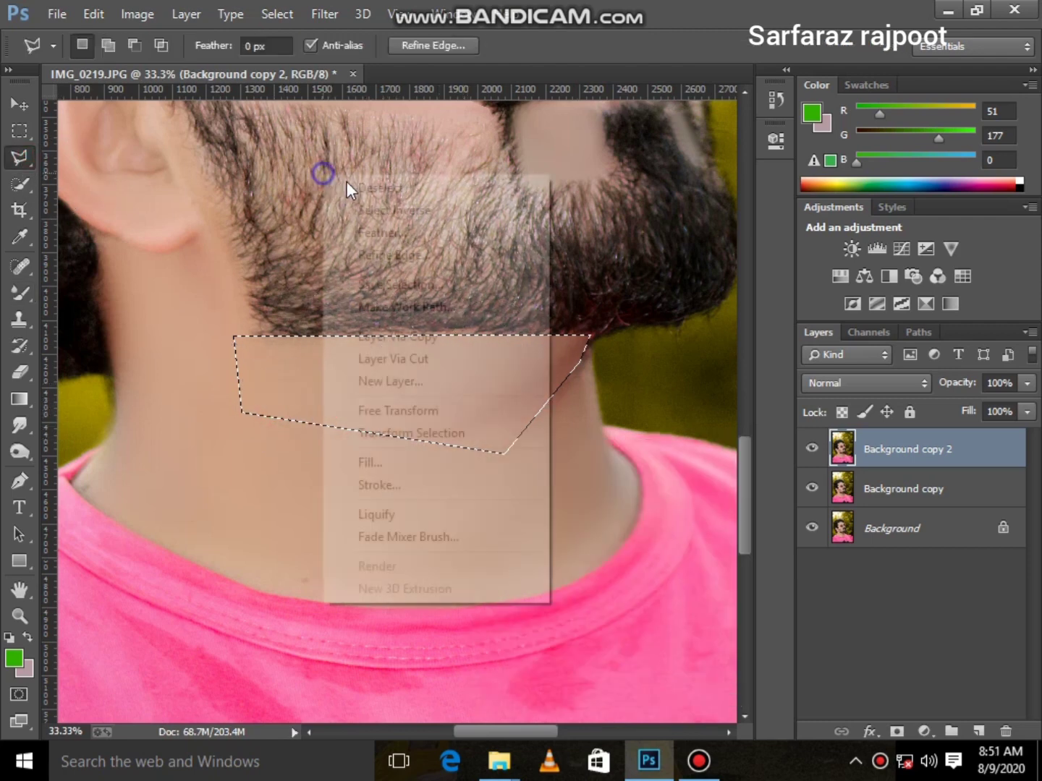
click(406, 182)
scroll(211, 340, down, 2)
scroll(211, 341, up, 1)
click(19, 615)
drag(302, 709, 604, 311)
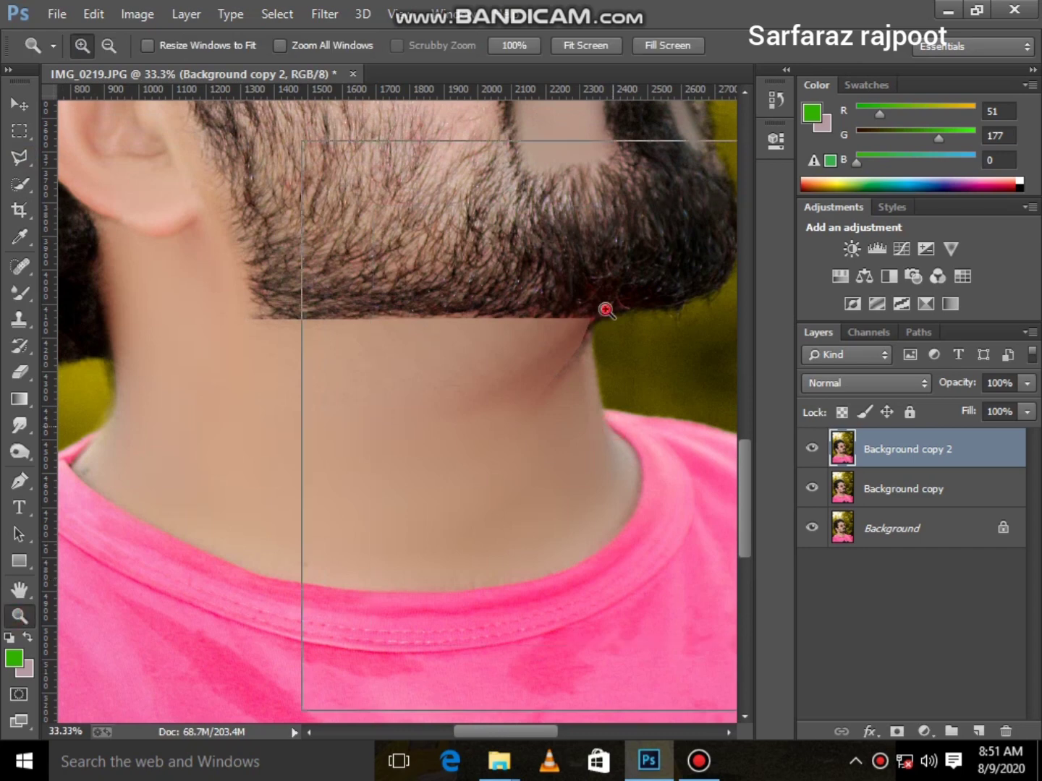
click(508, 411)
scroll(510, 410, down, 2)
Blend away the dark crease beside the jaw and enlarge the brush to 125 px
click(20, 293)
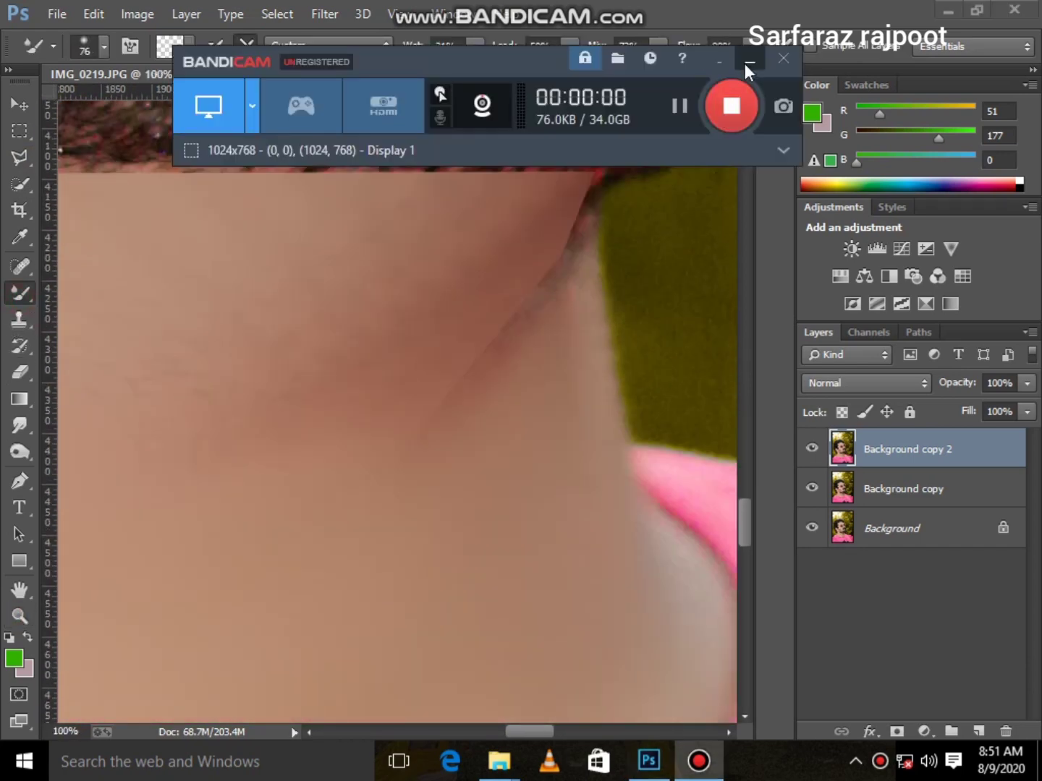
drag(550, 240, 576, 217)
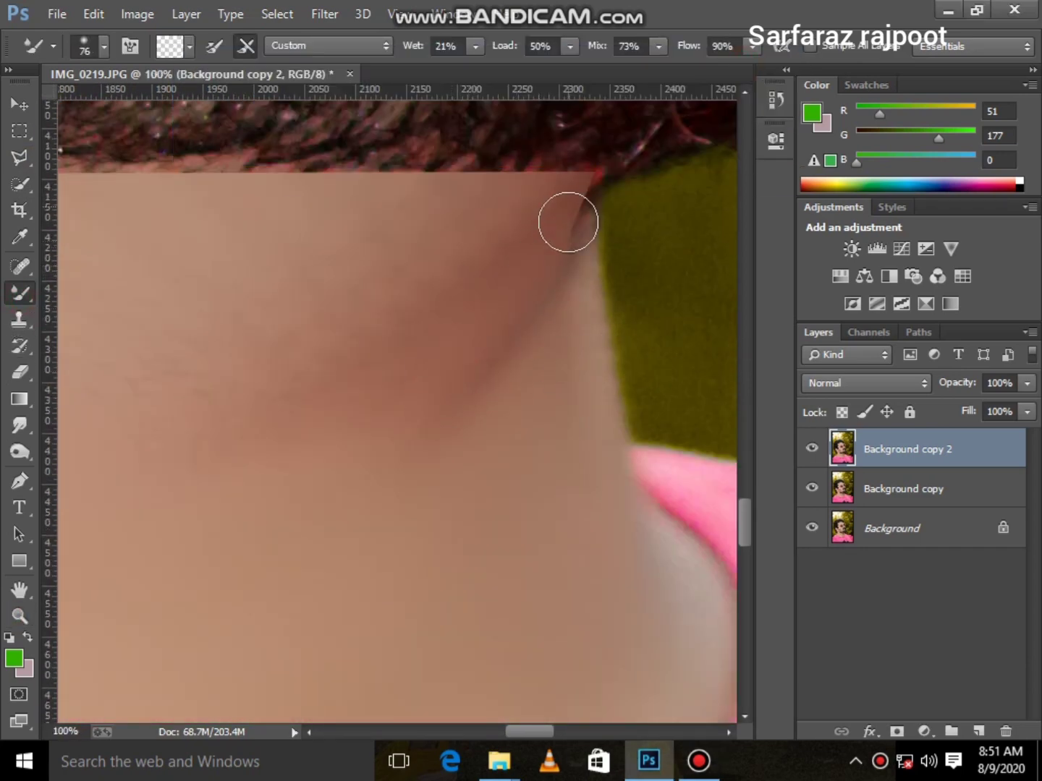
right_click(576, 360)
drag(734, 407, 746, 406)
click(488, 234)
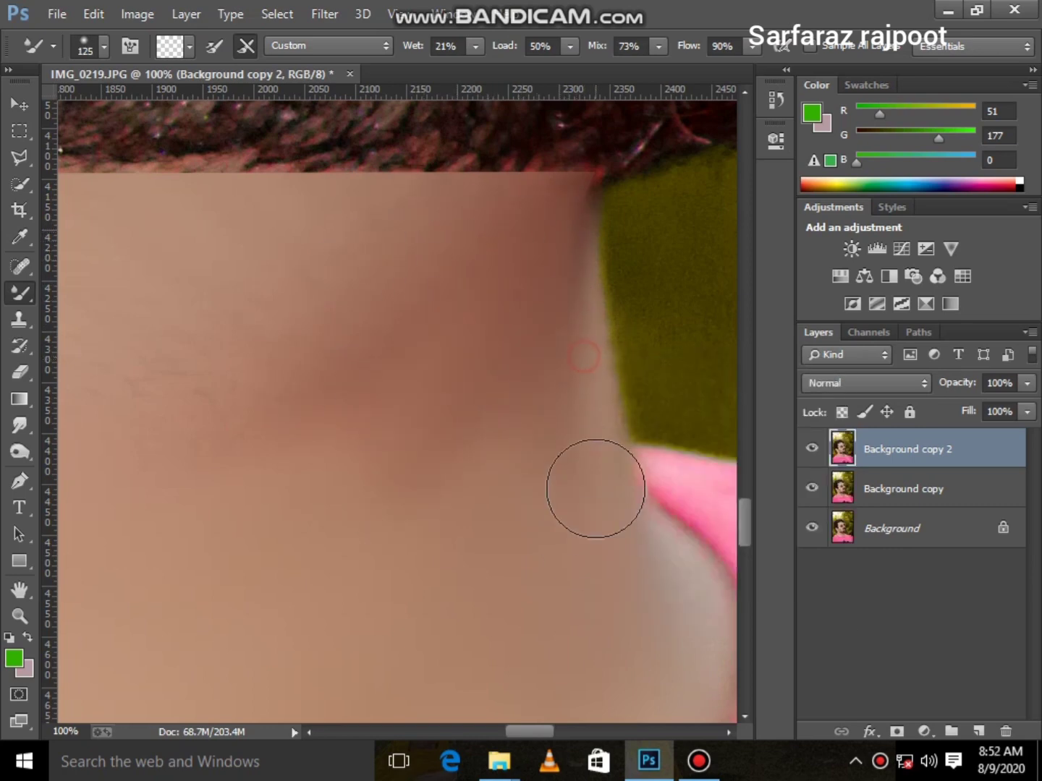
scroll(595, 488, down, 3)
scroll(92, 550, down, 2)
Fit the whole photo in view, then zoom in on the neck and collar
key(z)
right_click(282, 416)
click(357, 429)
click(330, 364)
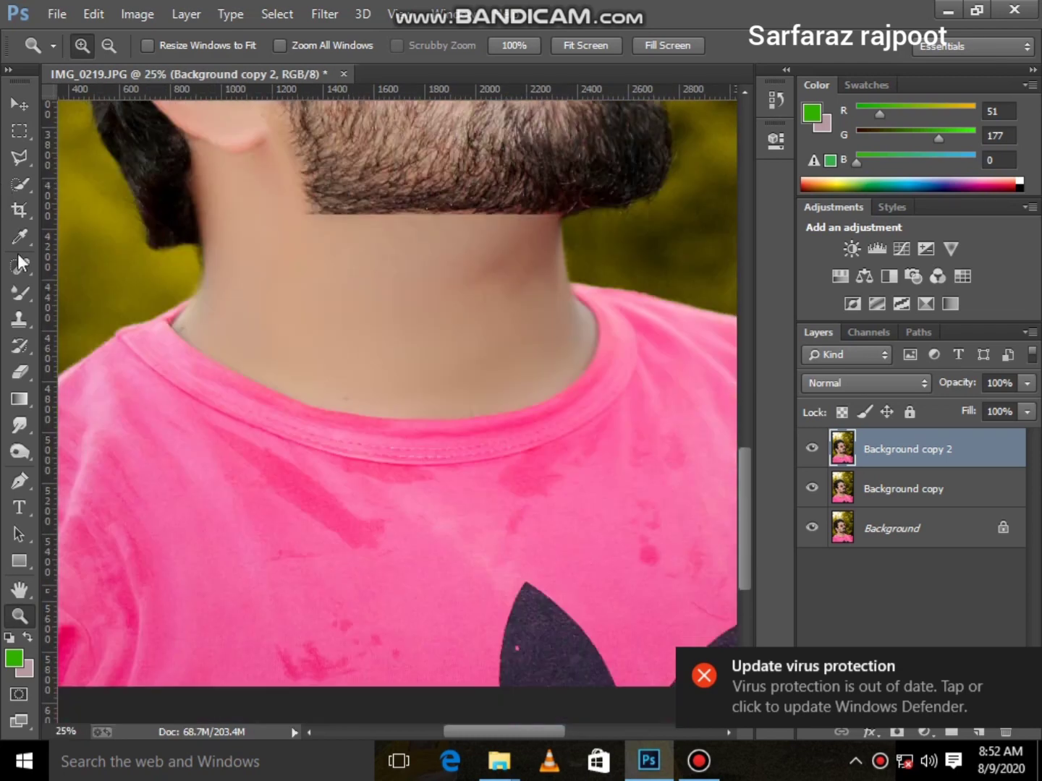
Smooth both sides of the neck down to the collar with a 419 px Mixer Brush
click(20, 293)
right_click(281, 291)
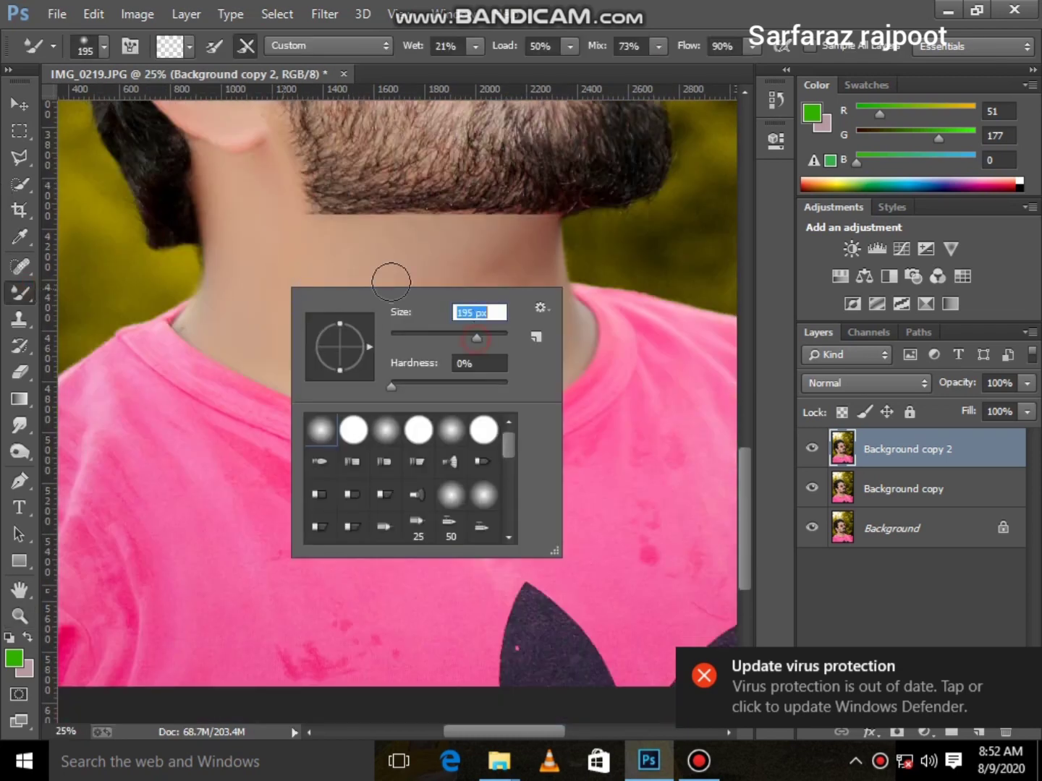
text(419)
key(Return)
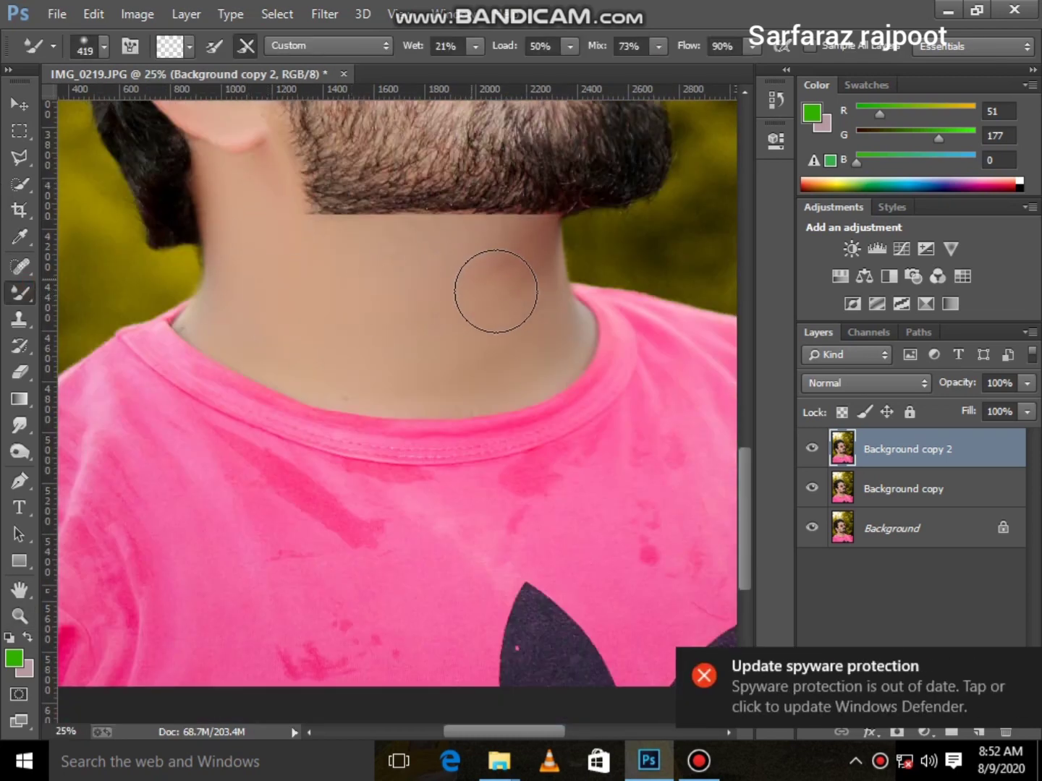
click(522, 283)
drag(403, 345, 478, 344)
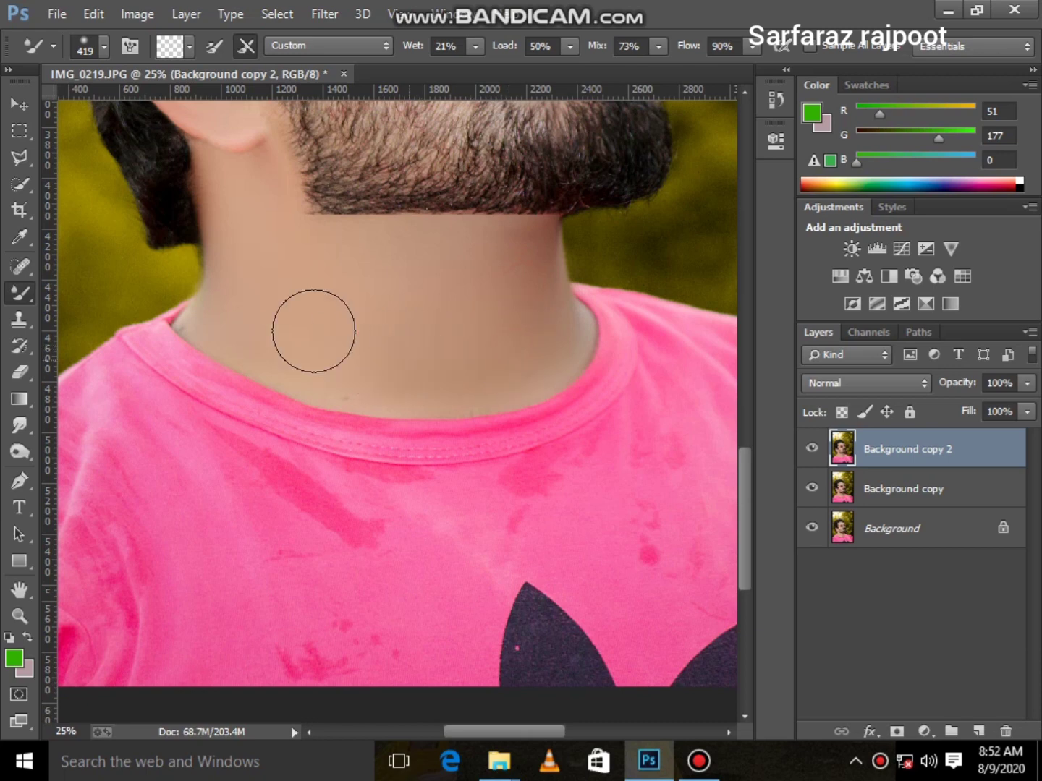
drag(264, 307, 412, 370)
right_click(479, 386)
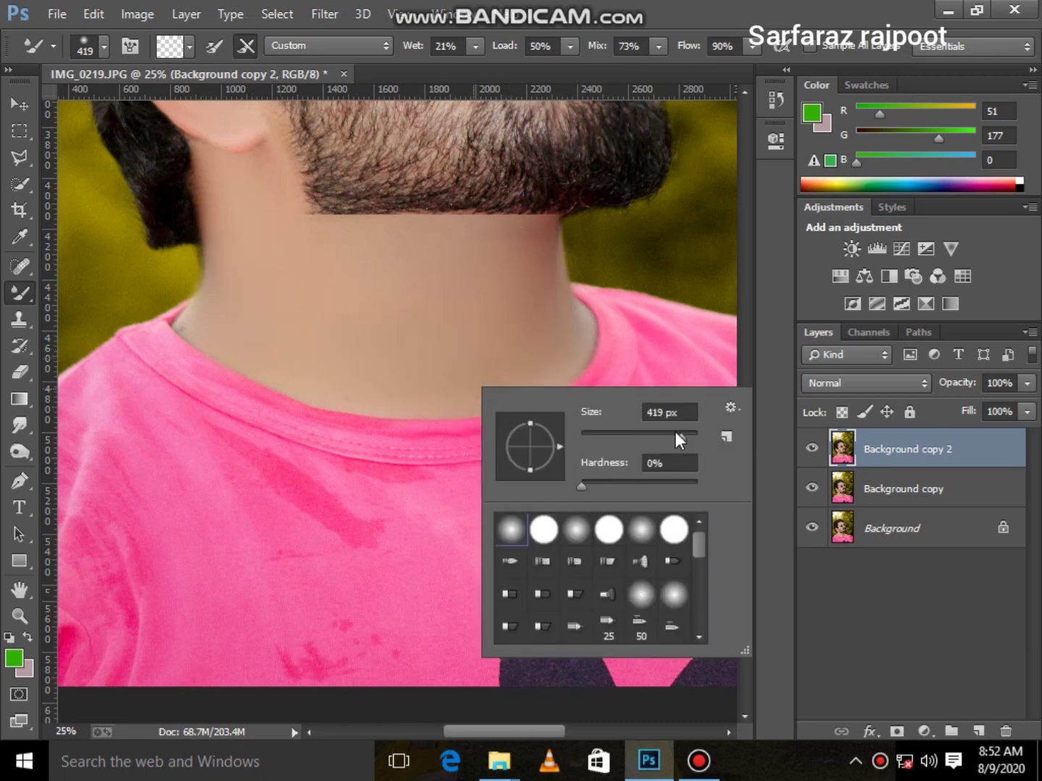
key(Return)
click(569, 355)
scroll(260, 391, up, 3)
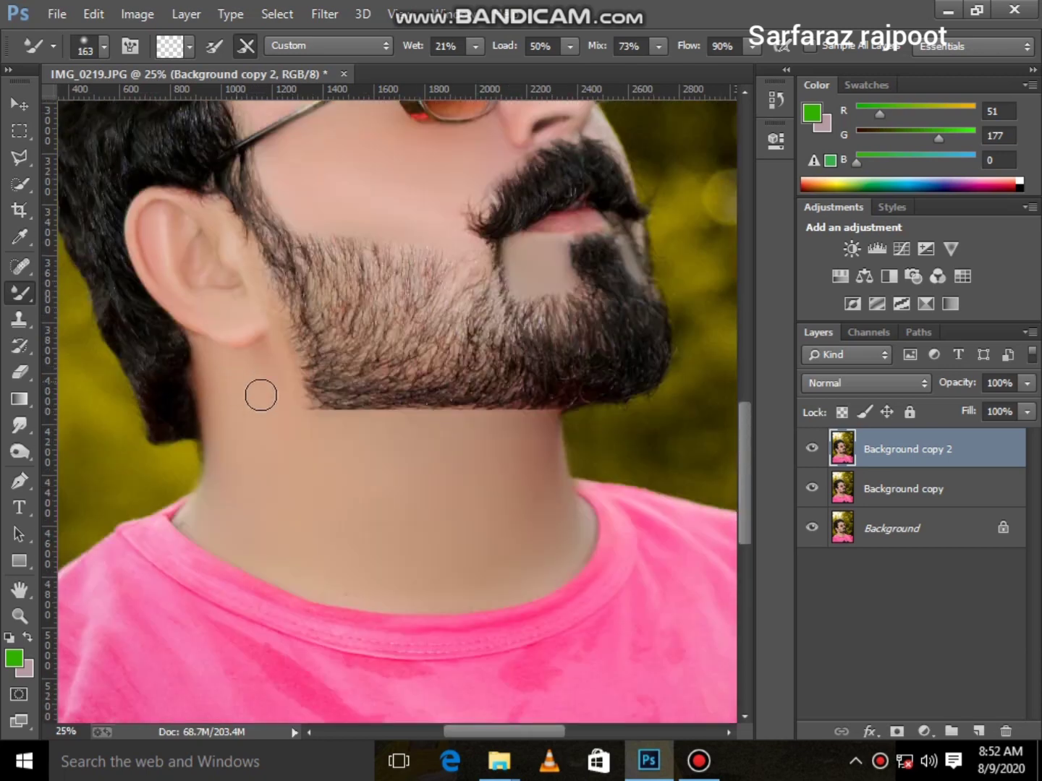
scroll(367, 377, up, 2)
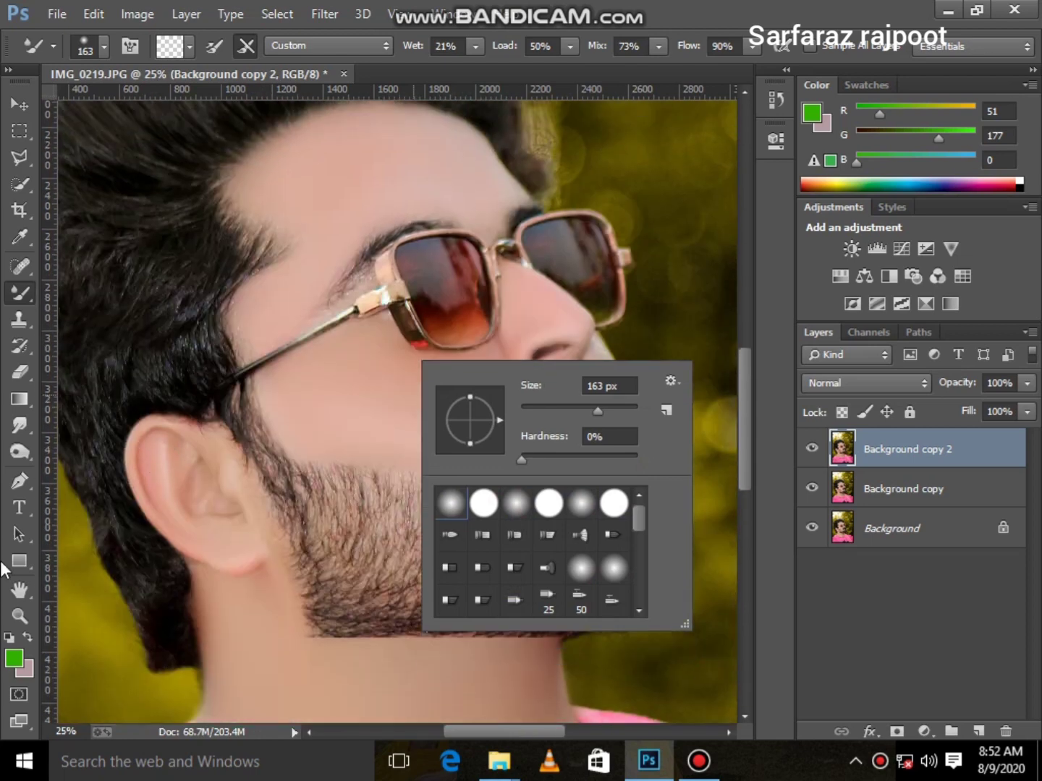
Fit the photo in view and flatten the image into one layer
key(z)
right_click(355, 318)
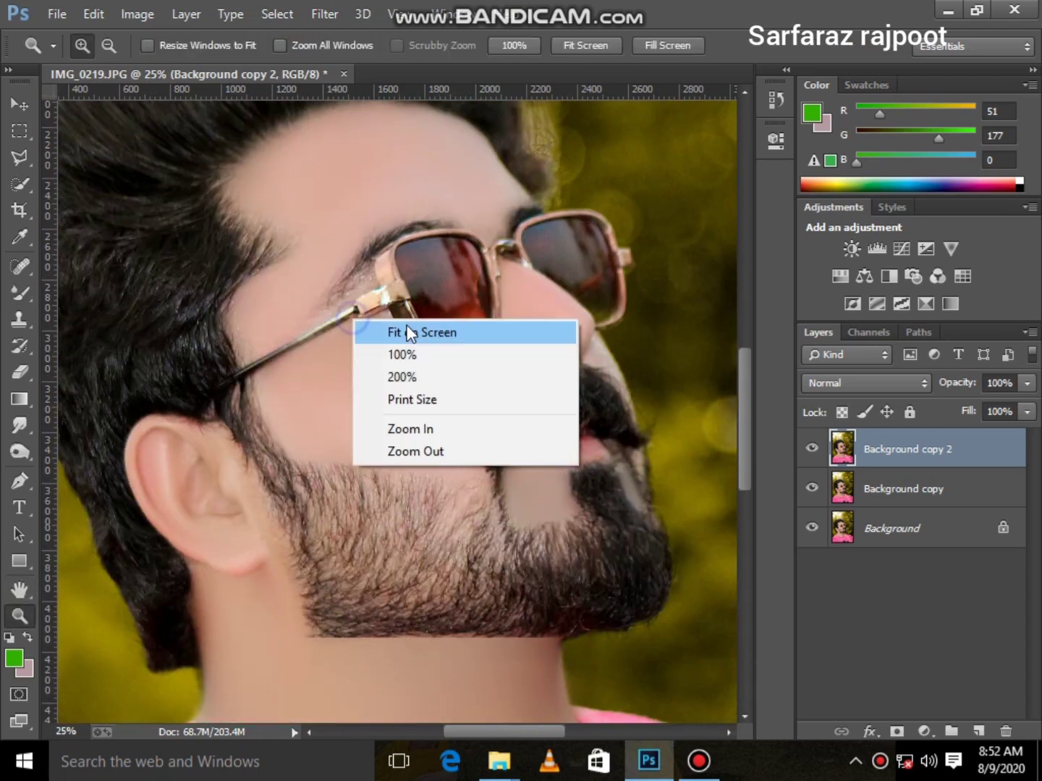
click(407, 330)
right_click(890, 529)
click(887, 463)
Add a Selective Color adjustment and shift the cyan in Reds and Yellows
click(924, 732)
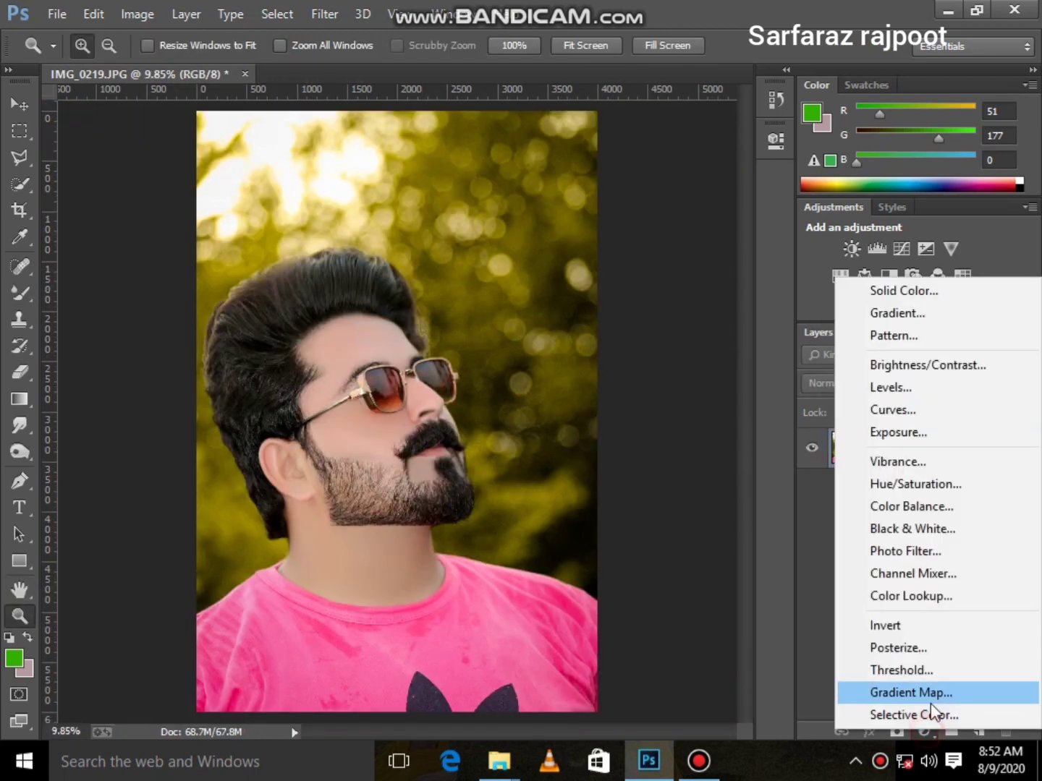
click(896, 713)
mouse_move(573, 262)
mouse_down()
mouse_move(678, 267)
mouse_move(589, 271)
mouse_up()
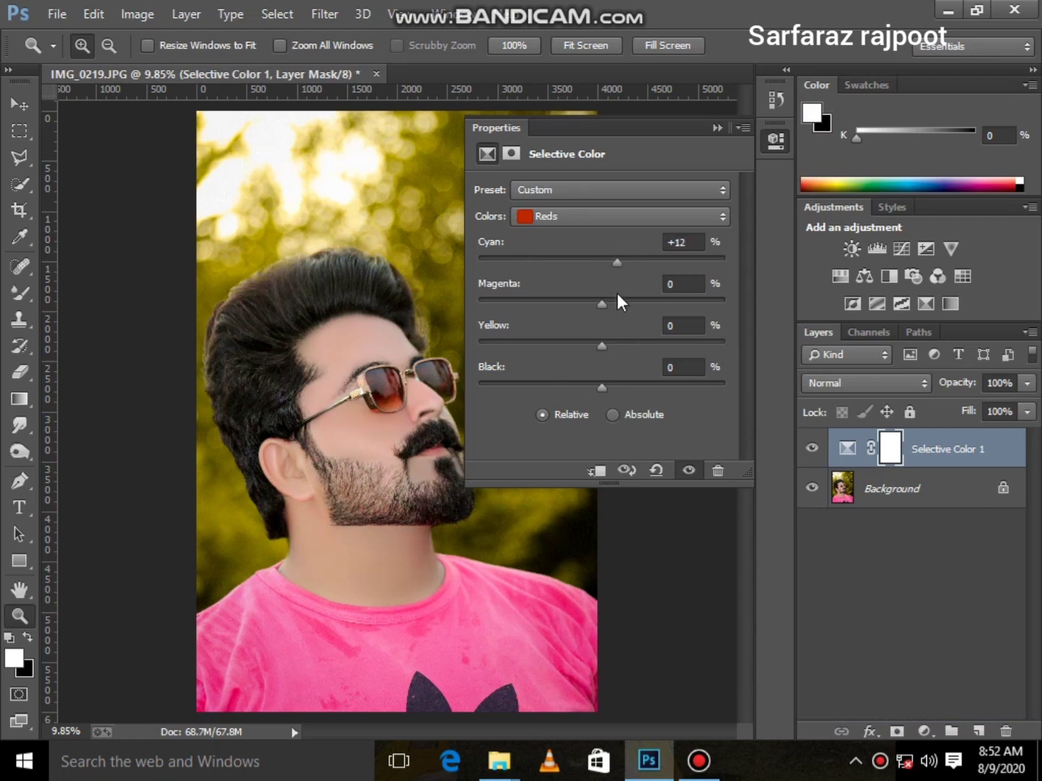
click(603, 217)
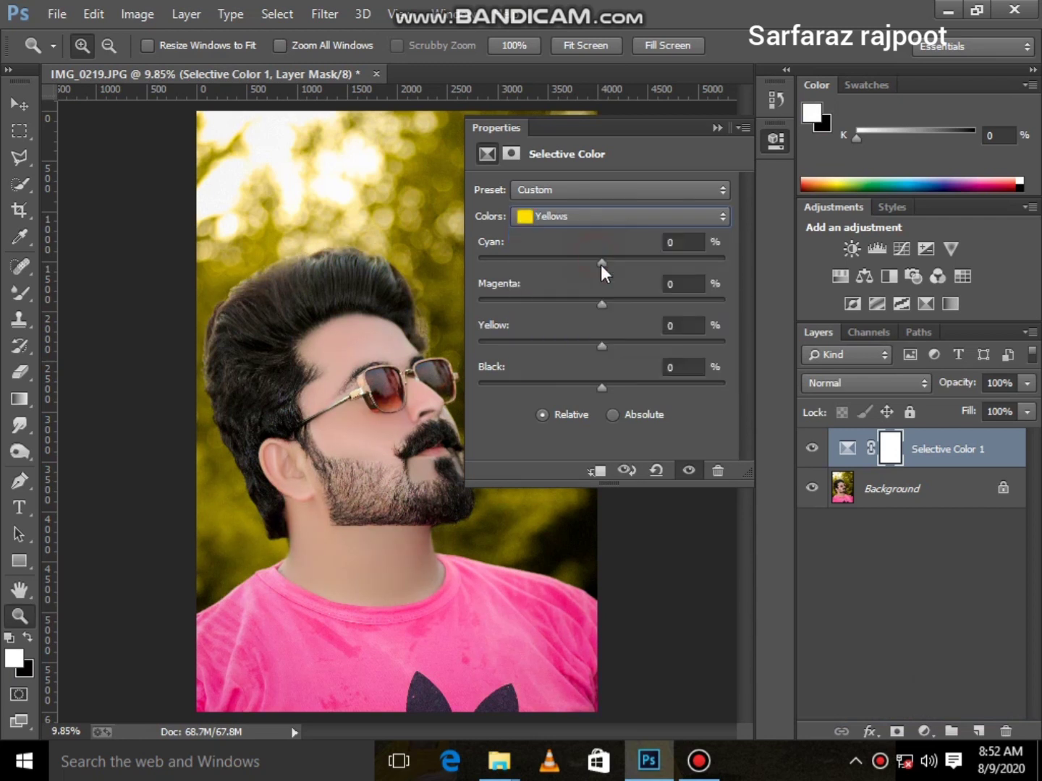
mouse_move(601, 264)
mouse_down()
mouse_move(684, 257)
mouse_move(587, 264)
mouse_up()
drag(602, 345, 616, 309)
Finish Yellows at Cyan -12, Magenta +15, Yellow +33, then merge visible layers
click(611, 213)
click(585, 268)
click(587, 218)
click(583, 254)
mouse_move(618, 304)
mouse_down()
mouse_move(593, 303)
mouse_move(618, 302)
mouse_move(606, 304)
mouse_up()
click(717, 127)
right_click(919, 491)
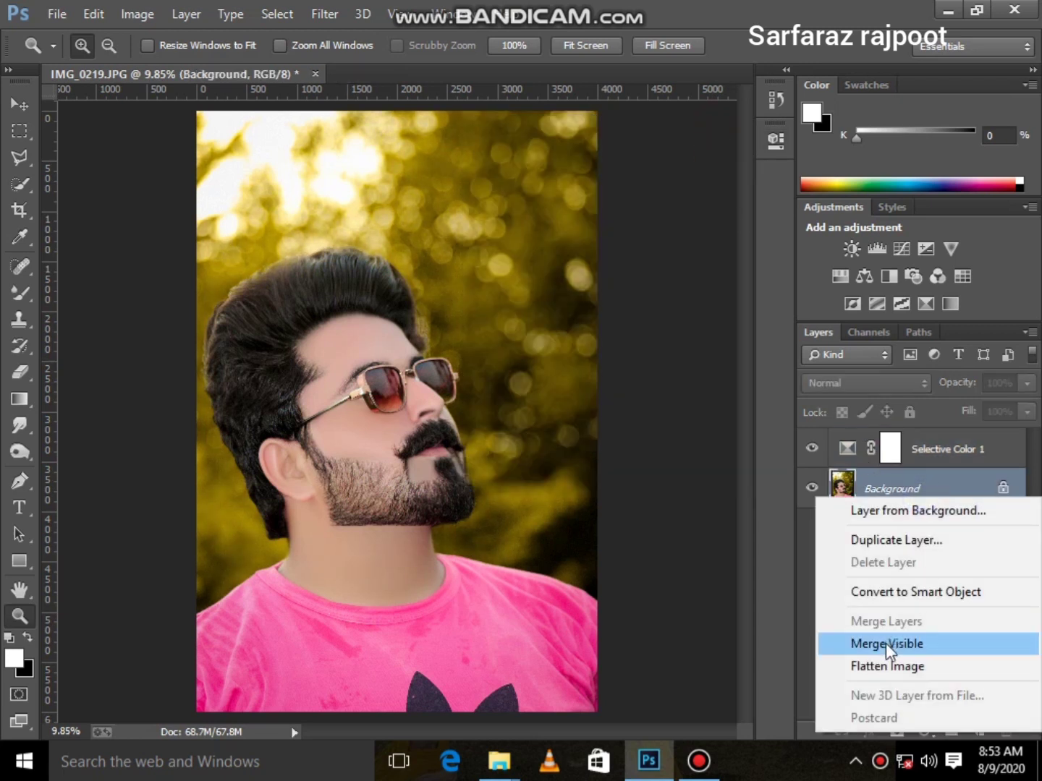
click(886, 643)
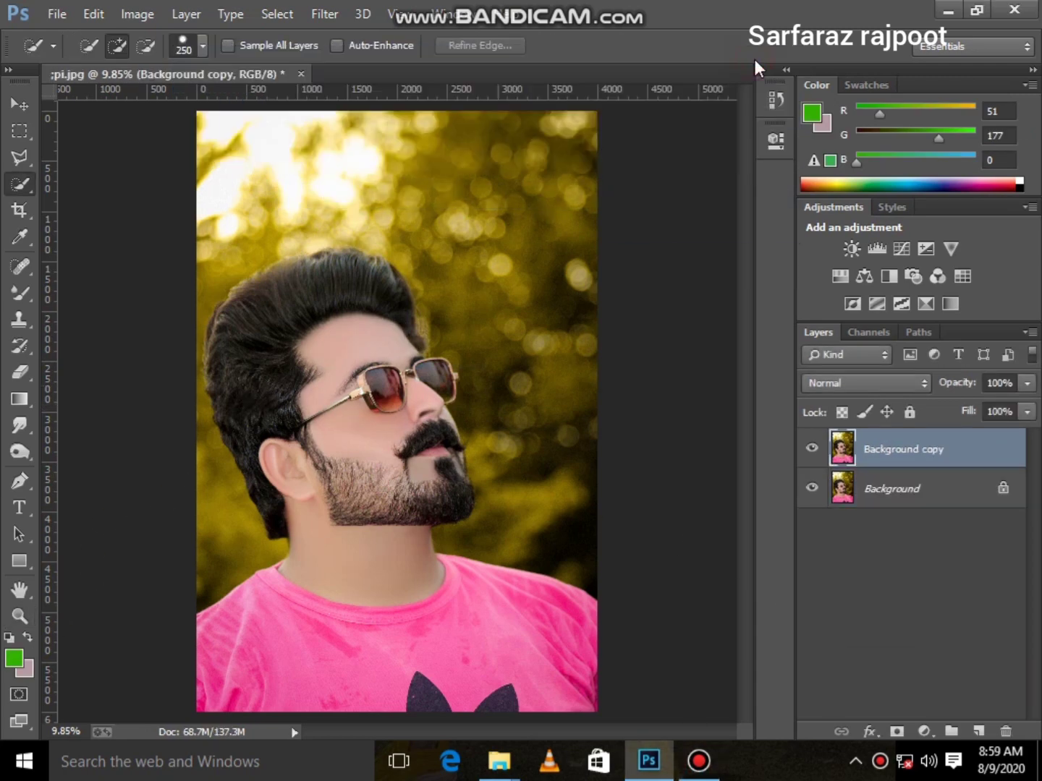
In Camera Raw, desaturate Yellows, Greens, Aquas, Blues to -100; Oranges -17/+13, Reds +19/+11 saturation/luminance
click(313, 14)
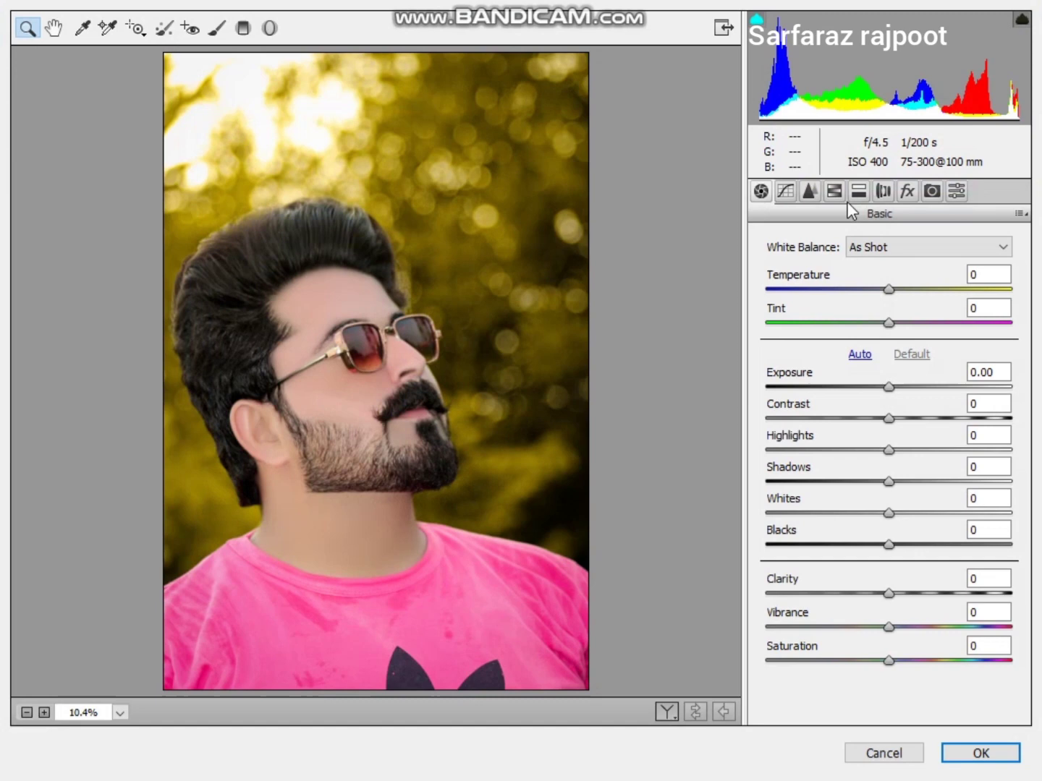
click(859, 191)
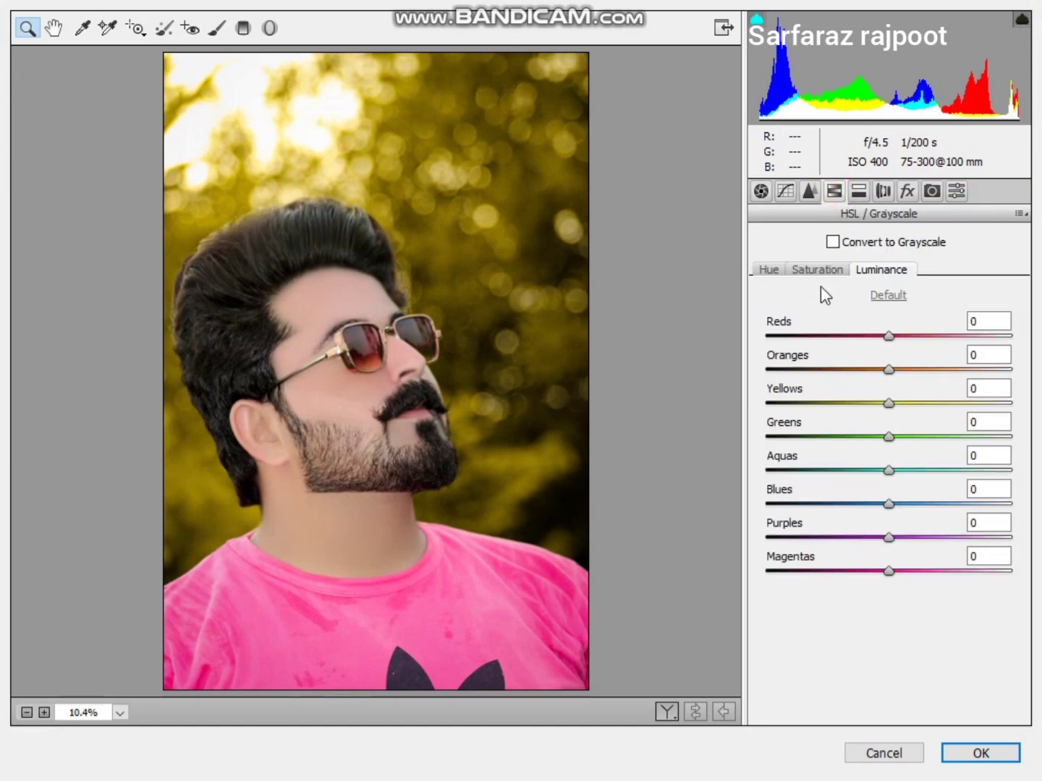
click(817, 270)
drag(830, 398, 760, 401)
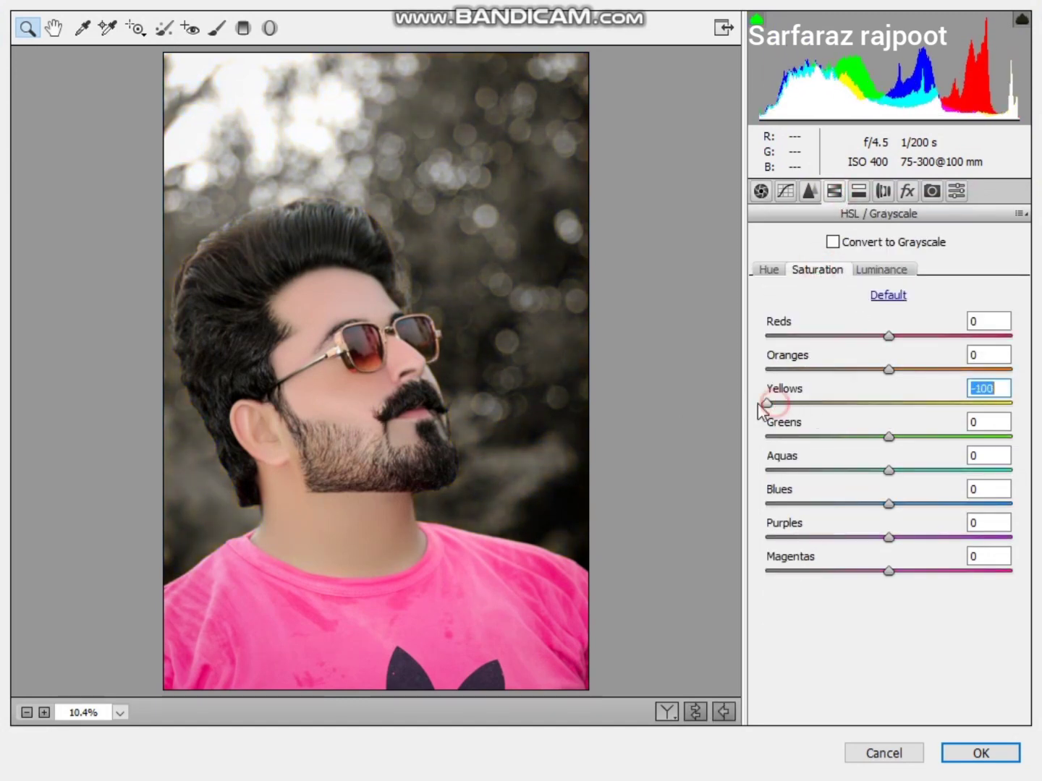
drag(826, 433, 774, 436)
drag(824, 471, 764, 472)
drag(860, 504, 763, 504)
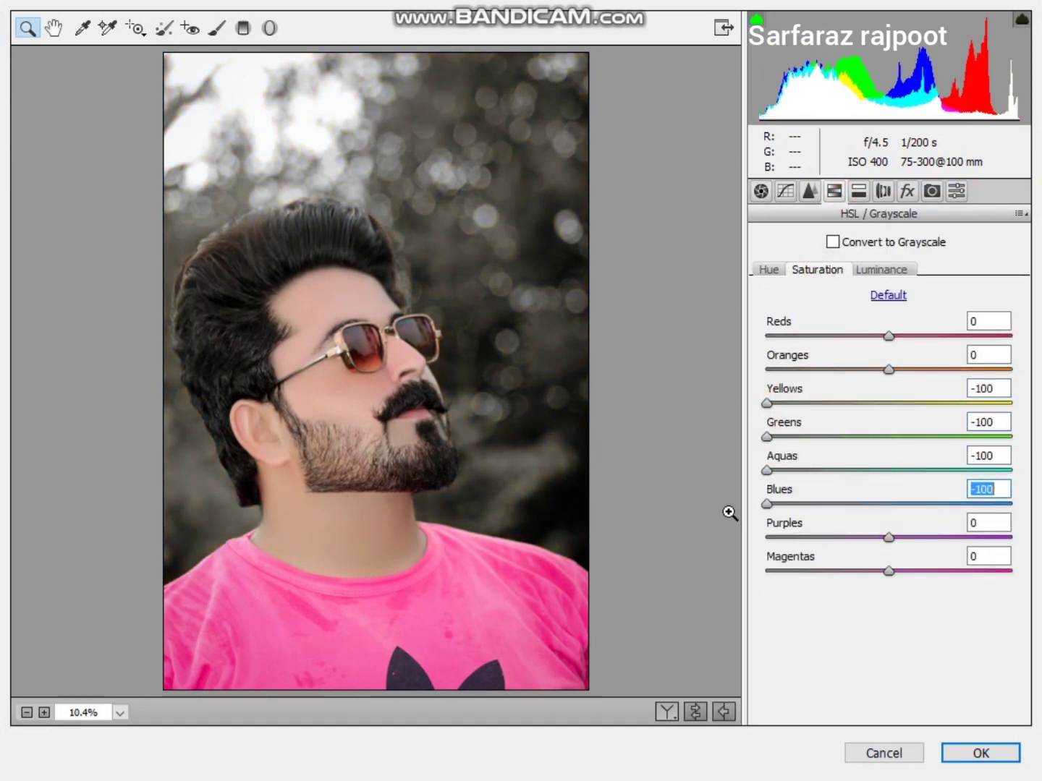
click(868, 371)
click(911, 336)
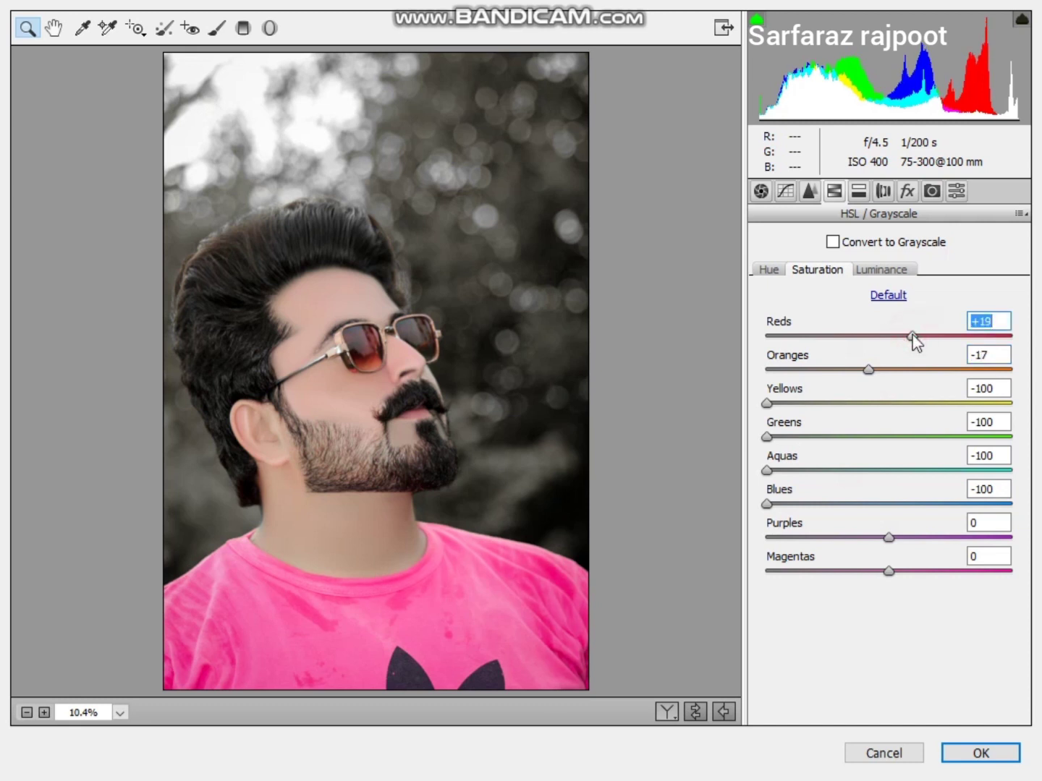
click(879, 270)
click(903, 370)
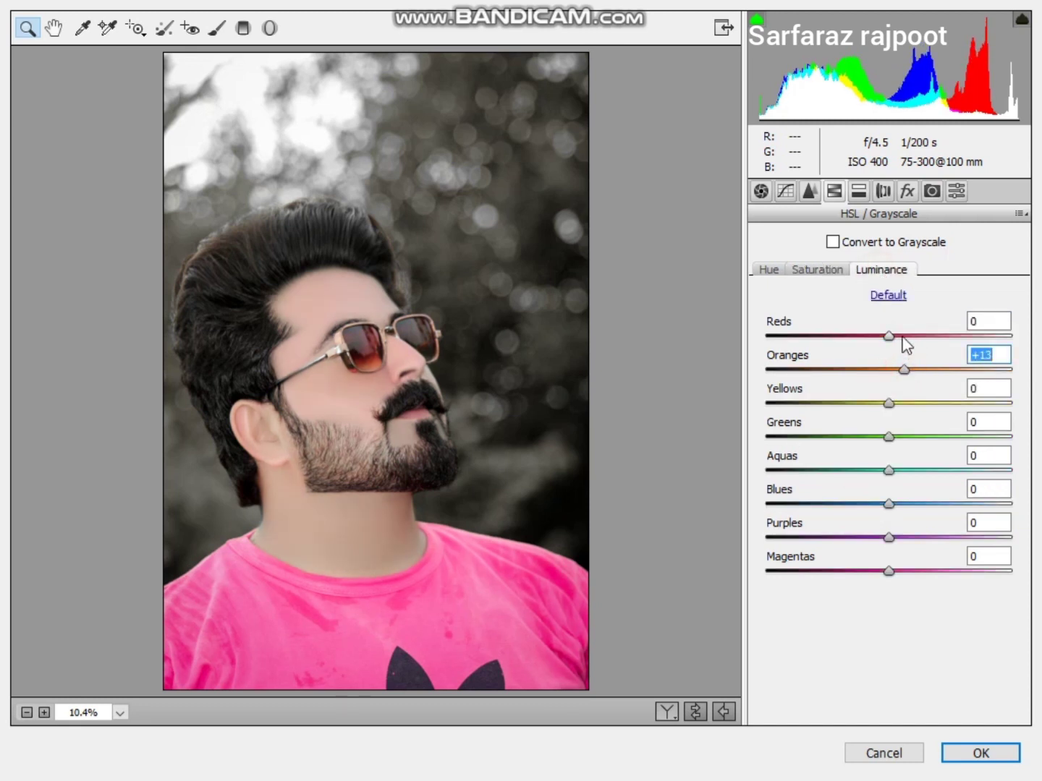
click(902, 335)
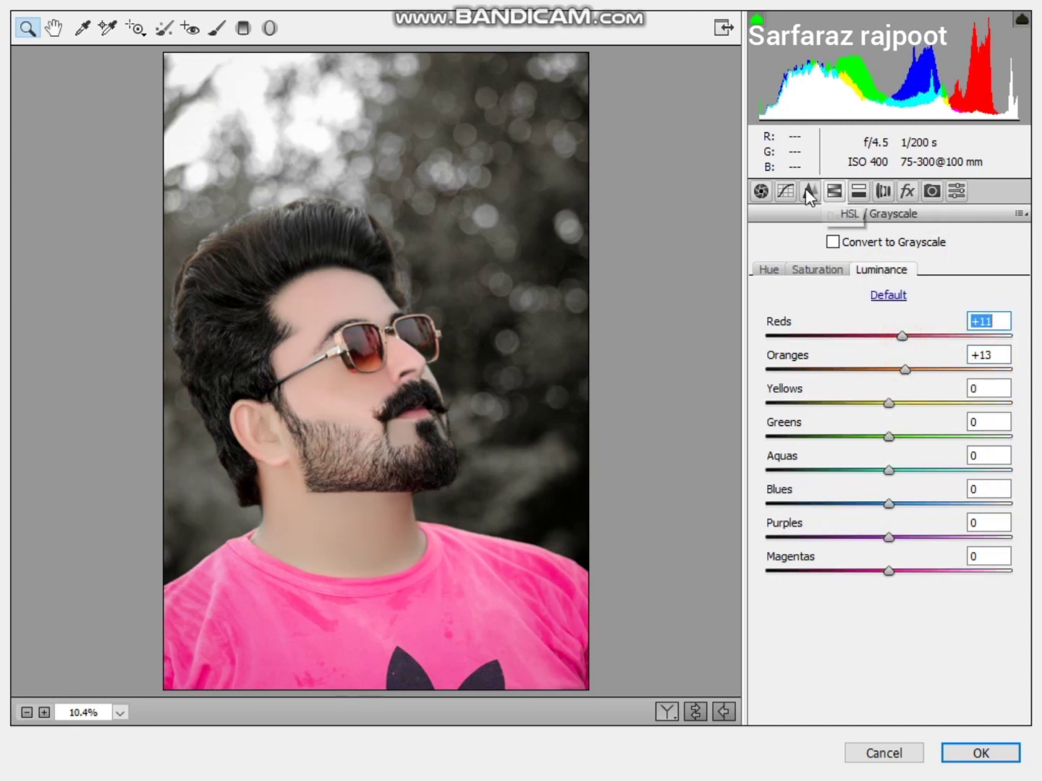
Set Contrast +7, Highlights -31, Shadows +22, Whites +18, Blacks -8, Clarity +6, and apply
click(761, 192)
click(897, 419)
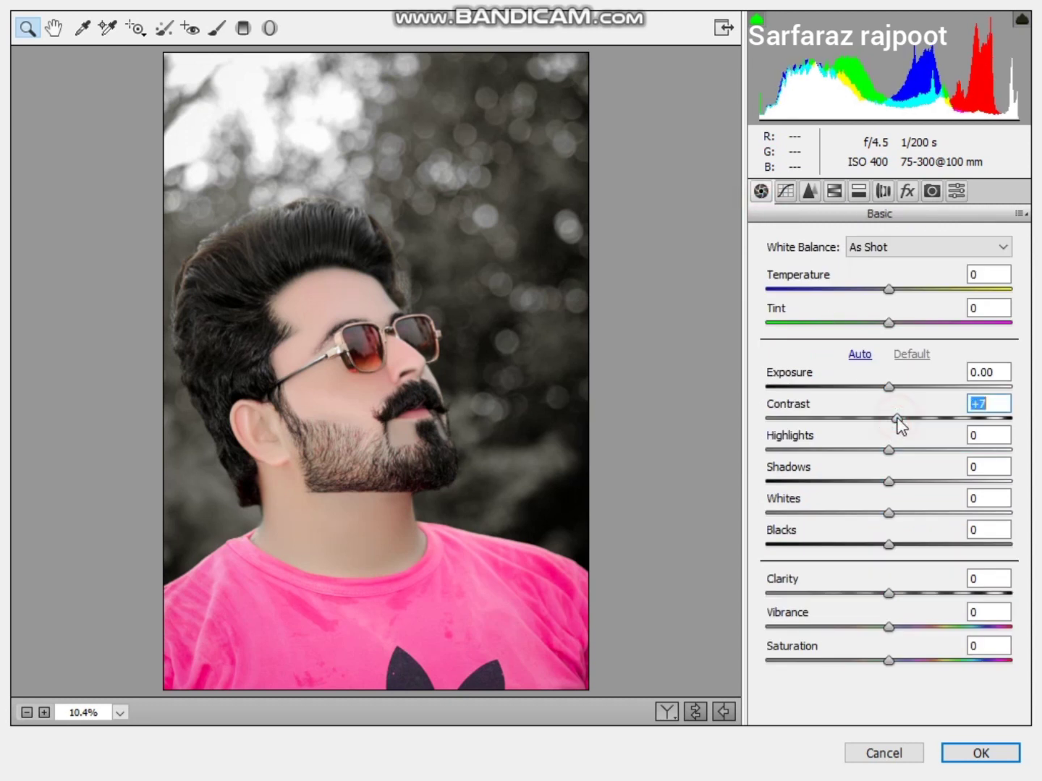
drag(890, 449, 851, 449)
click(916, 481)
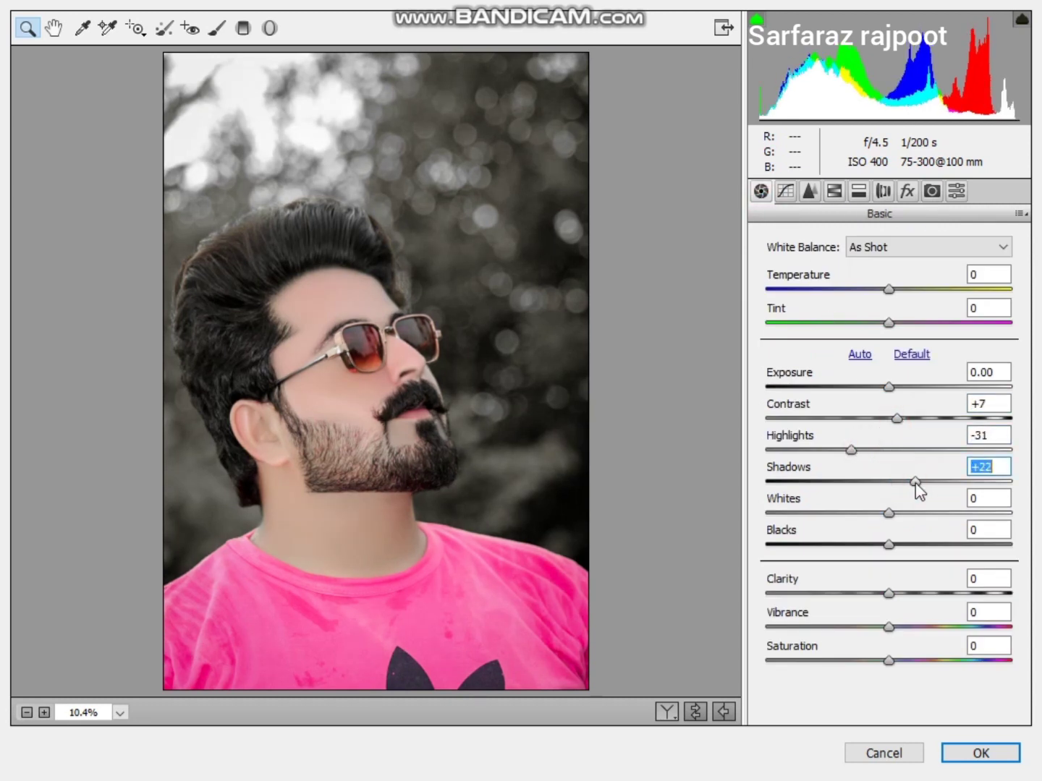
click(911, 513)
click(879, 546)
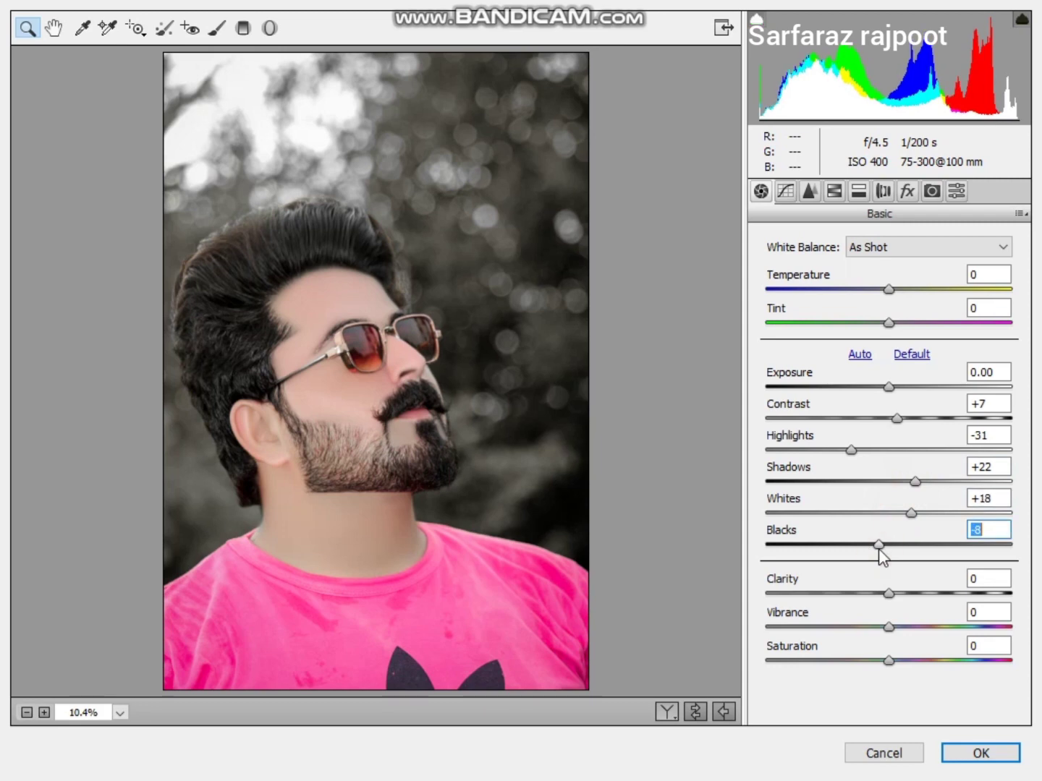
click(895, 594)
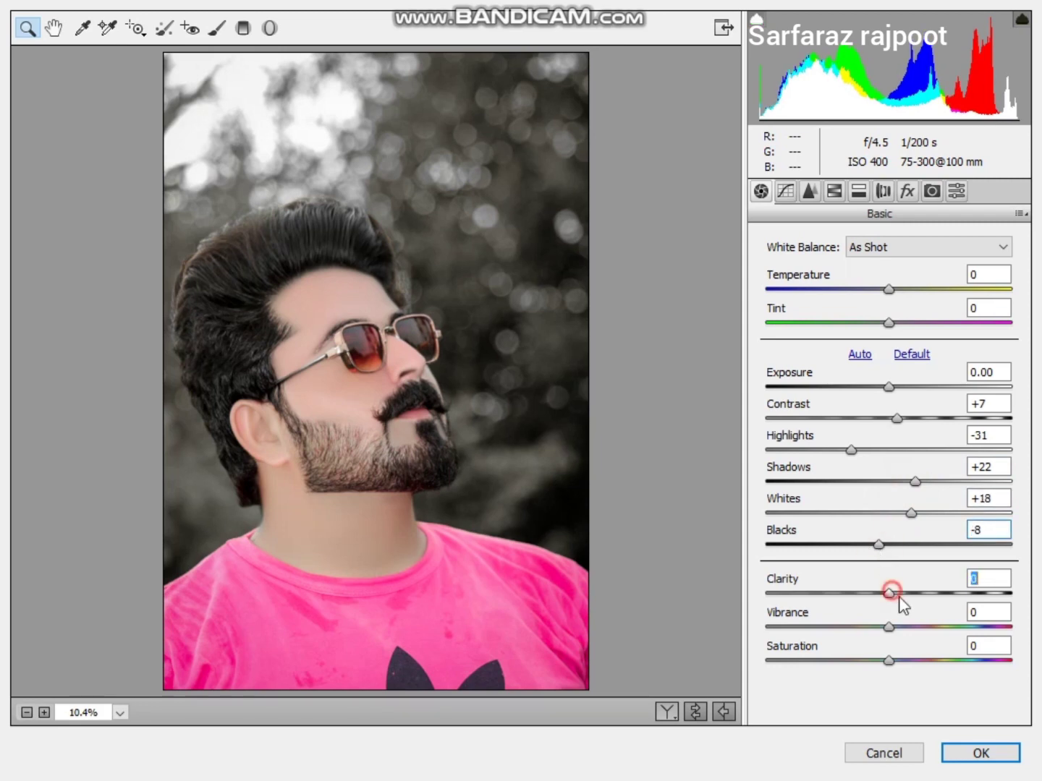
click(979, 752)
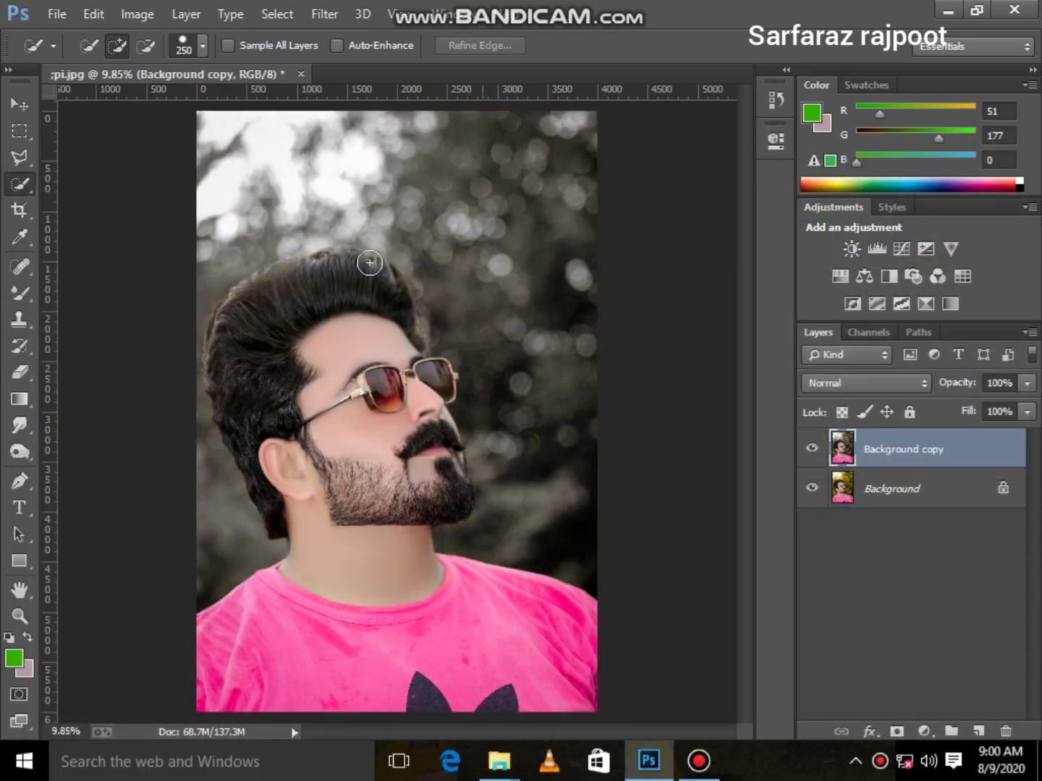
Erase the grey background along the right edge and above the hair with the Eraser
click(20, 372)
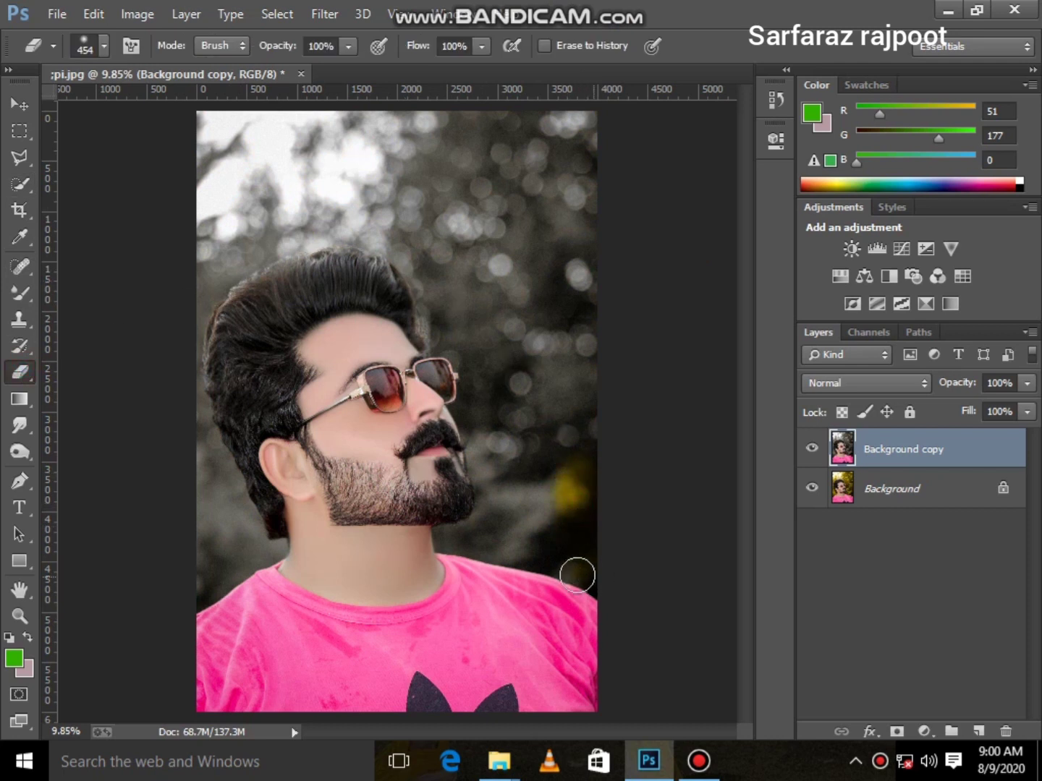
mouse_move(576, 572)
mouse_down()
mouse_move(596, 440)
mouse_move(581, 166)
mouse_move(546, 98)
mouse_move(524, 180)
mouse_move(560, 263)
mouse_move(547, 550)
mouse_move(497, 552)
mouse_move(478, 380)
mouse_move(498, 386)
mouse_move(440, 306)
mouse_move(435, 173)
mouse_move(470, 214)
mouse_move(509, 221)
mouse_up()
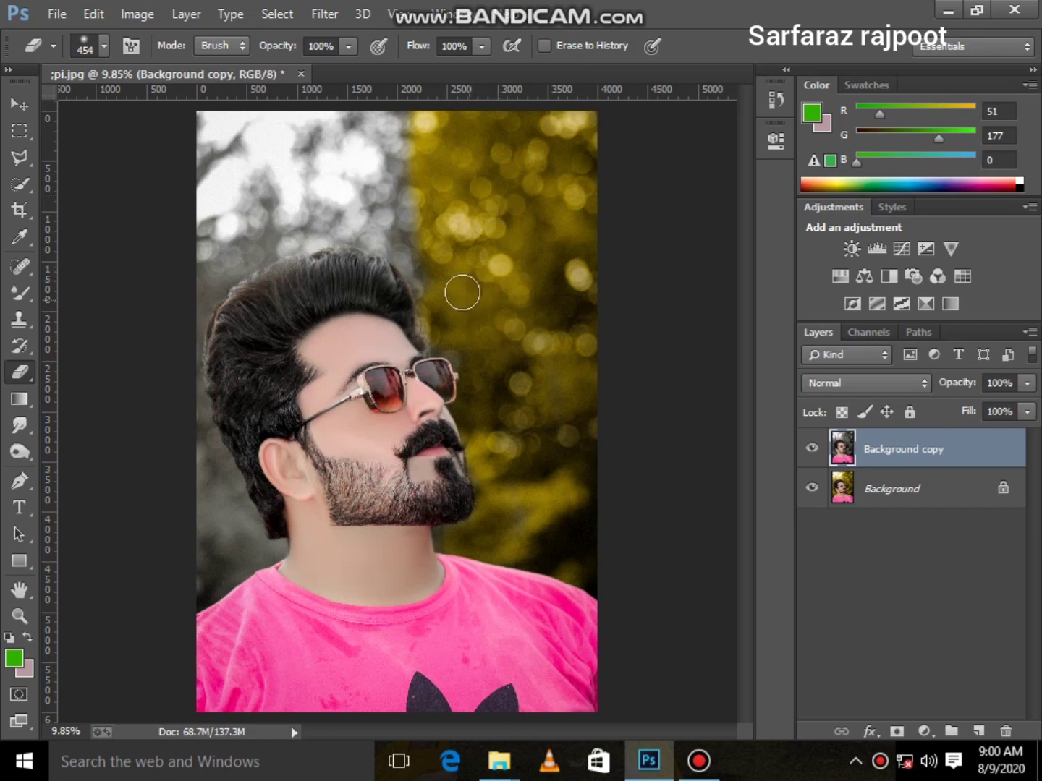
mouse_move(433, 314)
mouse_down()
mouse_move(399, 235)
mouse_move(304, 225)
mouse_move(258, 248)
mouse_move(193, 372)
mouse_move(226, 517)
mouse_move(257, 533)
mouse_move(228, 568)
mouse_move(199, 337)
mouse_move(217, 144)
mouse_move(267, 210)
mouse_move(325, 182)
mouse_move(367, 119)
mouse_up()
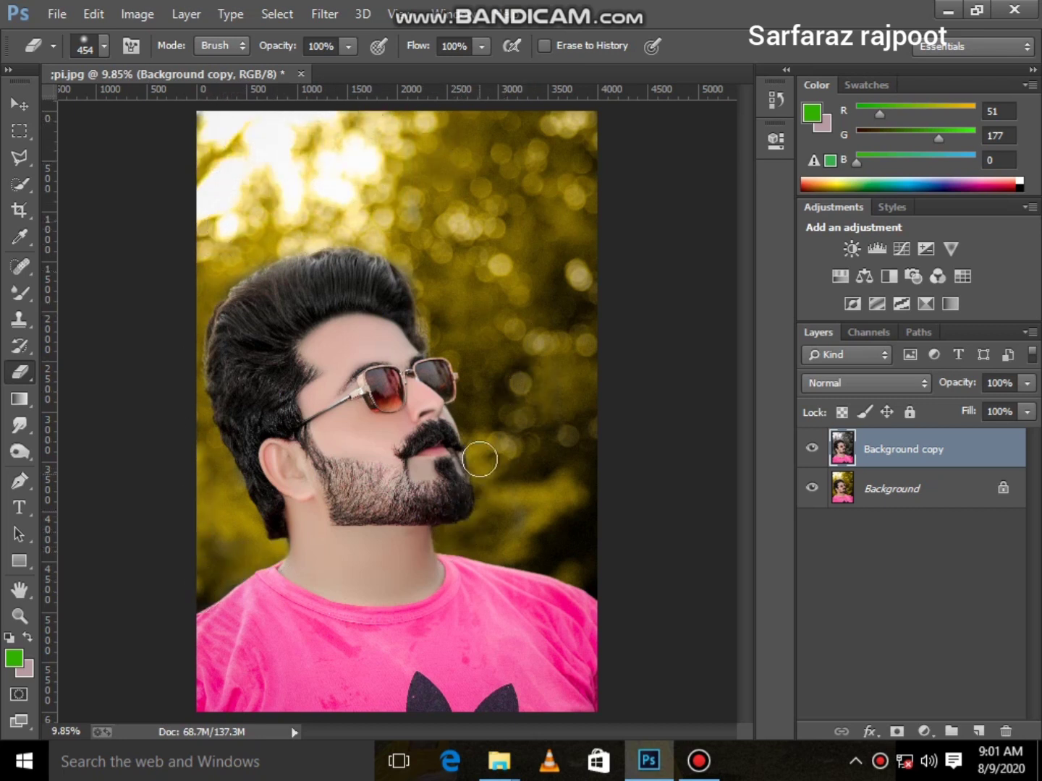
Flatten the image into one layer and open the Camera Raw Filter
right_click(814, 489)
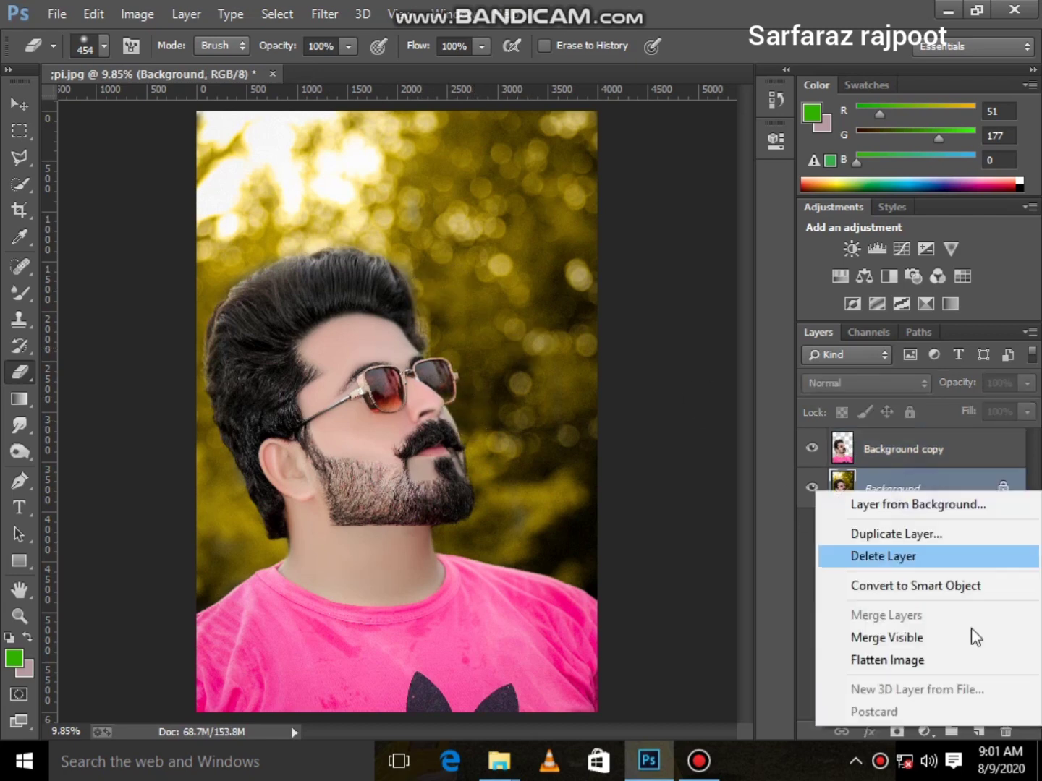
click(879, 556)
click(324, 14)
click(412, 137)
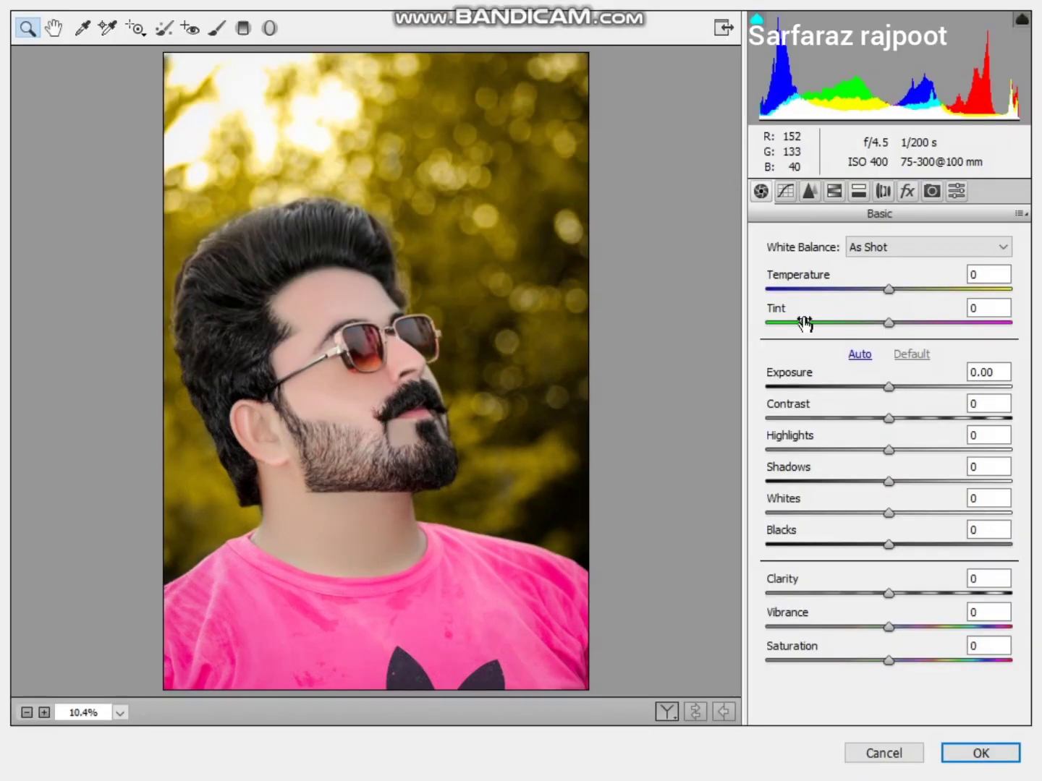
Set luminance noise reduction to 100 with Luminance Detail 85
click(811, 191)
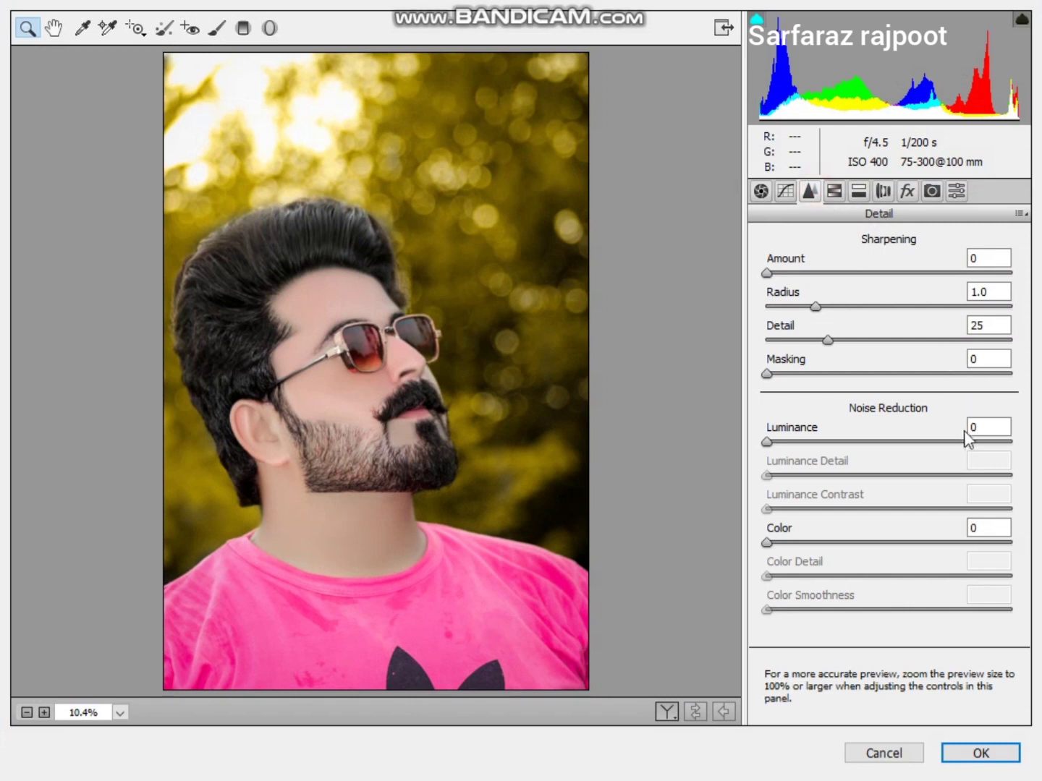
drag(967, 438, 1039, 446)
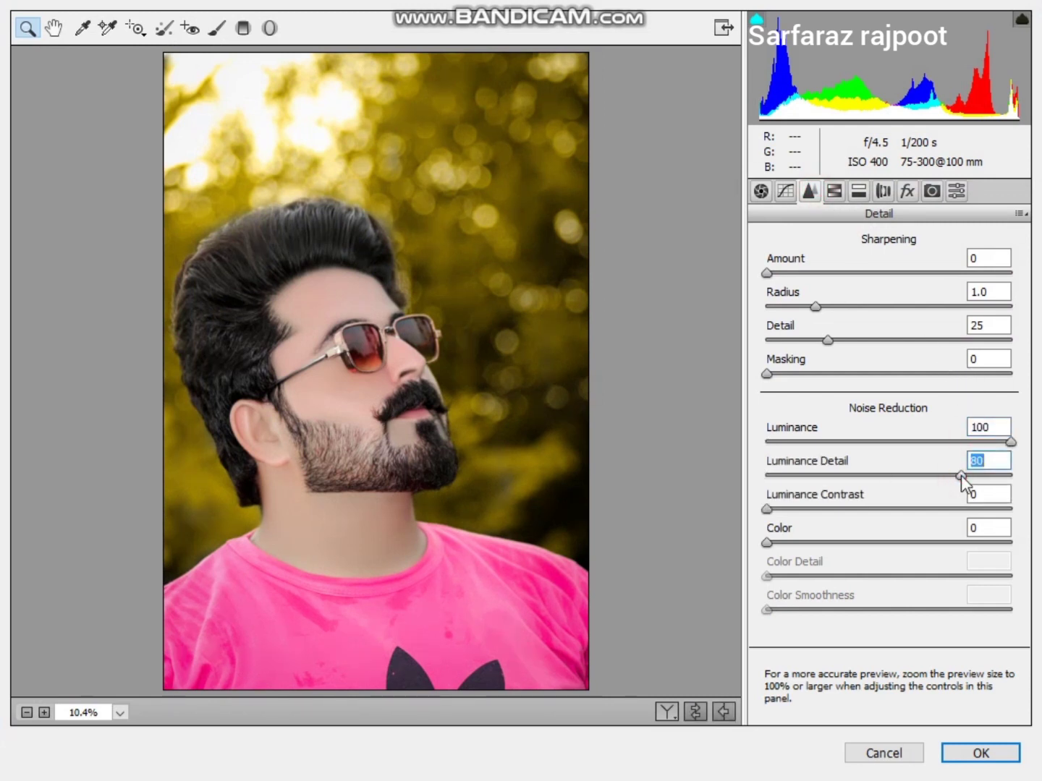
drag(961, 476, 974, 476)
Brighten oranges; set saturation oranges -10, reds +9, yellows -30, greens +100
click(837, 194)
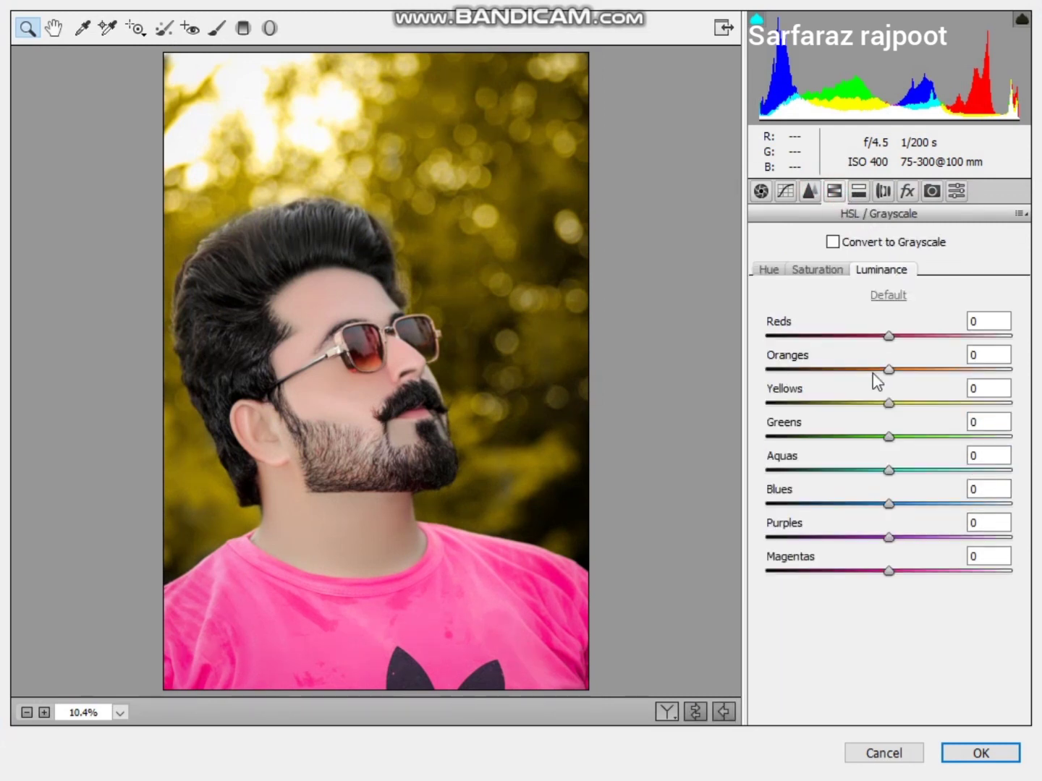
drag(881, 373, 896, 377)
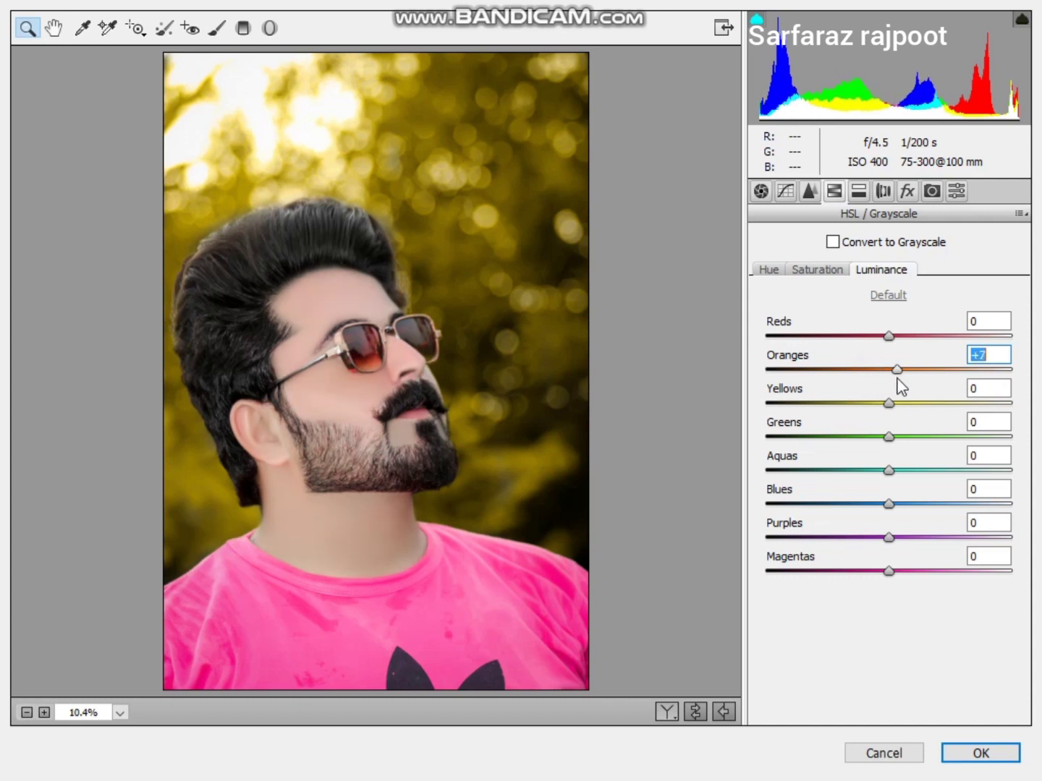
click(895, 341)
click(845, 269)
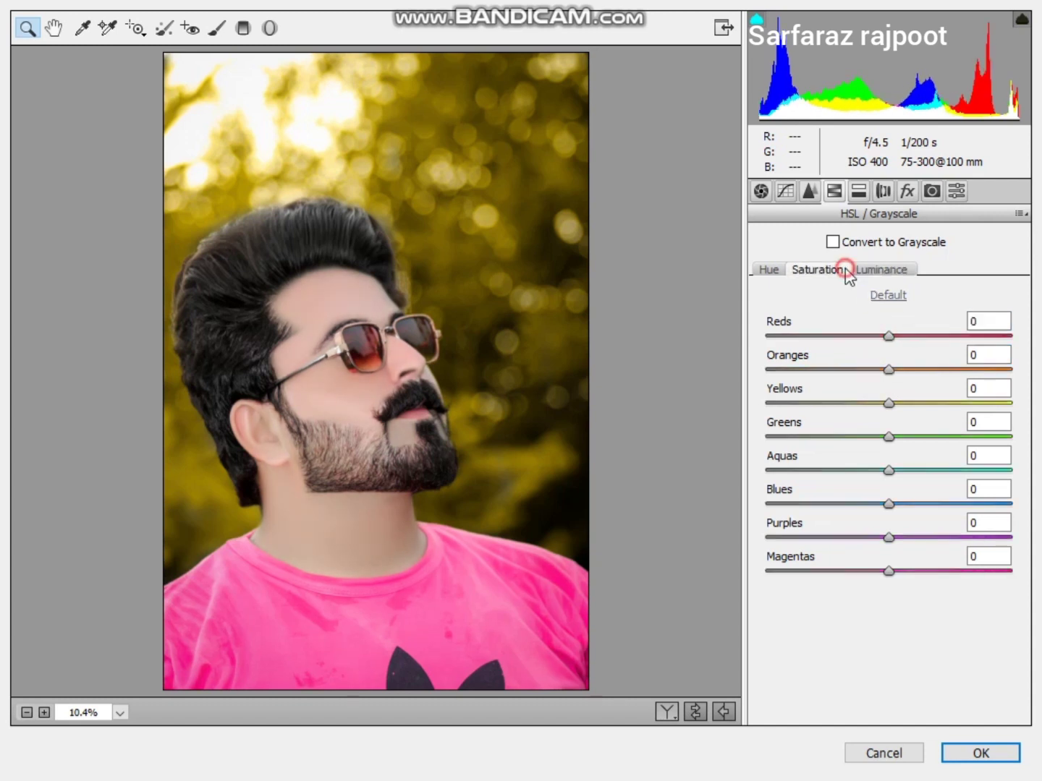
drag(889, 370, 826, 403)
click(900, 337)
drag(890, 436, 1011, 436)
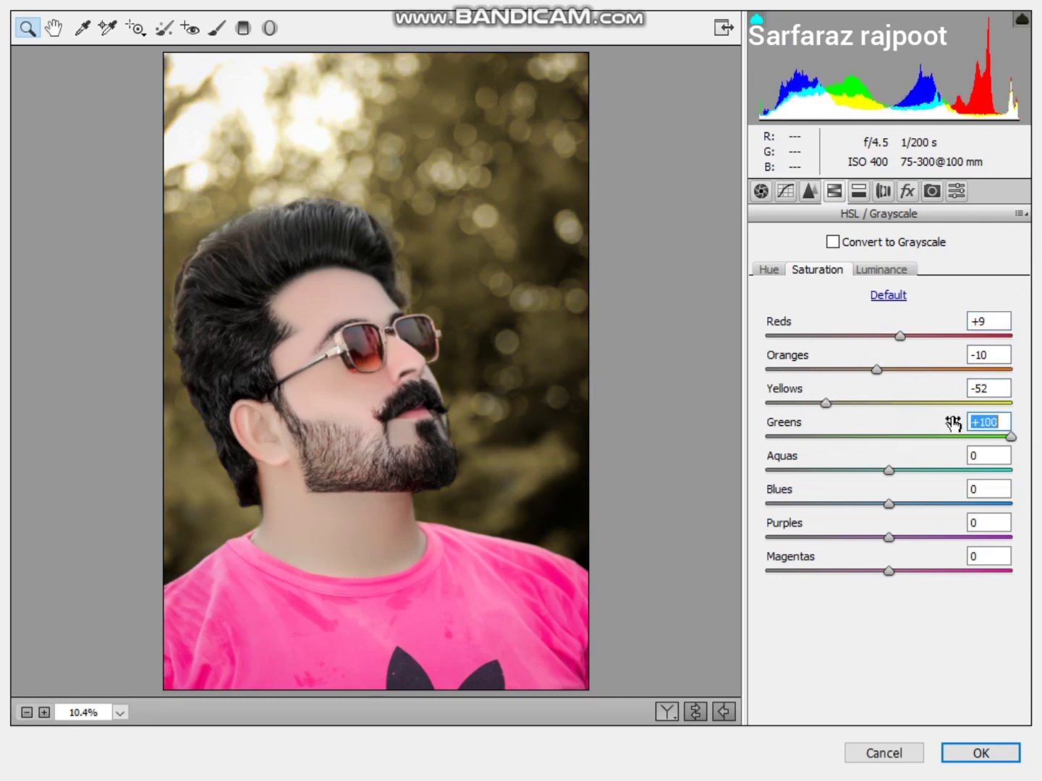
click(852, 403)
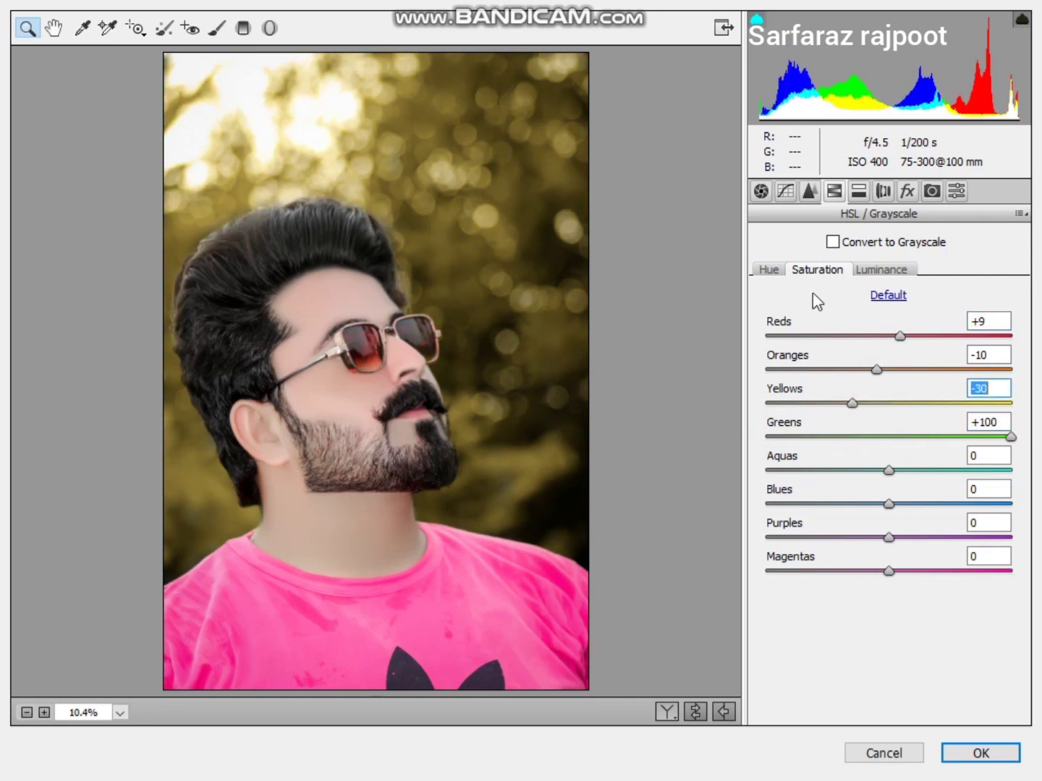
Shift the green hue to -100 and the yellow hue to +43
click(768, 269)
drag(889, 437, 767, 436)
mouse_move(889, 403)
mouse_down()
mouse_move(982, 403)
mouse_move(941, 402)
mouse_up()
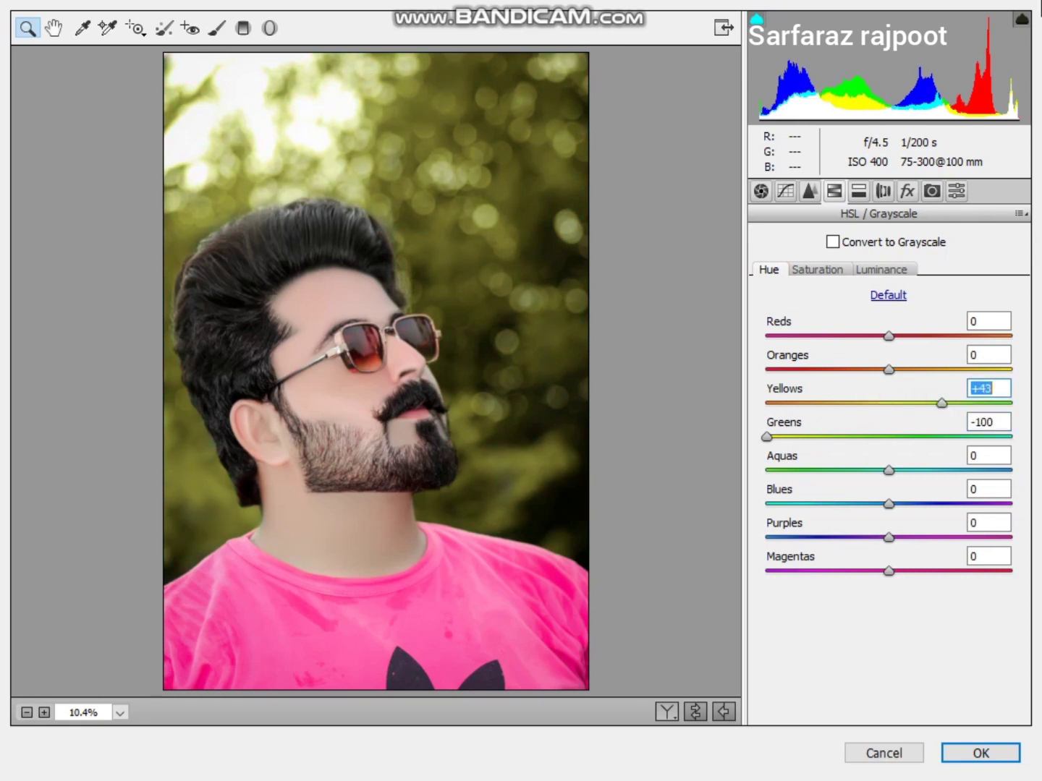
Set highlights to -20 and shadows to +1, and darken the blacks
click(761, 192)
click(864, 450)
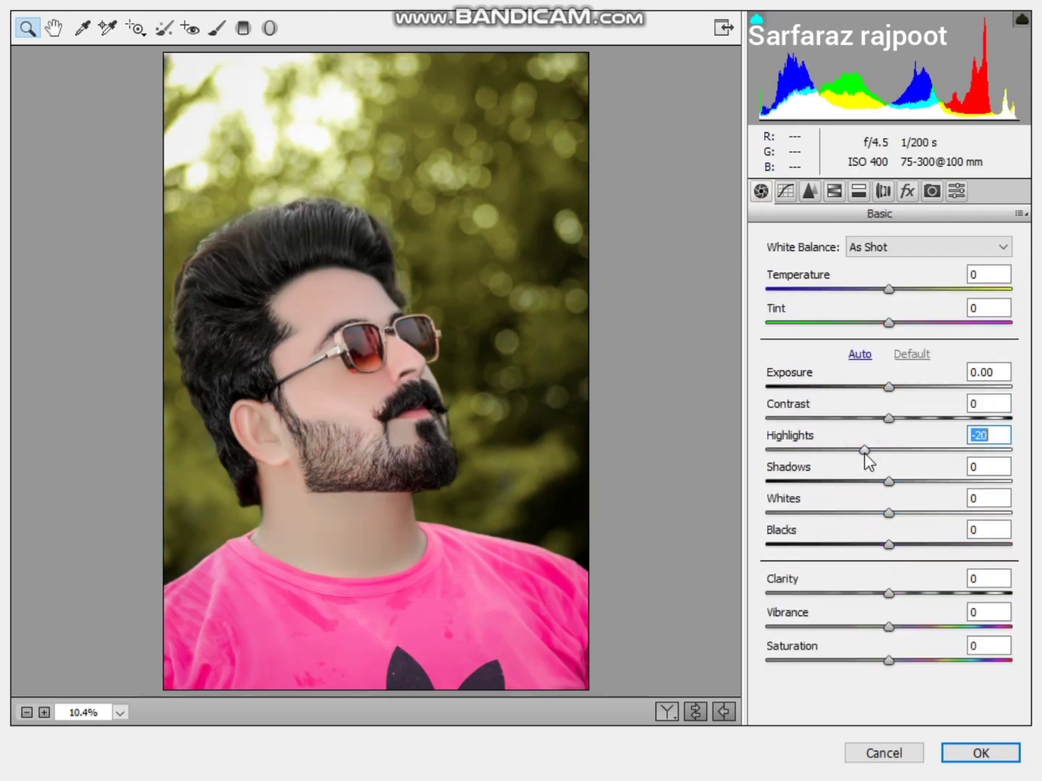
click(889, 481)
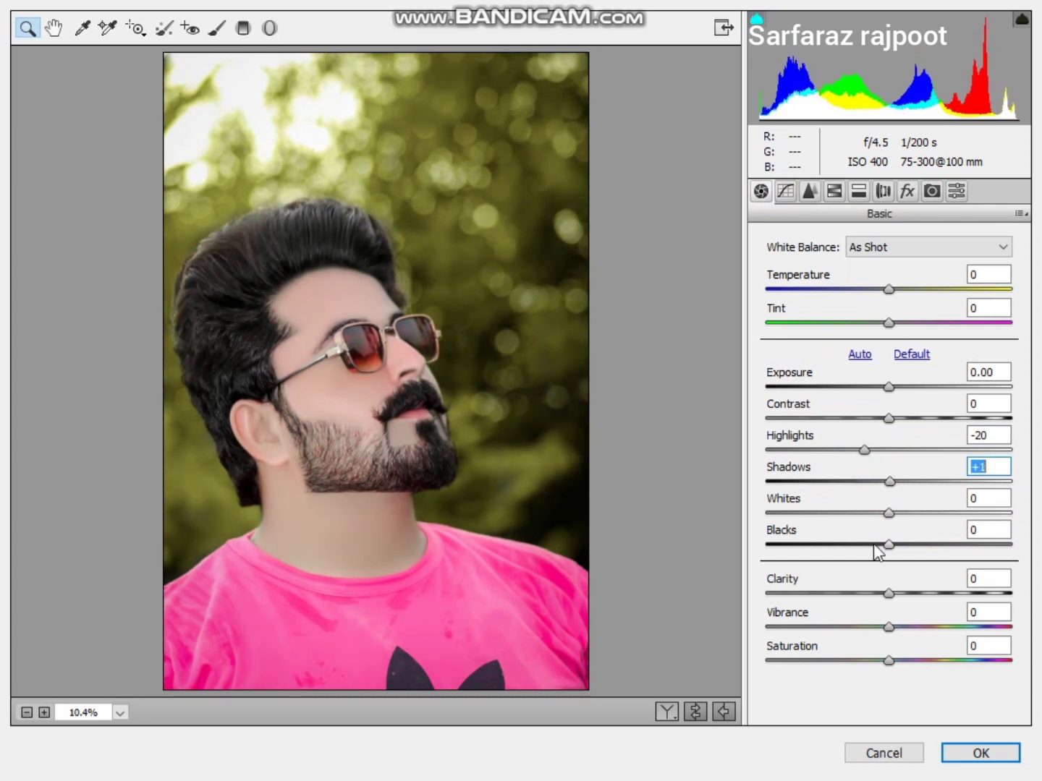
click(863, 544)
Compare noise reduction on and off, keeping luminance 100 and detail 95
click(811, 191)
click(999, 476)
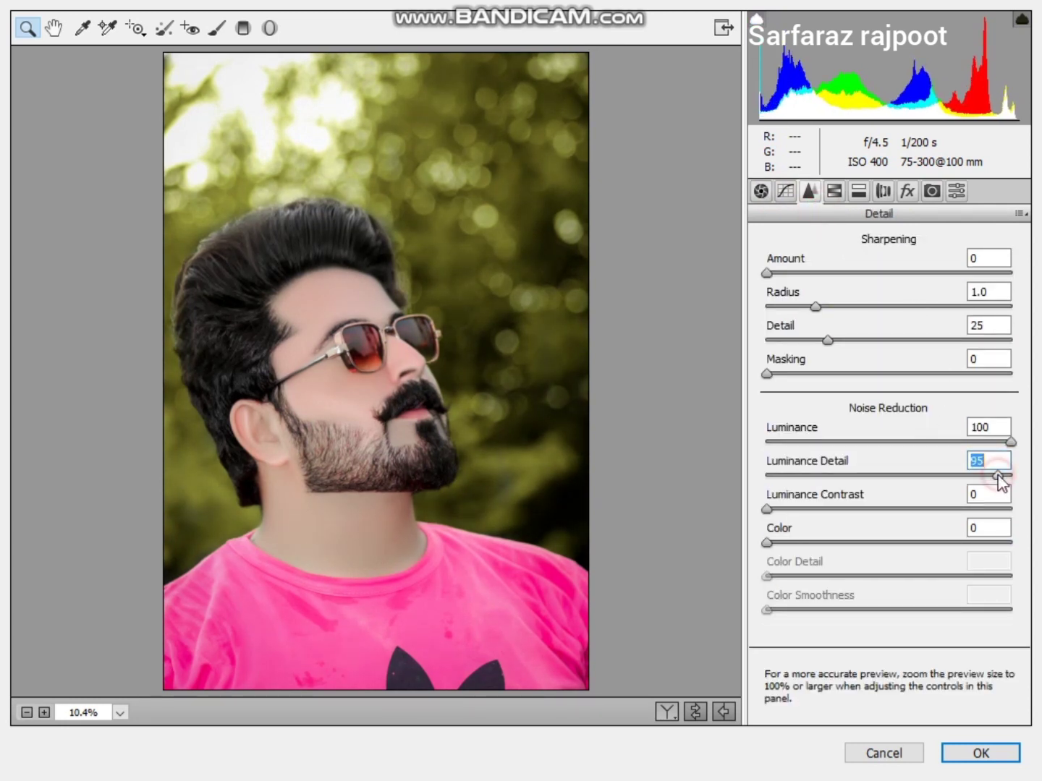
drag(1011, 440, 713, 434)
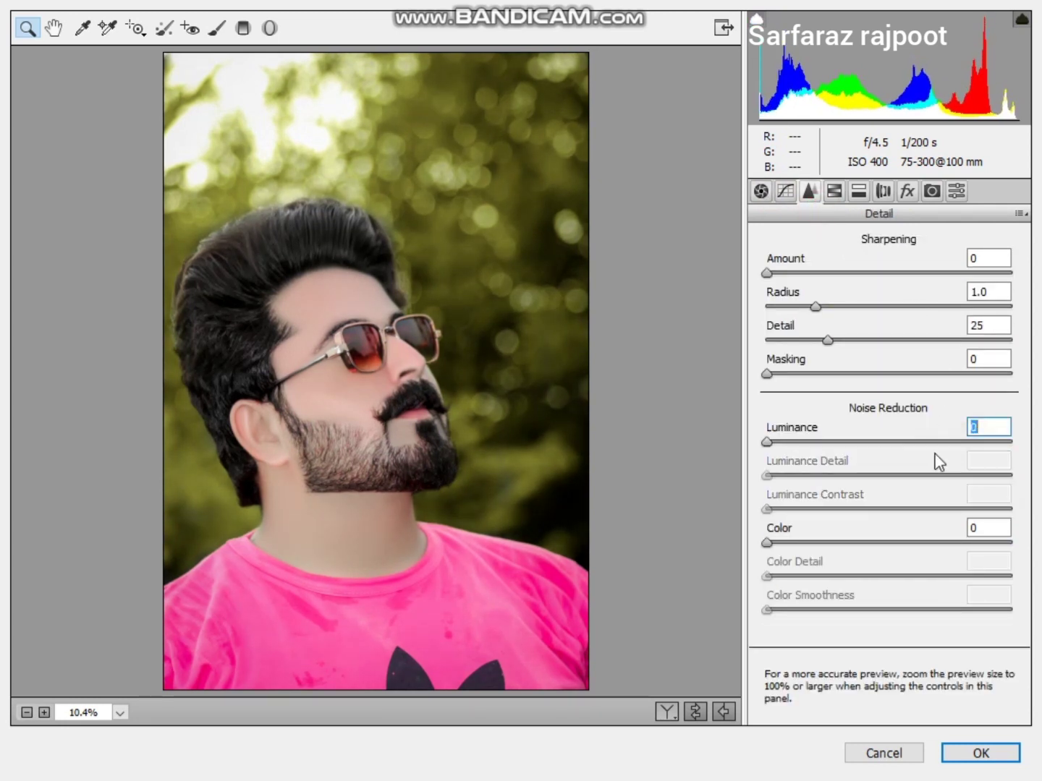
click(943, 438)
click(999, 478)
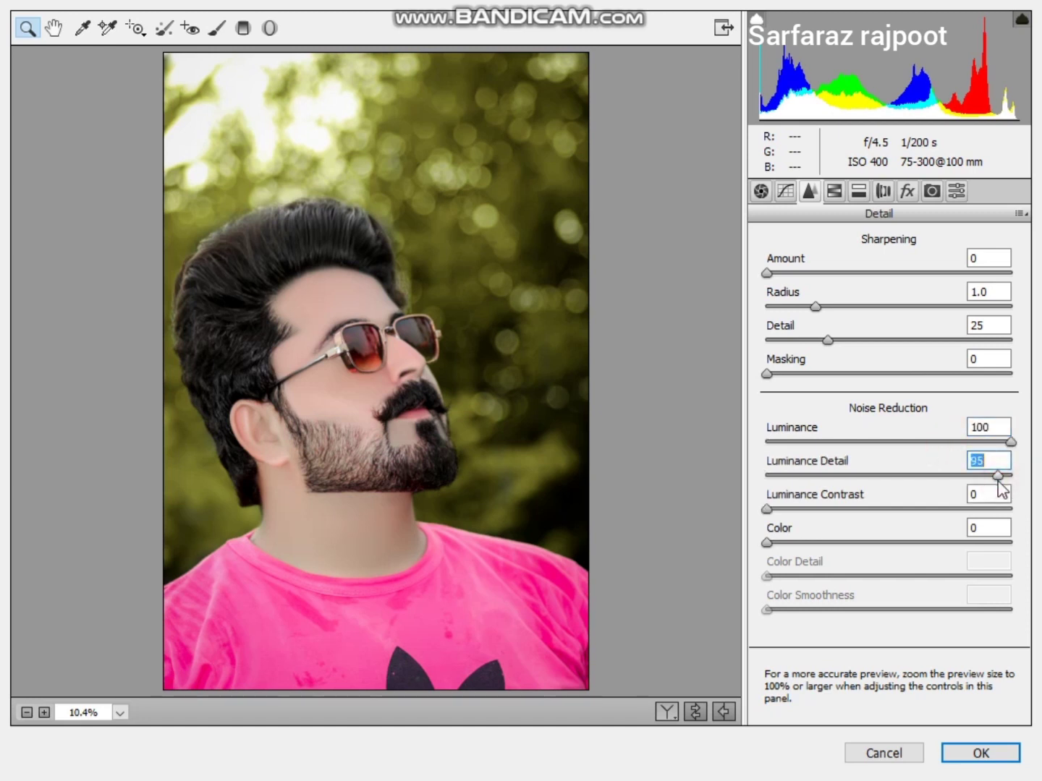
Reset yellow saturation to 0, set yellow hue about +47 and green hue toward -56
click(832, 192)
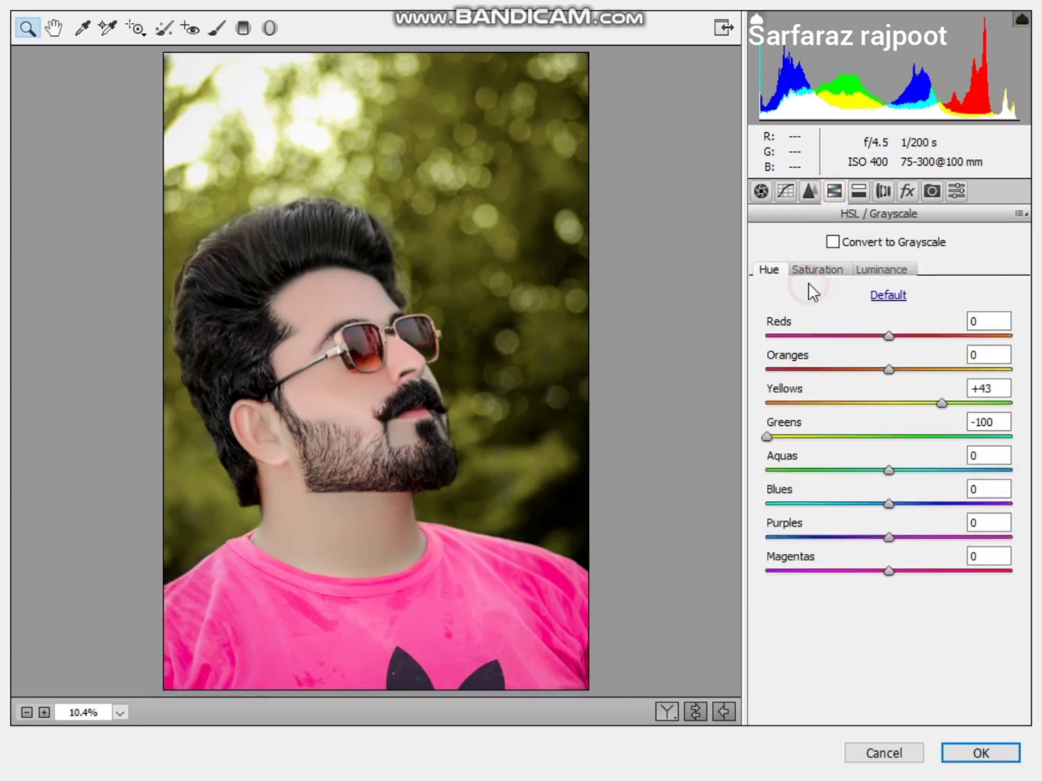
click(814, 271)
click(889, 403)
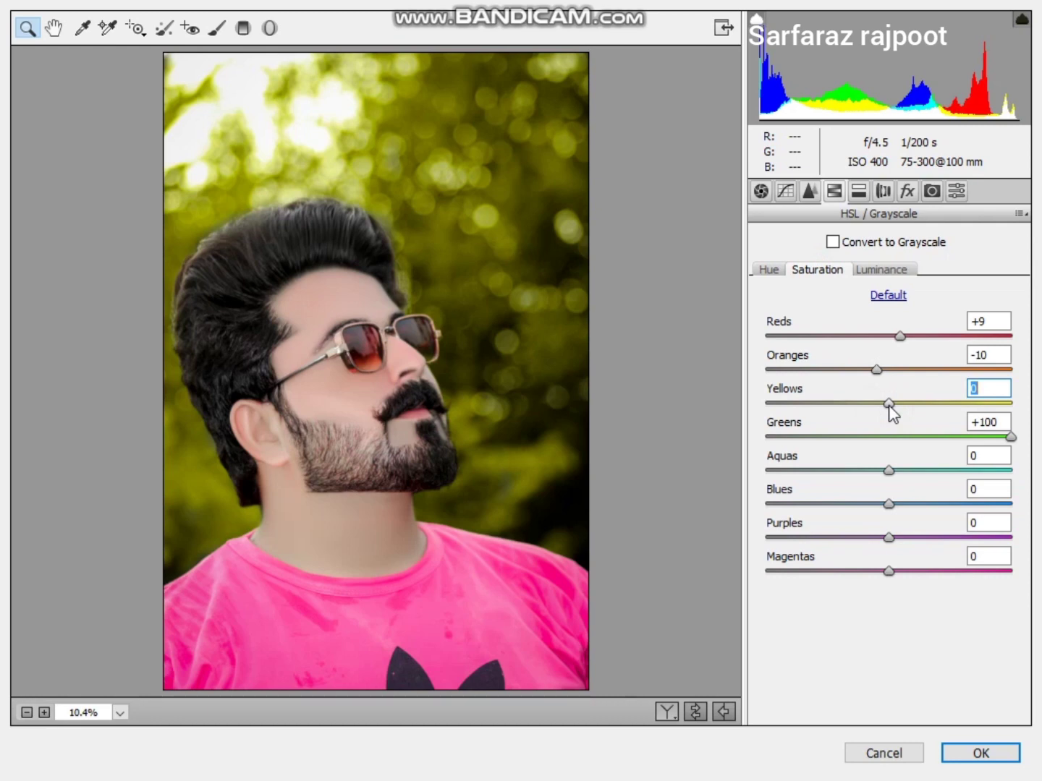
click(769, 270)
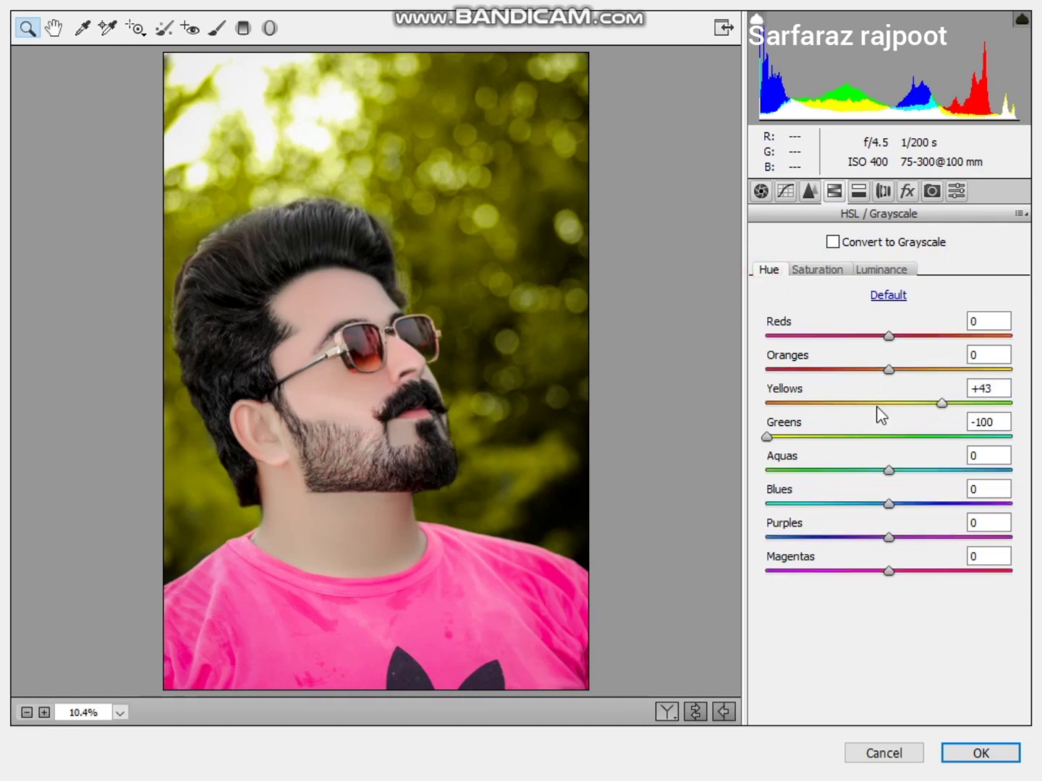
click(784, 405)
key(ctrl+z)
drag(1002, 406, 1040, 416)
drag(804, 438, 821, 438)
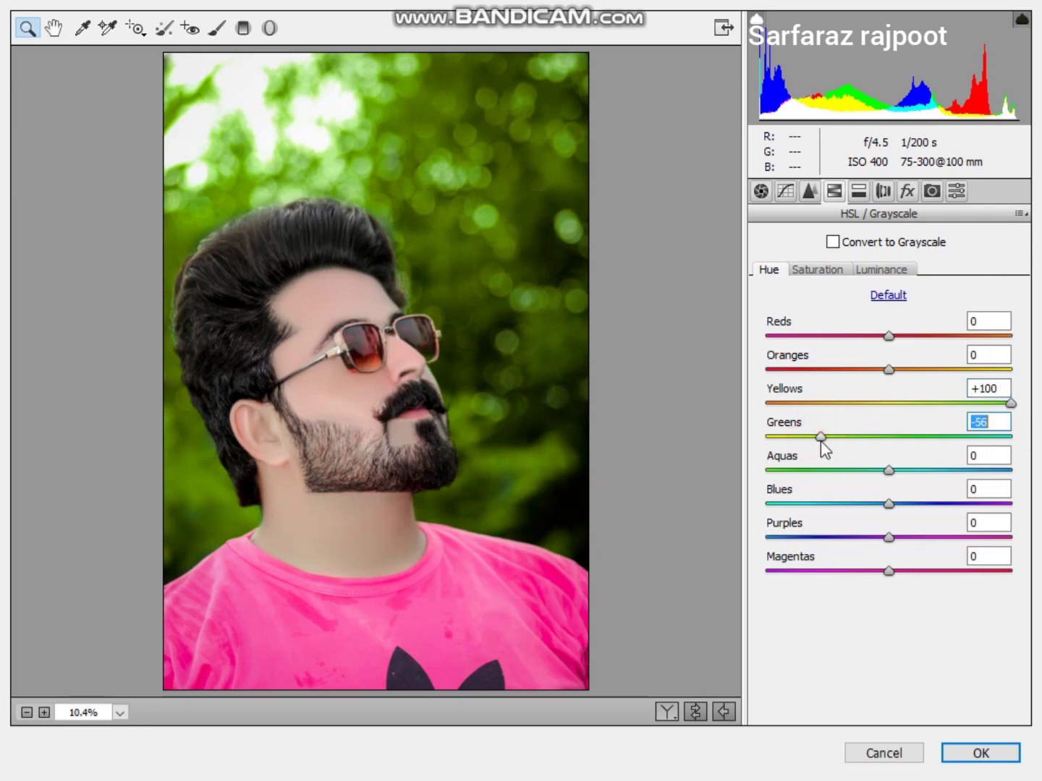
click(947, 404)
Add a -18 edge vignette and set blue primary saturation +8, hue -12
click(907, 191)
click(868, 453)
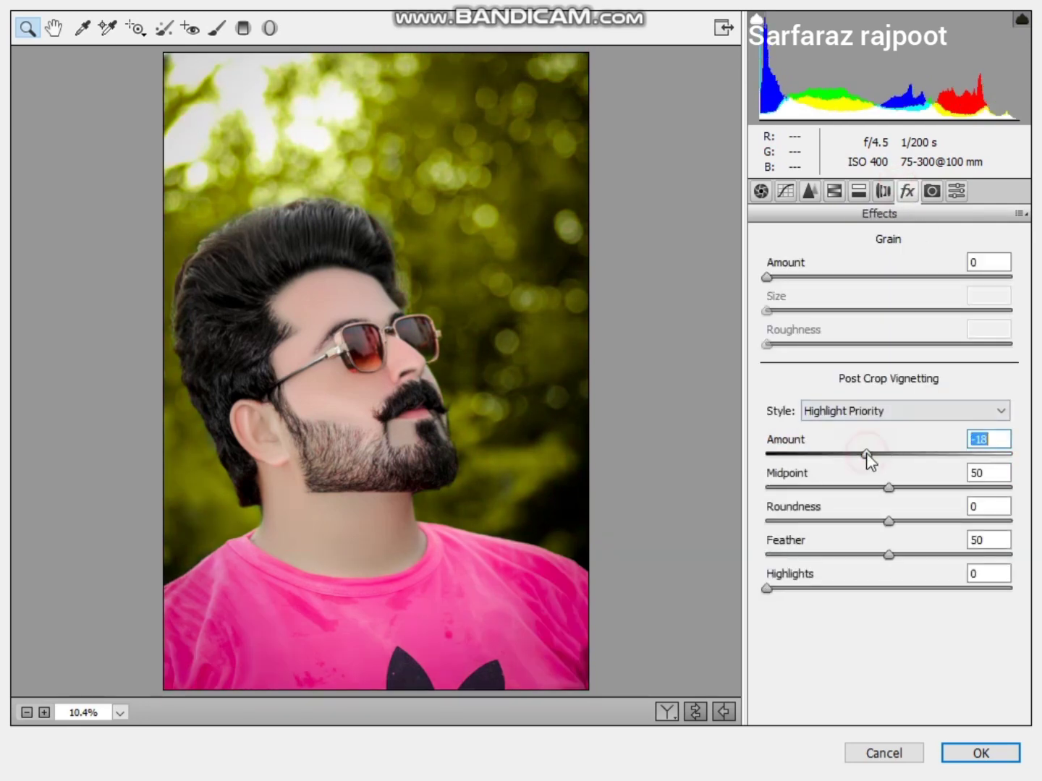
drag(868, 453, 857, 448)
click(933, 192)
drag(888, 605, 898, 605)
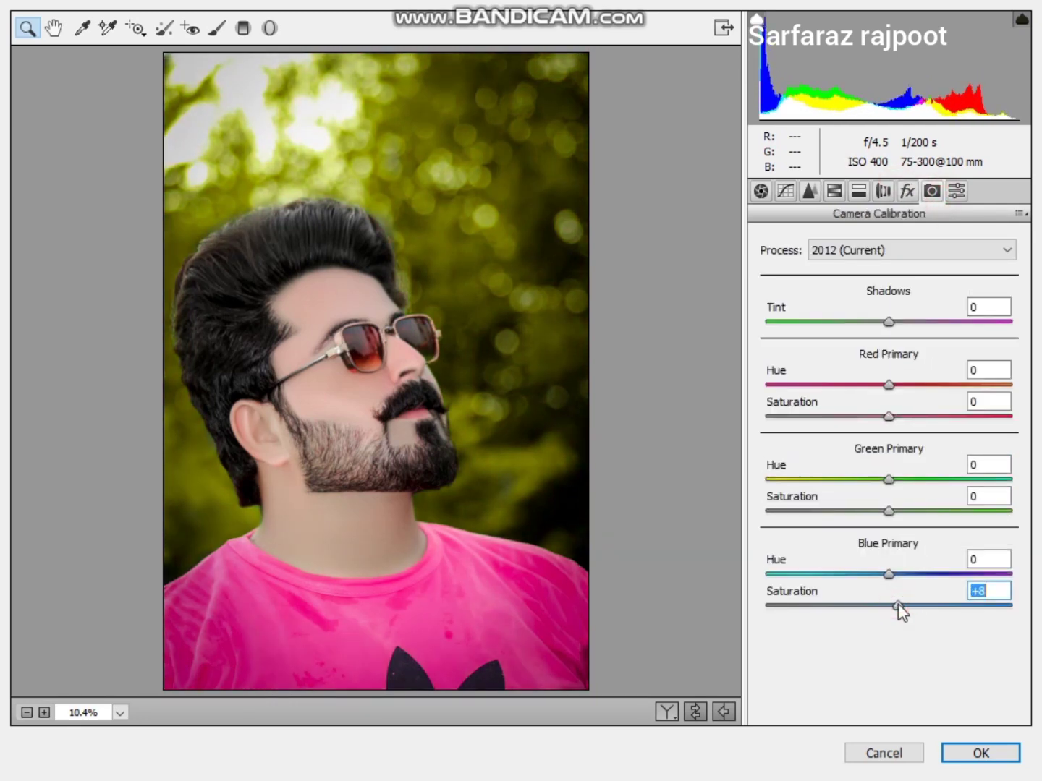
click(876, 575)
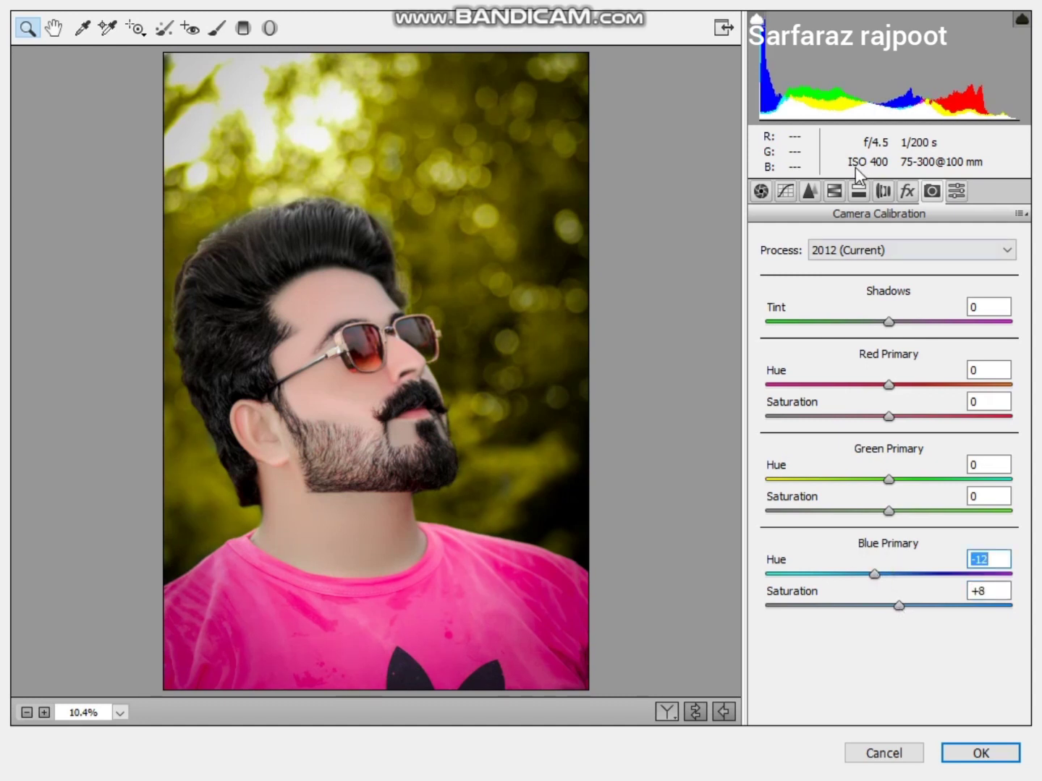
Lower orange saturation further and apply the Camera Raw adjustments
click(859, 192)
click(818, 270)
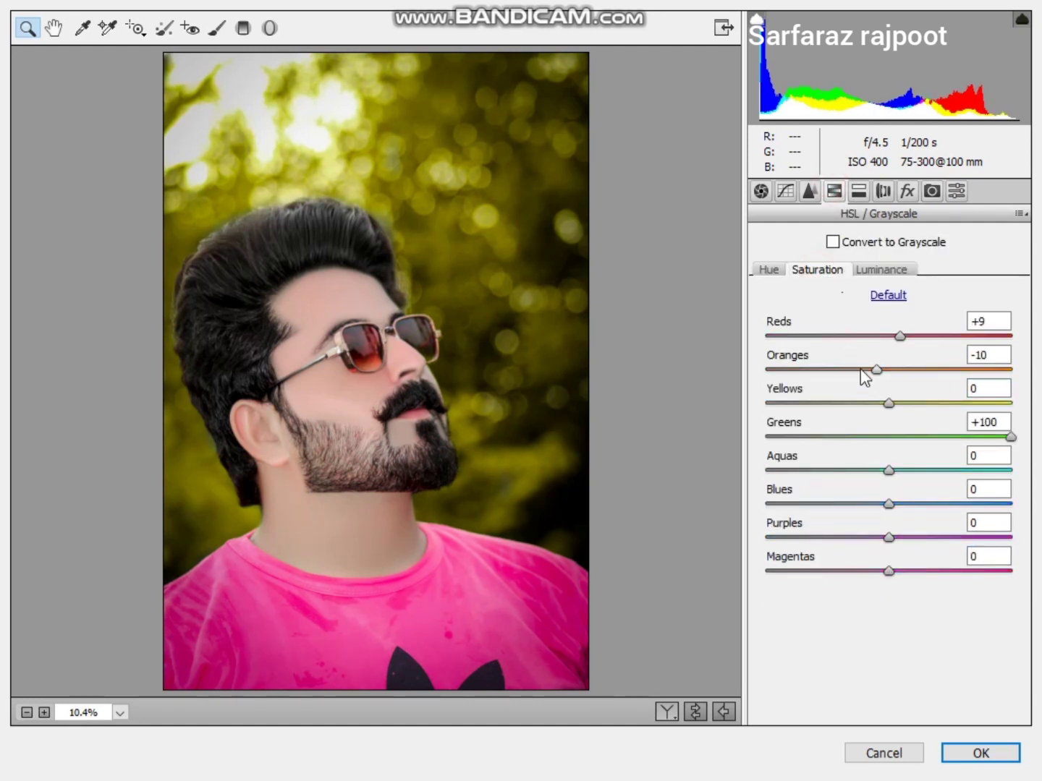
click(861, 369)
click(987, 756)
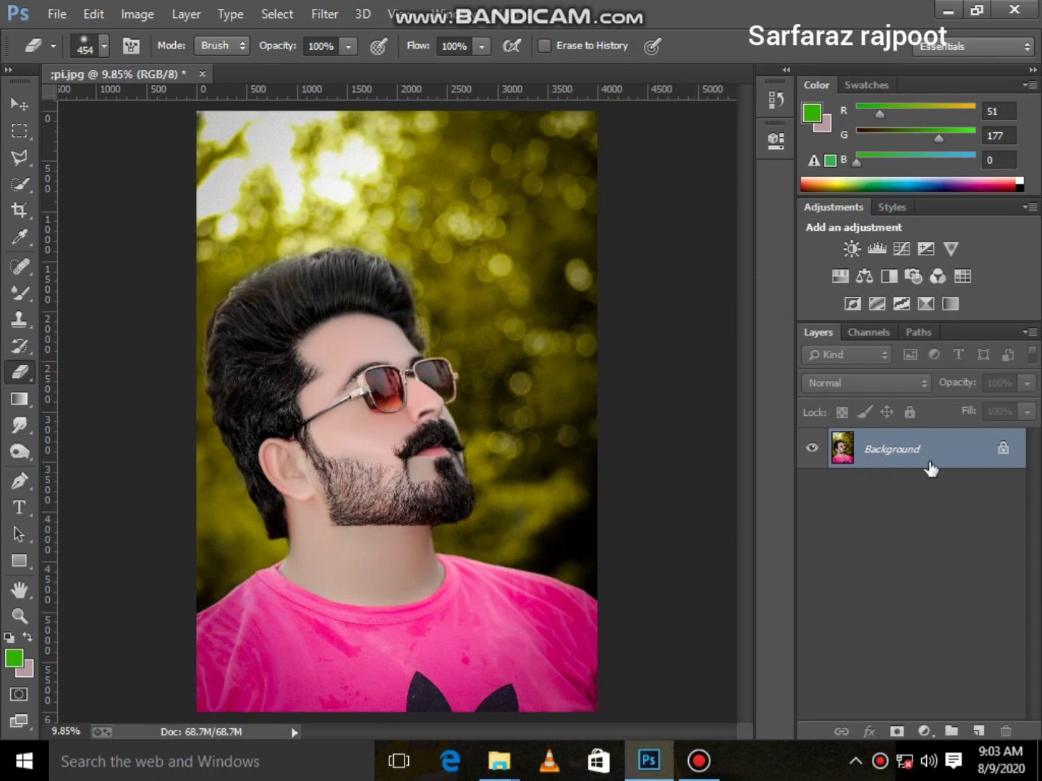
Add a Selective Color adjustment pushing Yellows cyan to +58
click(924, 732)
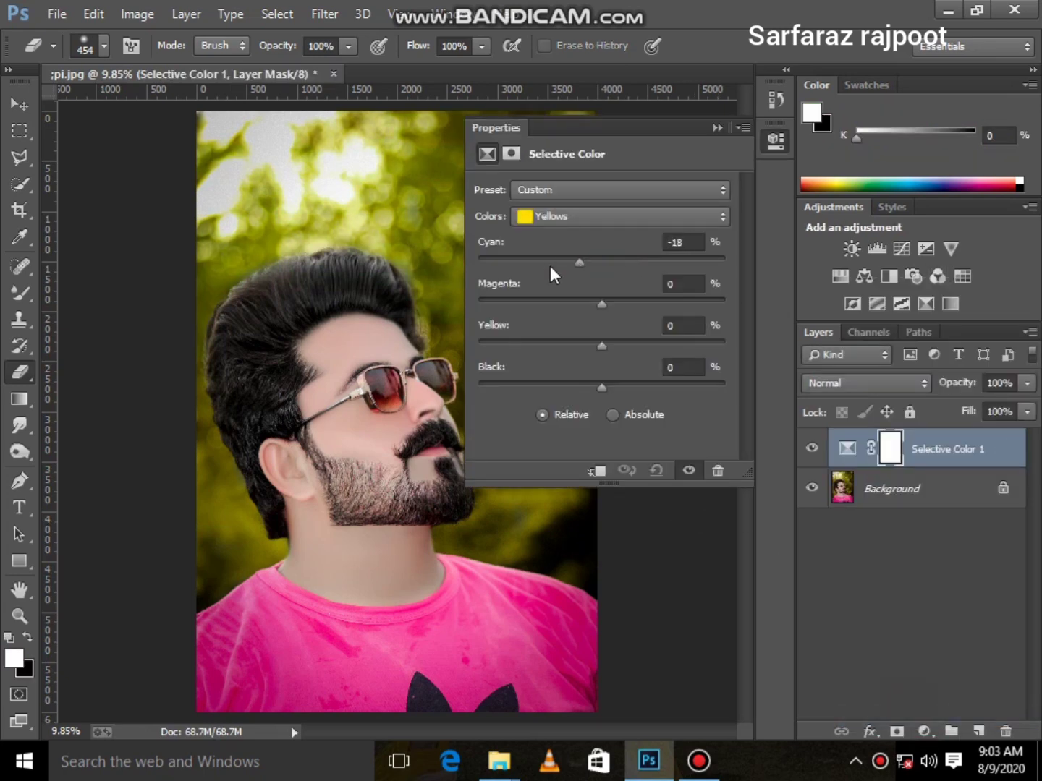
drag(550, 267, 674, 268)
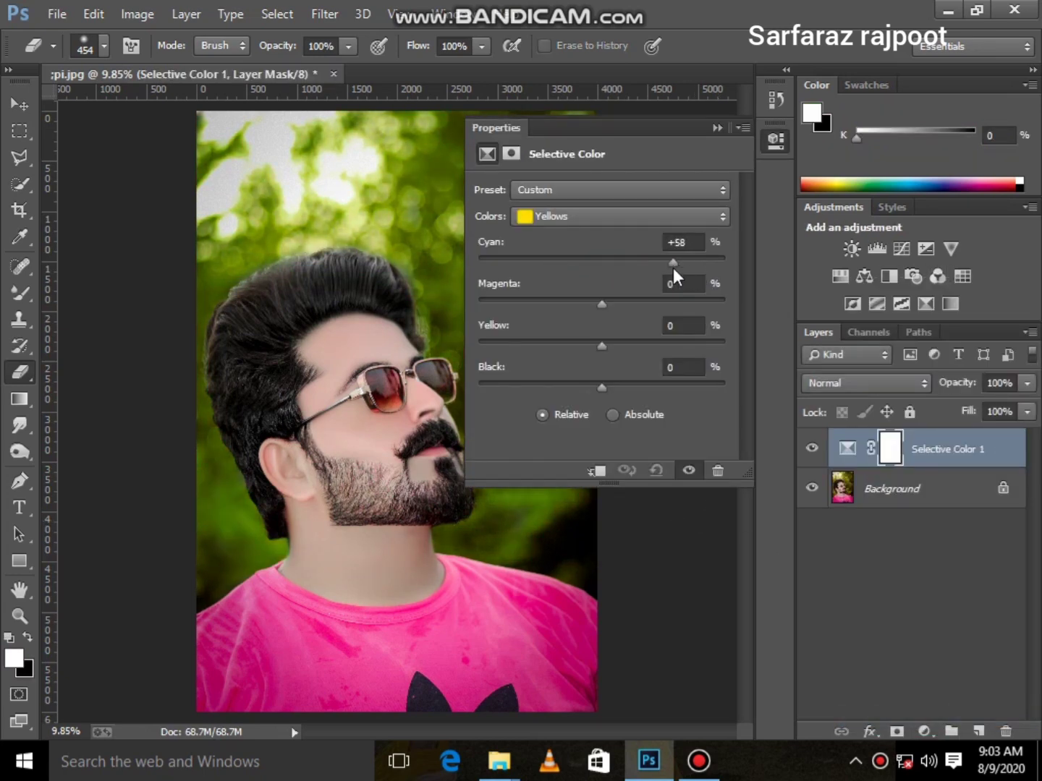
drag(602, 346, 577, 346)
Merge all visible layers and duplicate the merged Background layer
click(717, 128)
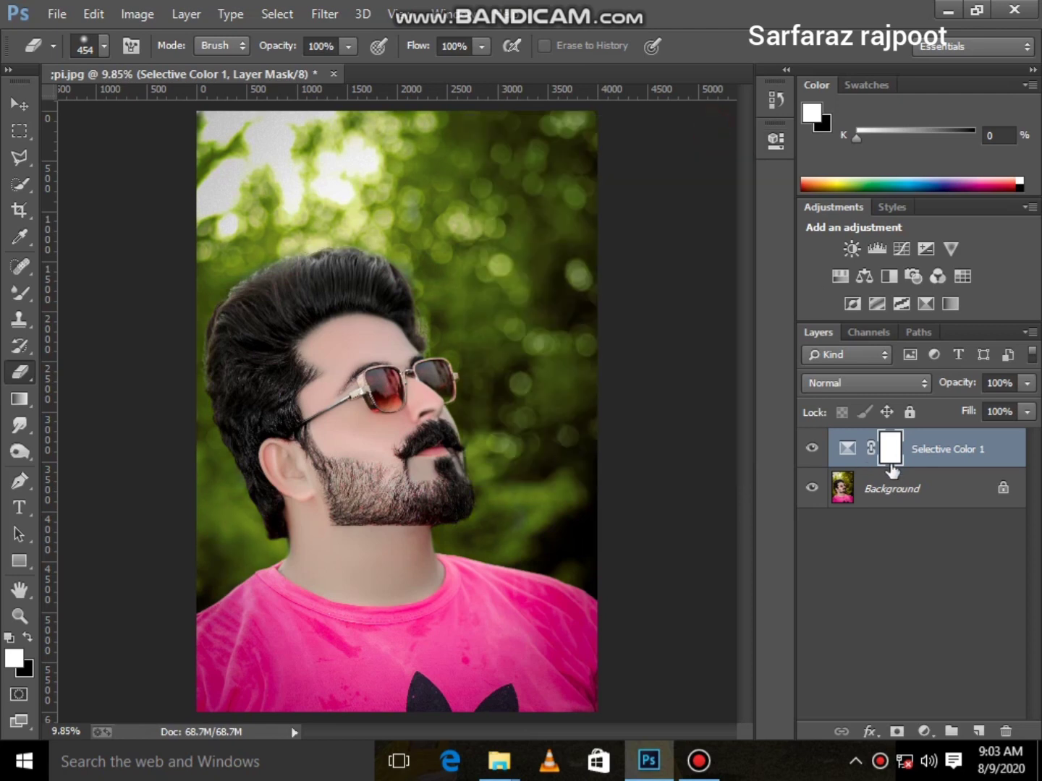
right_click(897, 491)
click(941, 648)
drag(917, 463, 978, 733)
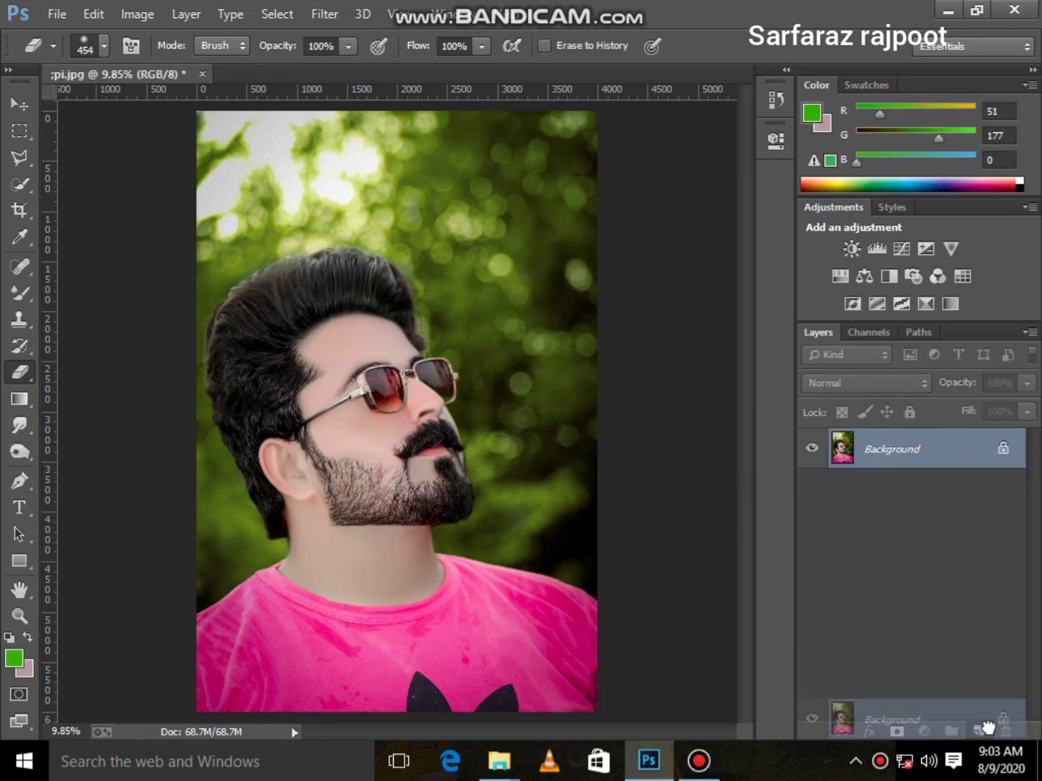
Give the copy a white Stroke effect positioned Inside
click(868, 733)
click(900, 547)
click(510, 184)
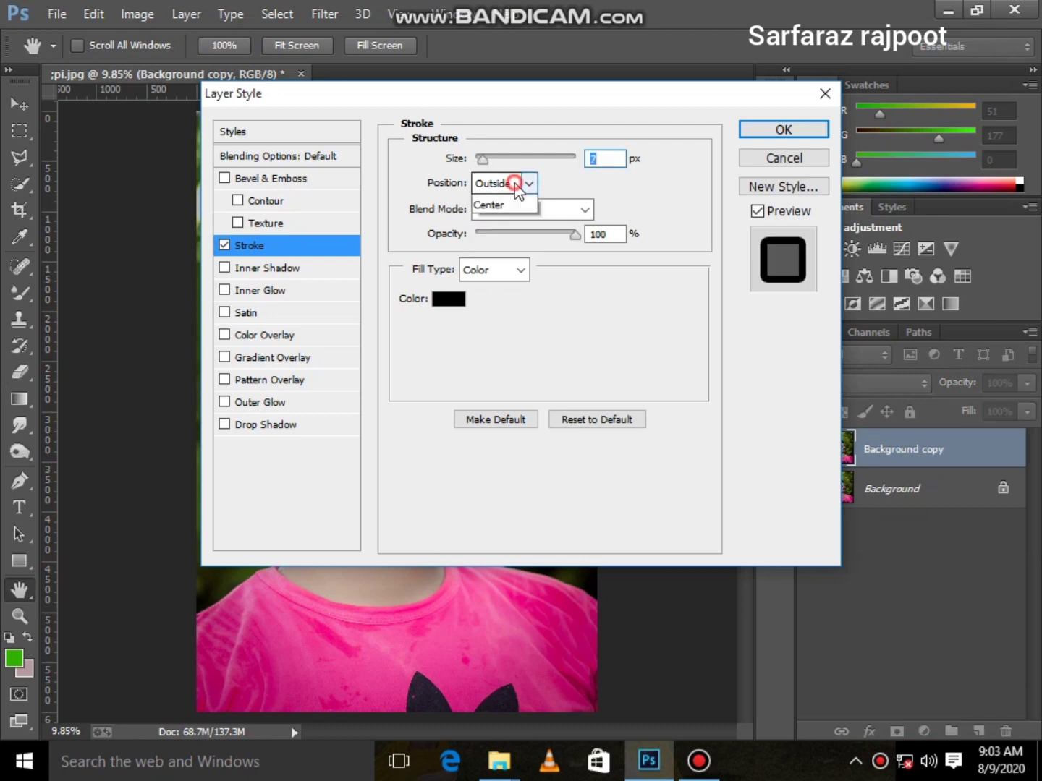
click(499, 160)
click(444, 296)
click(262, 190)
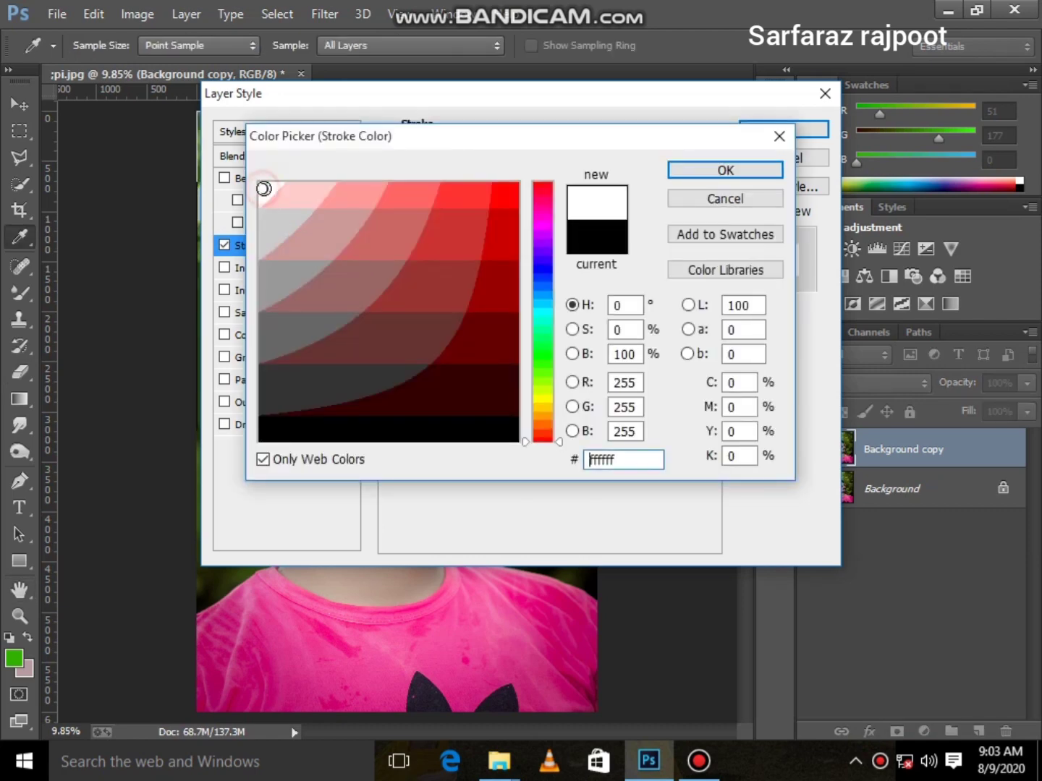
click(726, 172)
click(783, 129)
Merge the stroked copy down into a single layer
right_click(896, 536)
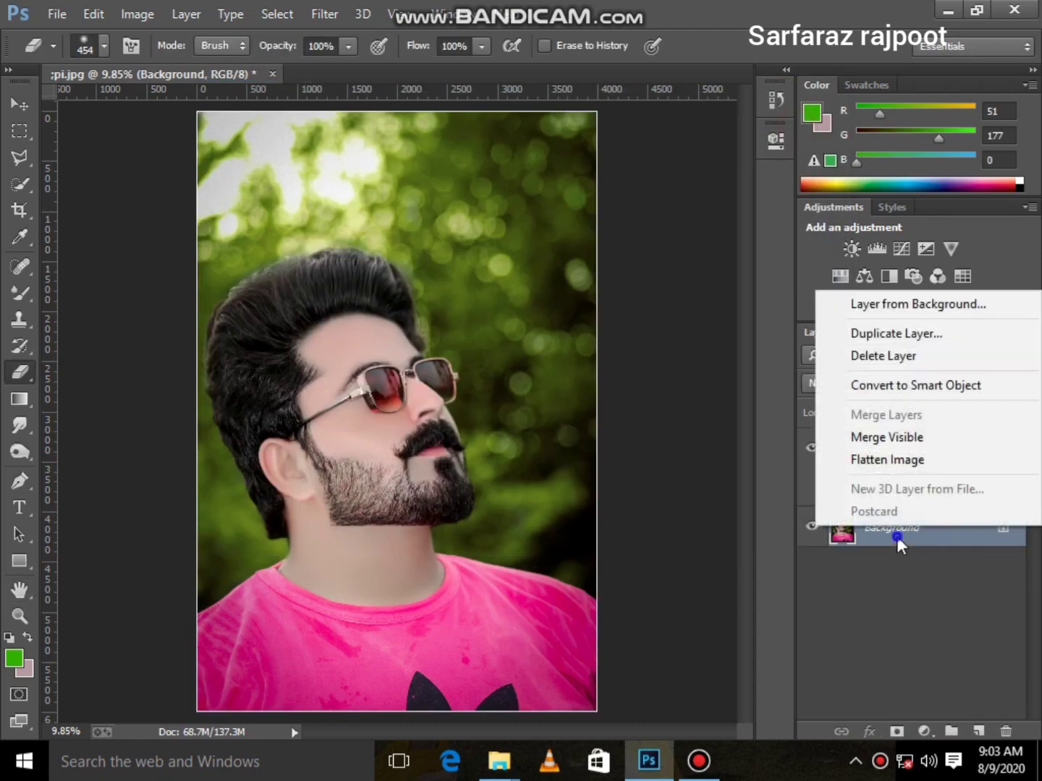
click(895, 534)
right_click(898, 535)
click(905, 447)
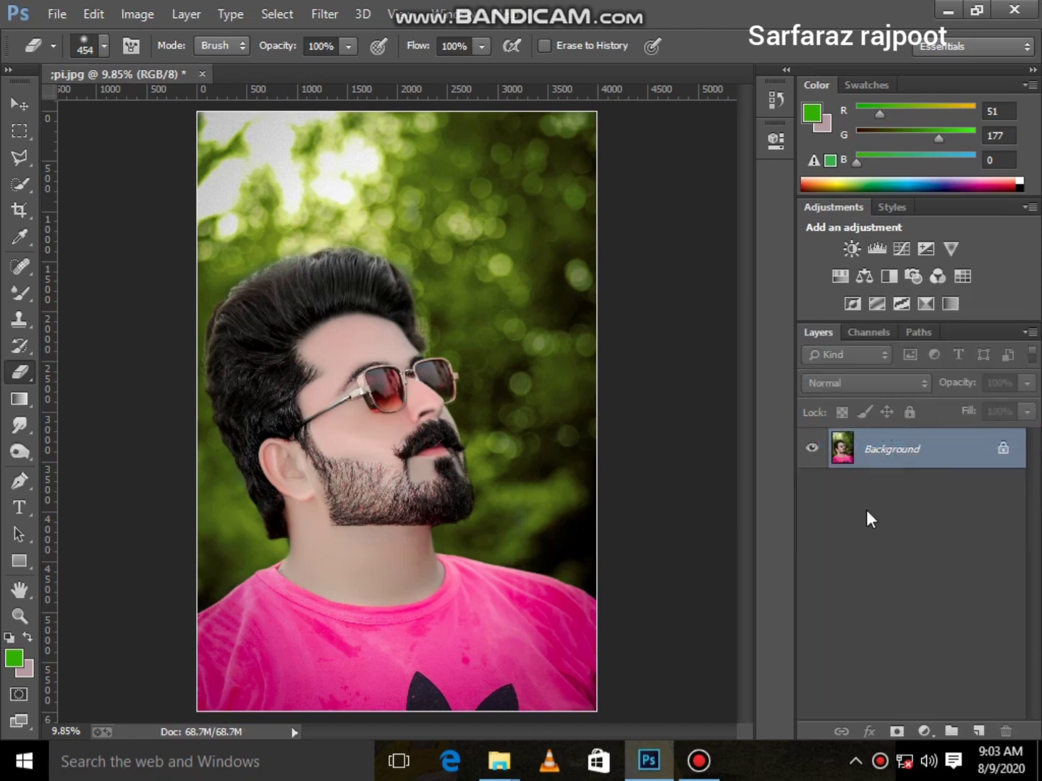
Open the Camera Raw Filter on the flattened photo
click(42, 13)
click(298, 195)
click(325, 14)
click(408, 133)
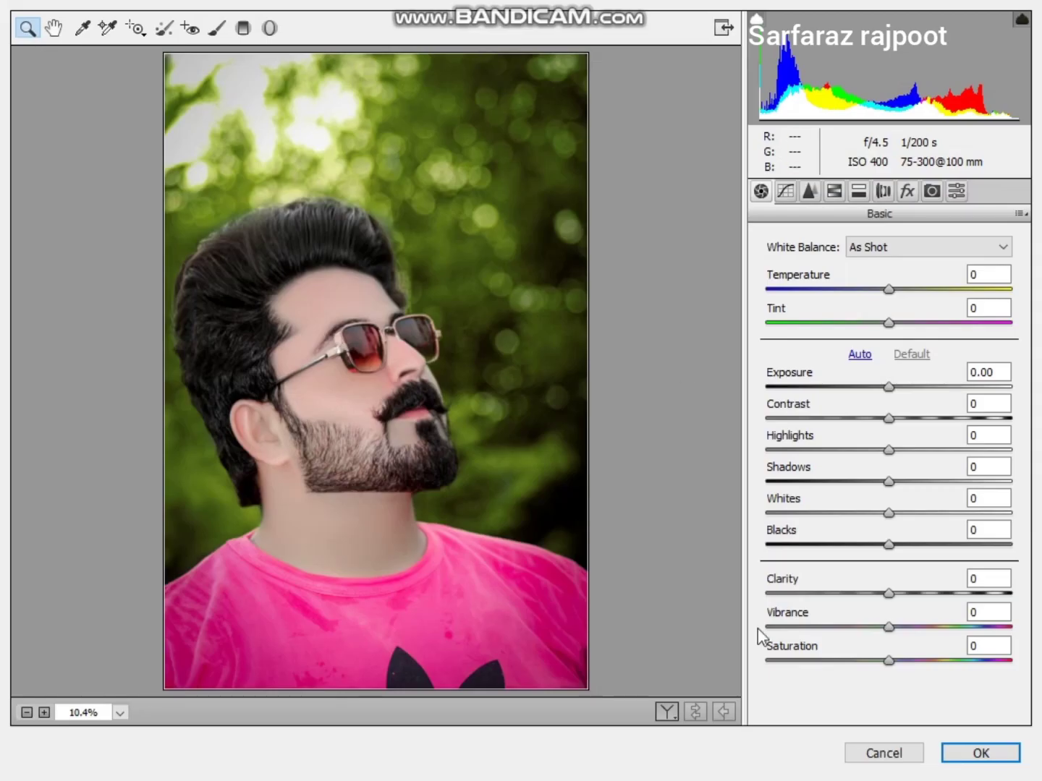
click(904, 753)
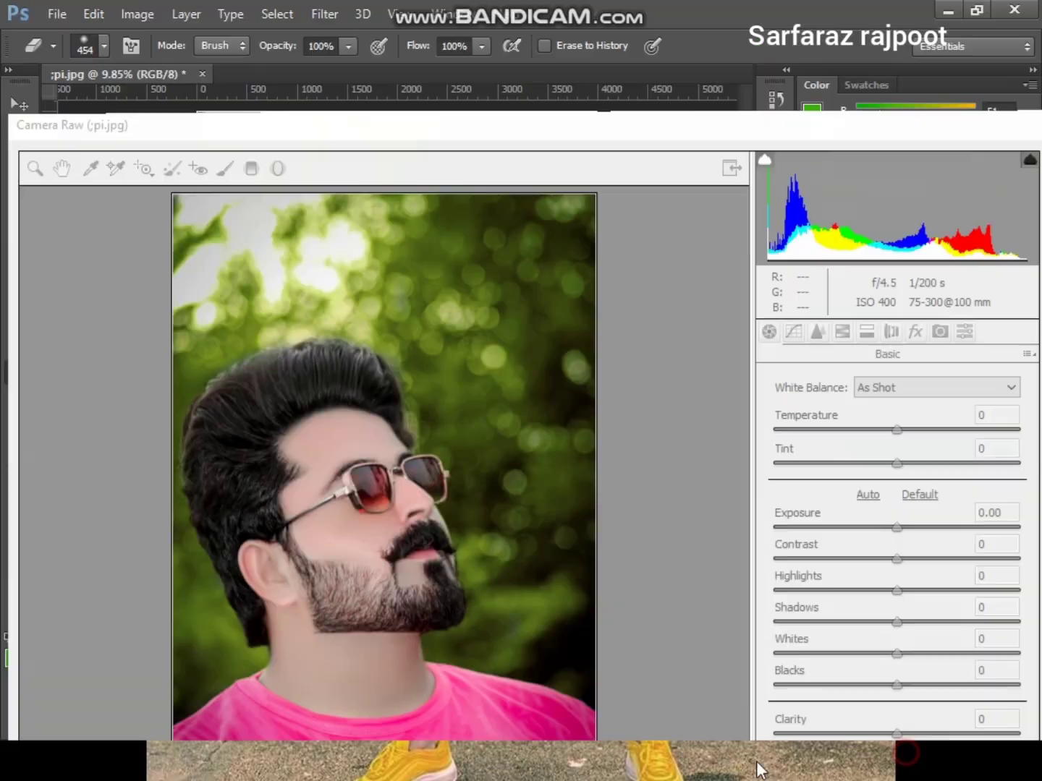
click(324, 17)
click(406, 134)
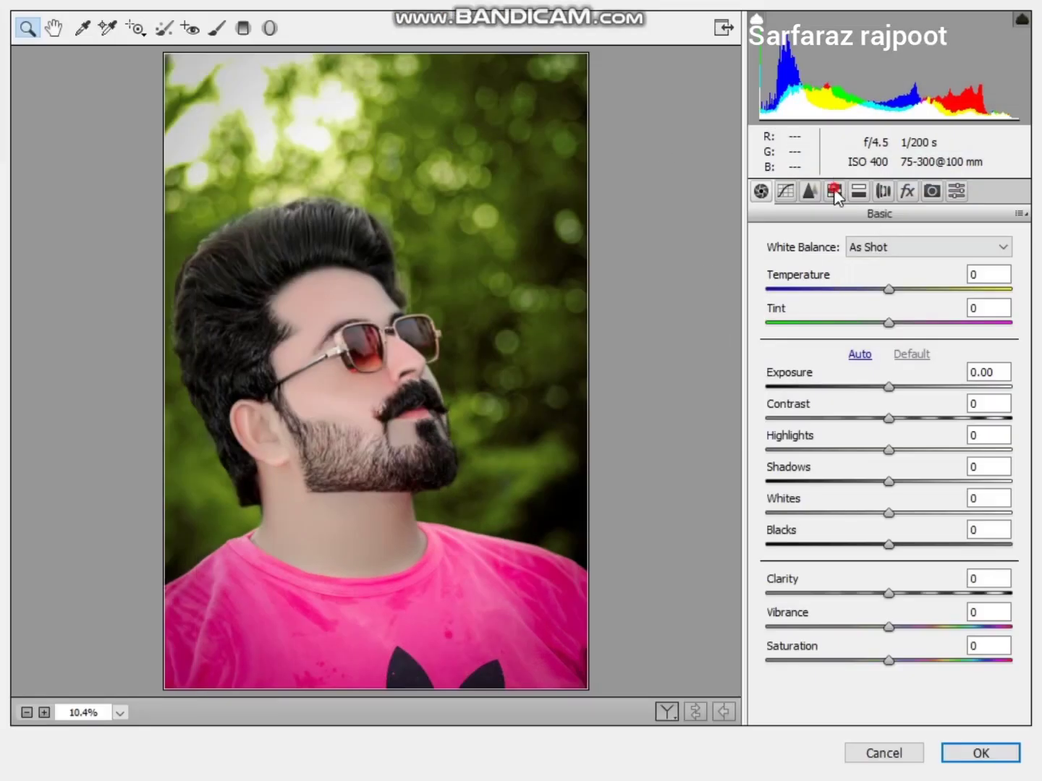
Set HSL oranges saturation -12, reds +8, adjust greens, and apply the grade
click(835, 191)
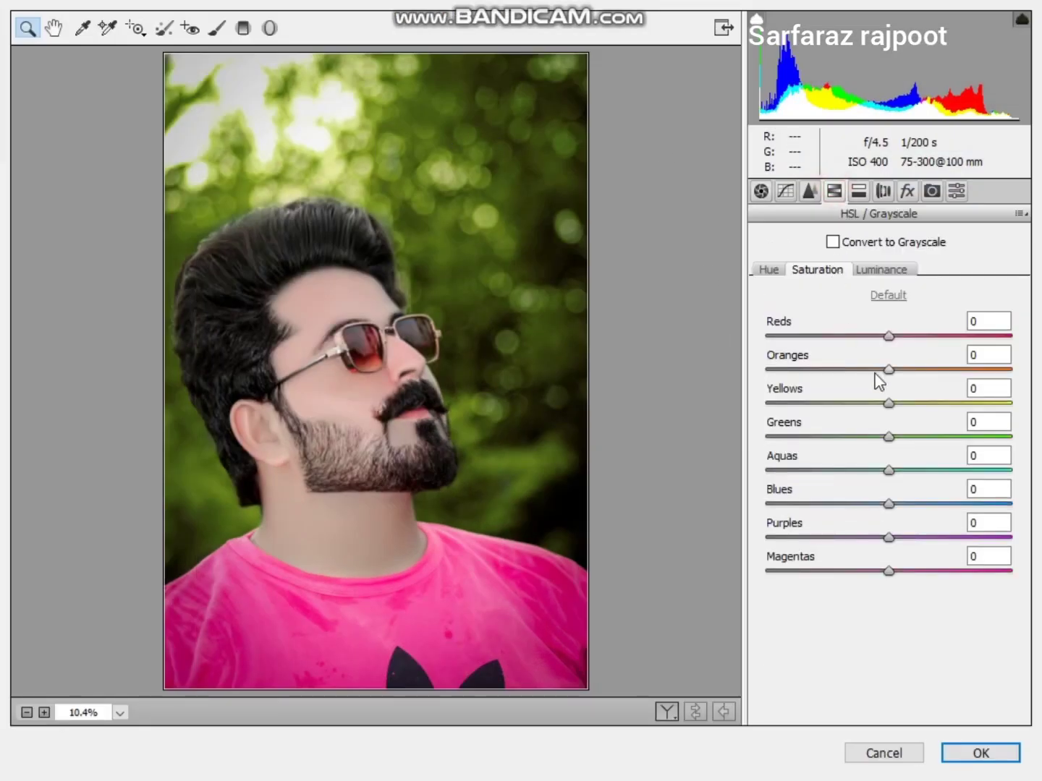
click(875, 369)
drag(901, 337, 905, 335)
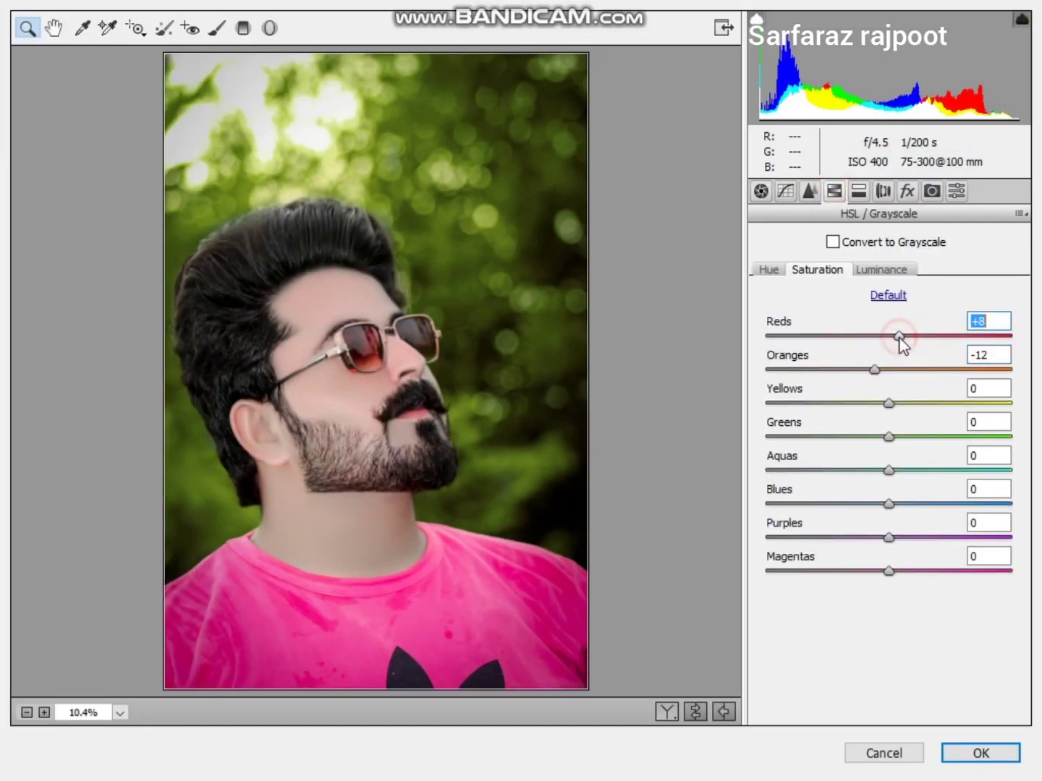
mouse_move(916, 437)
mouse_down()
mouse_move(948, 436)
mouse_move(837, 437)
mouse_up()
click(771, 272)
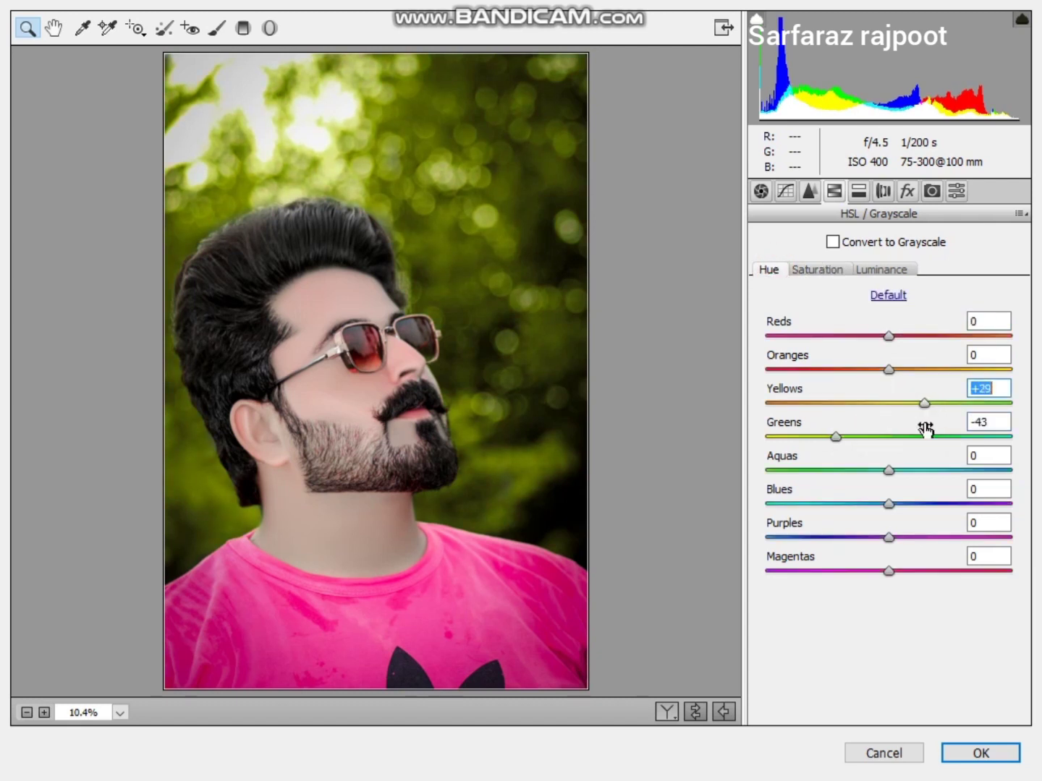
click(977, 758)
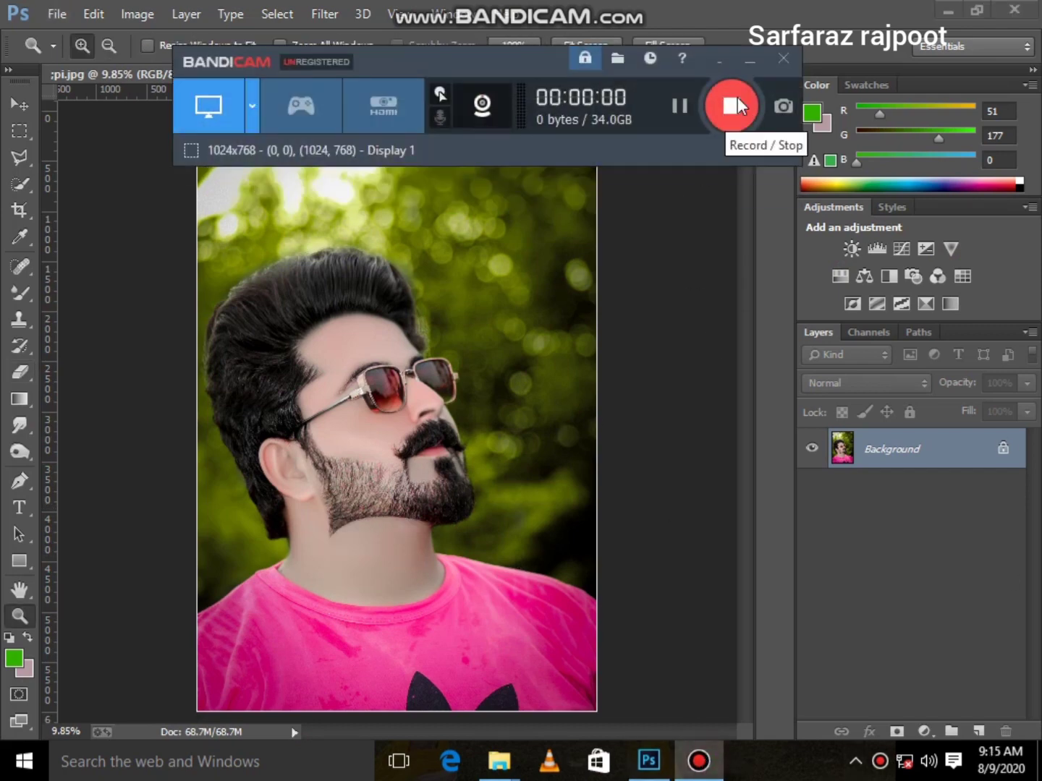
Zoom in on the temple and outline the cheek below the glasses arm with Polygonal Lasso
click(374, 384)
click(262, 342)
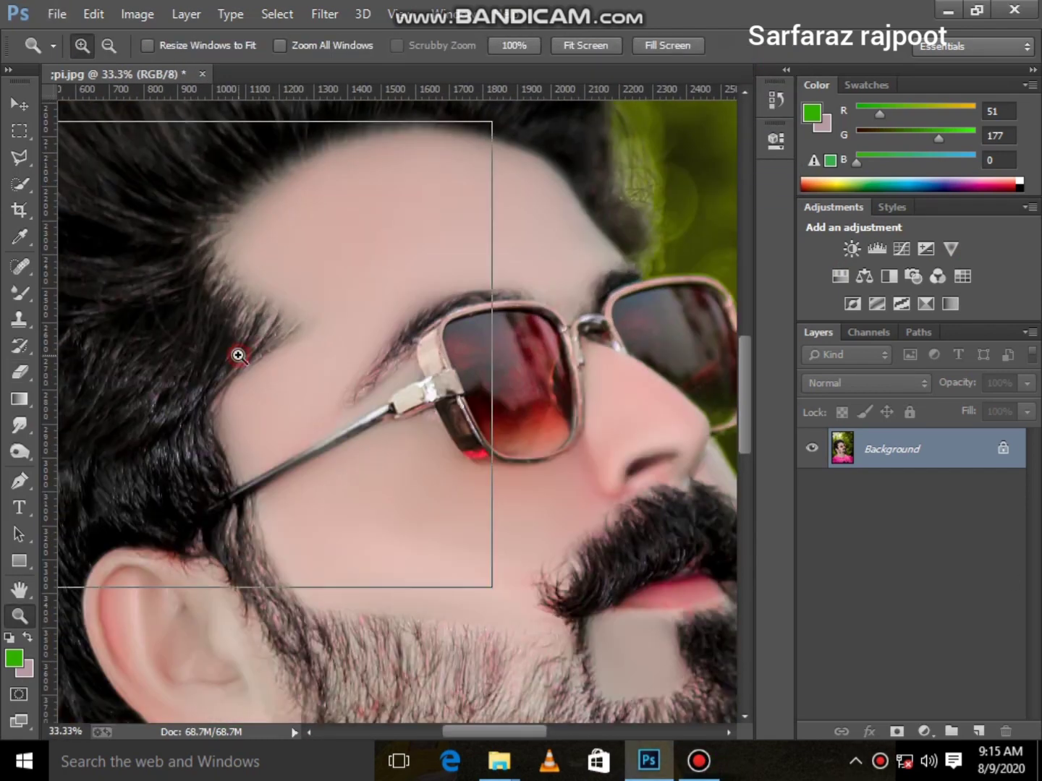
click(236, 353)
click(20, 157)
scroll(255, 370, up, 3)
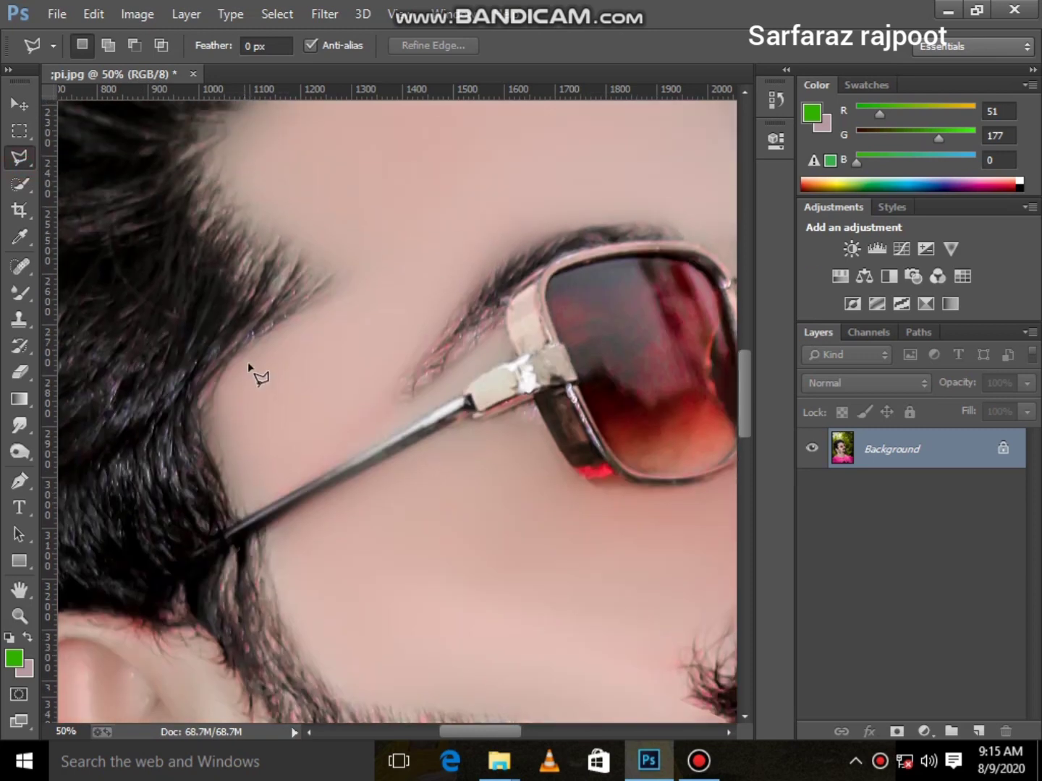
scroll(341, 388, down, 2)
scroll(265, 347, down, 3)
click(247, 328)
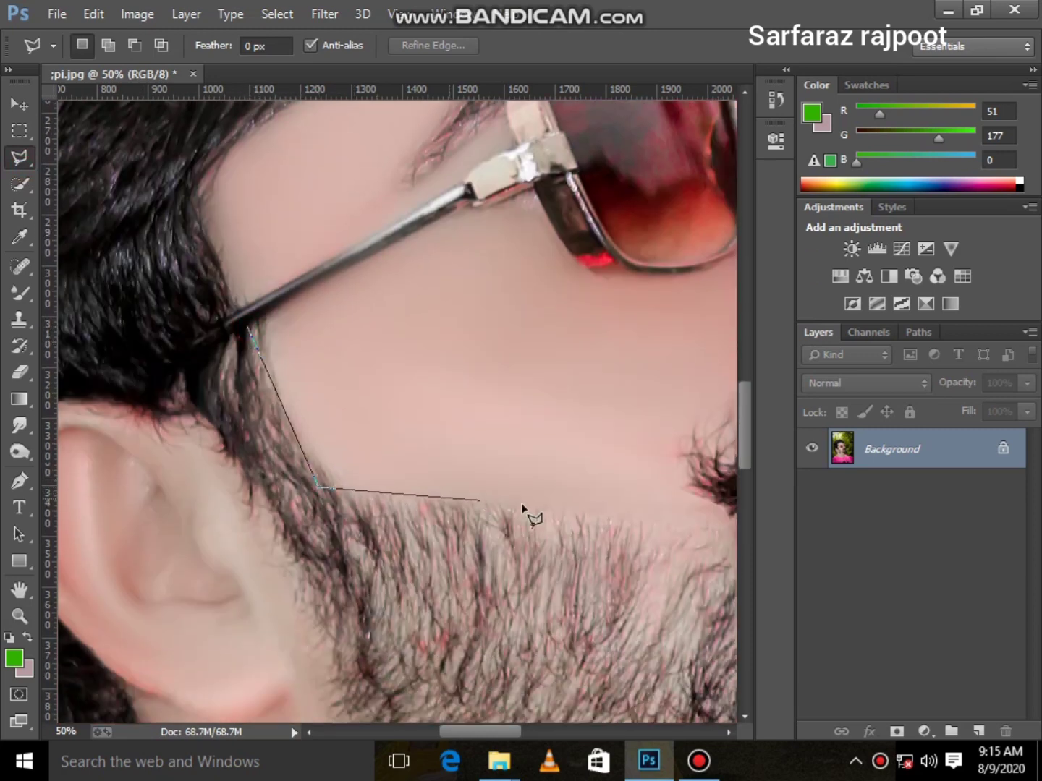
click(690, 527)
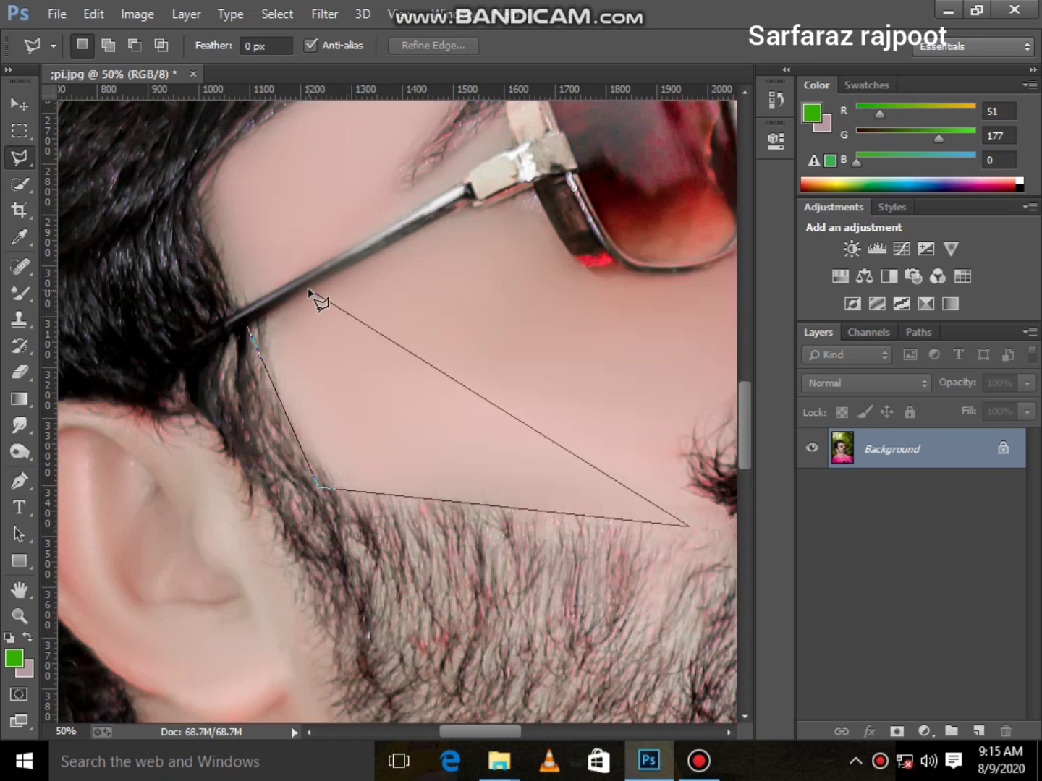
click(248, 328)
Smooth the cheek skin with the Mixer Brush, then deselect
click(21, 293)
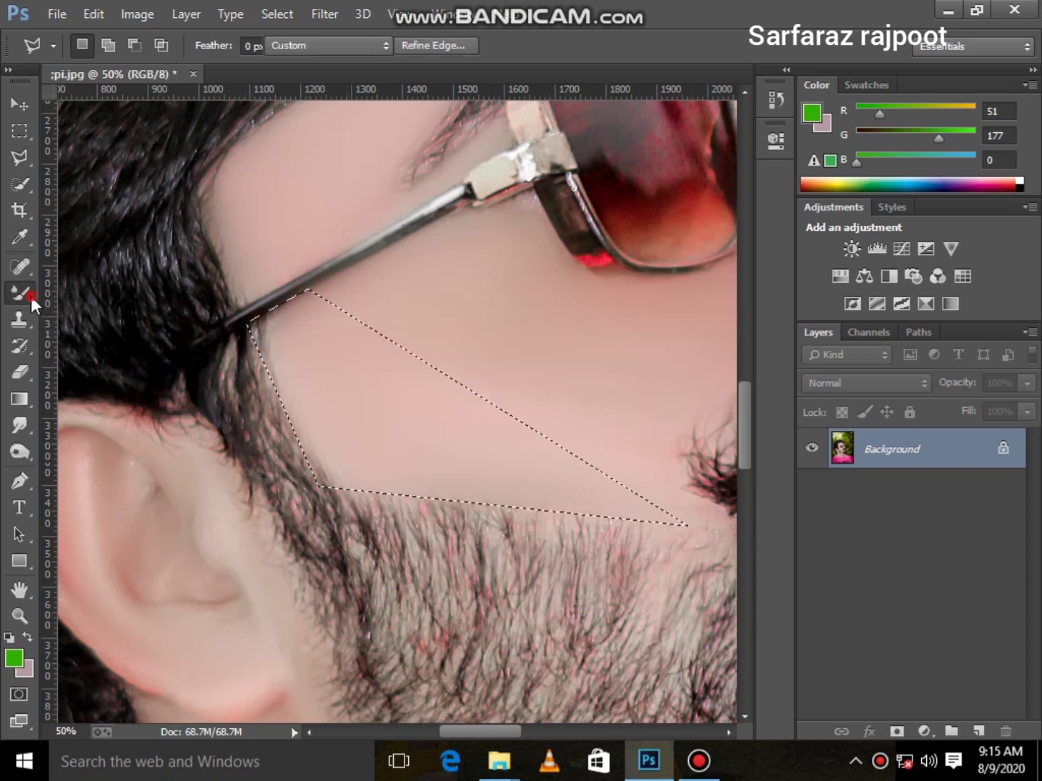
drag(286, 373, 322, 401)
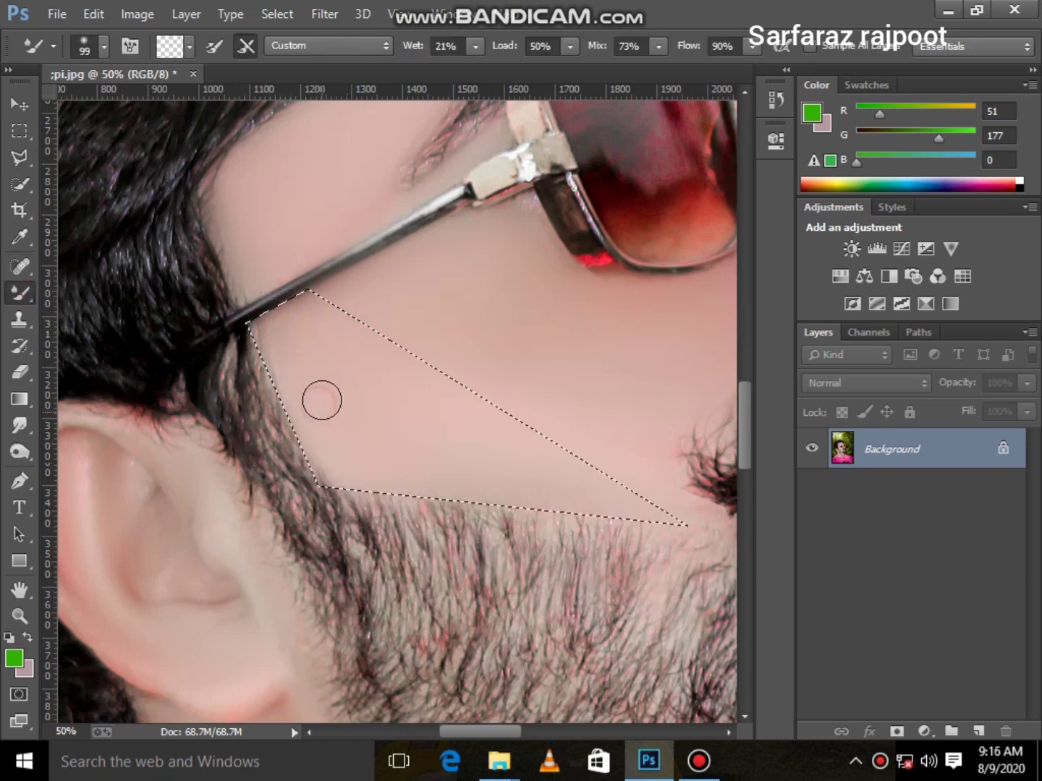
click(20, 157)
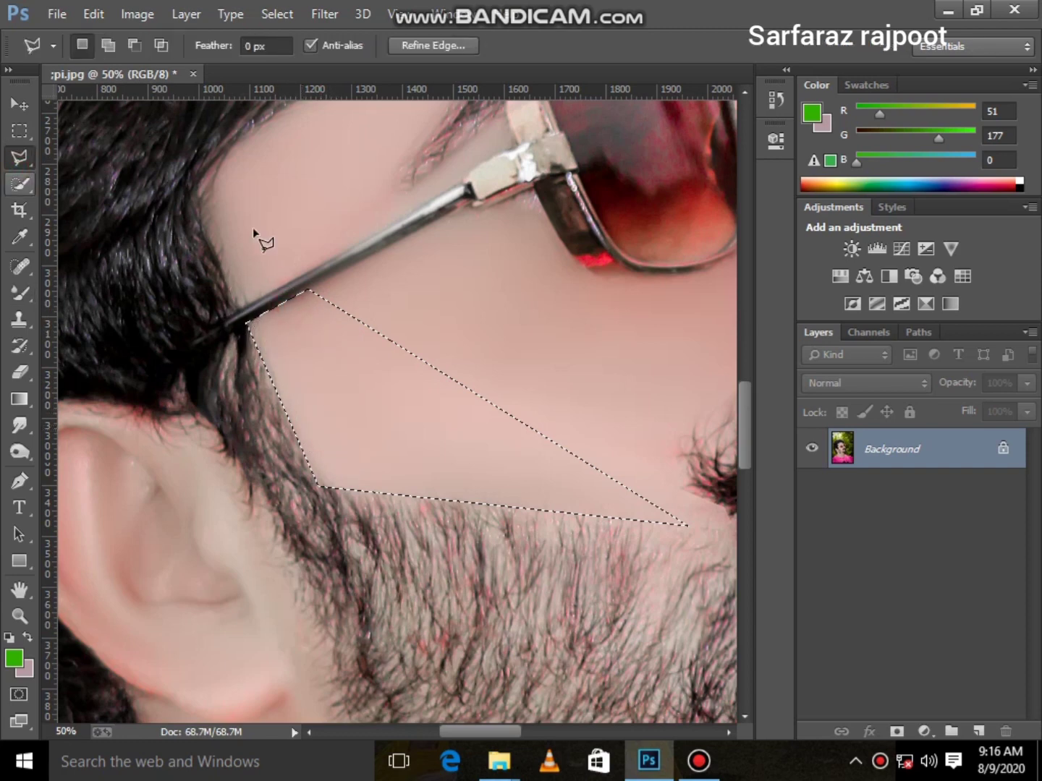
right_click(253, 228)
click(324, 244)
Adjust the Mixer Brush settings and smooth the temple and forehead skin
scroll(324, 244, down, 3)
scroll(324, 244, up, 4)
click(17, 293)
right_click(348, 384)
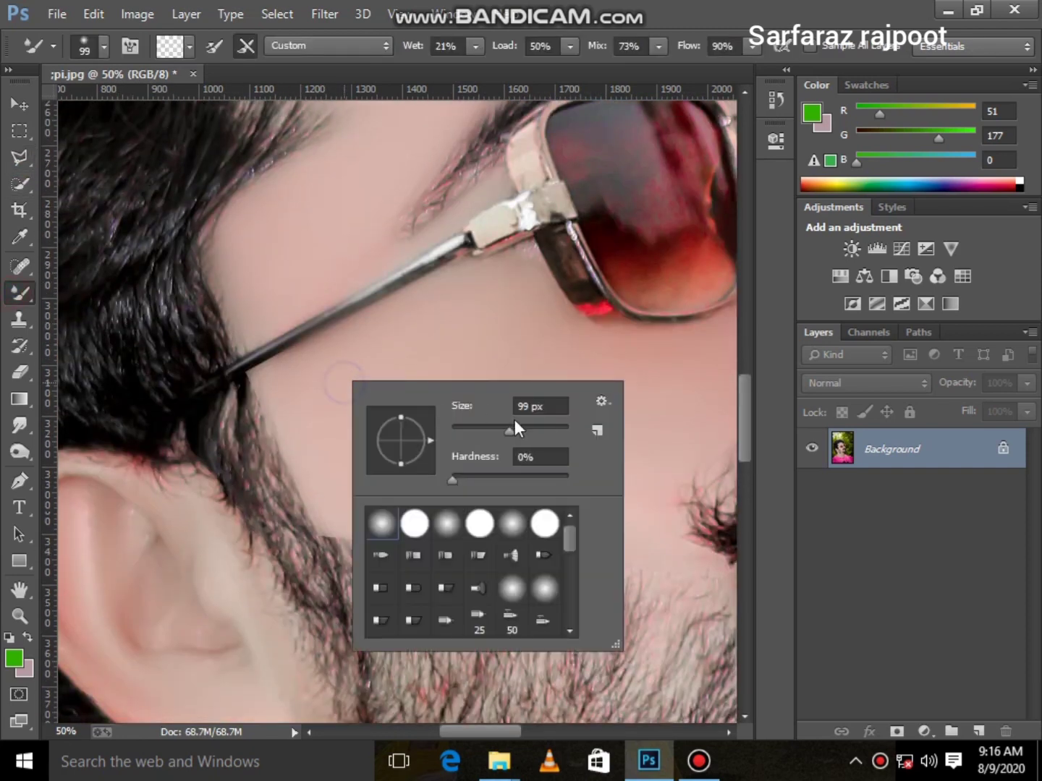
key(Return)
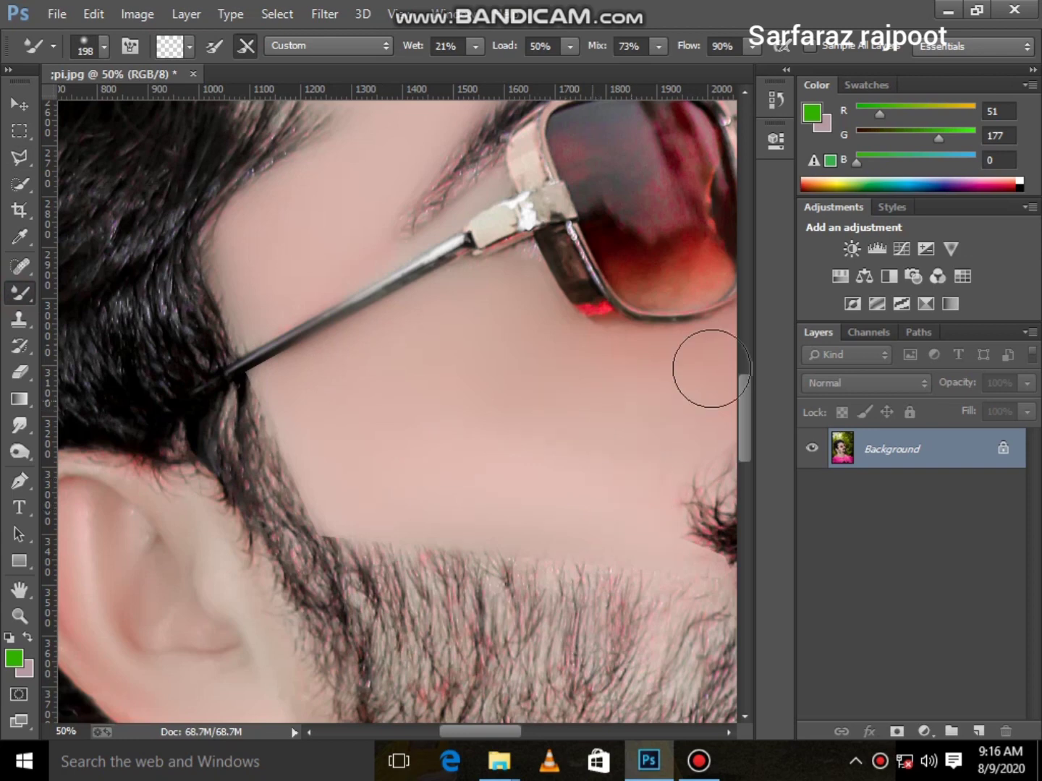
scroll(470, 313, up, 2)
drag(322, 293, 262, 356)
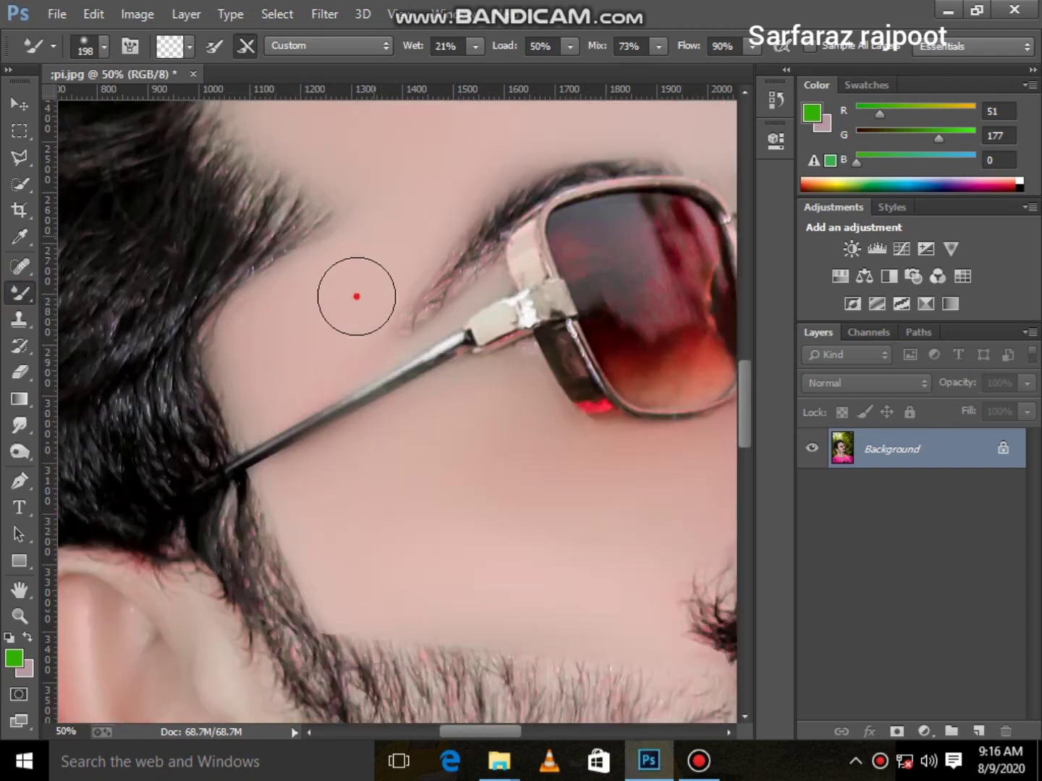
drag(316, 296, 290, 342)
scroll(304, 304, up, 2)
click(274, 186)
scroll(348, 349, down, 2)
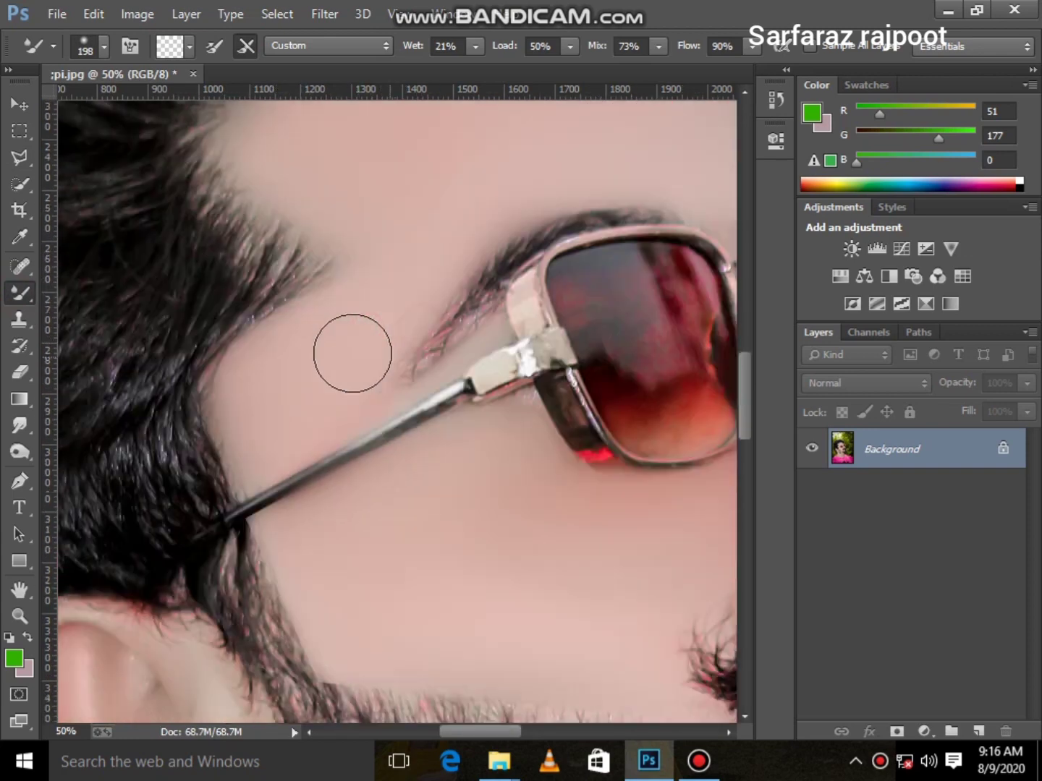
scroll(349, 349, down, 1)
Begin a new Polygonal Lasso outline around the temple
click(19, 157)
scroll(360, 277, up, 1)
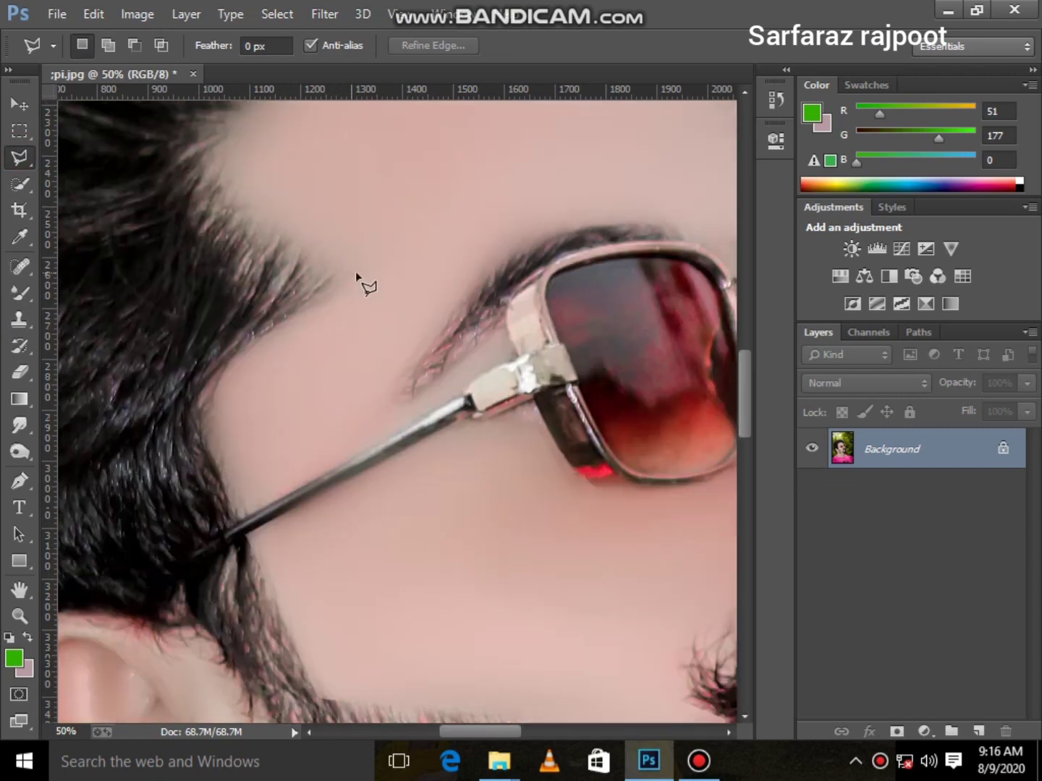
click(395, 318)
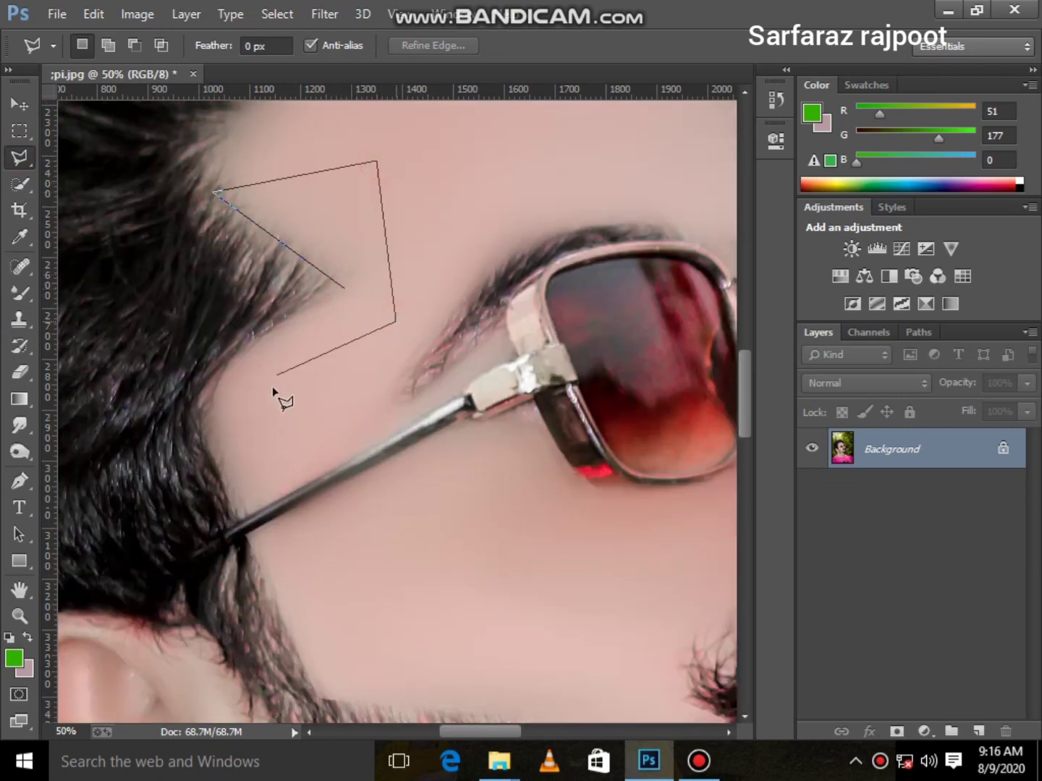
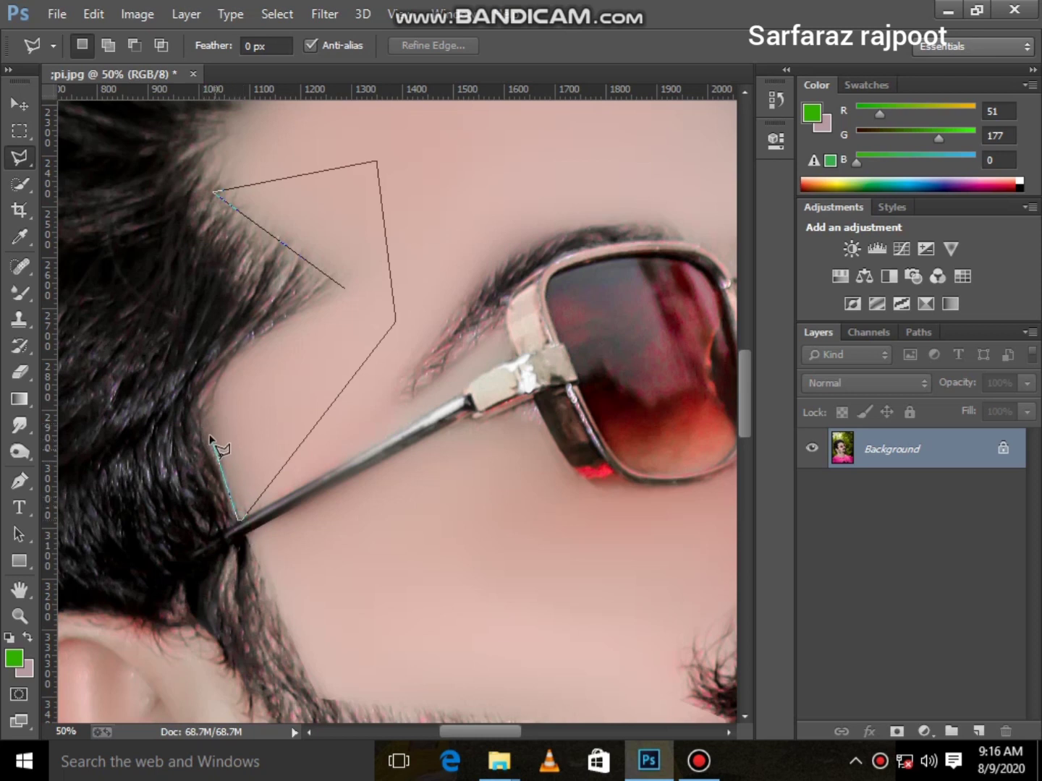
Close the arrow-shaped temple selection and blend the hair inside it into skin with the Mixer Brush
double_click(343, 294)
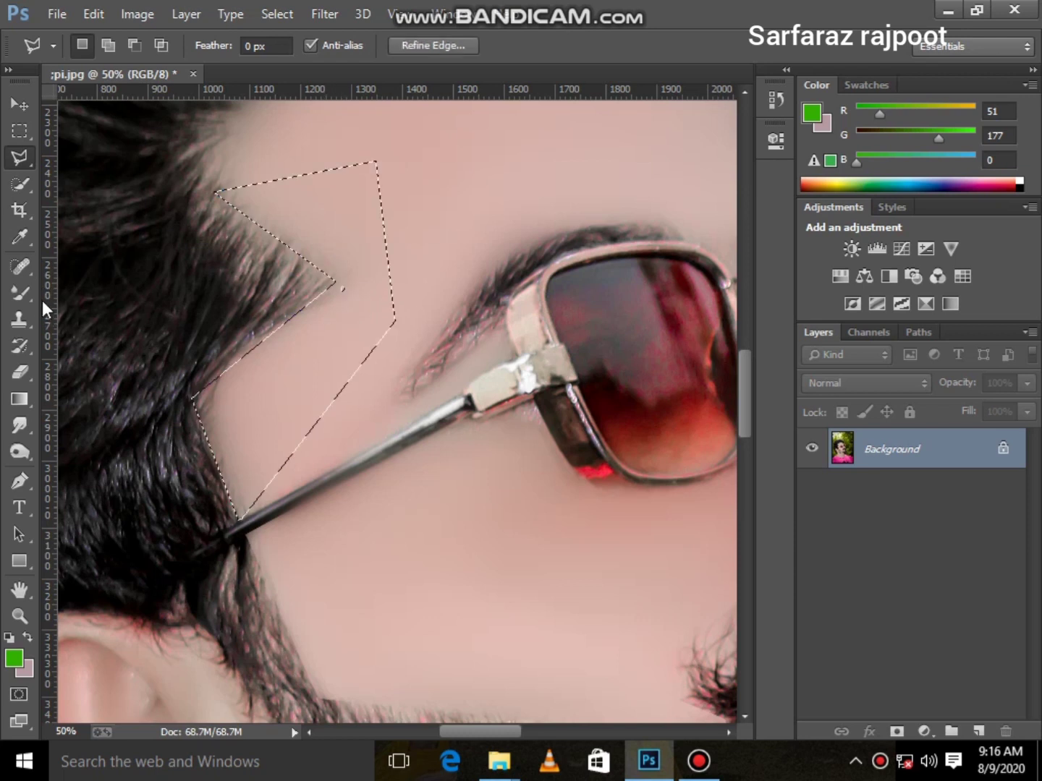
click(20, 293)
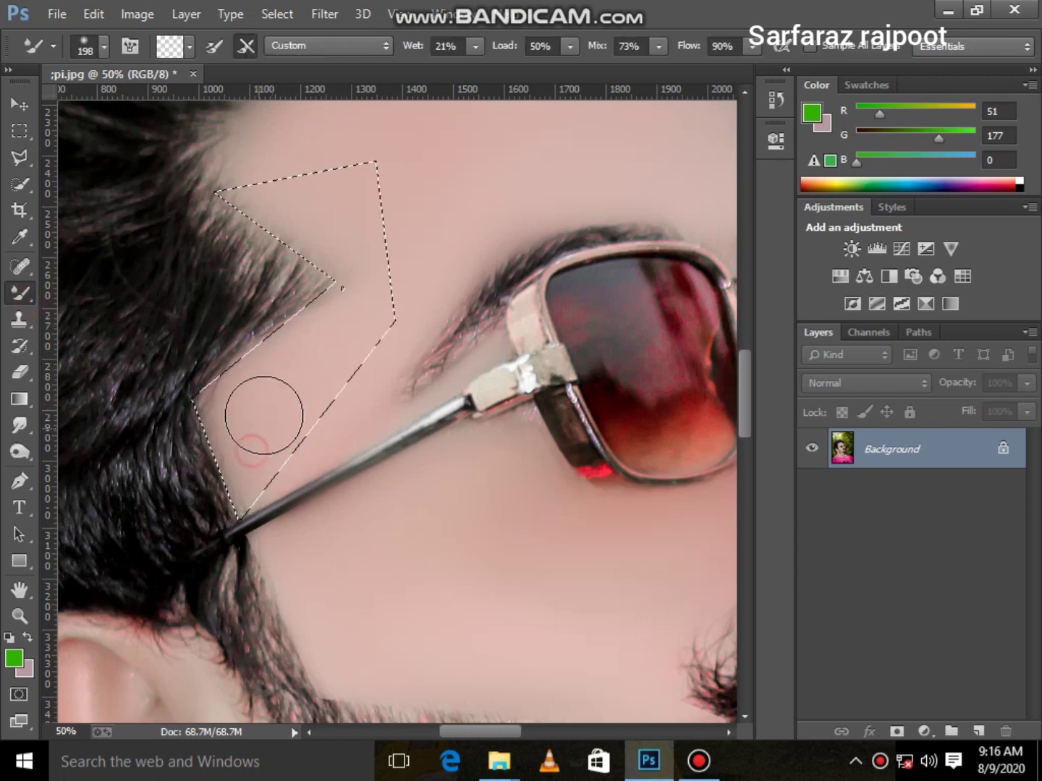
drag(364, 227, 292, 212)
scroll(278, 220, up, 2)
drag(340, 308, 324, 278)
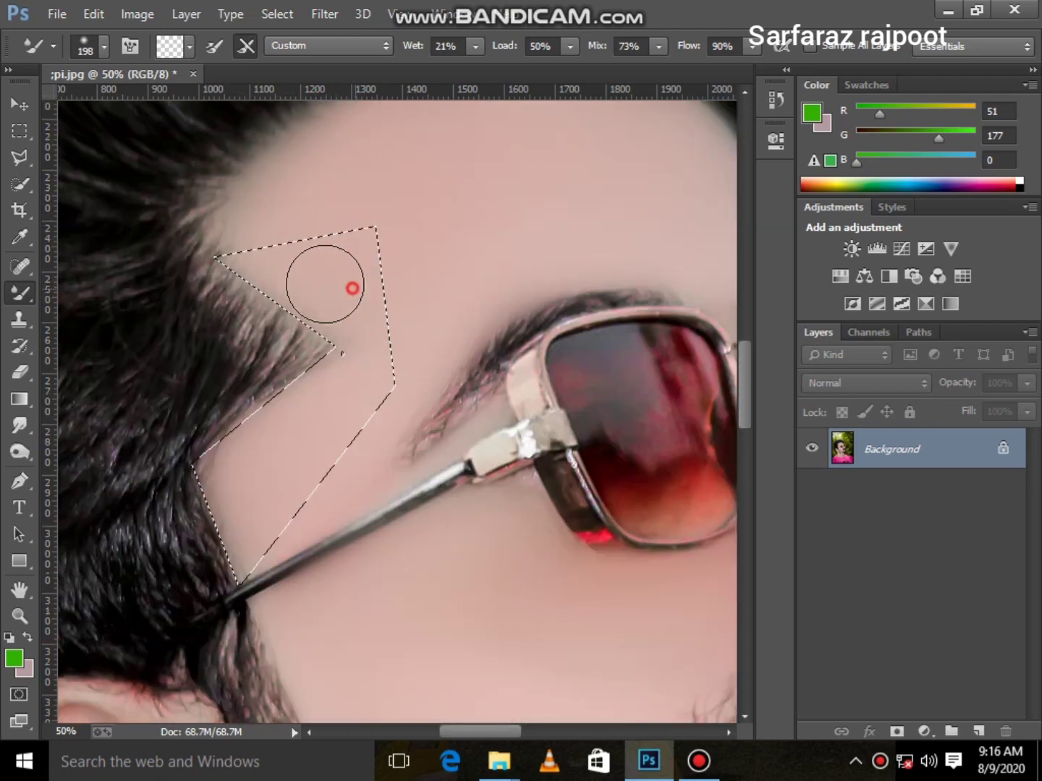
Deselect, then undo to restore the arrow selection and return to the Mixer Brush
click(20, 158)
right_click(389, 239)
click(485, 254)
scroll(197, 377, up, 2)
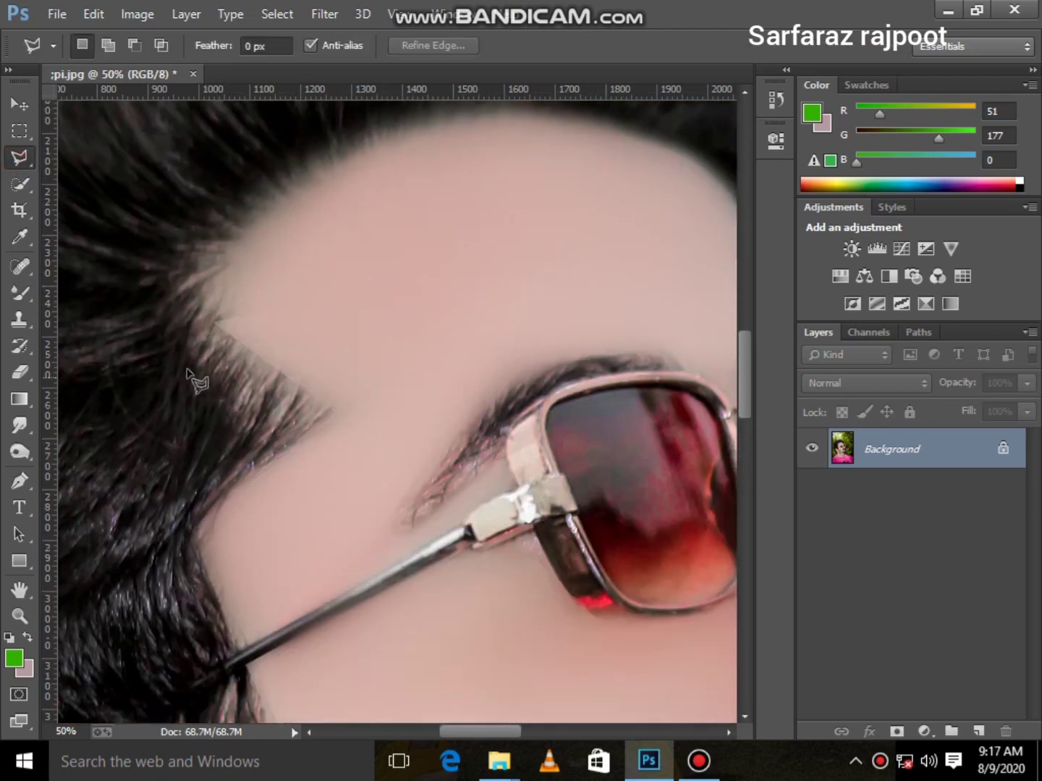
click(20, 319)
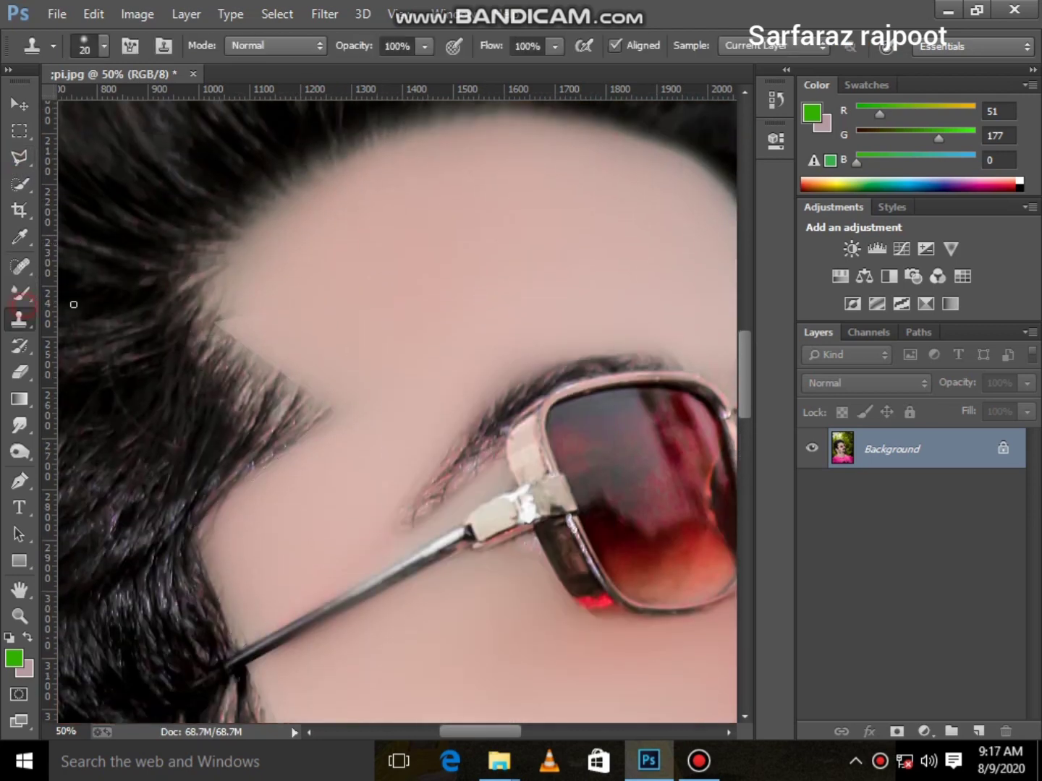
key(ctrl+z)
click(20, 294)
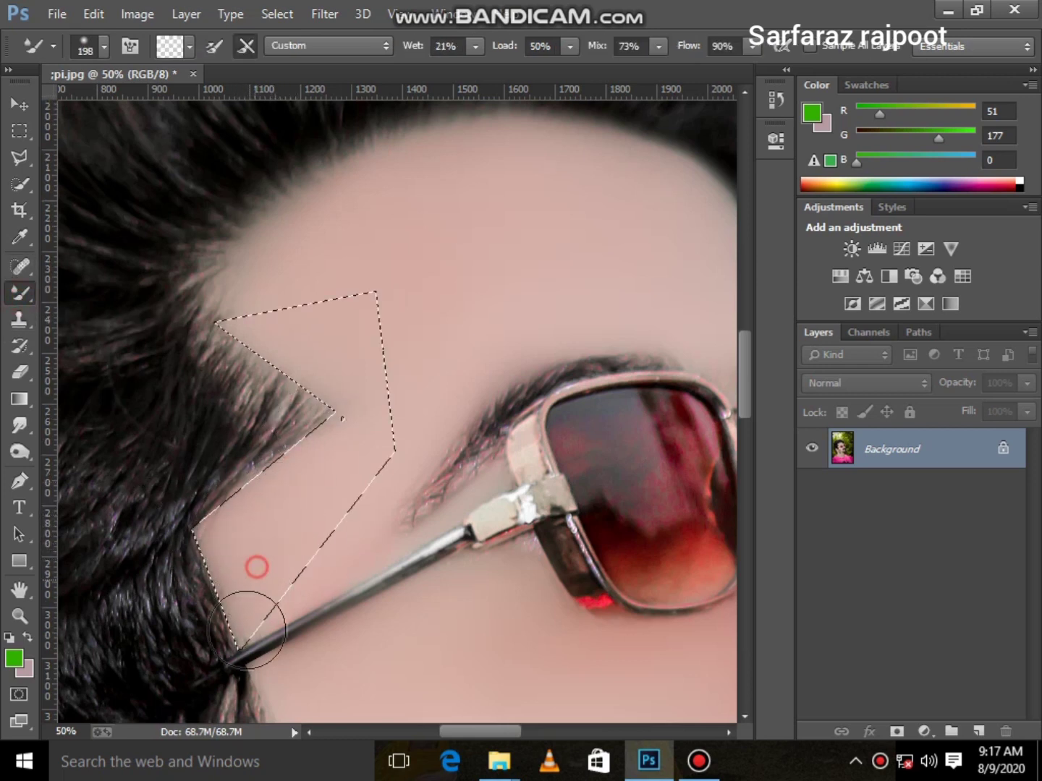
Deselect again, restore the arrow selection with undo, then finally deselect it
click(20, 158)
right_click(217, 197)
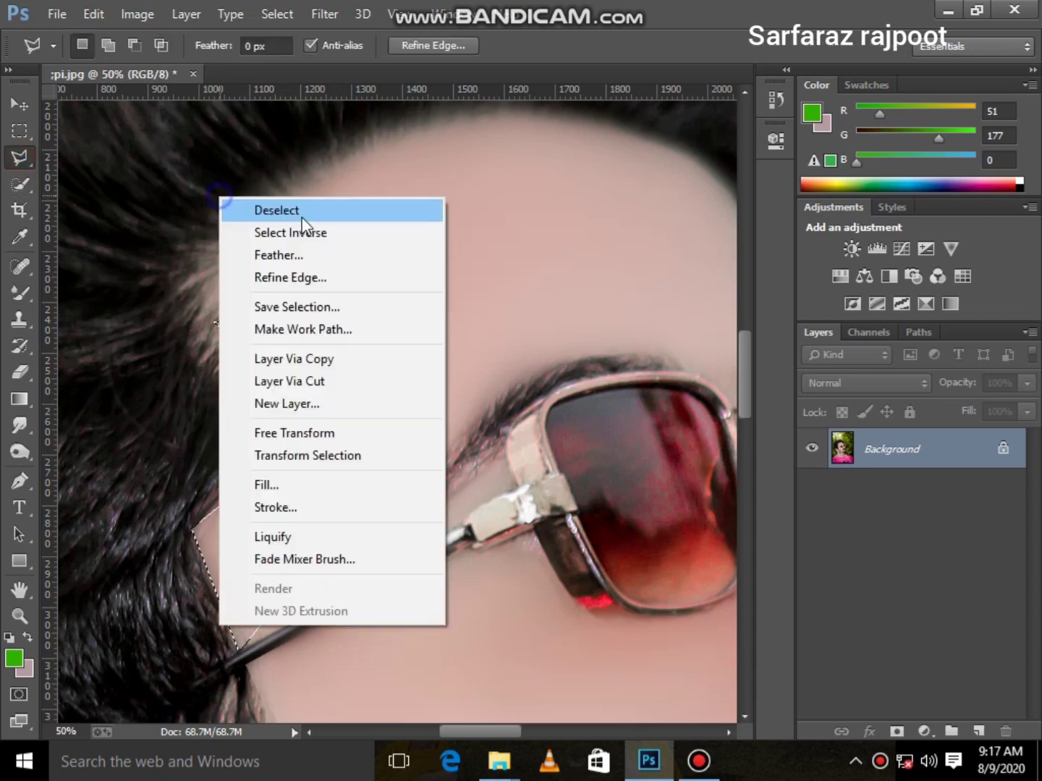
right_click(334, 223)
click(354, 233)
scroll(241, 348, up, 2)
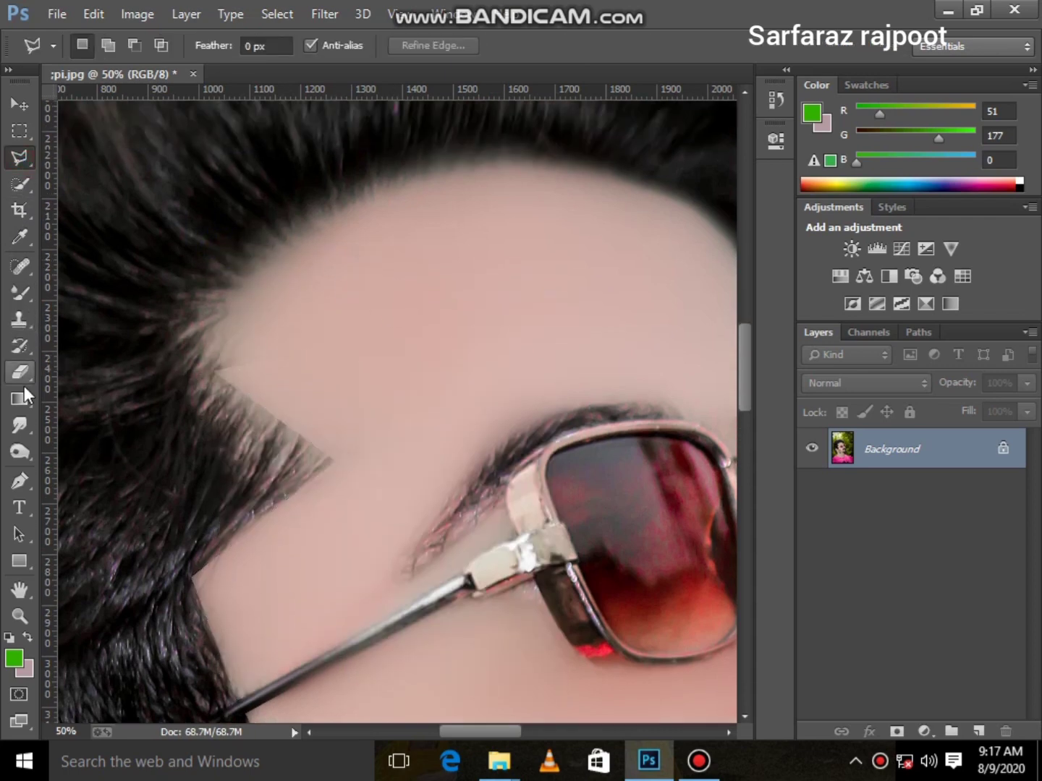
key(ctrl+z)
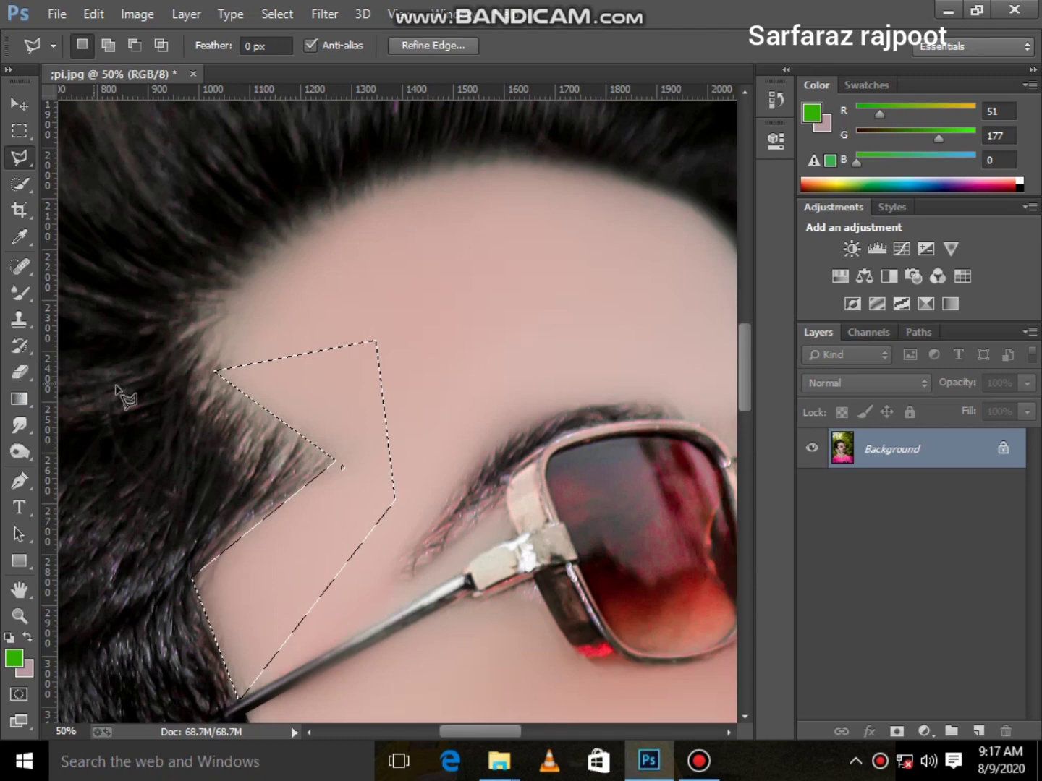
right_click(295, 291)
click(349, 296)
Shrink the Mixer Brush to 121 px
key(b)
right_click(350, 341)
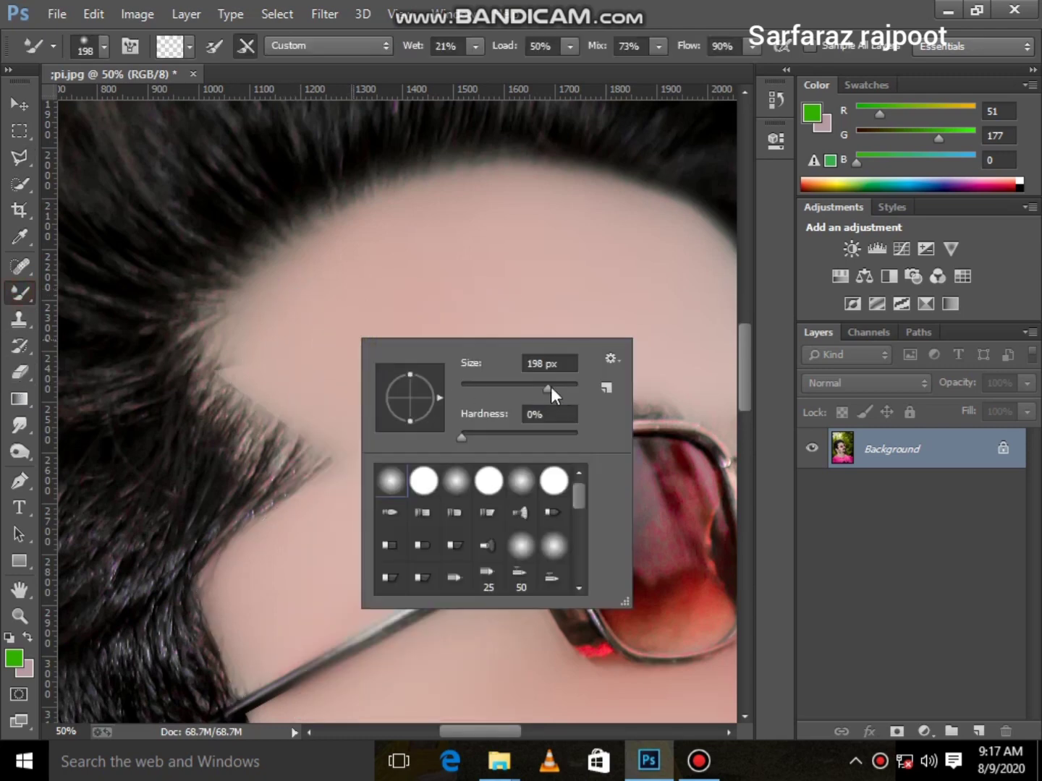
drag(554, 395, 544, 394)
click(299, 322)
Pan down over the ear and neck and resize the brush to 191 px
scroll(336, 384, down, 3)
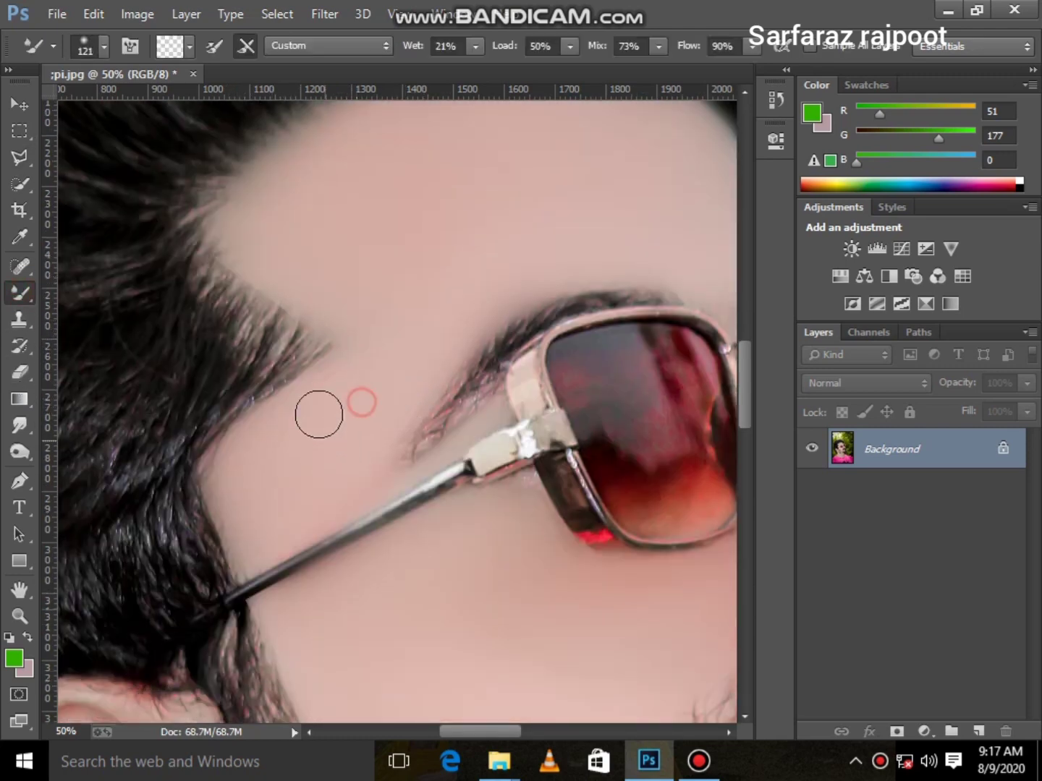
scroll(307, 439, down, 5)
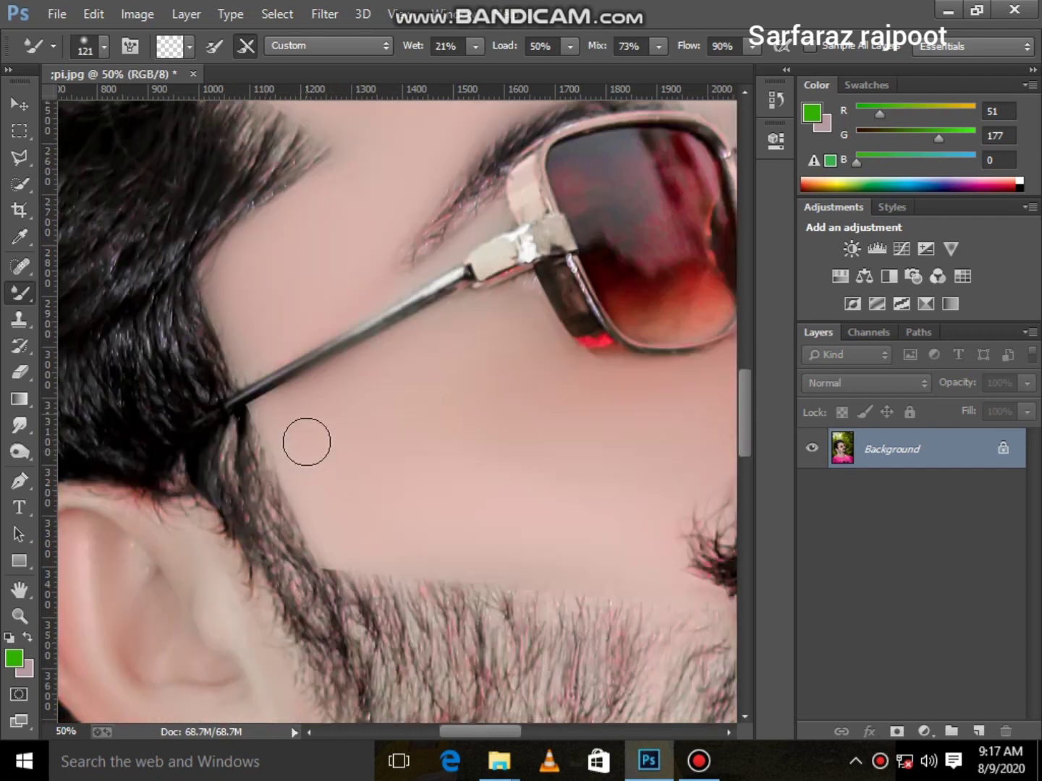
scroll(224, 458, down, 5)
scroll(295, 557, down, 5)
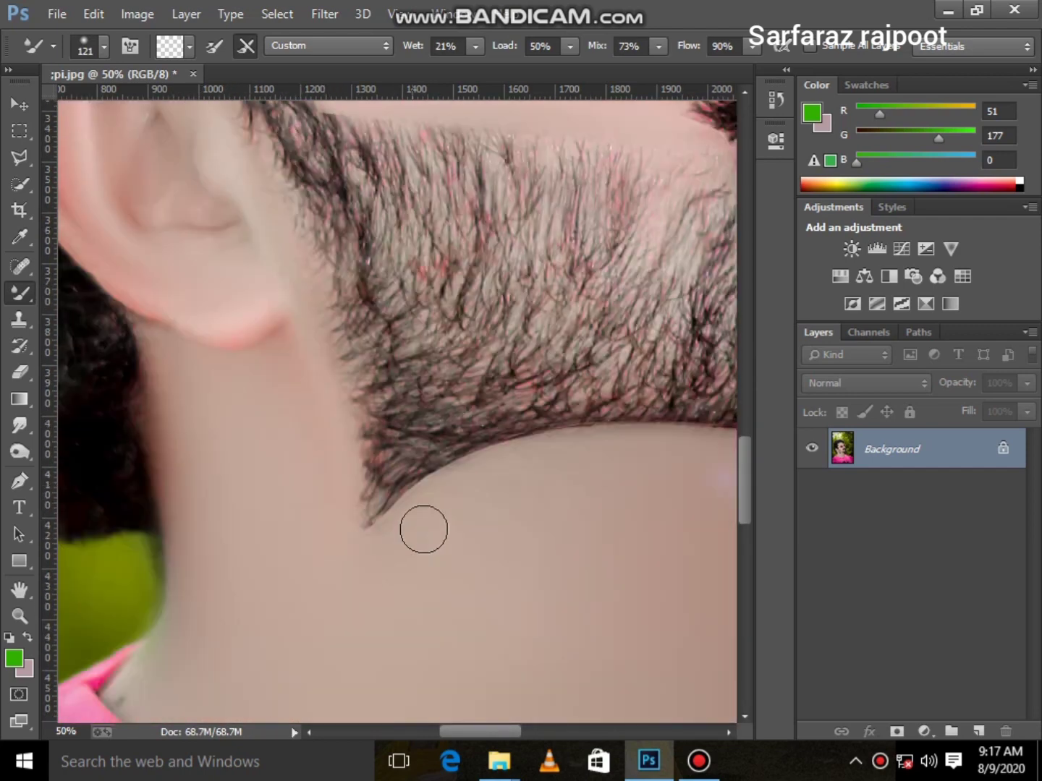
scroll(558, 458, down, 2)
scroll(433, 392, right, 5)
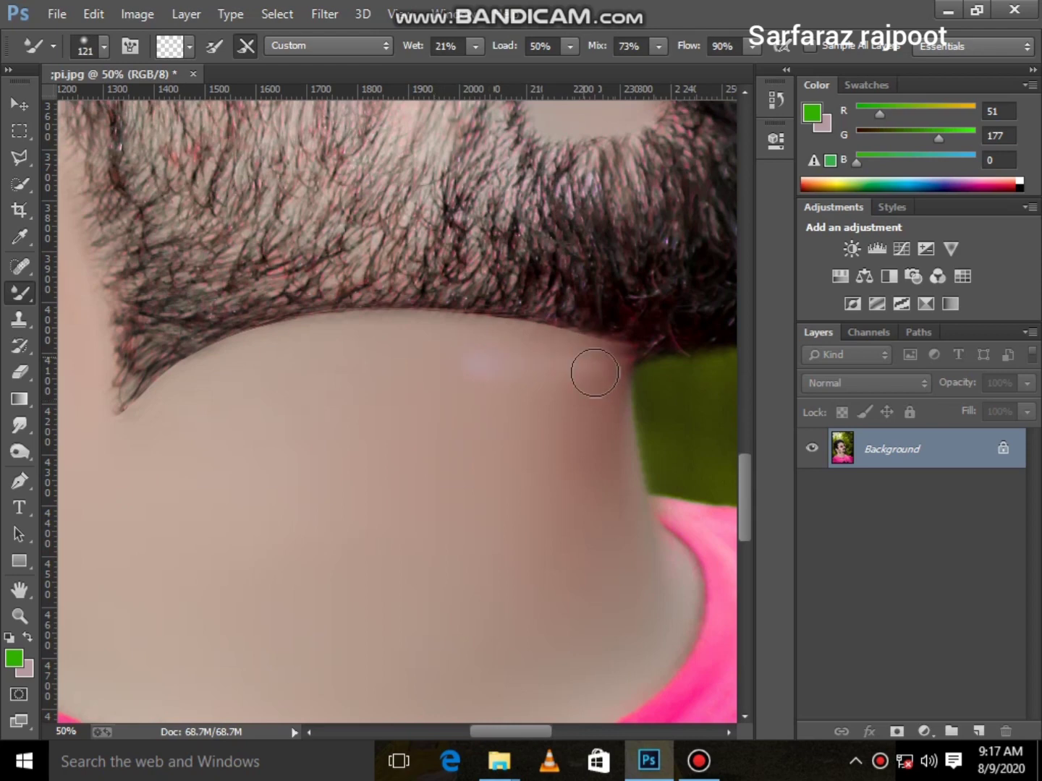
right_click(506, 382)
text(191)
key(Return)
scroll(548, 373, down, 2)
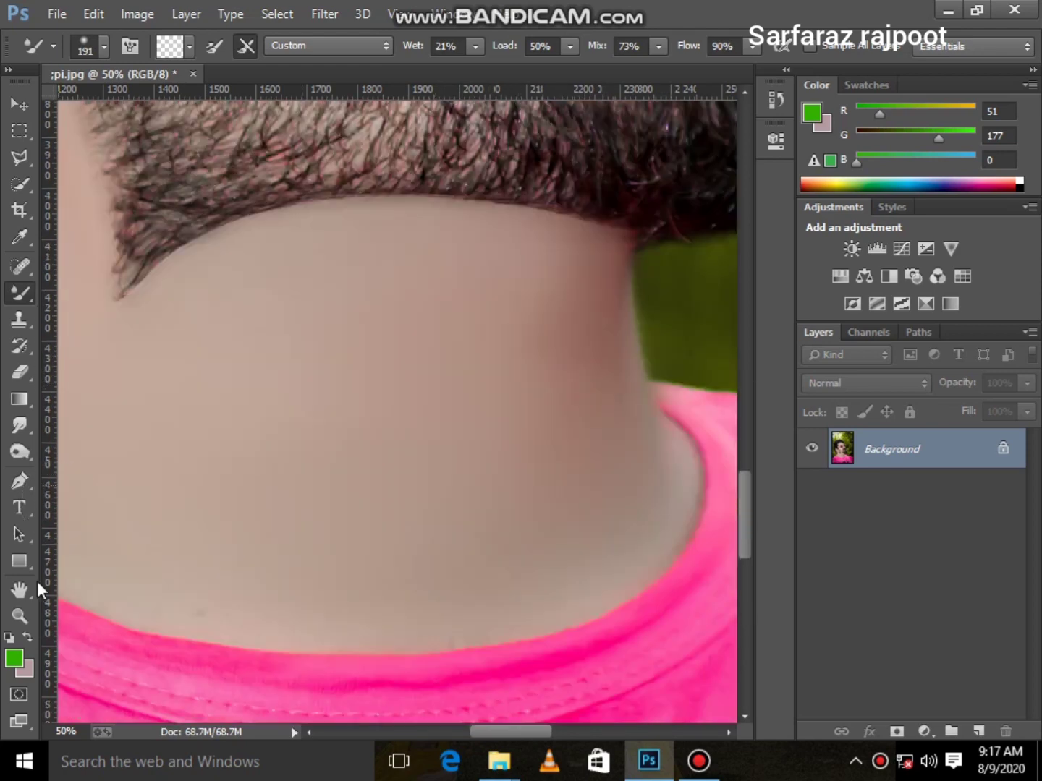
Fit the whole image on screen after briefly checking it at 100%
click(19, 615)
right_click(377, 401)
right_click(415, 405)
click(449, 419)
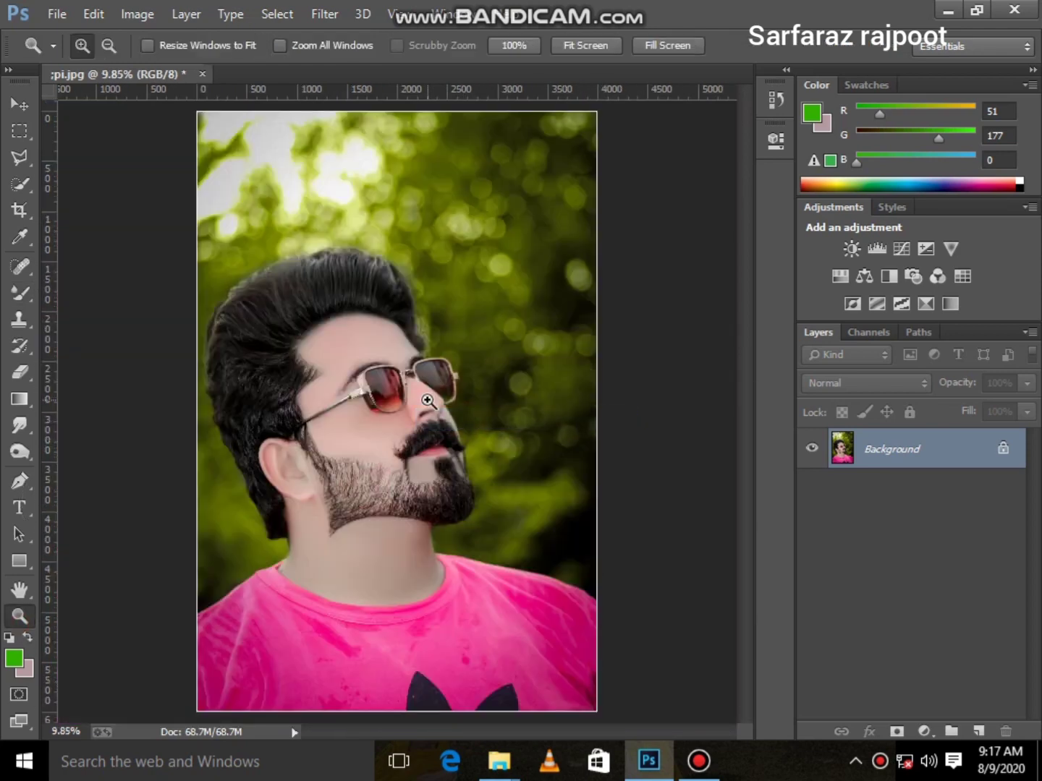
click(368, 480)
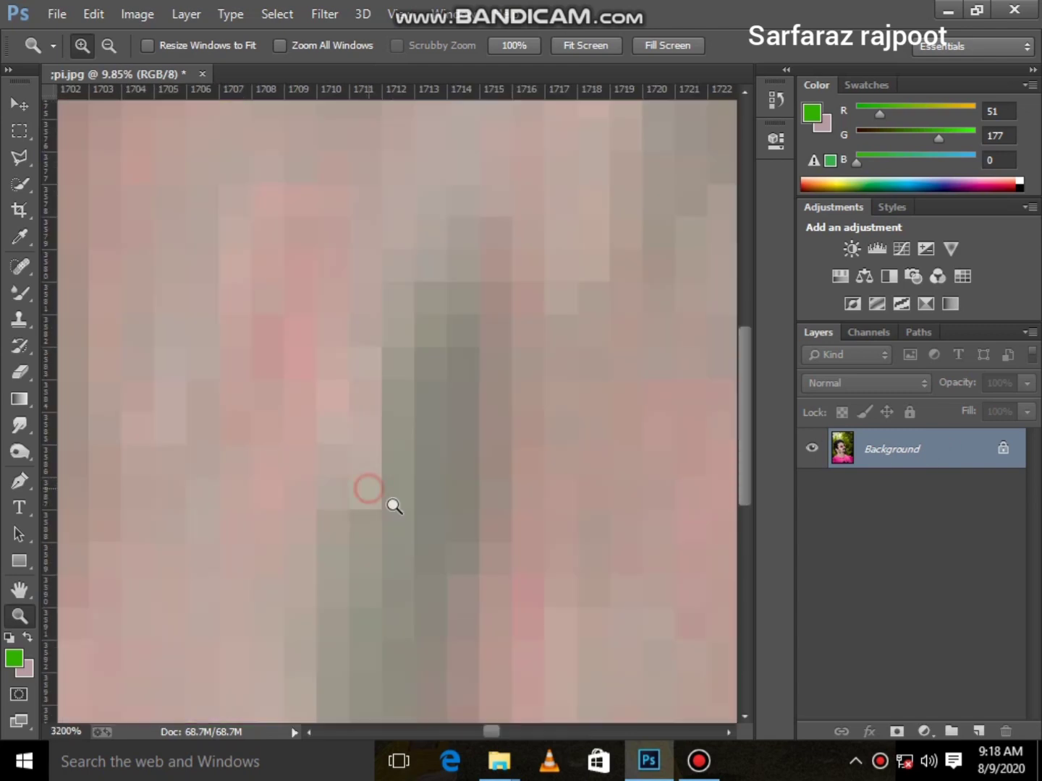
right_click(395, 465)
click(521, 543)
right_click(456, 423)
click(471, 434)
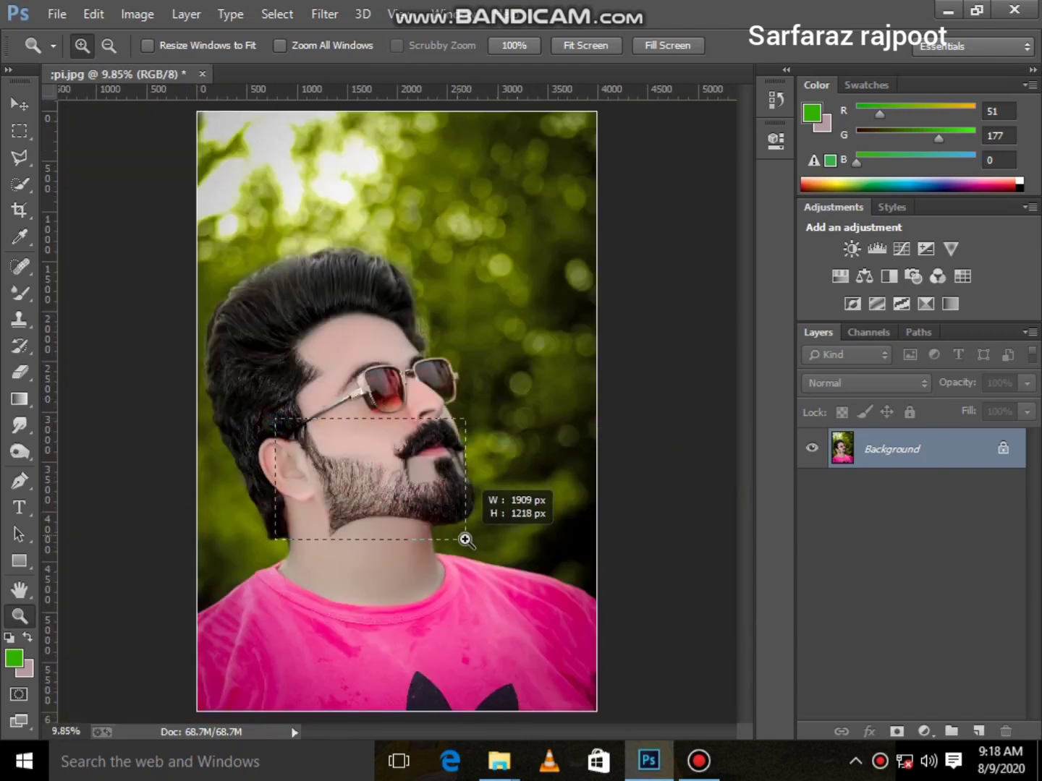
Duplicate the Background as Background copy, zoom onto the beard, and select the Dodge tool
drag(281, 412, 467, 541)
drag(934, 449, 979, 732)
click(420, 445)
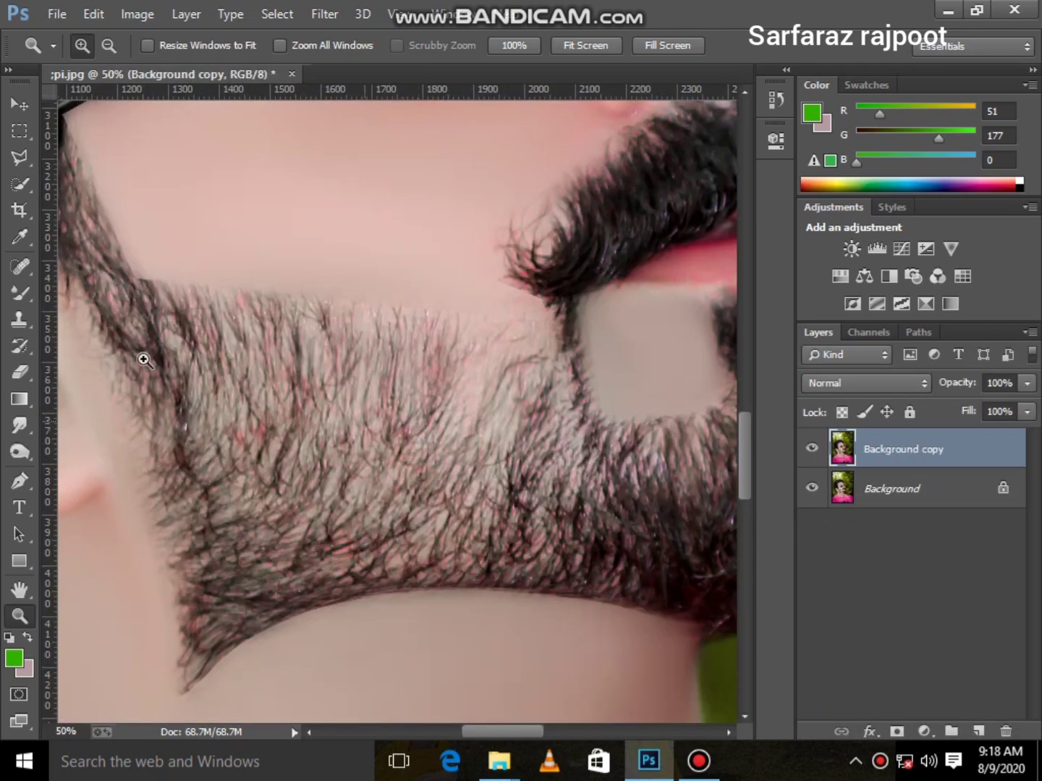
right_click(22, 447)
click(63, 447)
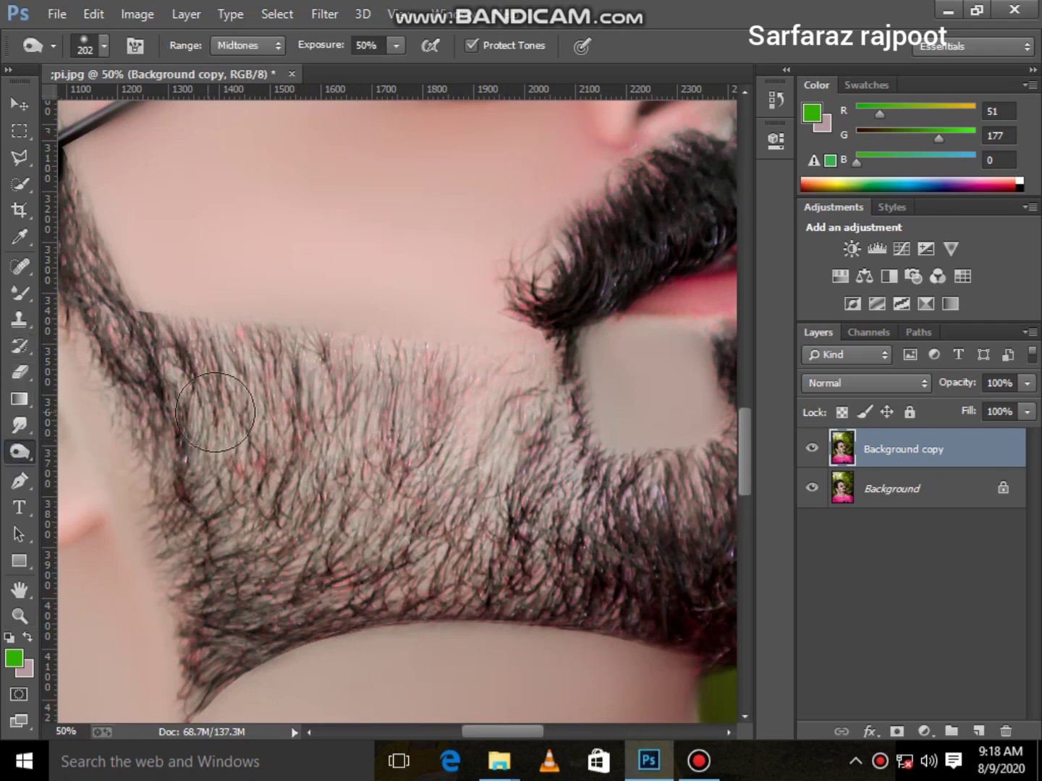
right_click(227, 402)
key(Return)
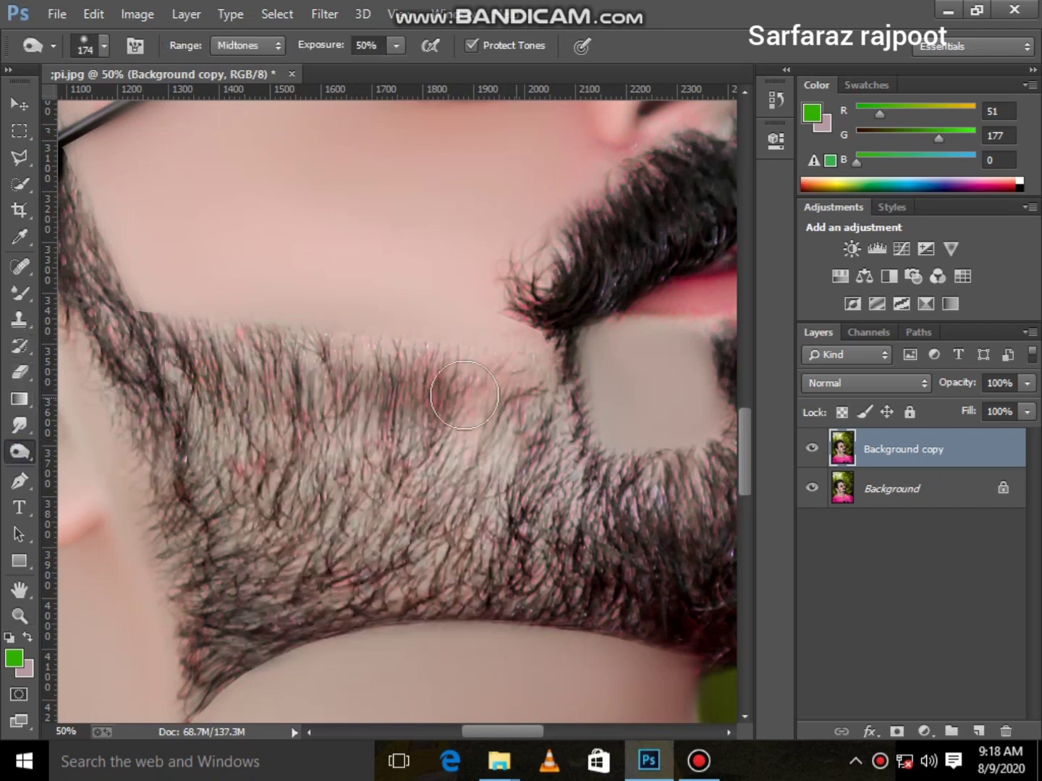
Dodge then burn the beard hair, and fit the image back on screen
mouse_move(442, 394)
mouse_down()
mouse_move(488, 510)
mouse_move(401, 435)
mouse_move(290, 448)
mouse_move(572, 558)
mouse_move(162, 384)
mouse_move(225, 572)
mouse_move(629, 584)
mouse_move(586, 499)
mouse_move(470, 405)
mouse_move(318, 442)
mouse_move(211, 354)
mouse_move(499, 395)
mouse_move(582, 506)
mouse_move(268, 564)
mouse_move(701, 581)
mouse_up()
drag(510, 733, 525, 732)
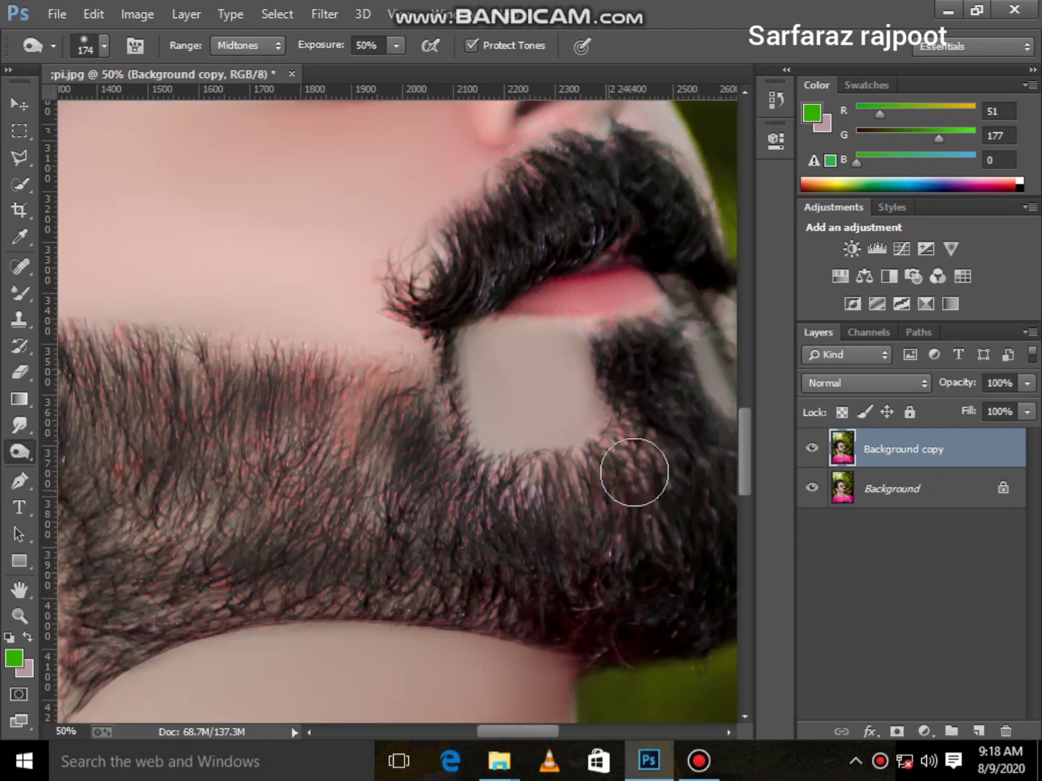
mouse_move(391, 492)
mouse_down()
mouse_move(174, 503)
mouse_move(267, 459)
mouse_up()
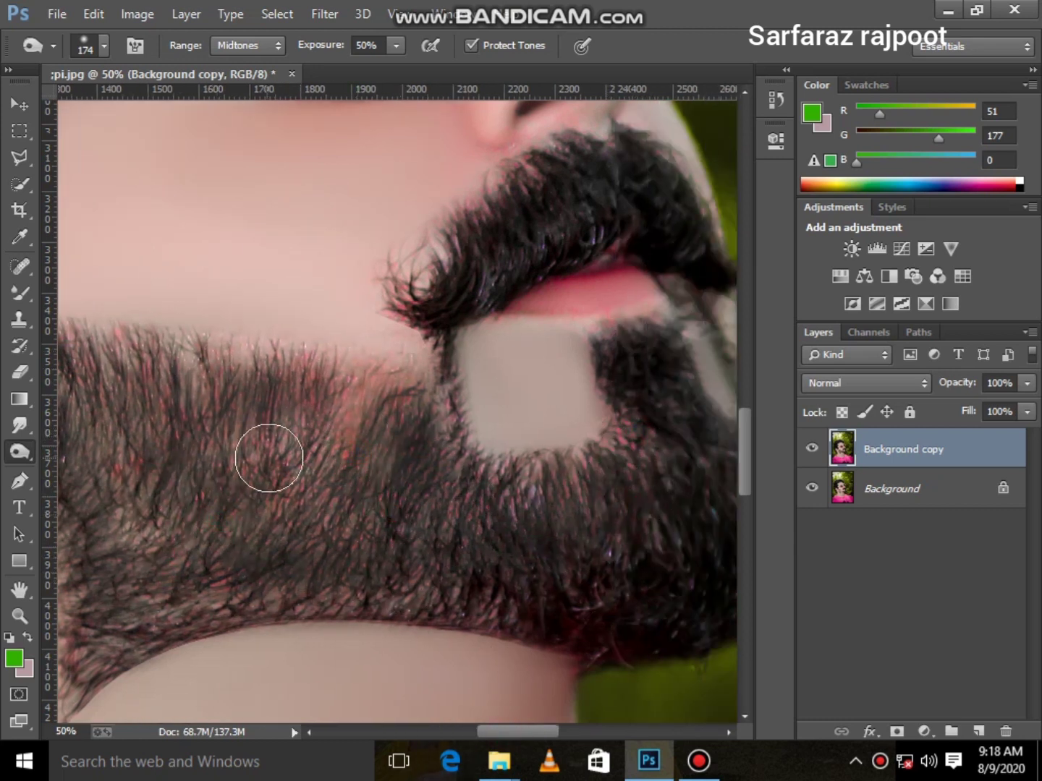
scroll(268, 458, down, 3)
click(19, 616)
right_click(267, 440)
click(270, 452)
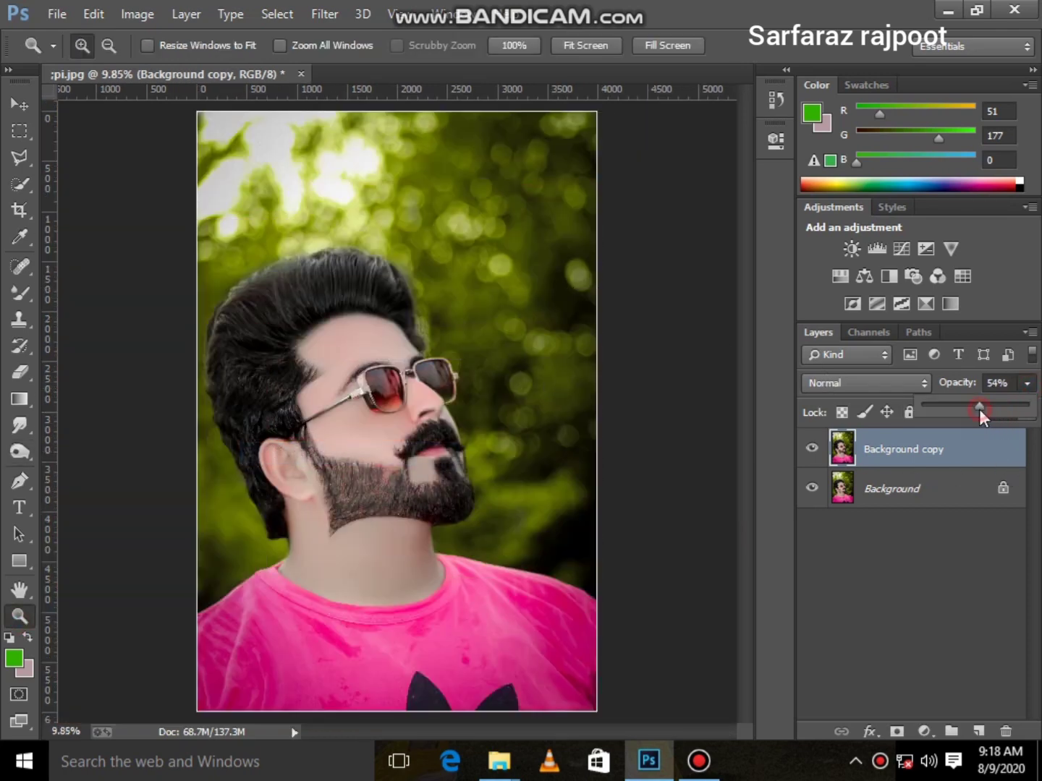
Lower the copy's opacity to about 41%, merge visible, and duplicate the result as Layer 1
drag(980, 409, 963, 407)
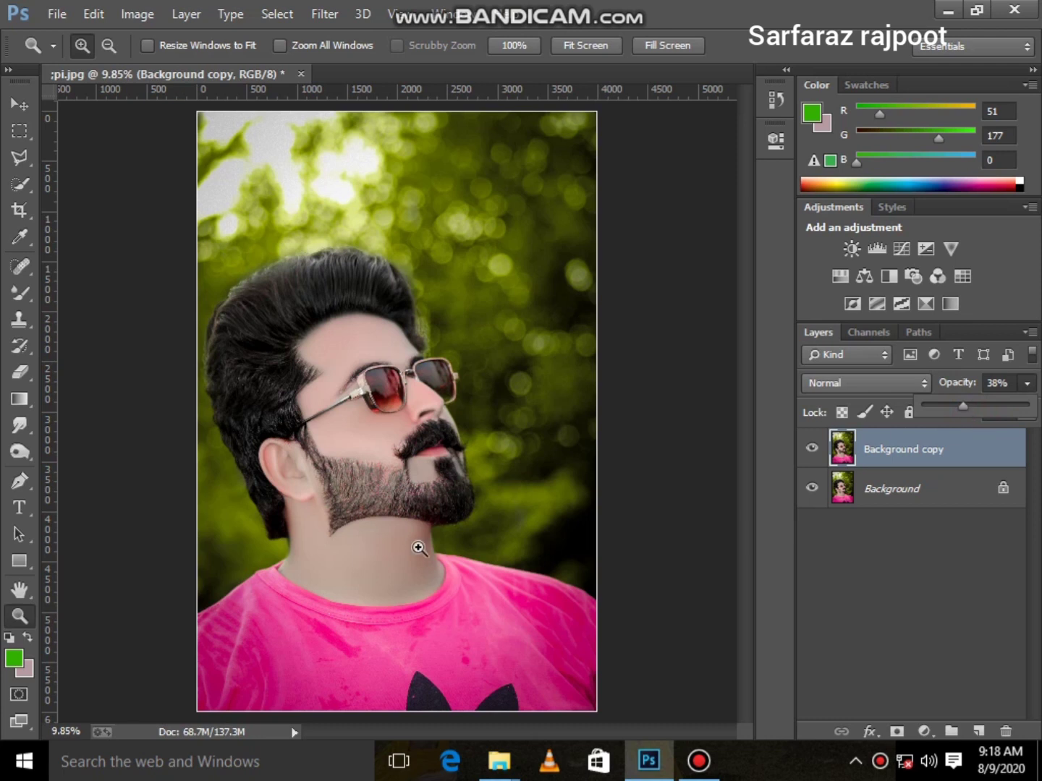
click(1027, 382)
right_click(872, 490)
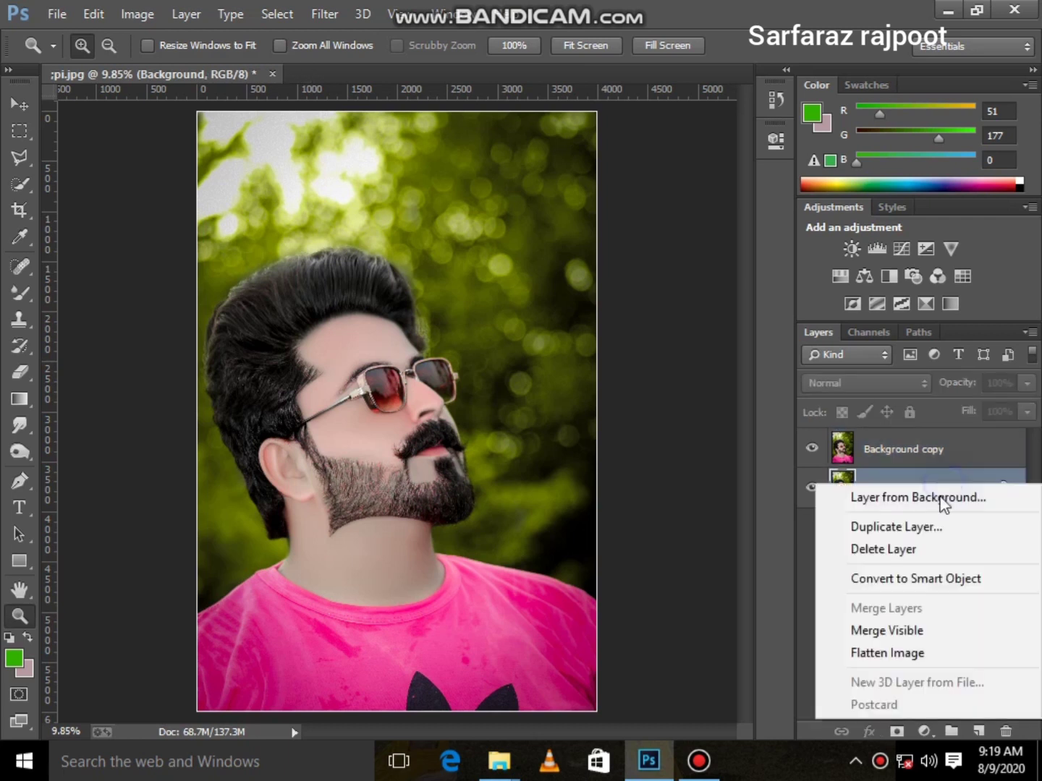
click(927, 629)
key(ctrl+j)
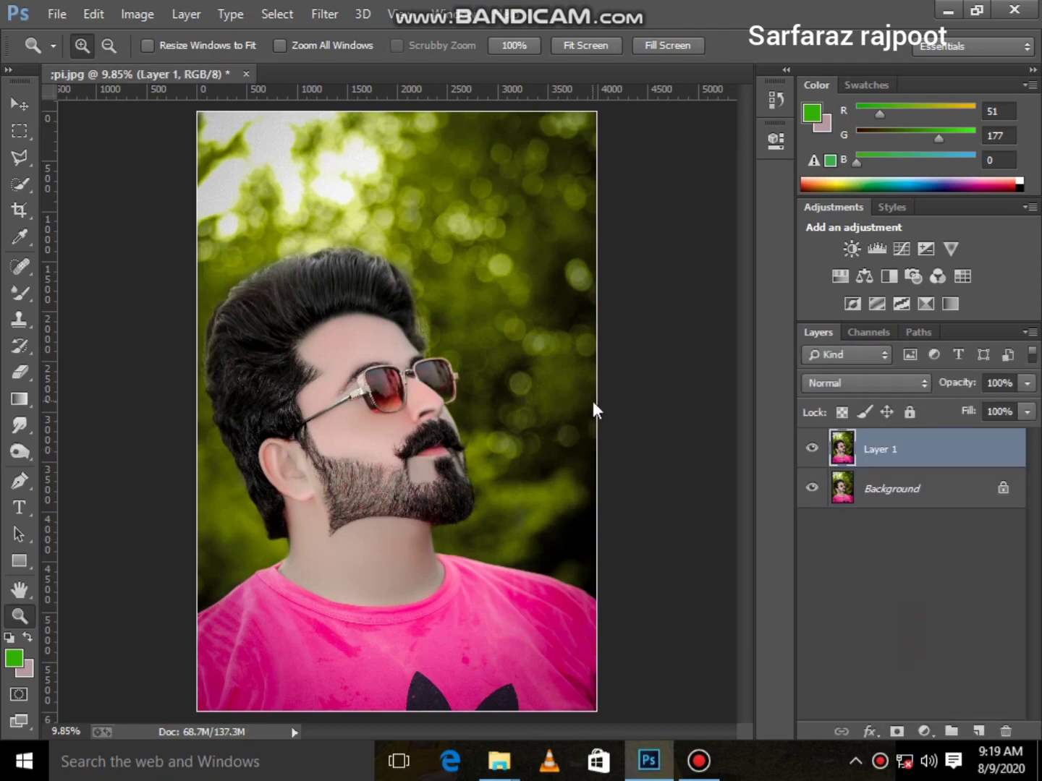
key(ctrl+shift+x)
Push the jawline and neck edge inward with Liquify's Forward Warp and apply it
key(z)
click(437, 494)
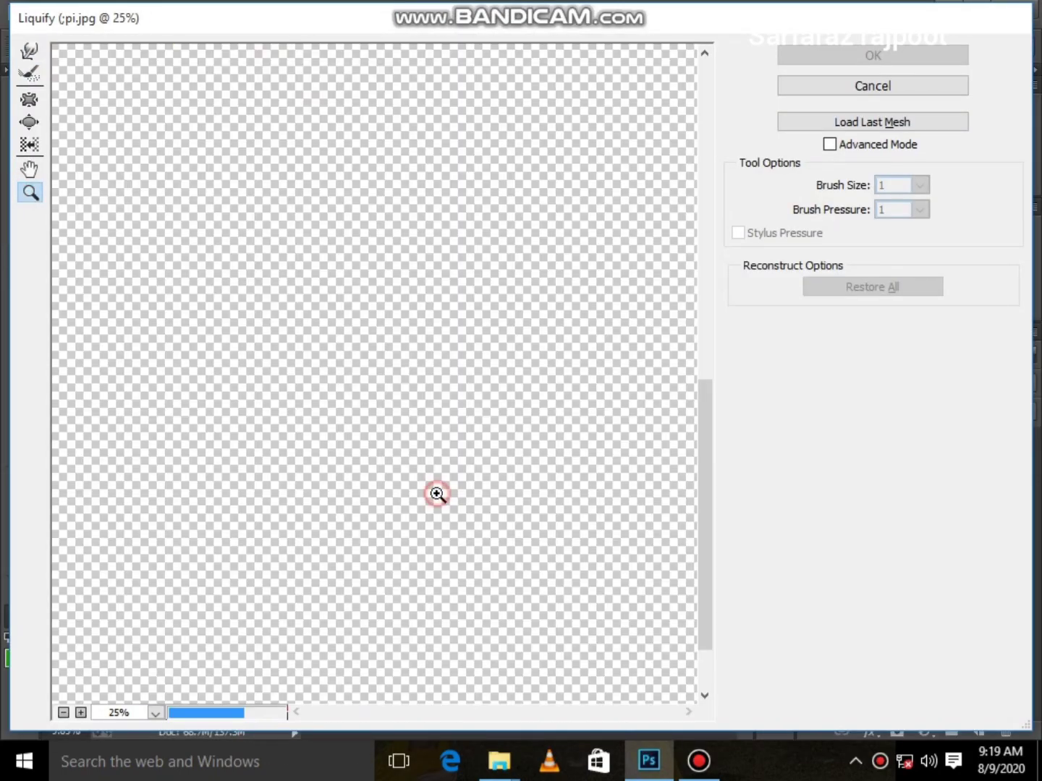
key(w)
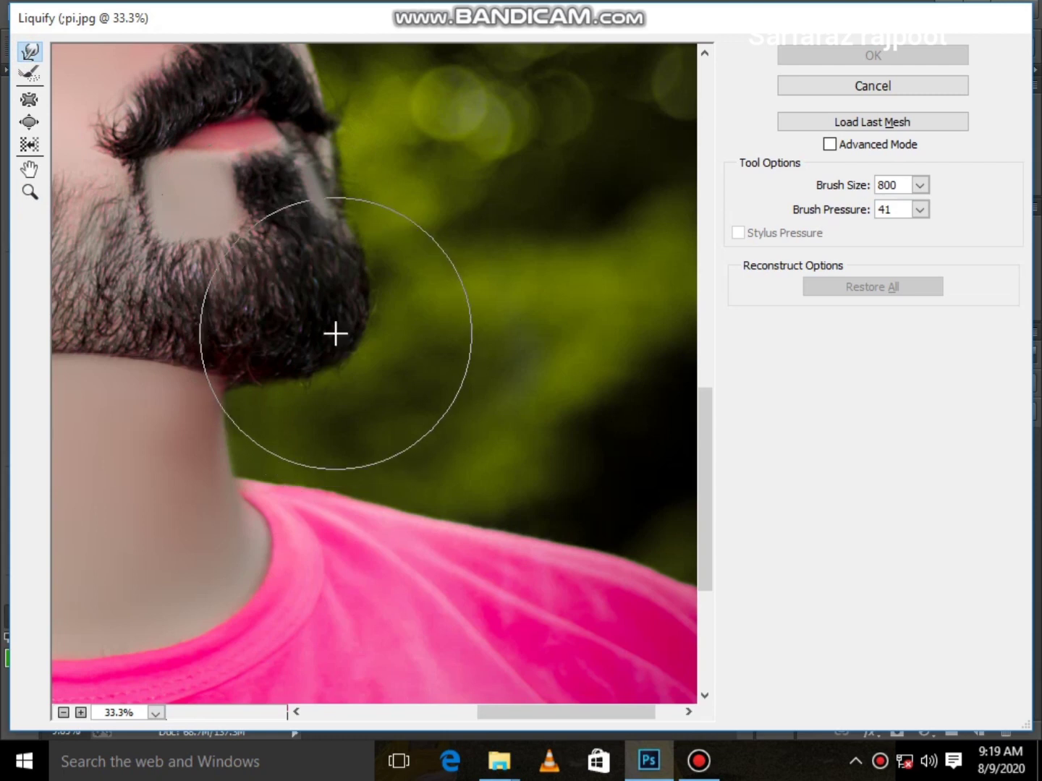
key(bracketleft)
key(bracketleft)
mouse_move(321, 387)
mouse_down()
mouse_move(294, 400)
mouse_move(291, 299)
mouse_move(303, 361)
mouse_up()
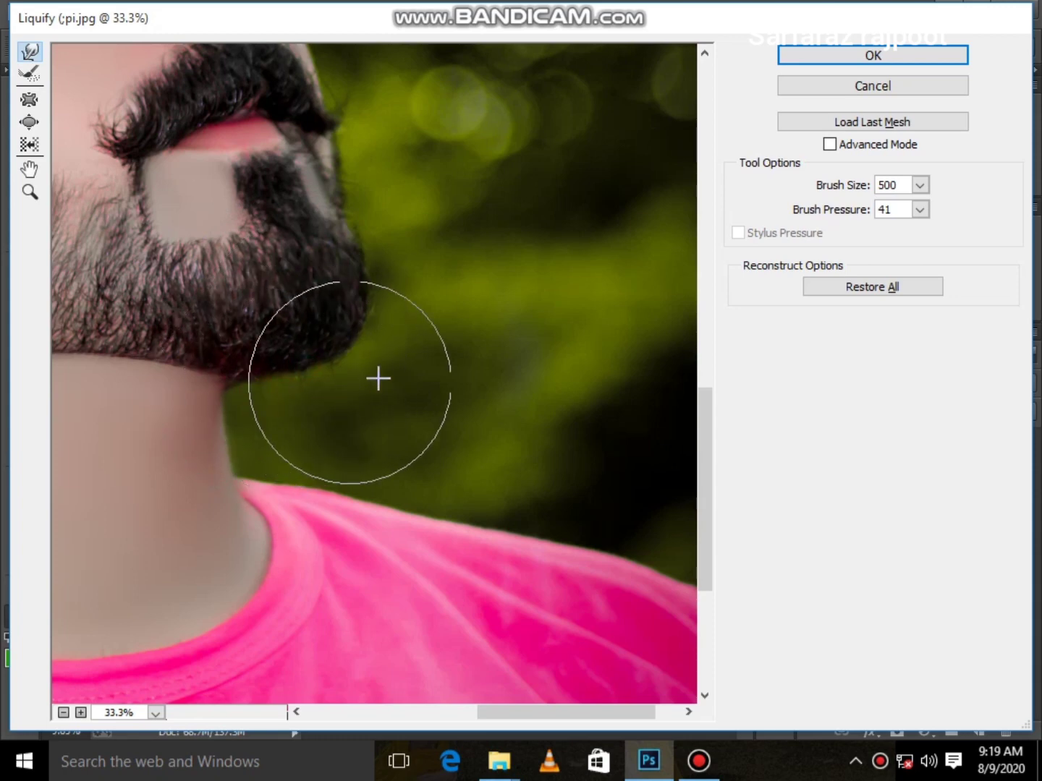
click(896, 56)
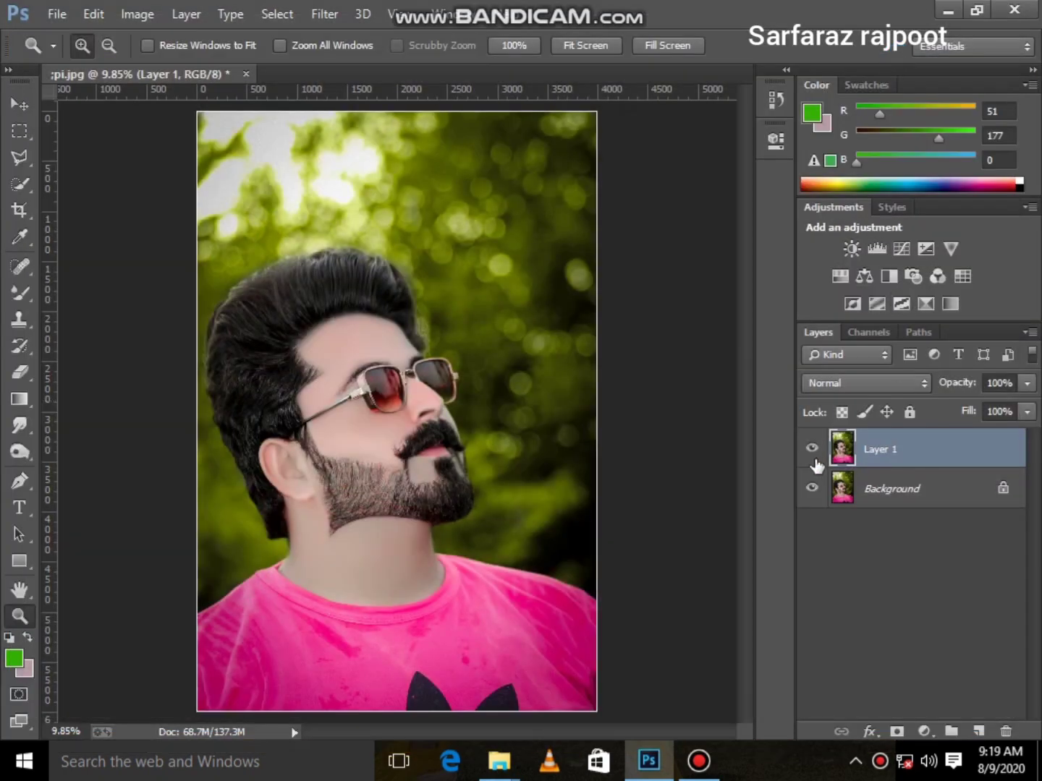
Compare Layer 1 on and off, then merge the visible layers into the Background
click(809, 451)
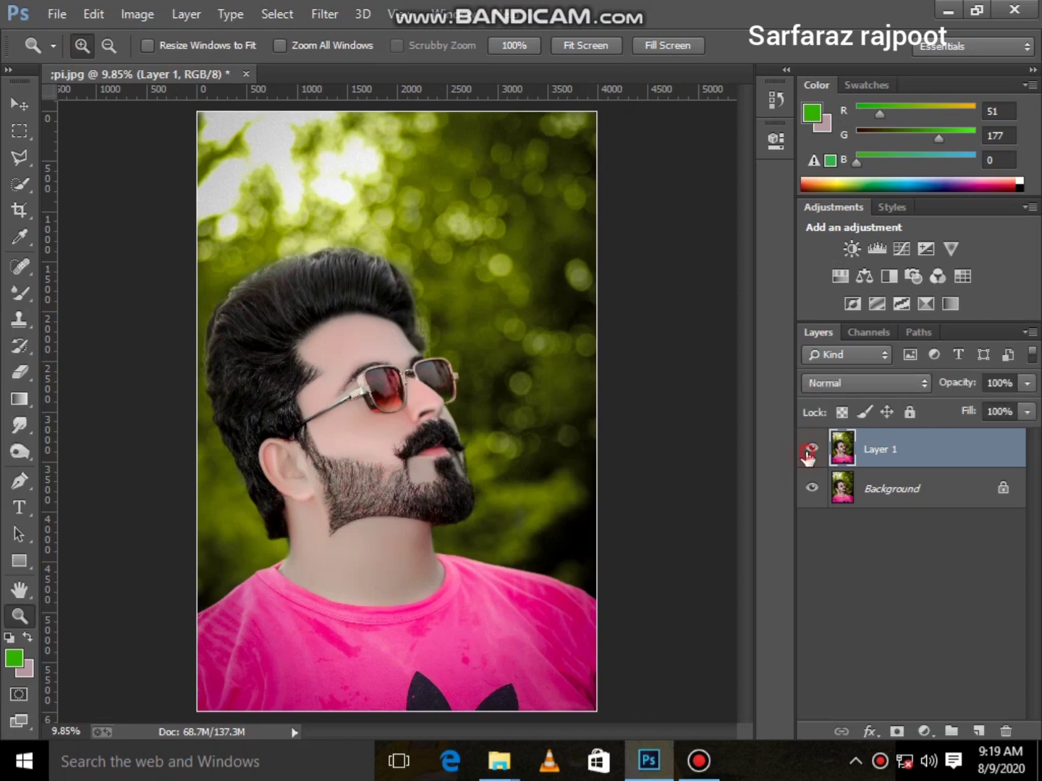
click(20, 371)
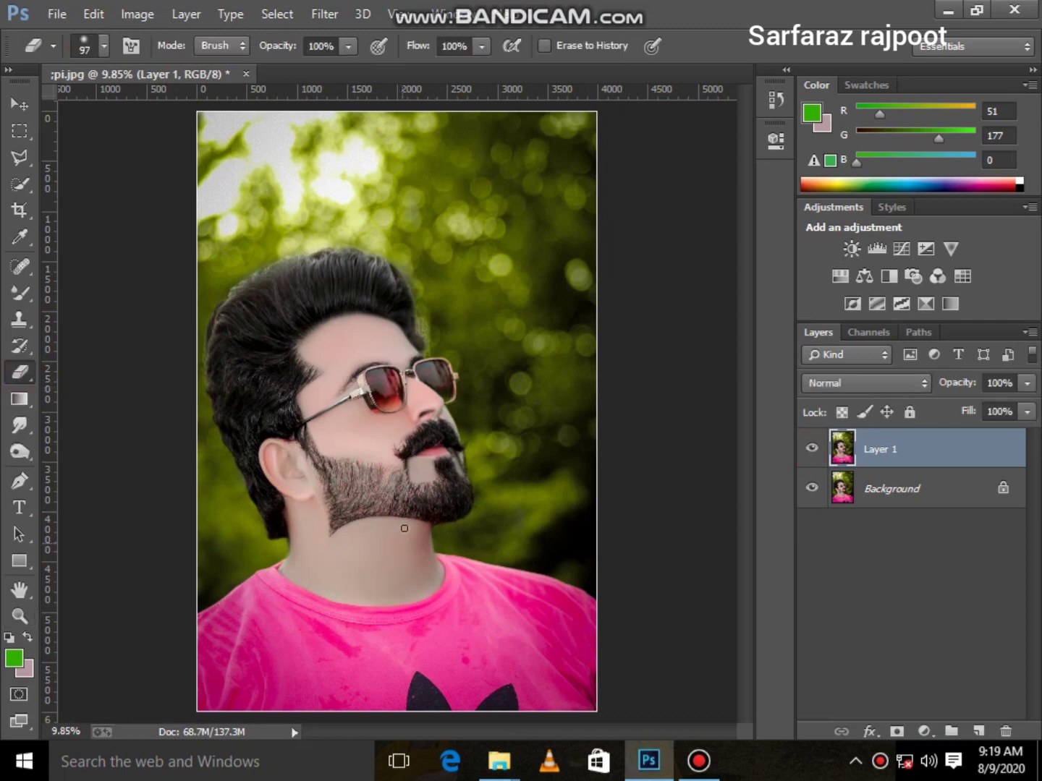
right_click(901, 495)
click(906, 640)
click(325, 14)
In Camera Raw, lower the highlights, lift the shadows slightly and add a little clarity
click(414, 166)
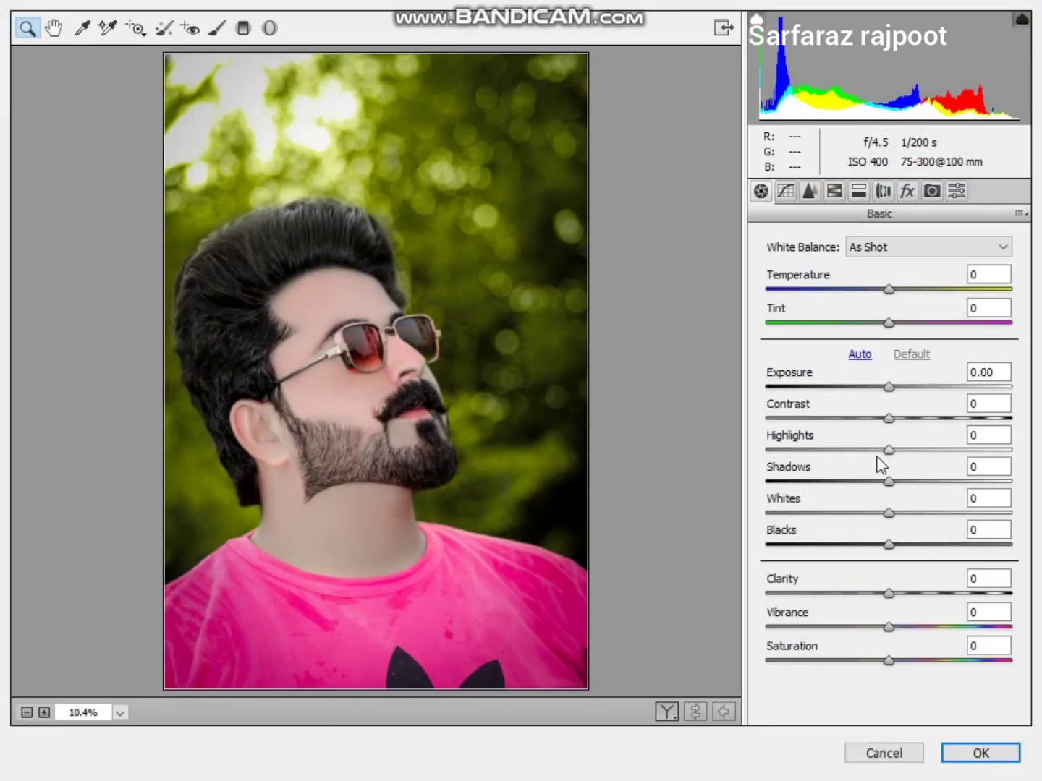
click(867, 450)
mouse_move(890, 480)
mouse_down()
mouse_move(895, 513)
mouse_move(864, 544)
mouse_up()
drag(889, 594, 895, 594)
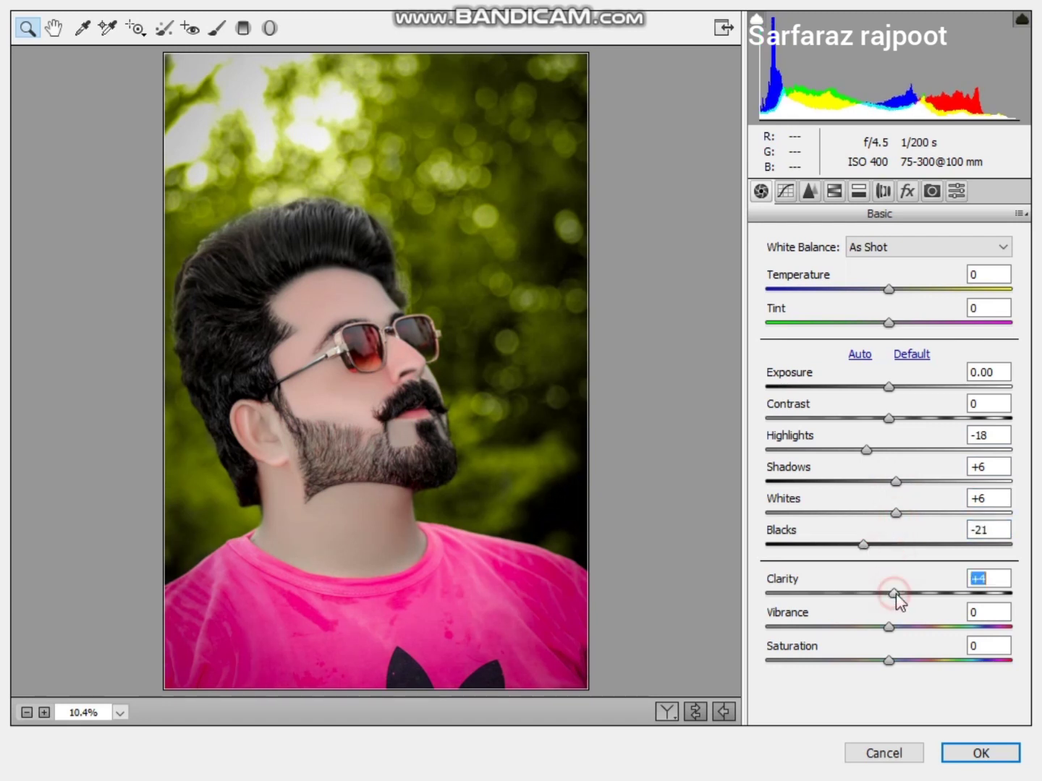
Set Oranges saturation to -13 and brighten the oranges and reds luminance
click(834, 192)
click(817, 269)
mouse_move(889, 368)
mouse_down()
mouse_move(874, 370)
mouse_move(861, 402)
mouse_move(1012, 436)
mouse_up()
click(881, 270)
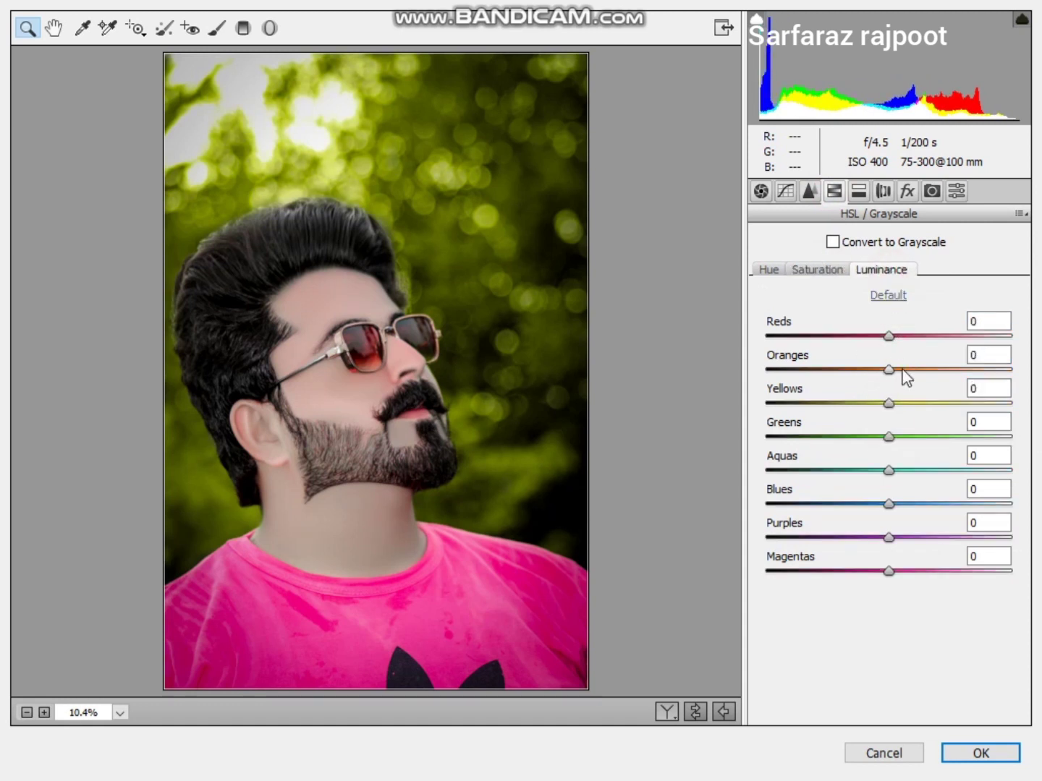
mouse_move(890, 369)
mouse_down()
mouse_move(899, 370)
mouse_move(896, 336)
mouse_up()
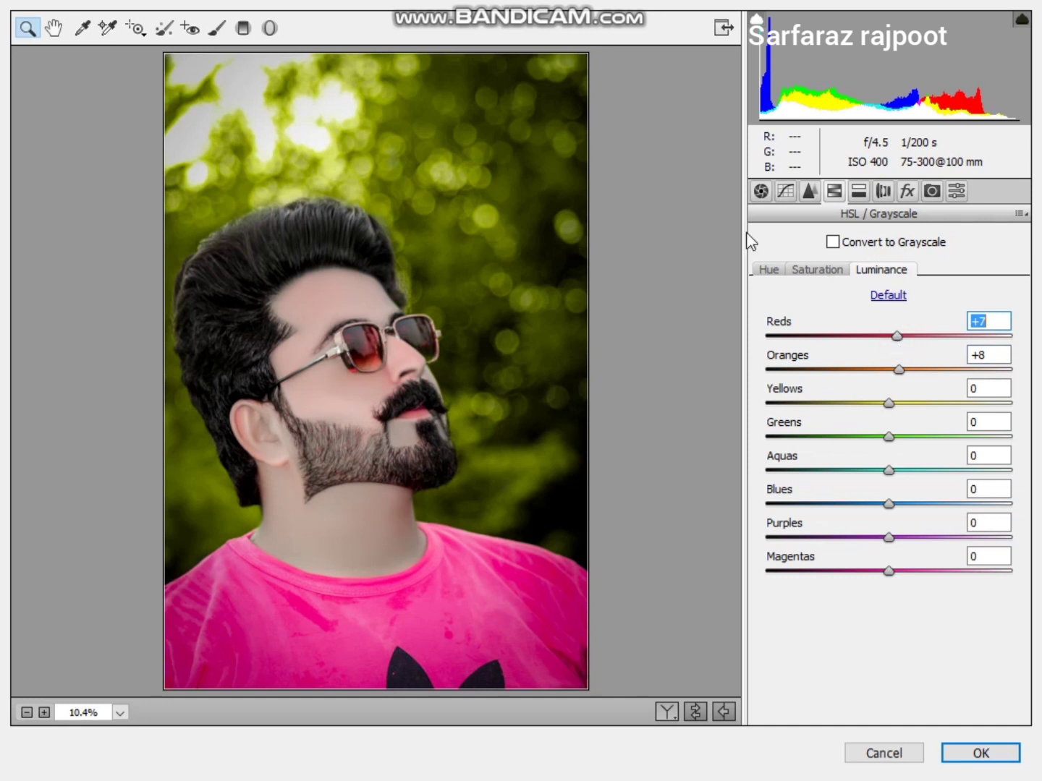
Shift the hues: Greens to -50 and Yellows to +42
click(760, 191)
click(834, 191)
click(818, 269)
click(768, 269)
drag(890, 437, 808, 437)
drag(890, 403, 939, 403)
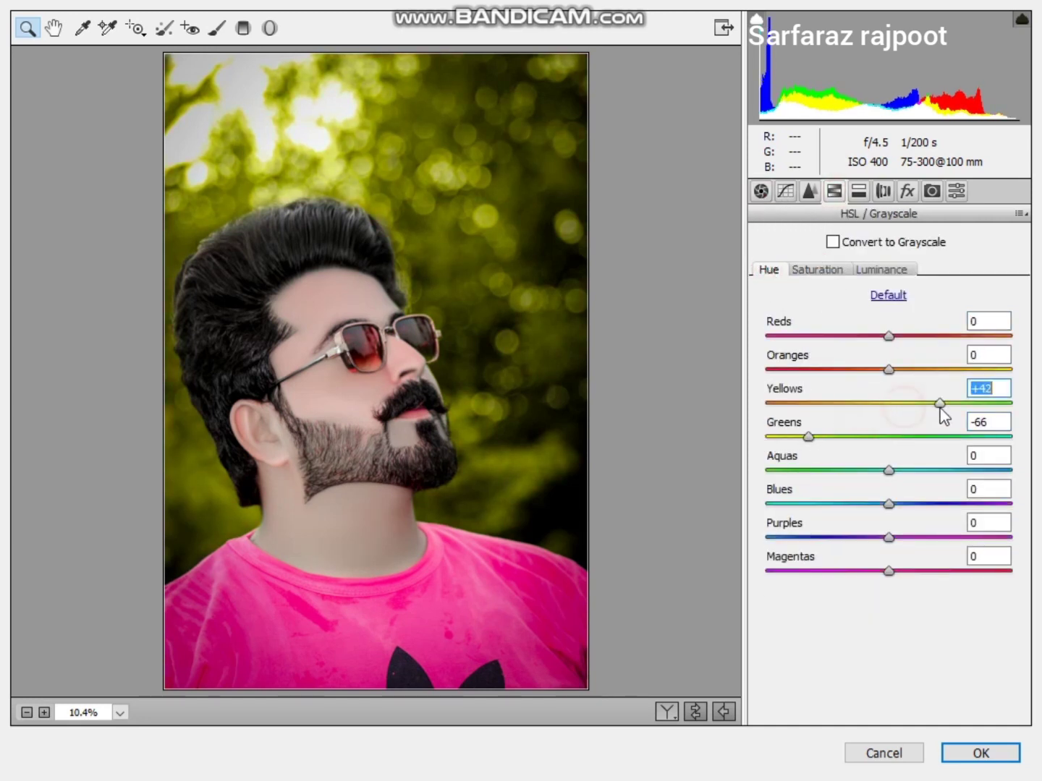
click(828, 438)
Give split-toning highlights a 225 hue with slight saturation and set a -3 post-crop vignette
click(907, 192)
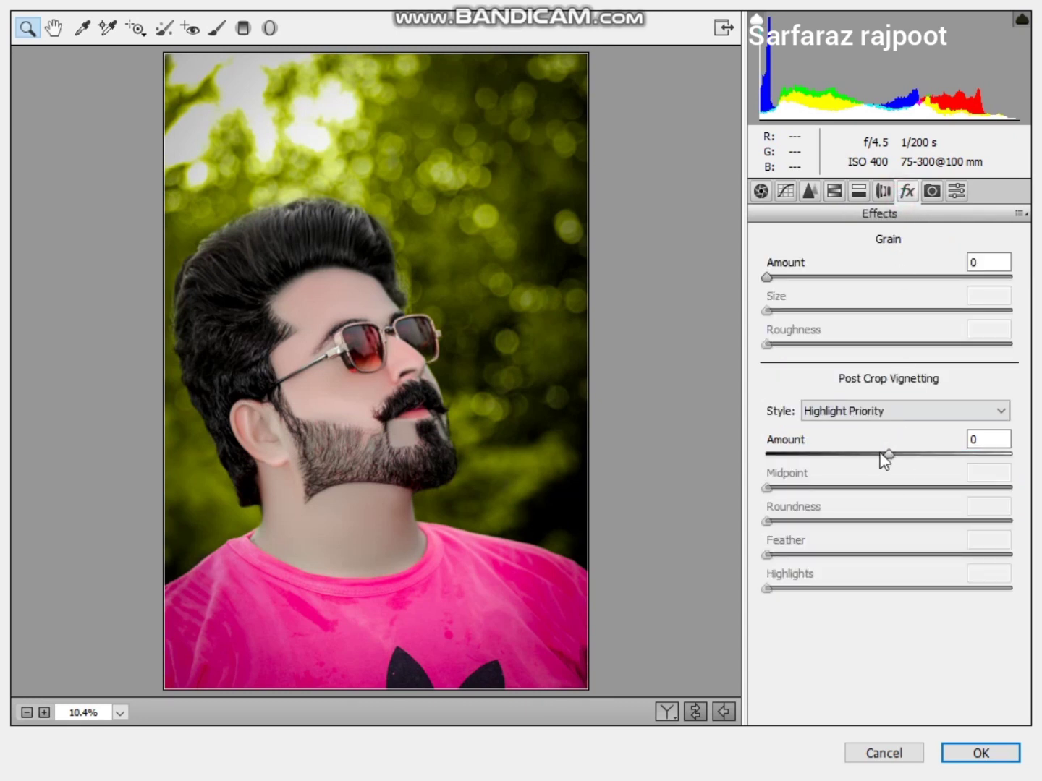
drag(889, 454, 876, 453)
click(859, 192)
drag(901, 272, 921, 272)
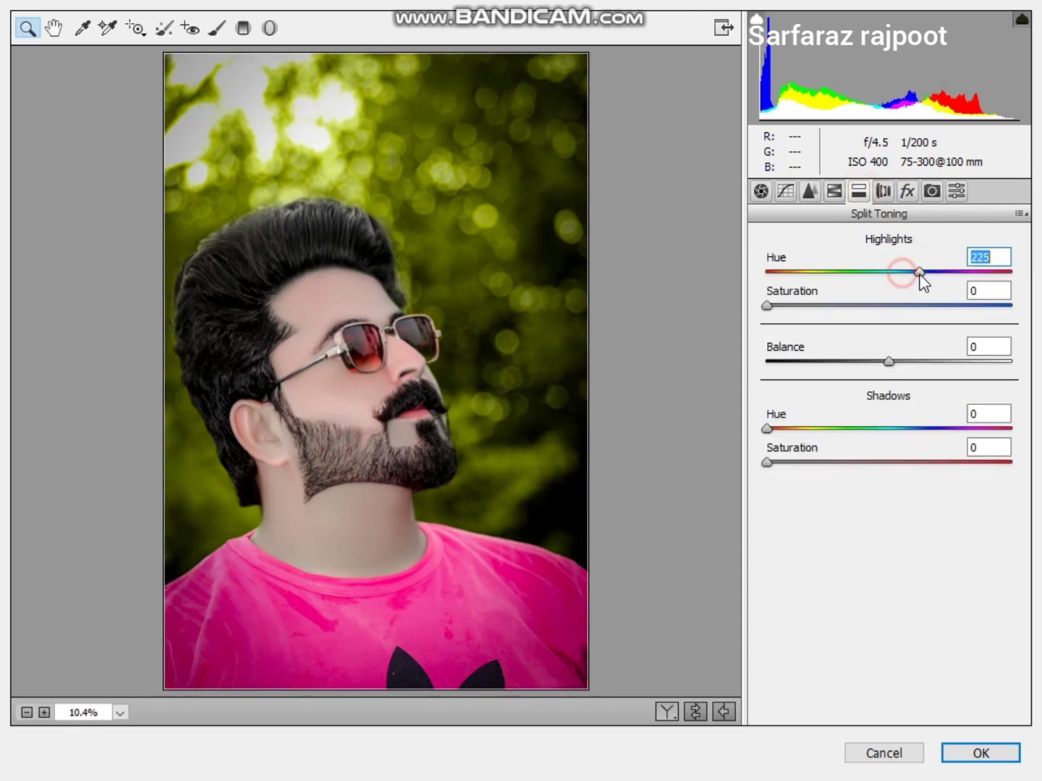
click(779, 306)
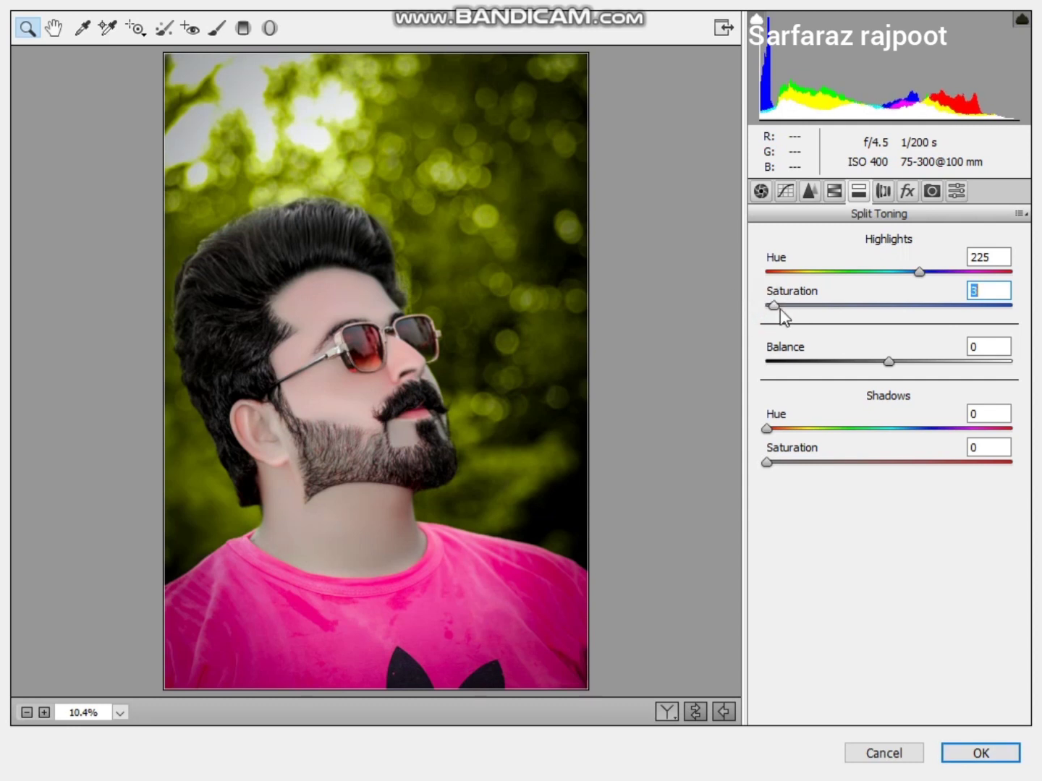
click(907, 192)
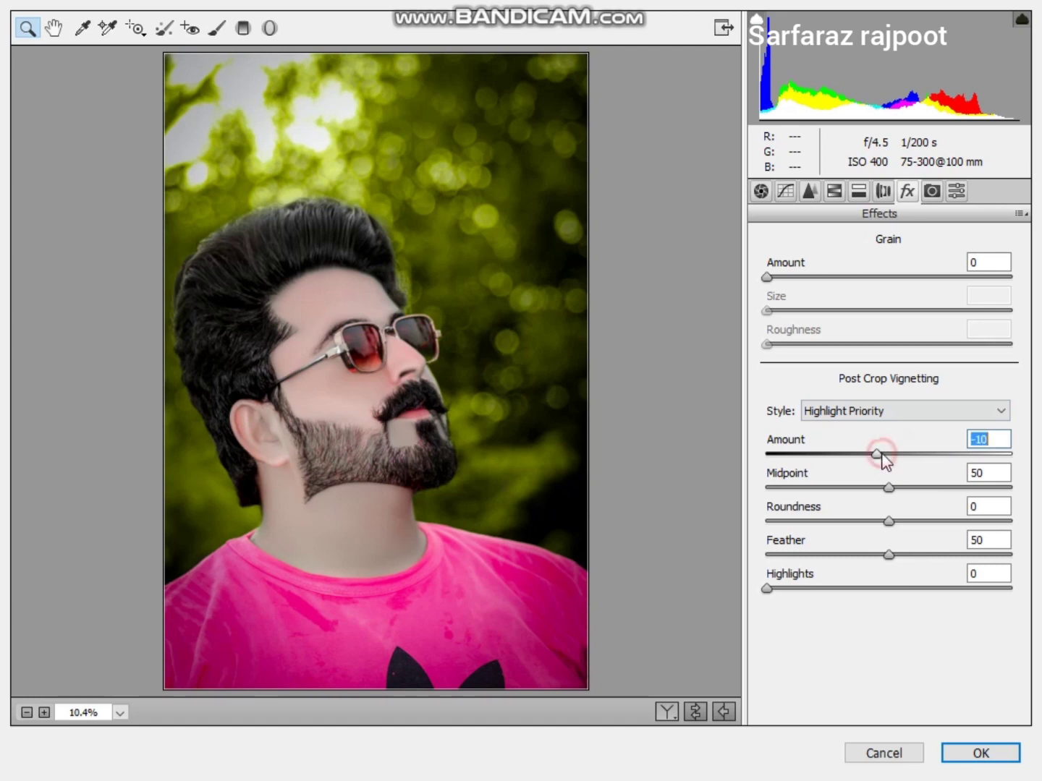
mouse_move(876, 454)
mouse_down()
mouse_move(927, 466)
mouse_move(954, 495)
mouse_move(886, 488)
mouse_move(894, 491)
mouse_up()
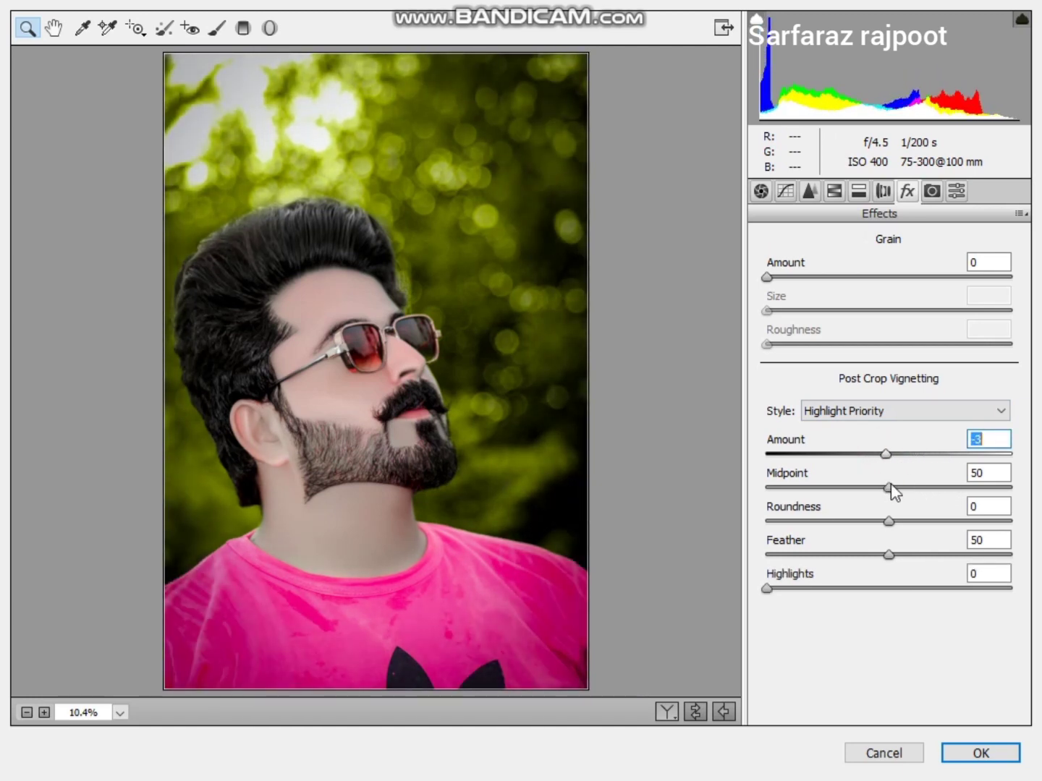
Apply the Camera Raw grade and zoom in on the forehead and sunglasses
click(978, 754)
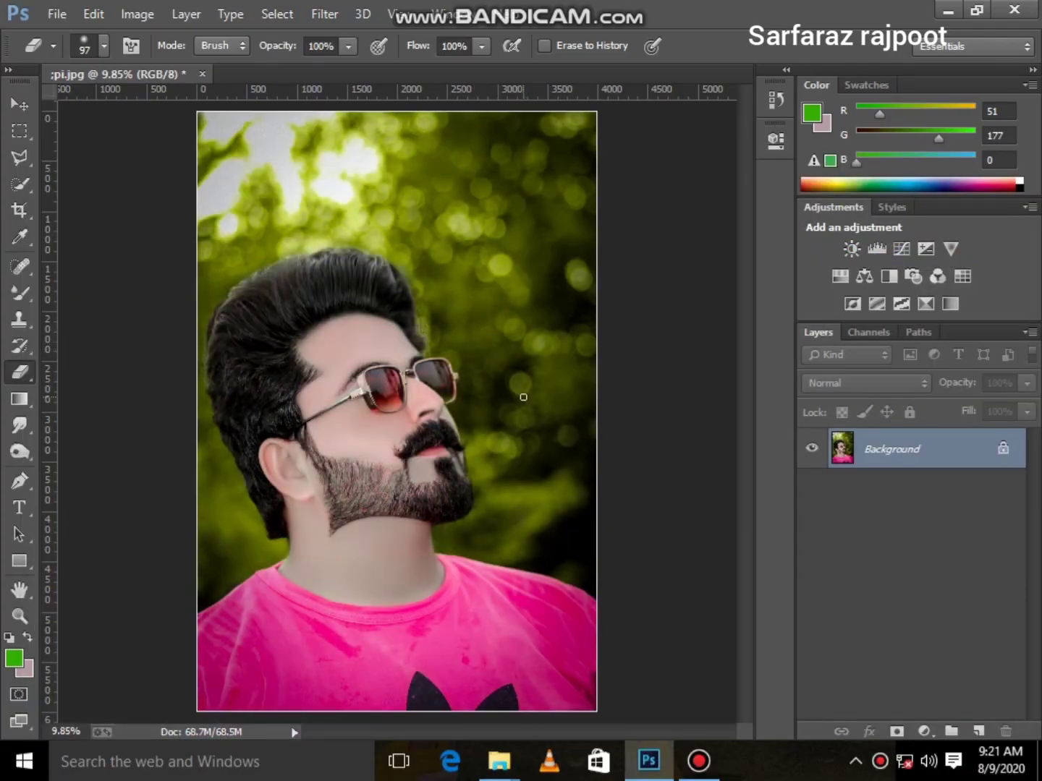
click(20, 615)
click(328, 344)
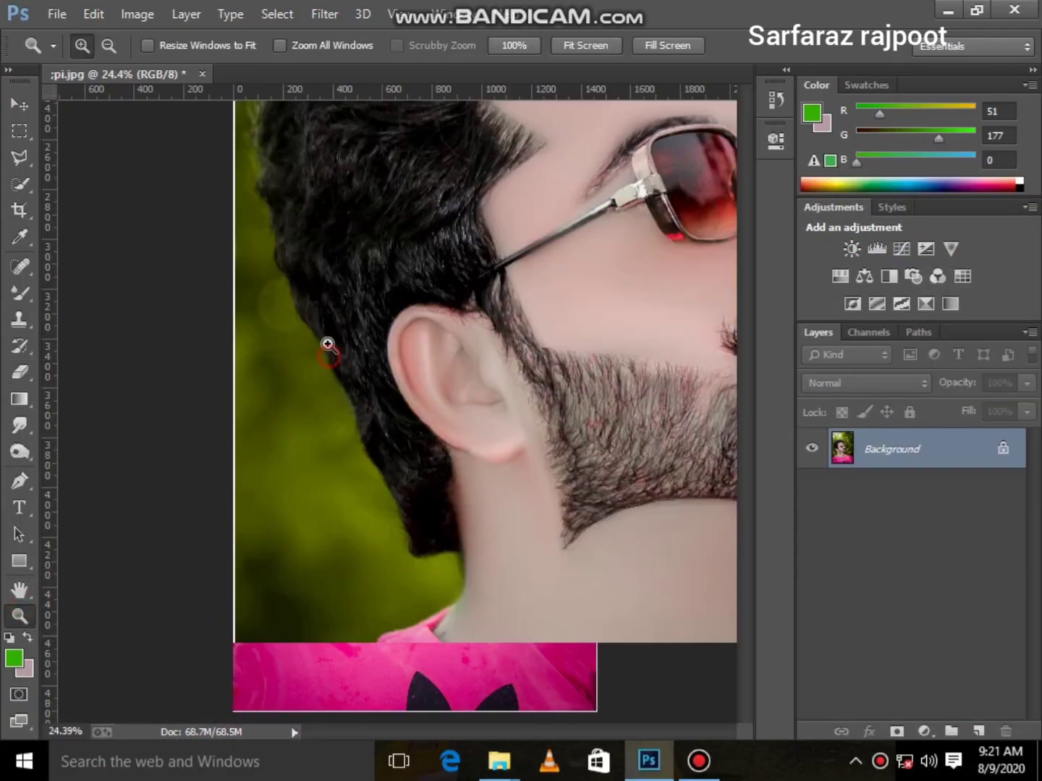
key(ctrl+0)
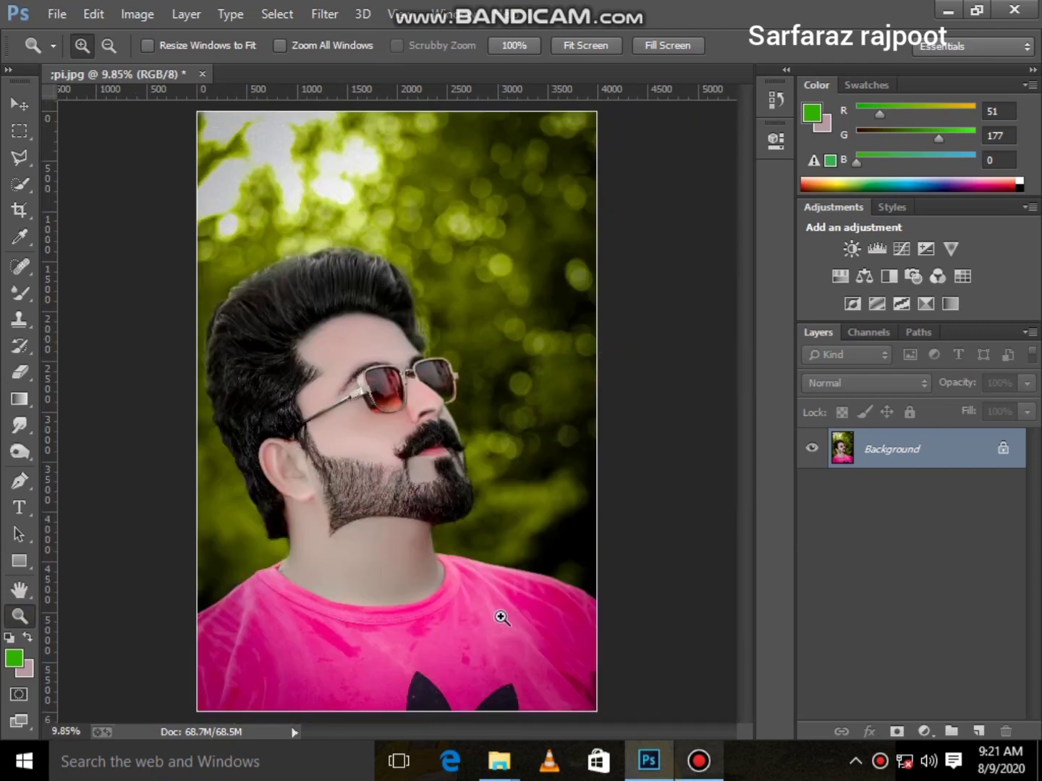
click(391, 328)
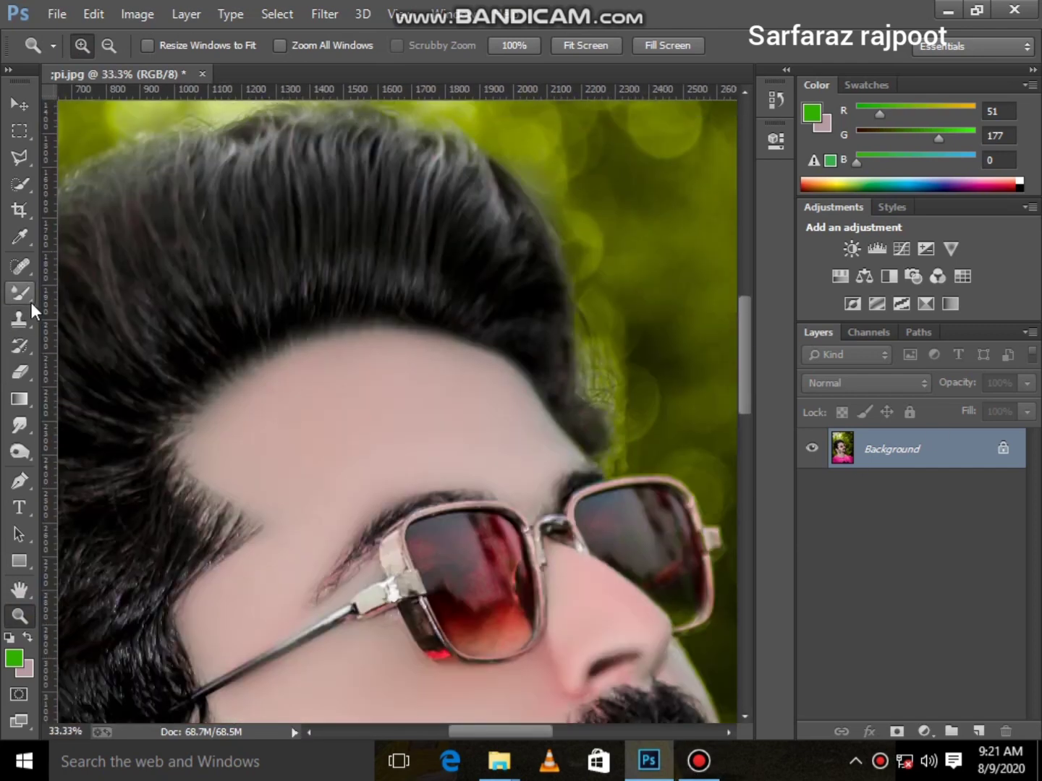
Select the Mixer Brush and set its size to 296 px
click(19, 292)
right_click(479, 465)
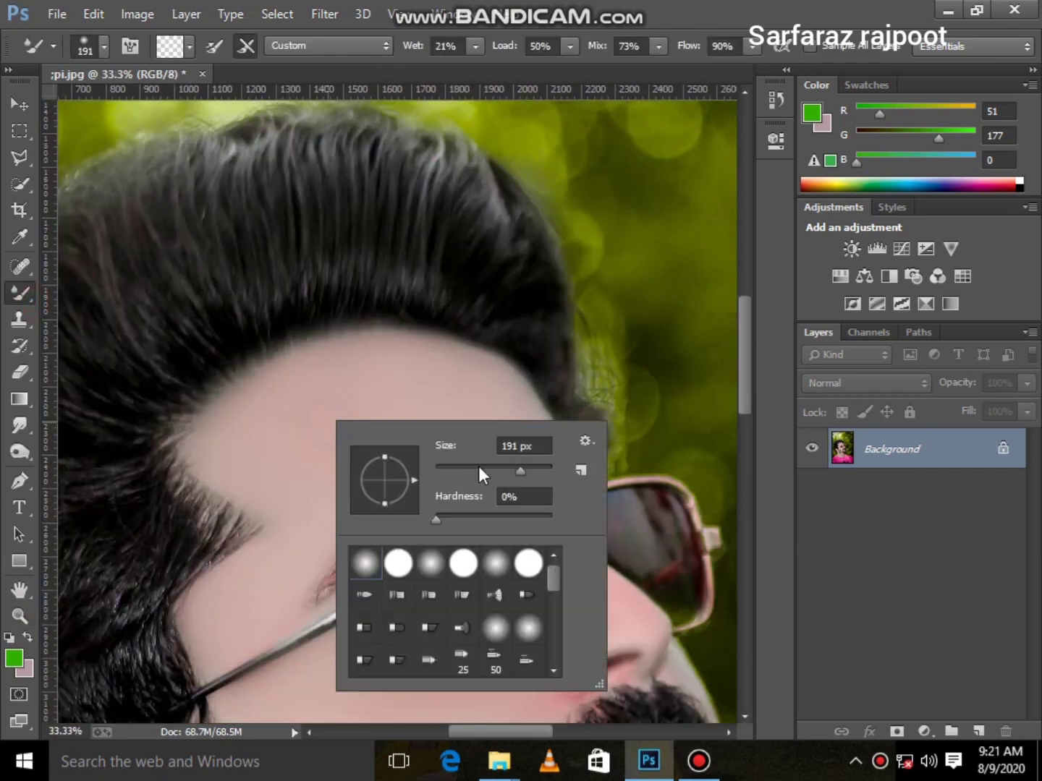
click(305, 431)
right_click(420, 395)
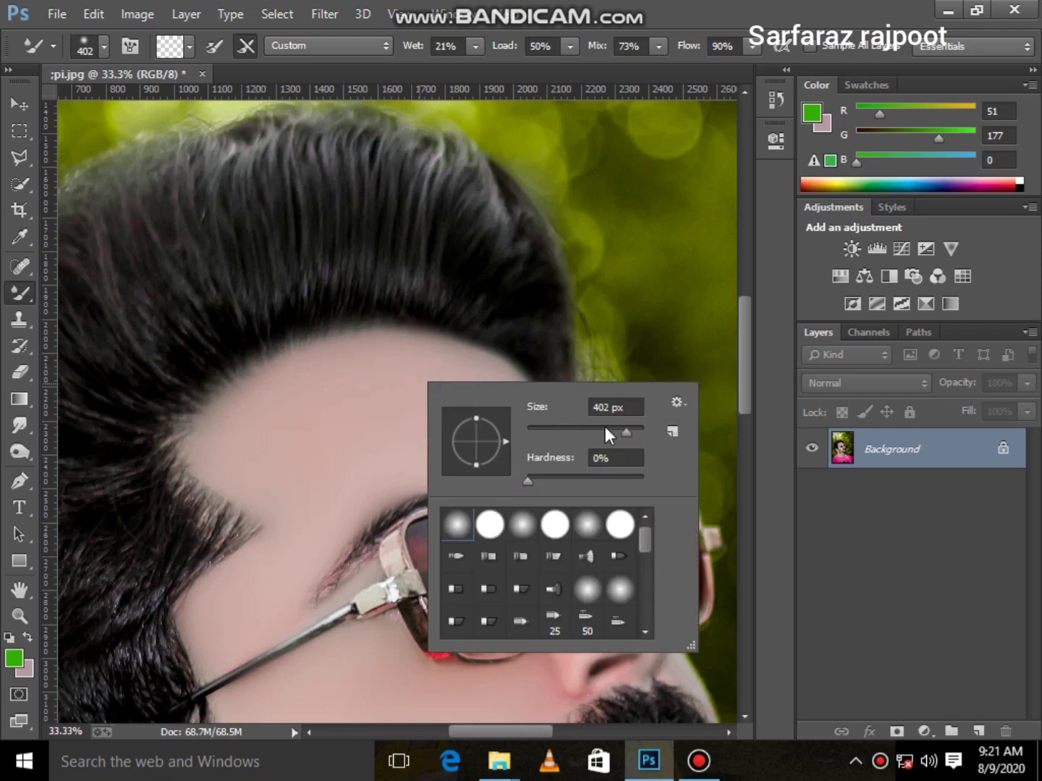
drag(622, 432, 607, 432)
click(298, 407)
scroll(326, 406, down, 2)
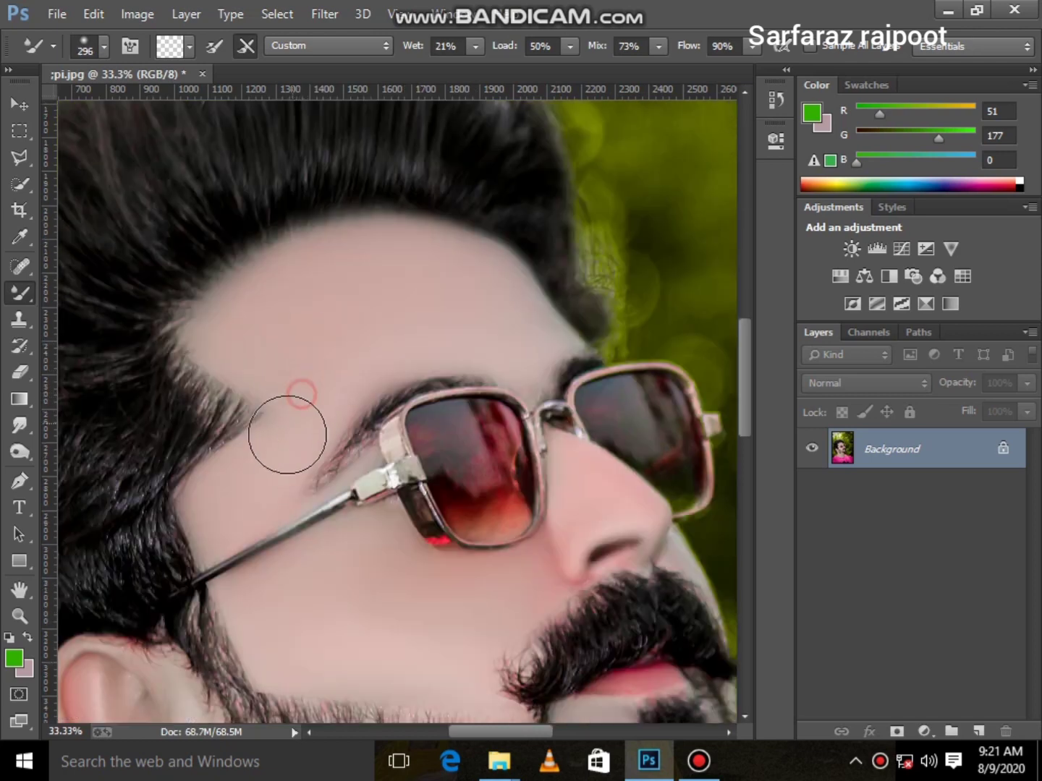
scroll(289, 391, down, 2)
Shrink the brush to 191 px, then enlarge it to 279 px
right_click(274, 398)
click(257, 356)
mouse_move(466, 434)
mouse_down()
mouse_move(453, 434)
mouse_move(479, 420)
mouse_up()
scroll(211, 370, down, 2)
right_click(329, 375)
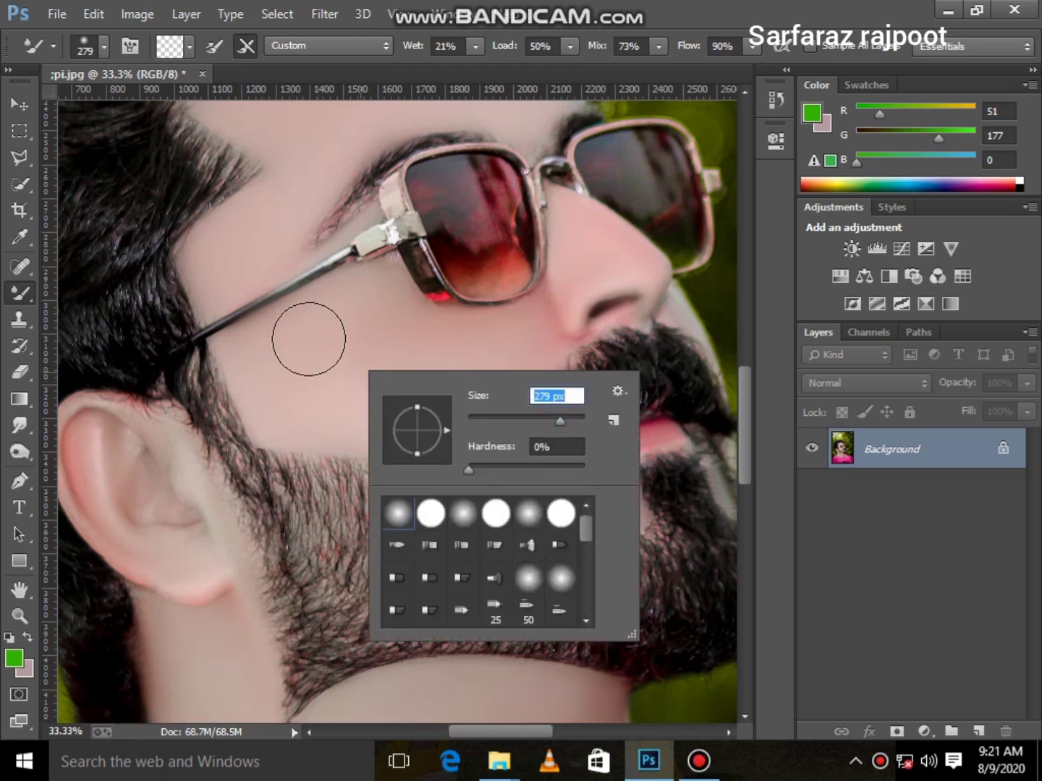
click(281, 364)
Blend the neck and cheek skin smooth with the 279 px, 0% hardness brush
mouse_move(465, 362)
mouse_down()
mouse_move(463, 401)
mouse_move(282, 379)
mouse_up()
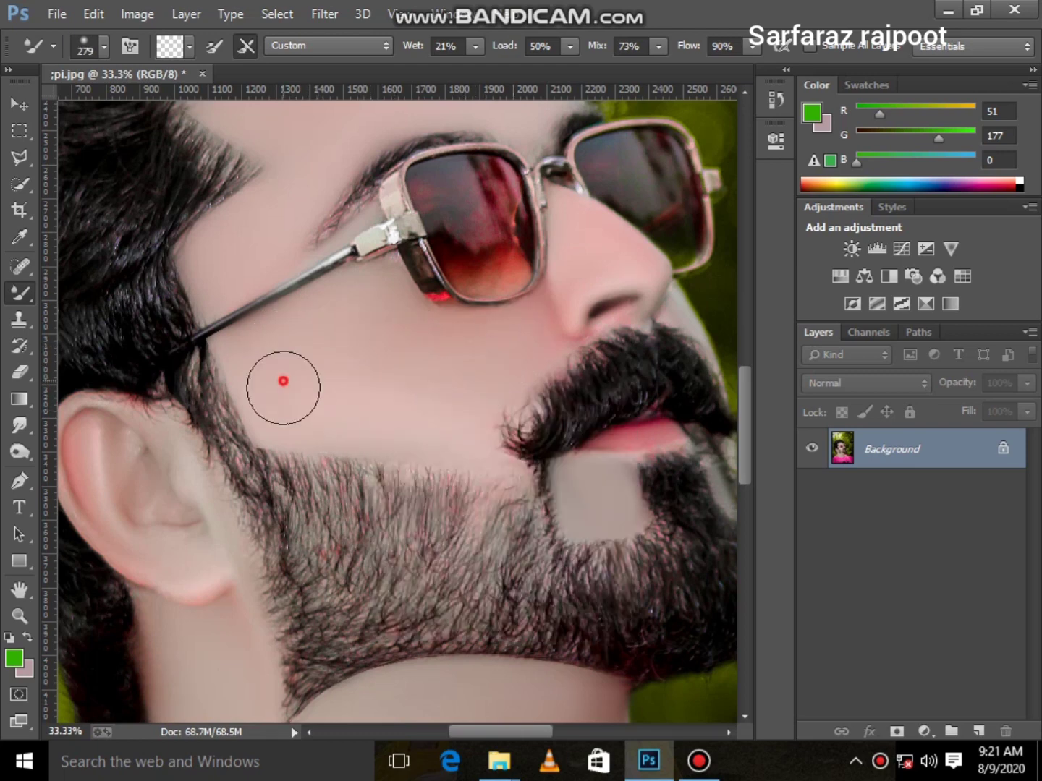
scroll(525, 448, down, 4)
mouse_move(587, 435)
mouse_down()
mouse_move(598, 575)
mouse_move(386, 466)
mouse_move(231, 491)
mouse_up()
scroll(192, 518, up, 2)
scroll(192, 518, up, 2)
scroll(445, 326, up, 2)
right_click(470, 359)
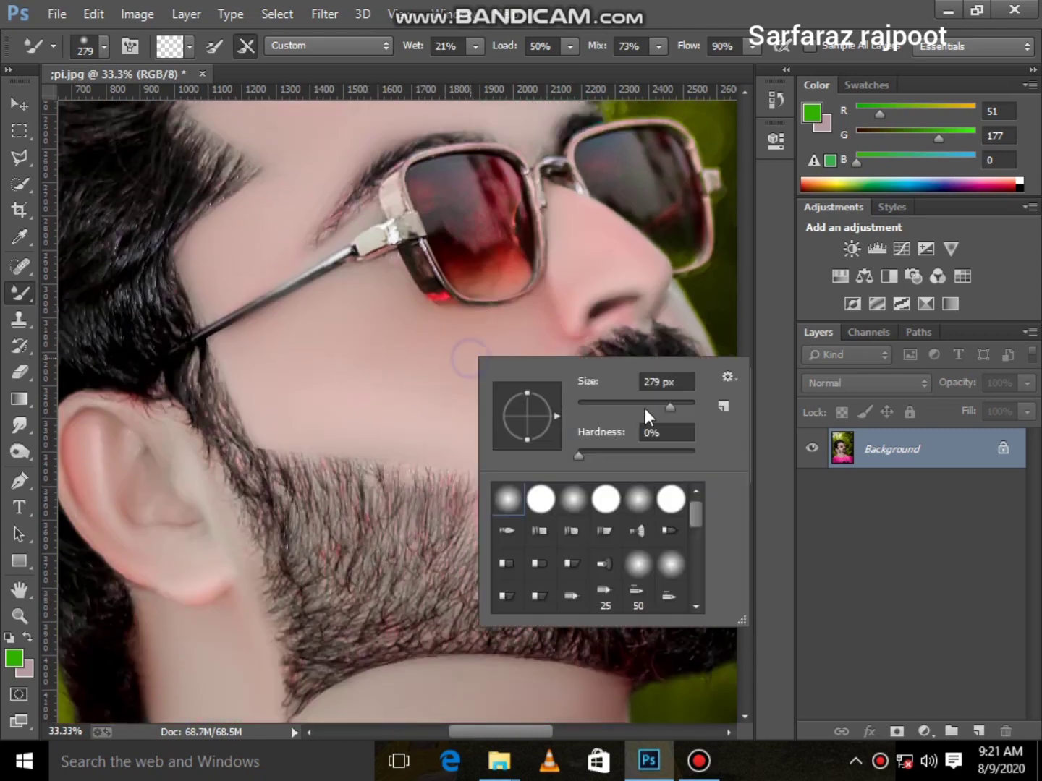
Zoom in on the glasses and cheek, select the Spot Healing Brush, then fit the photo on screen
click(20, 615)
click(632, 296)
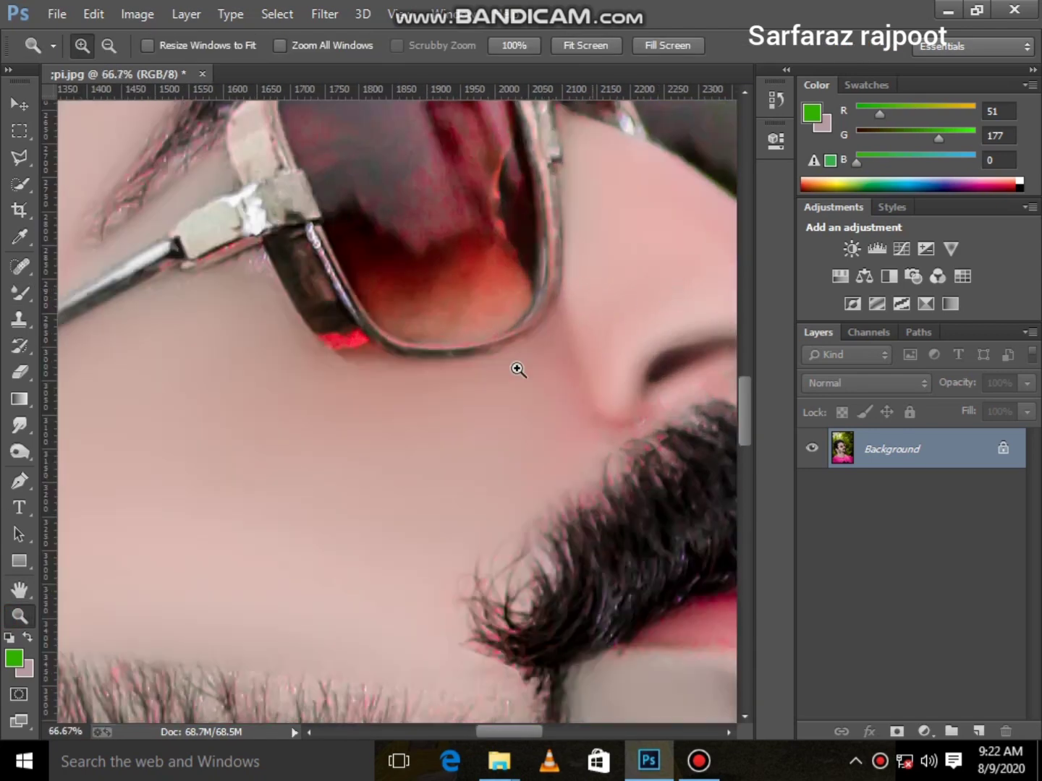
click(19, 274)
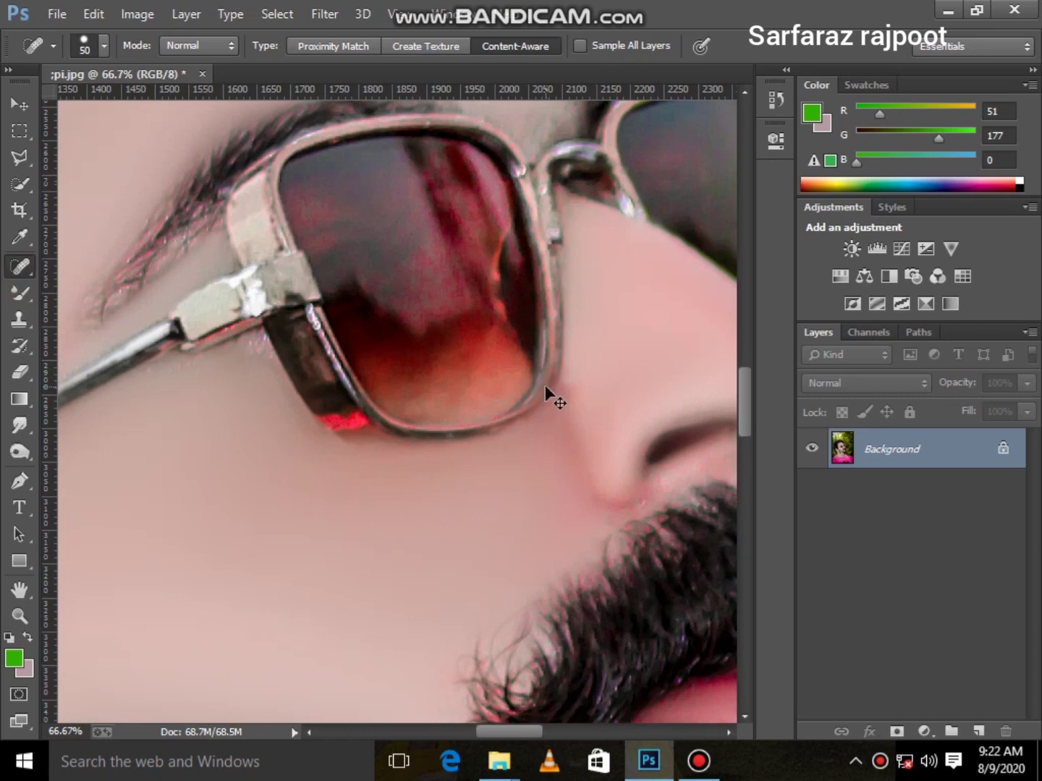
scroll(545, 386, down, 5)
key(z)
key(ctrl+0)
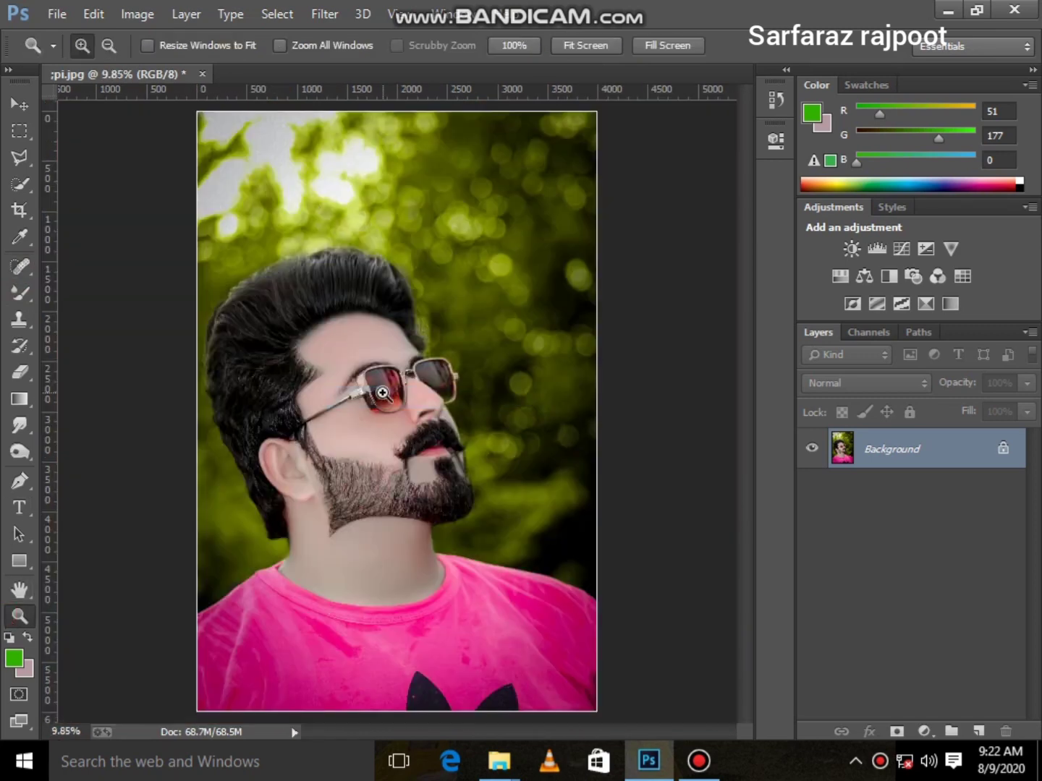
Zoom in on the ear, add a new empty layer, and set the foreground colour to black
click(310, 459)
click(341, 500)
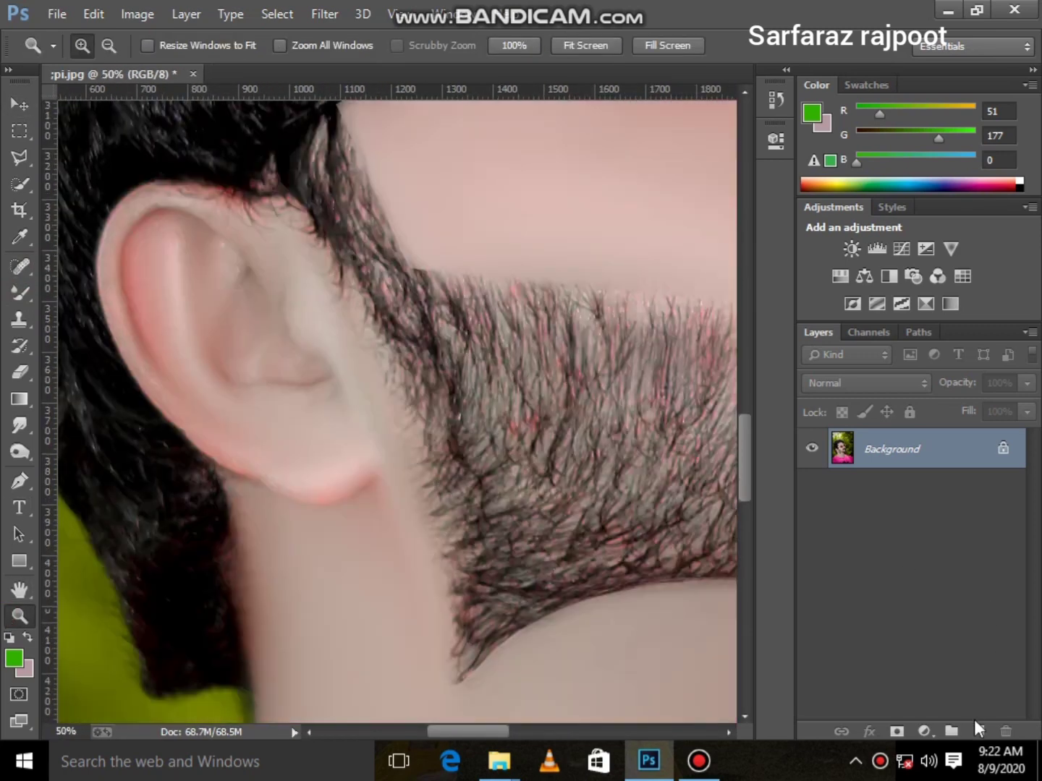
click(979, 731)
click(13, 659)
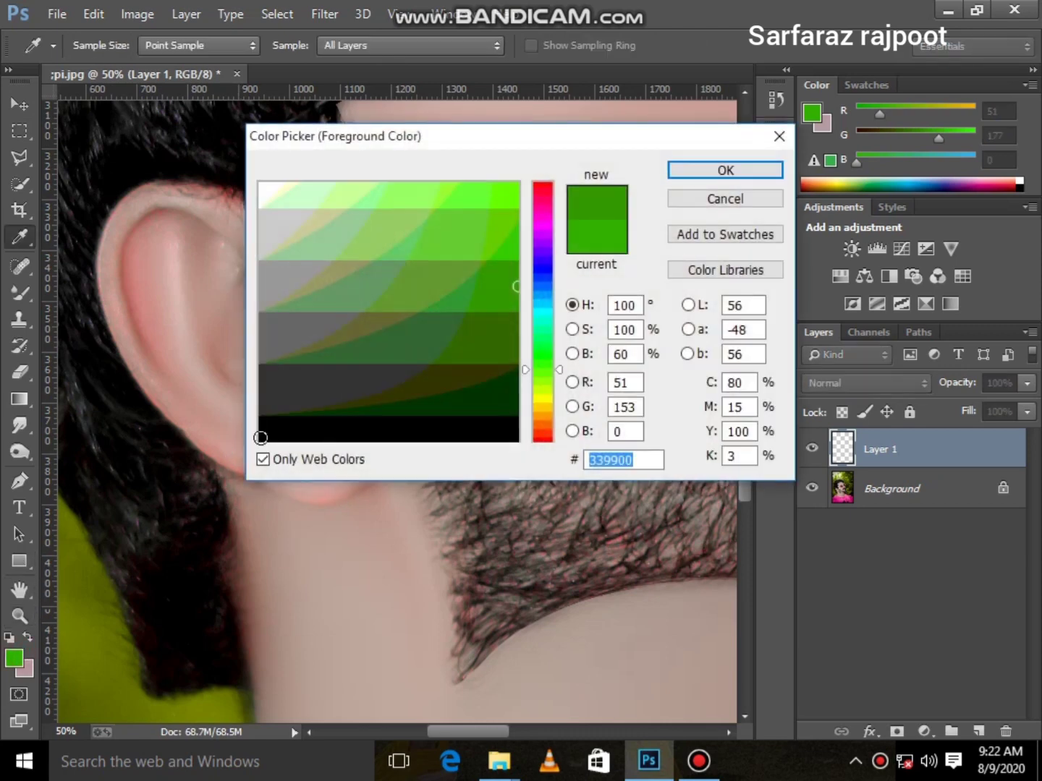
click(271, 433)
click(732, 167)
Paint a black stud earring dot on the earlobe with the Brush tool
key(b)
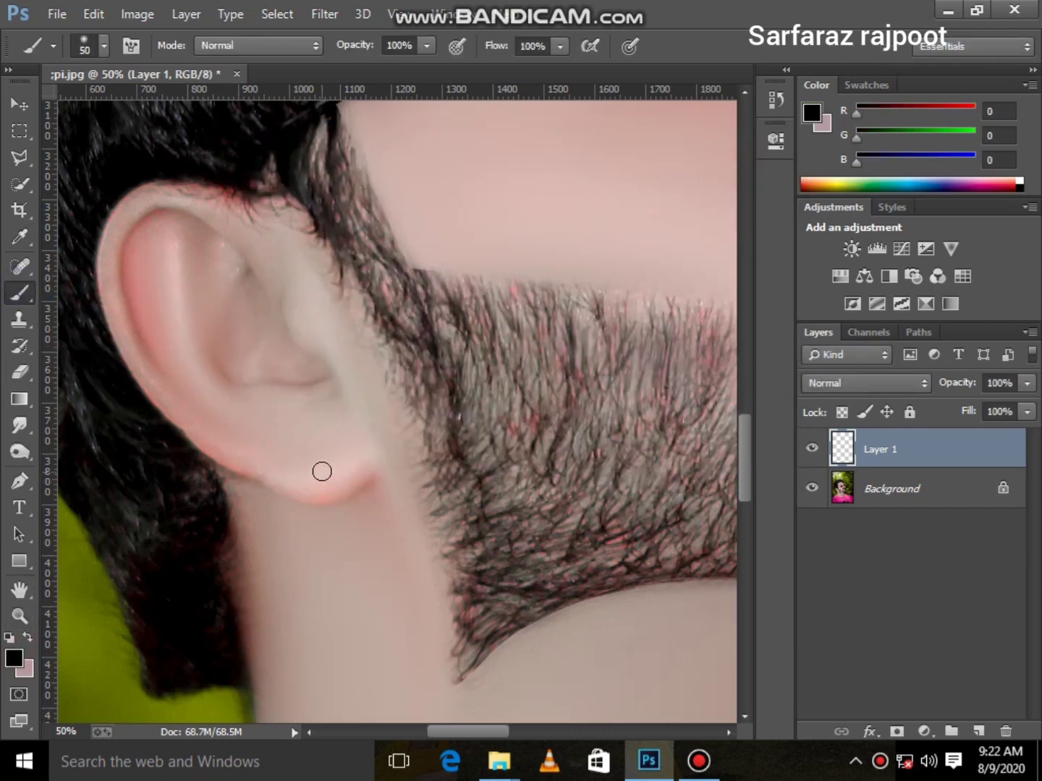
click(316, 470)
scroll(398, 507, down, 3)
scroll(443, 529, down, 2)
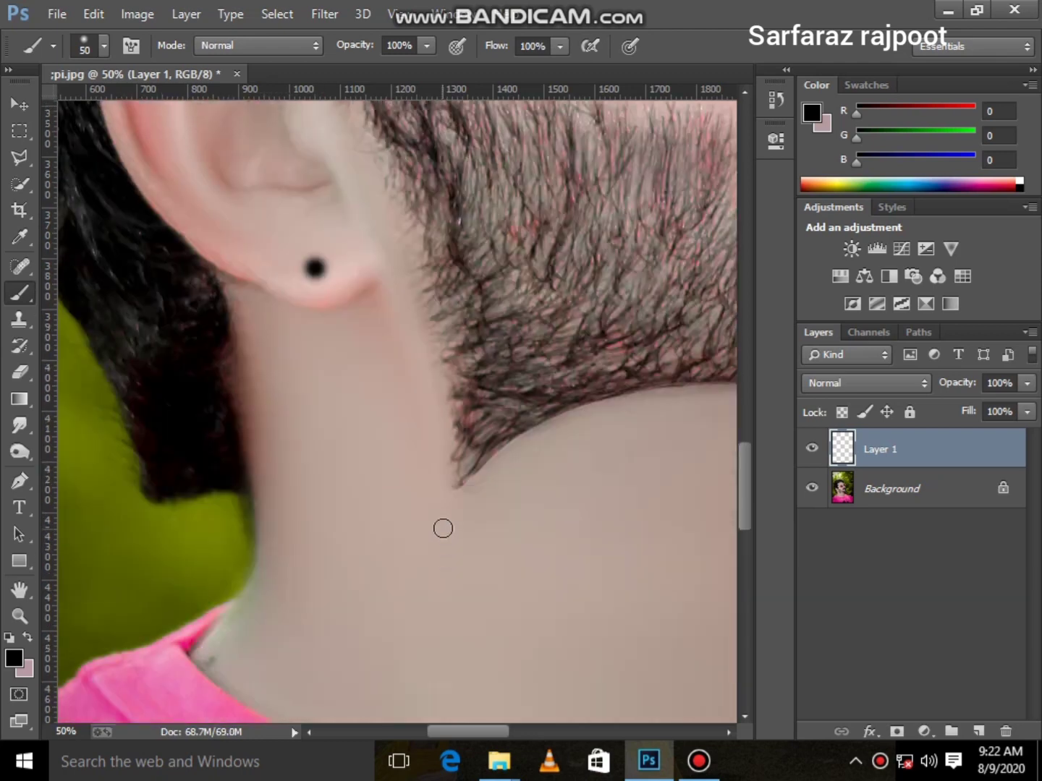
Paint a dotted tattoo line down the neck toward the shirt collar
click(447, 505)
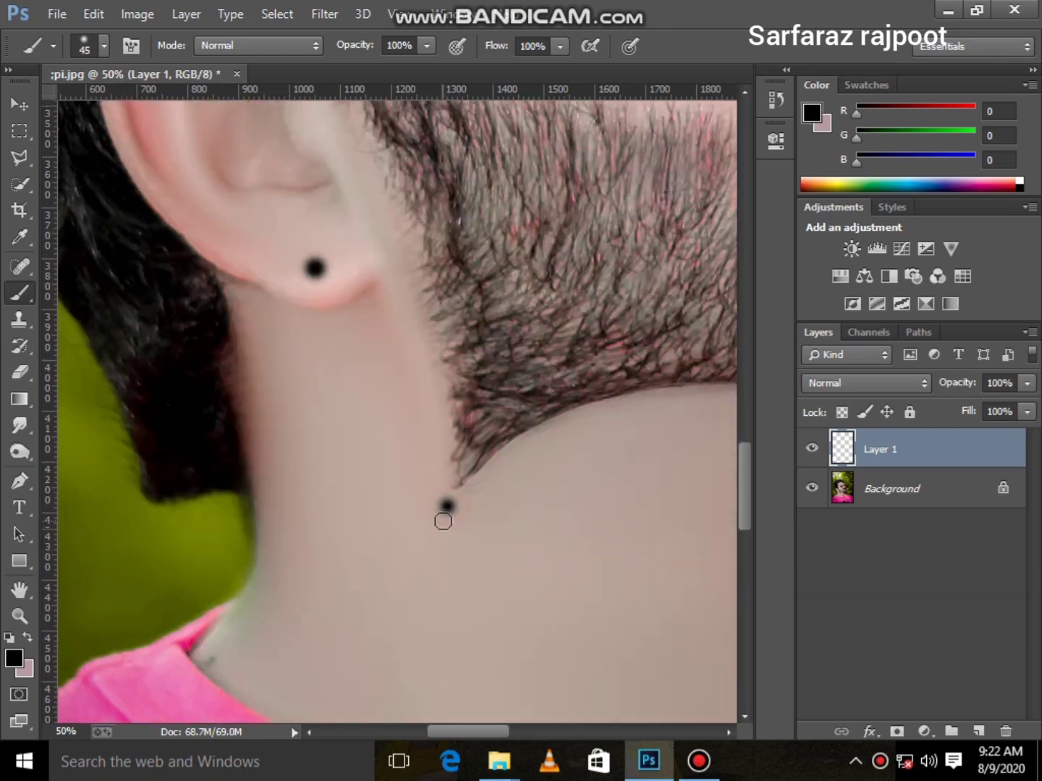
click(433, 537)
click(424, 565)
click(409, 584)
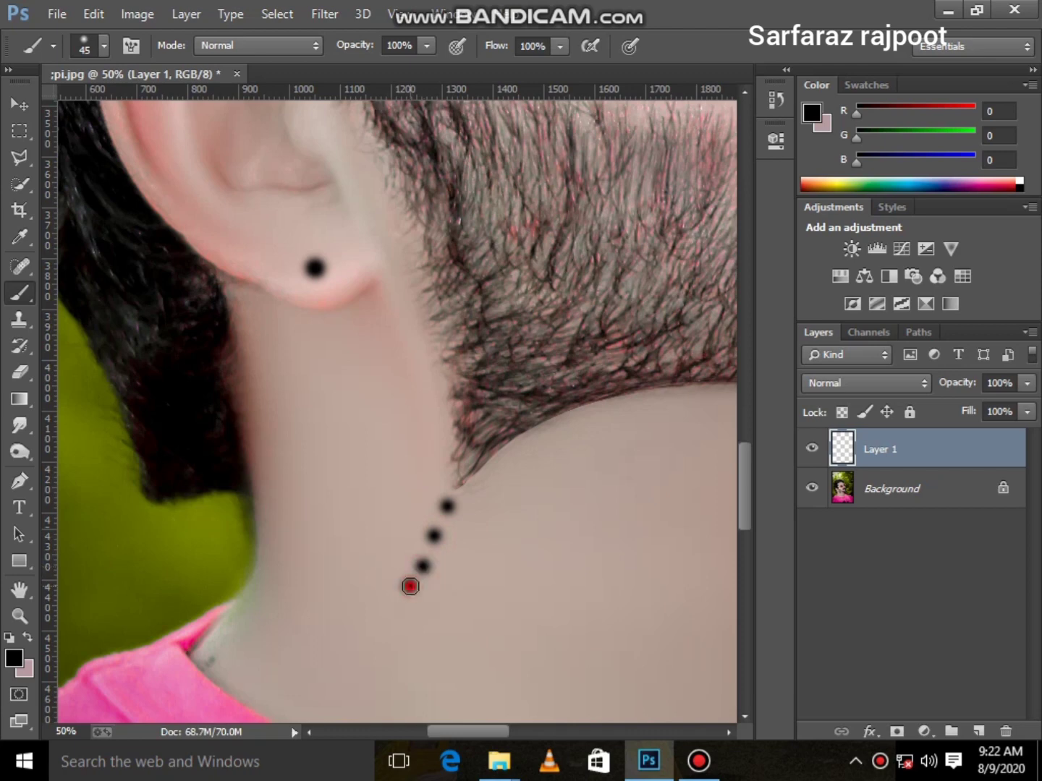
click(382, 613)
click(366, 627)
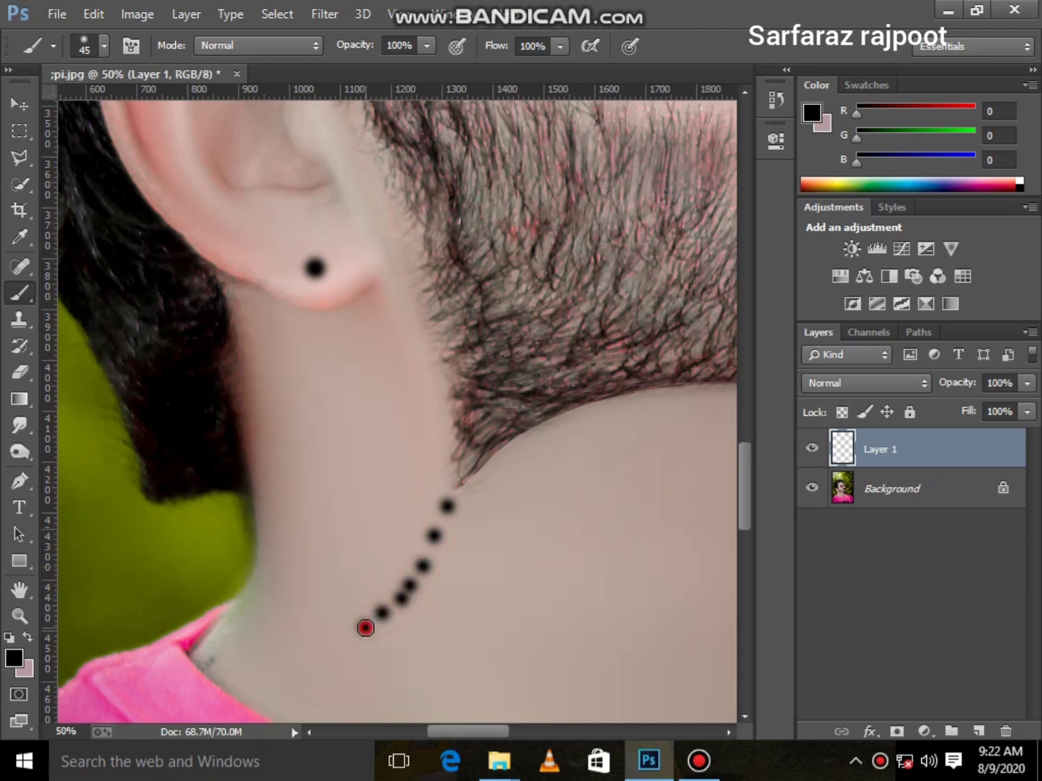
click(288, 661)
scroll(293, 652, down, 3)
click(20, 615)
right_click(394, 420)
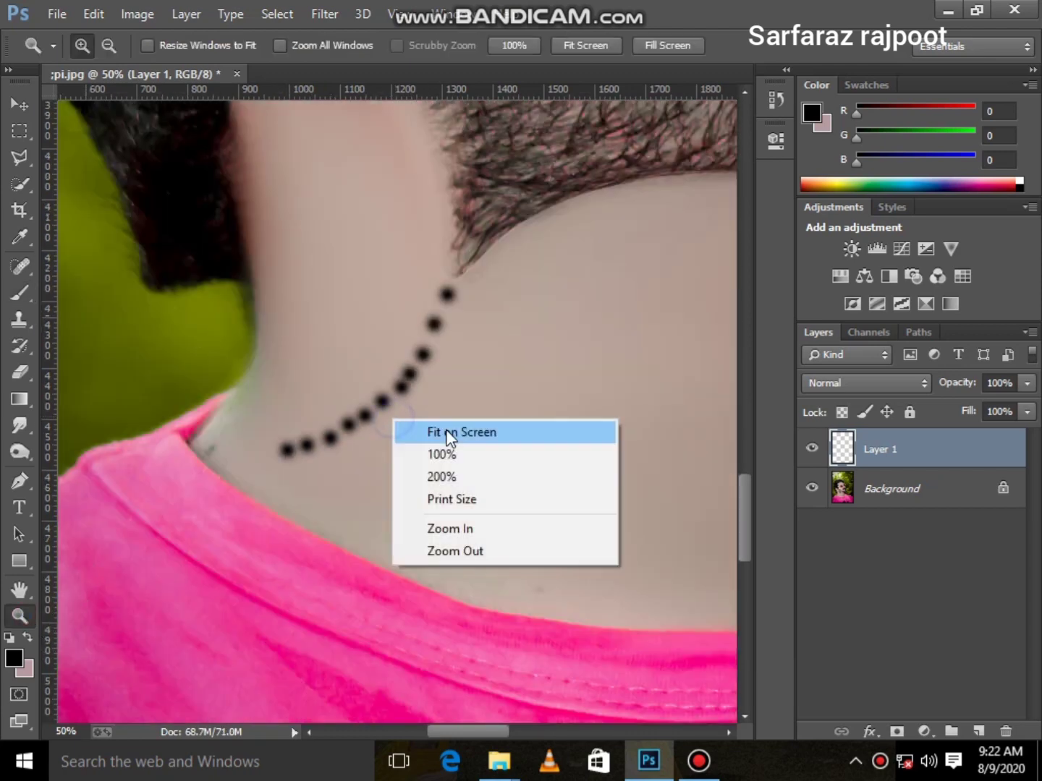
click(448, 433)
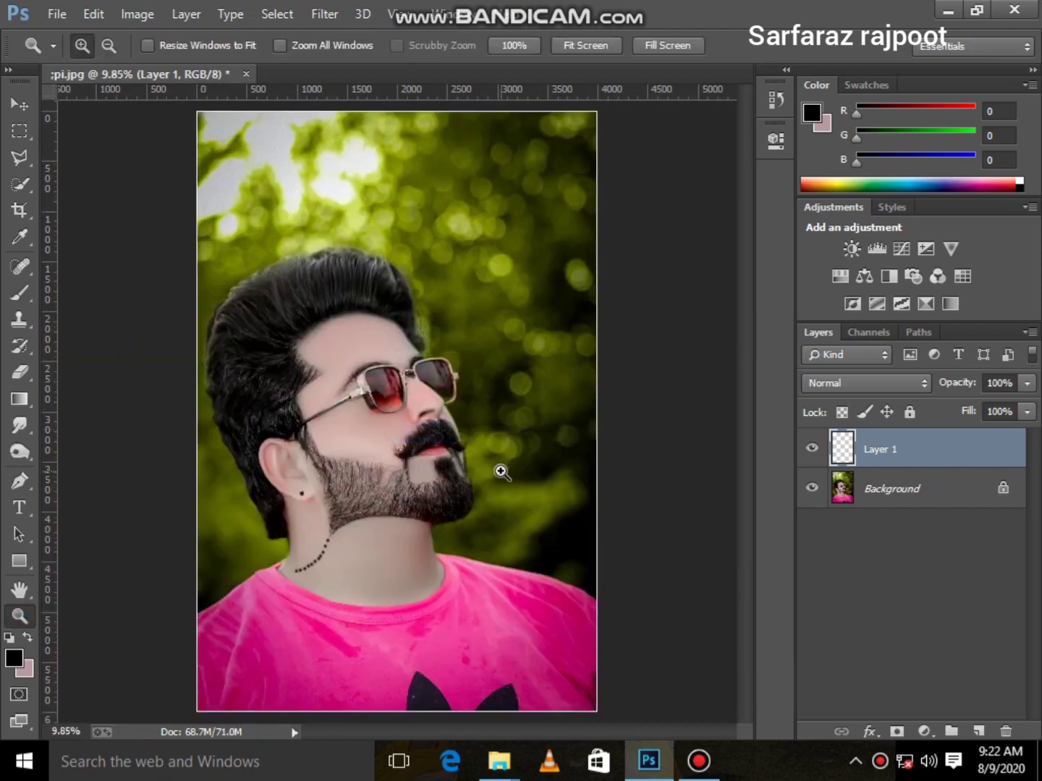
Lower the layer opacity, restore it to full, and undo the dotted neck tattoo
click(1028, 383)
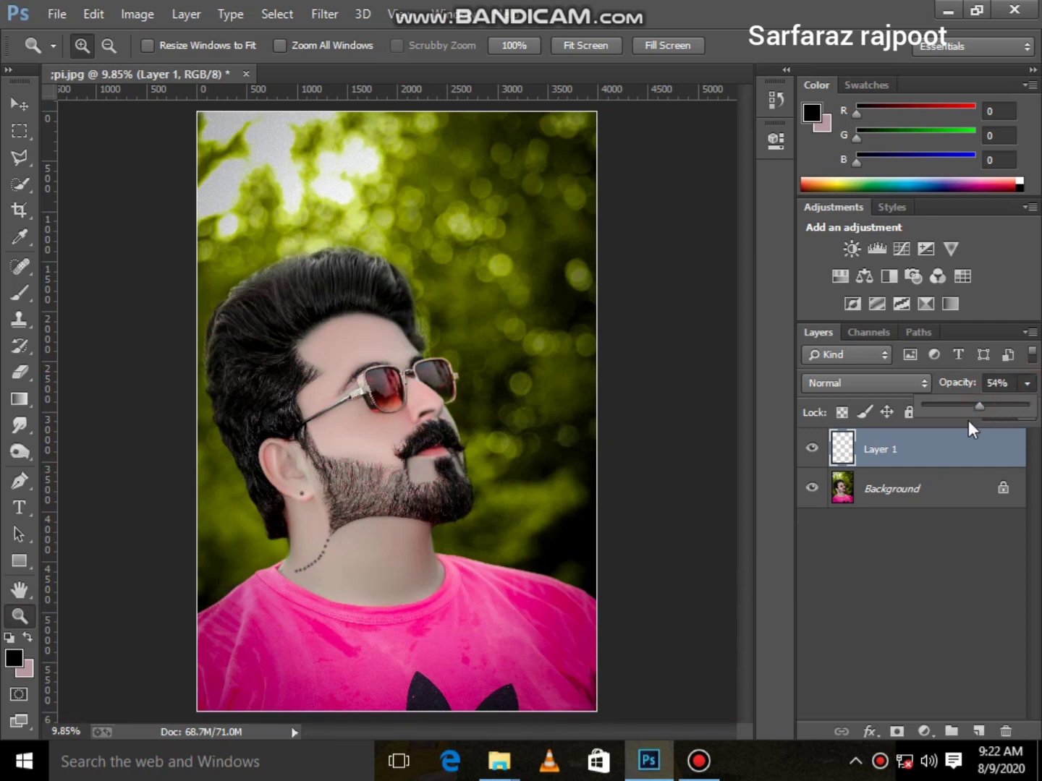
drag(965, 407, 1032, 407)
click(330, 502)
scroll(296, 448, down, 3)
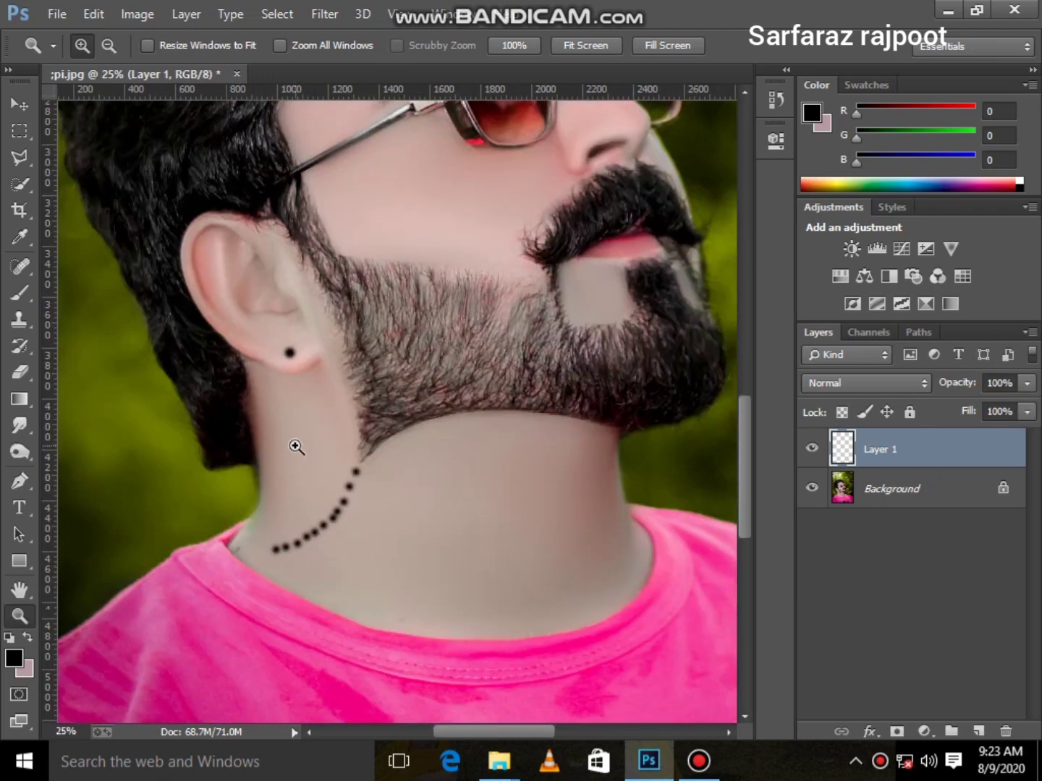
key(ctrl+alt+z)
key(ctrl+alt+z)
key(ctrl+alt+z)
key(ctrl+alt+z)
key(ctrl+alt+z)
key(ctrl+alt+z)
key(ctrl+alt+z)
key(ctrl+alt+z)
key(ctrl+alt+z)
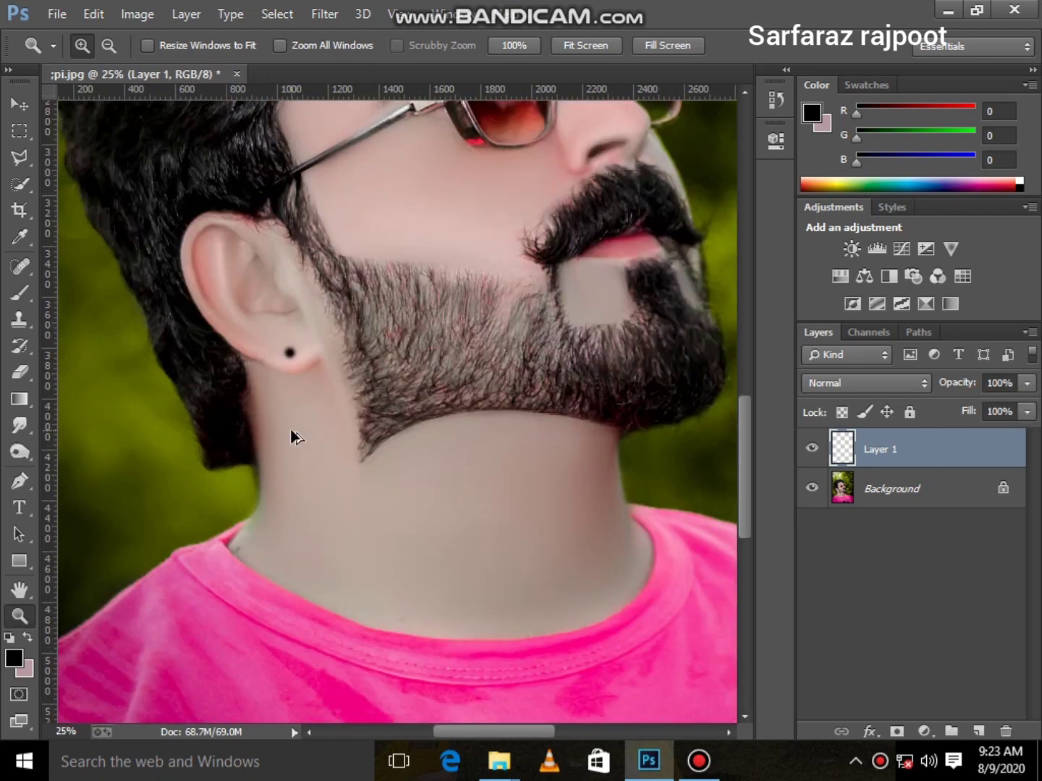
Flatten the earring into the photo and add a new empty layer for the tattoo
right_click(837, 483)
click(889, 655)
click(251, 484)
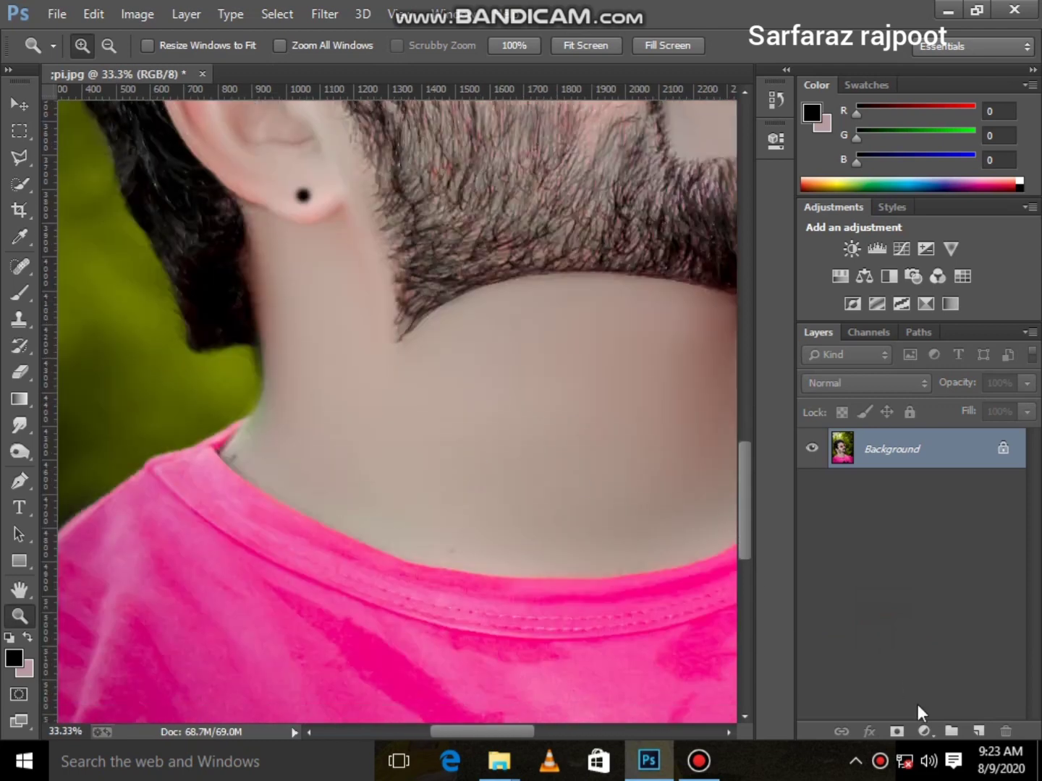
click(979, 731)
Switch to the Brush tool and choose the 42 px brush preset
scroll(722, 593, up, 2)
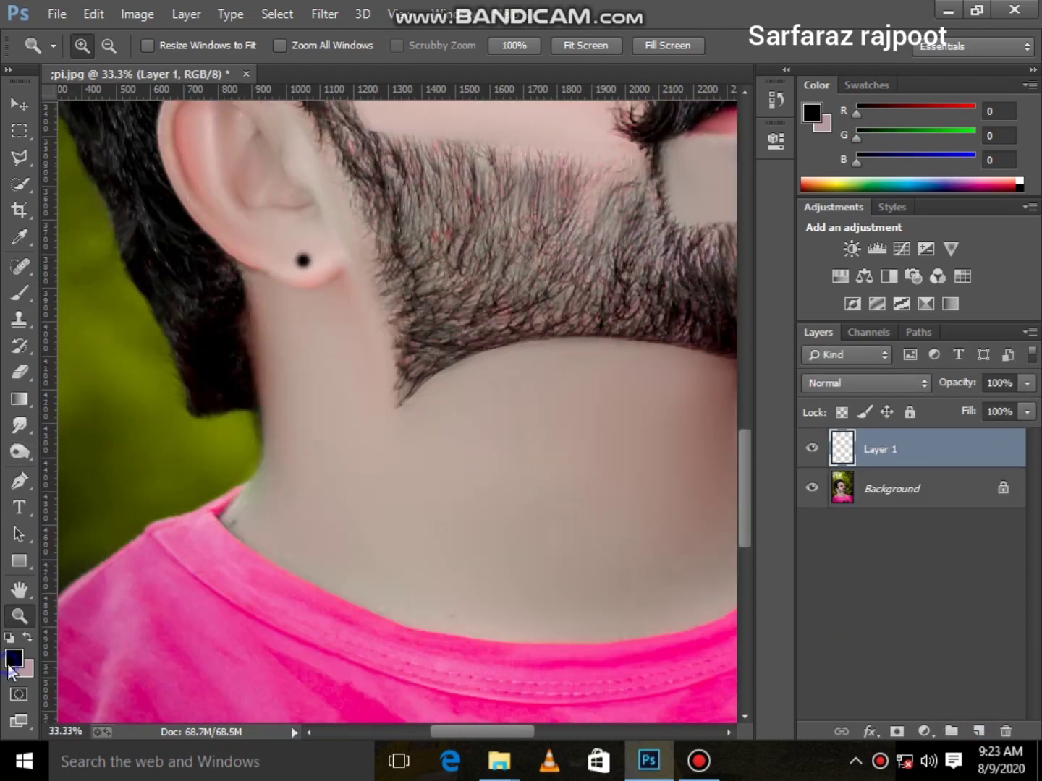
right_click(296, 393)
key(Escape)
click(20, 293)
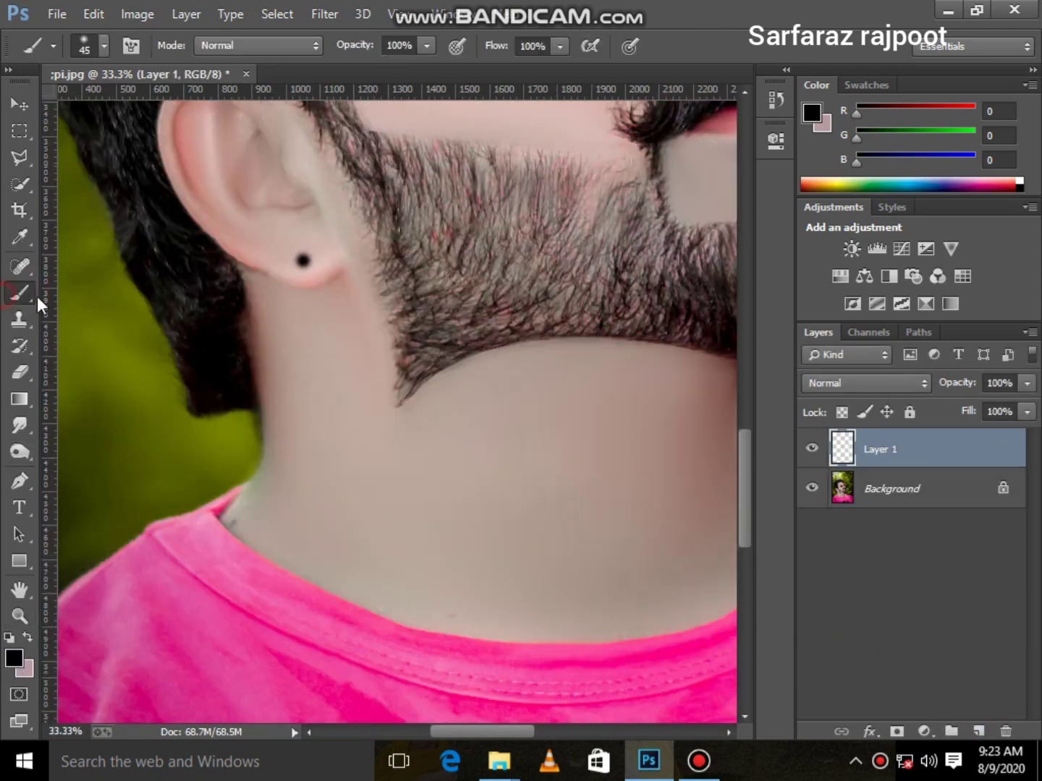
right_click(304, 383)
scroll(423, 559, down, 1)
scroll(425, 559, down, 1)
scroll(425, 559, down, 1)
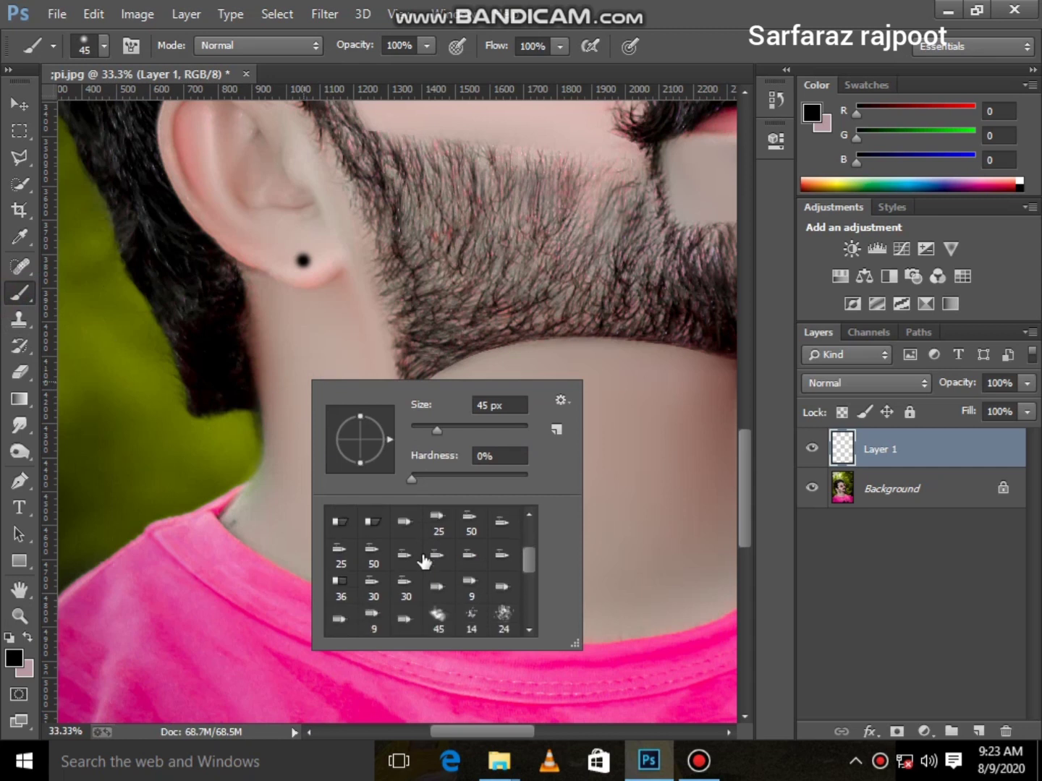
scroll(425, 561, down, 1)
scroll(425, 561, down, 1)
scroll(426, 560, down, 1)
scroll(425, 561, down, 2)
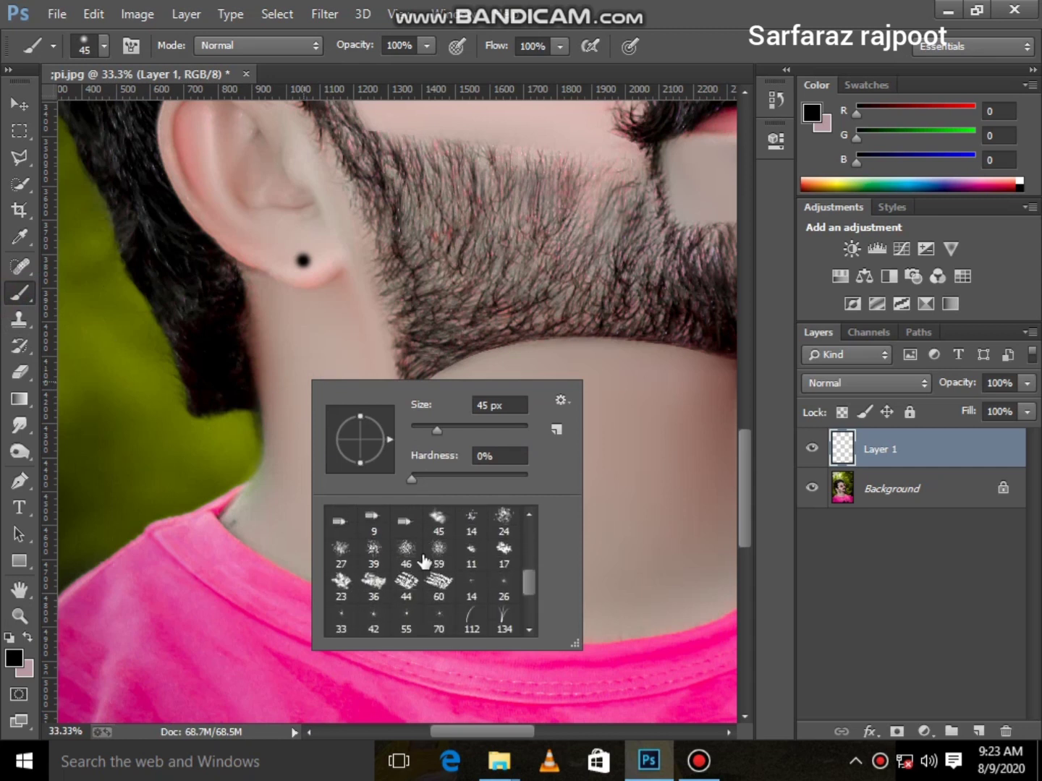
scroll(425, 561, down, 1)
click(382, 595)
Draw a test line on the neck, undo it, and choose the 33 brush preset
drag(314, 348, 368, 490)
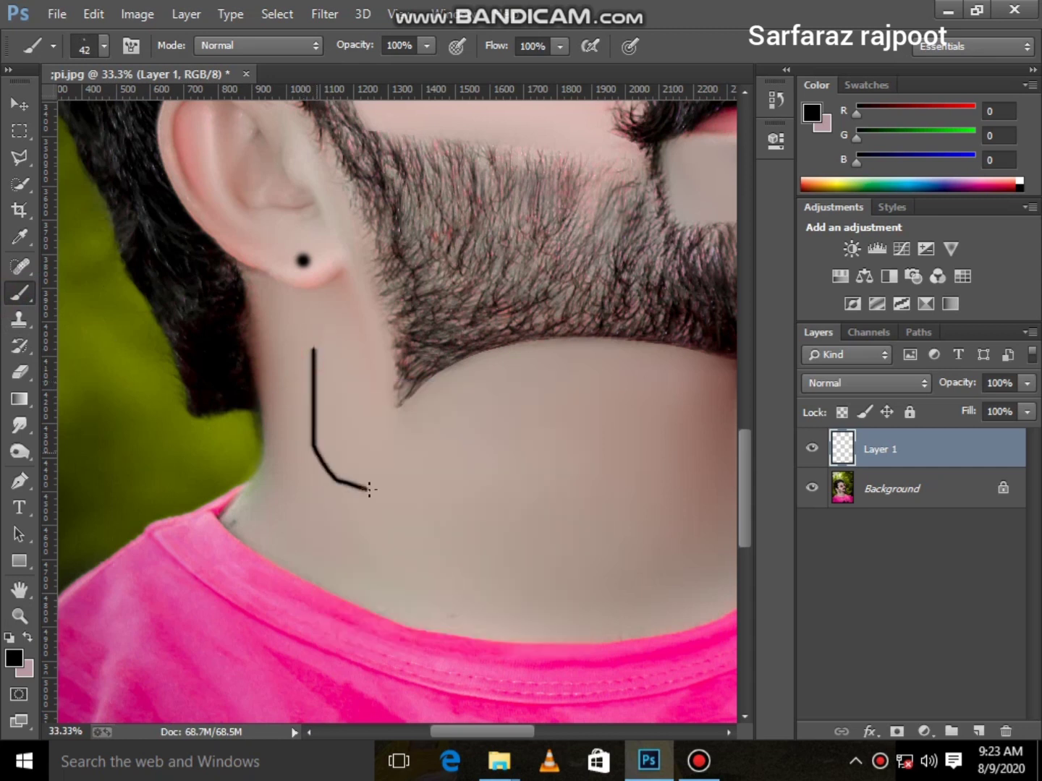
key(ctrl+z)
right_click(377, 507)
scroll(377, 507, down, 2)
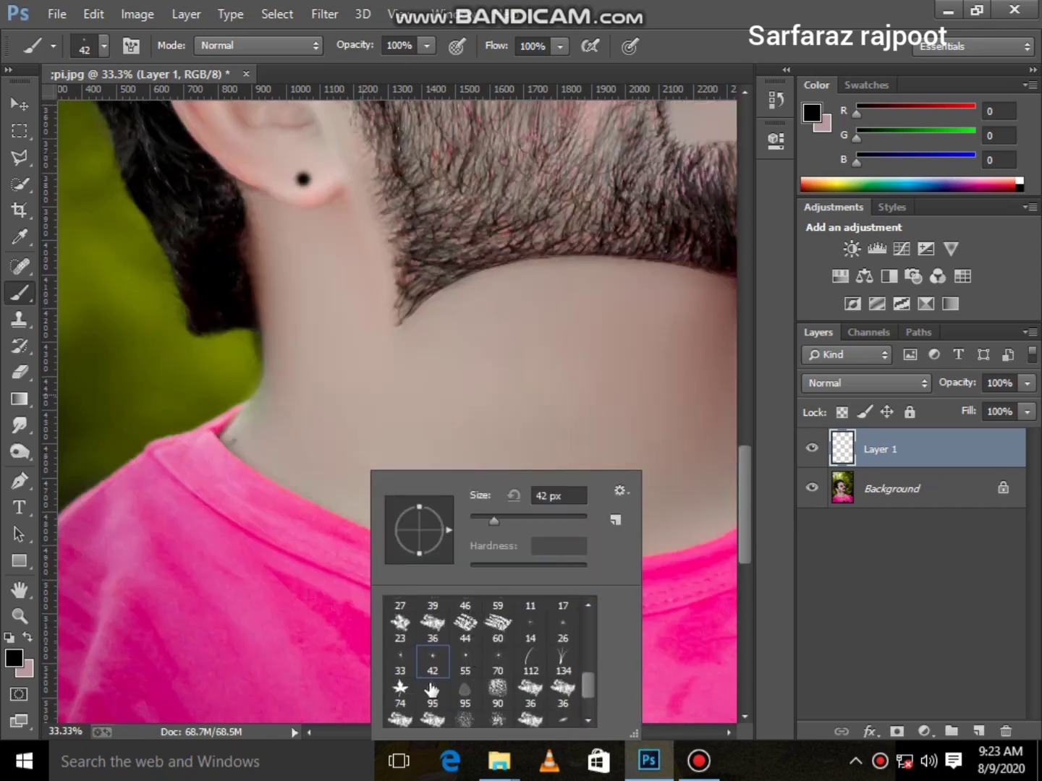
click(401, 657)
key(Return)
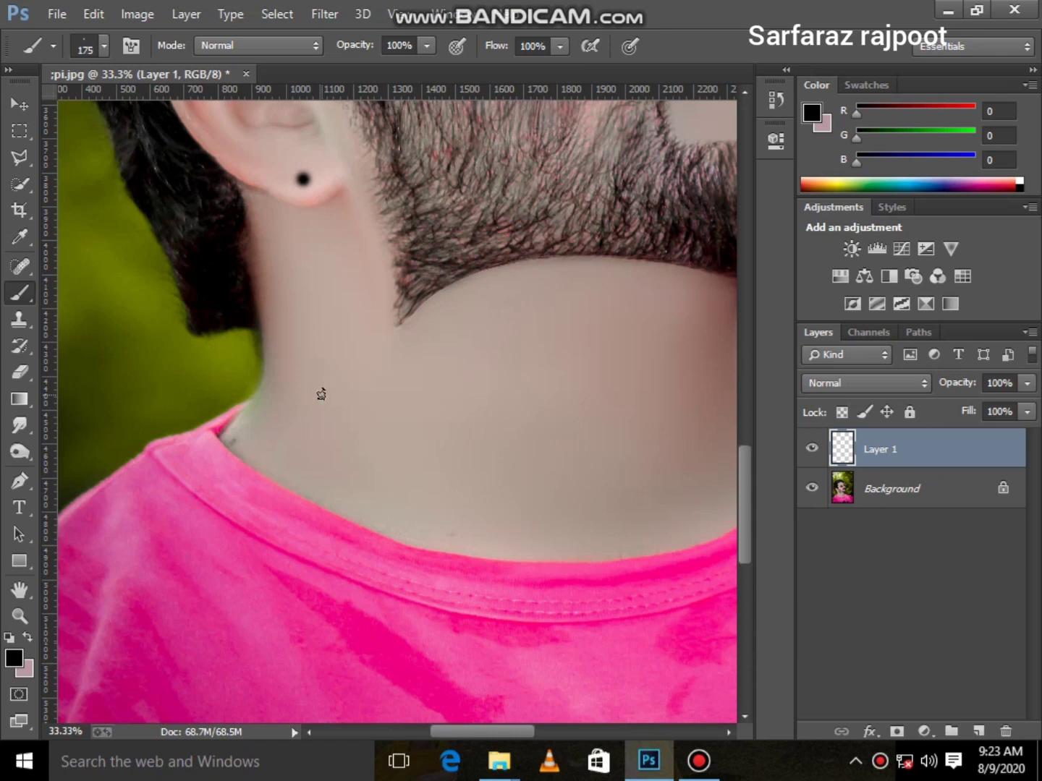
Enlarge the brush to 1800 px, dab dark texture on the neck, then undo both dabs
key(bracketright)
key(bracketright)
key(bracketright)
key(bracketright)
key(bracketright)
key(bracketright)
drag(348, 407, 471, 443)
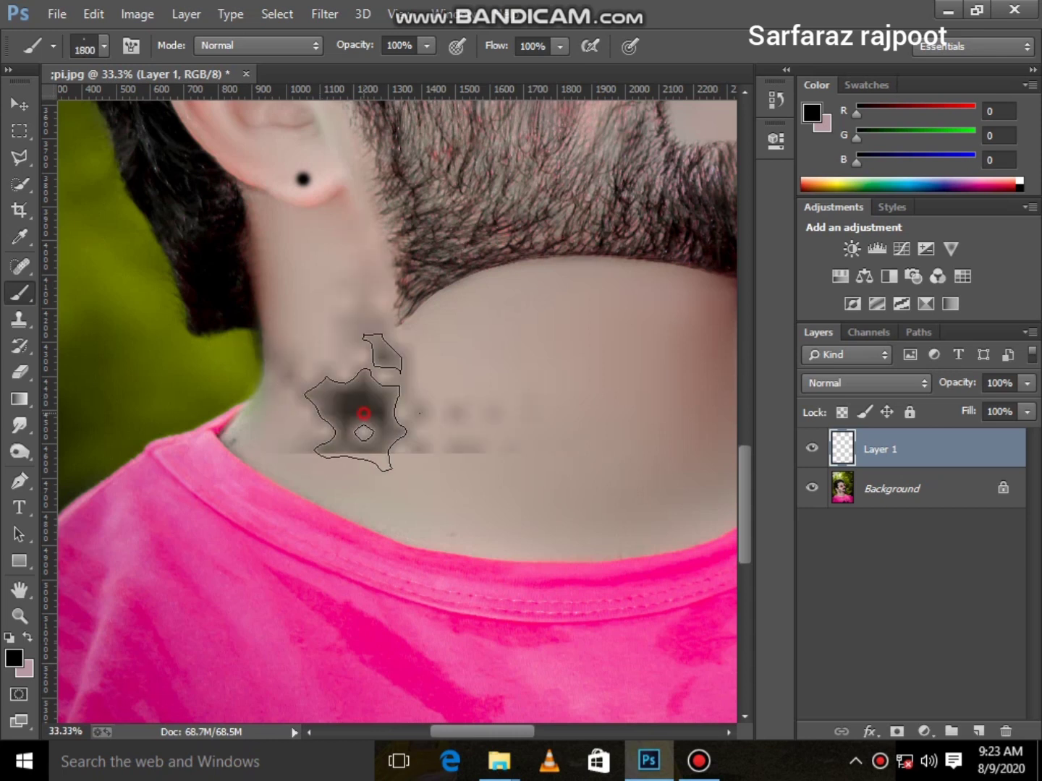
click(505, 413)
key(ctrl+alt+z)
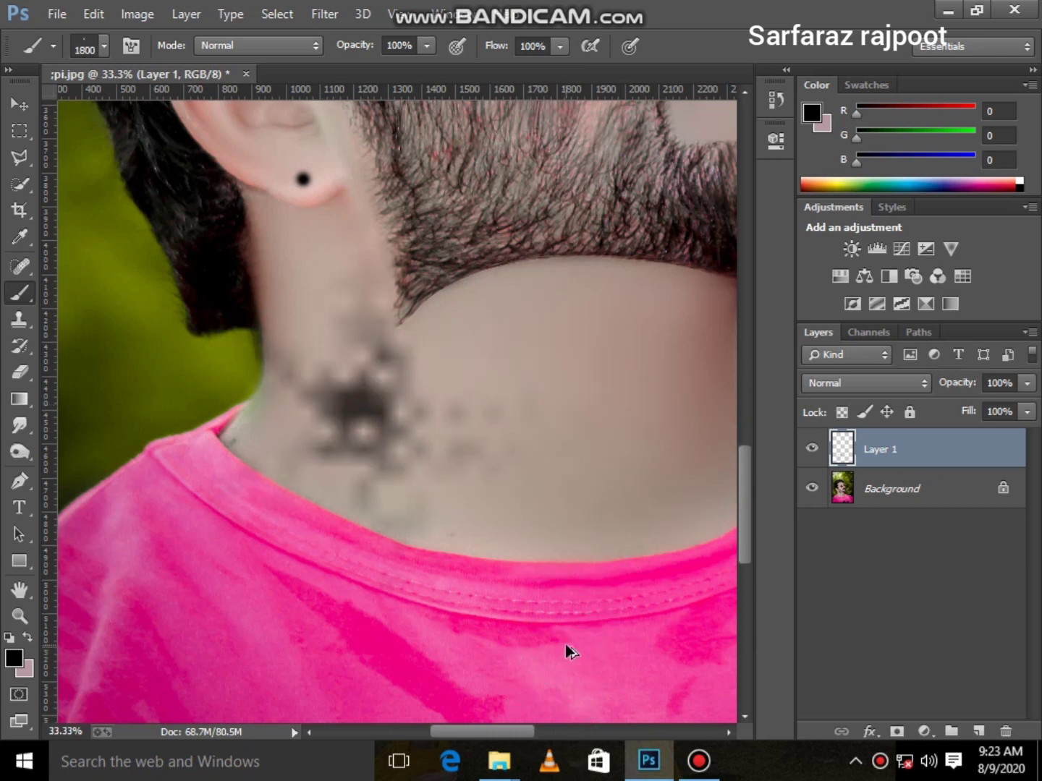
key(ctrl+alt+z)
Fit the photo in the window and apply Camera Raw with Shadows +27, Whites +13, Blacks +12
click(20, 615)
right_click(303, 442)
click(395, 458)
click(56, 14)
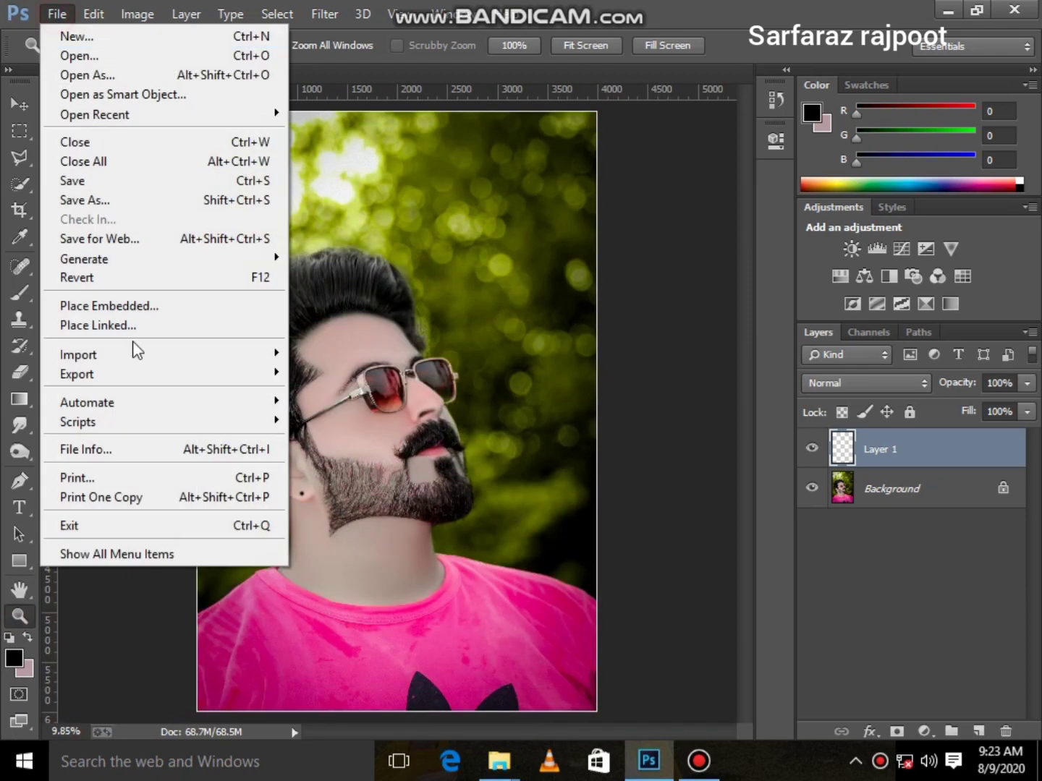
click(401, 133)
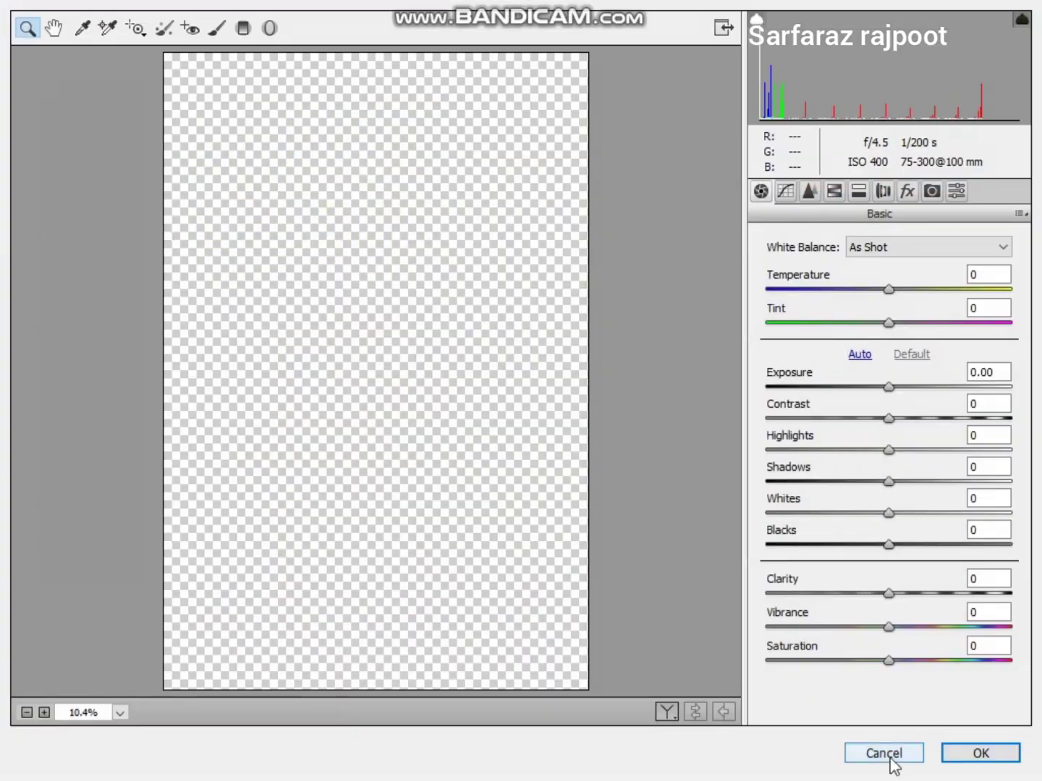
click(883, 754)
click(325, 13)
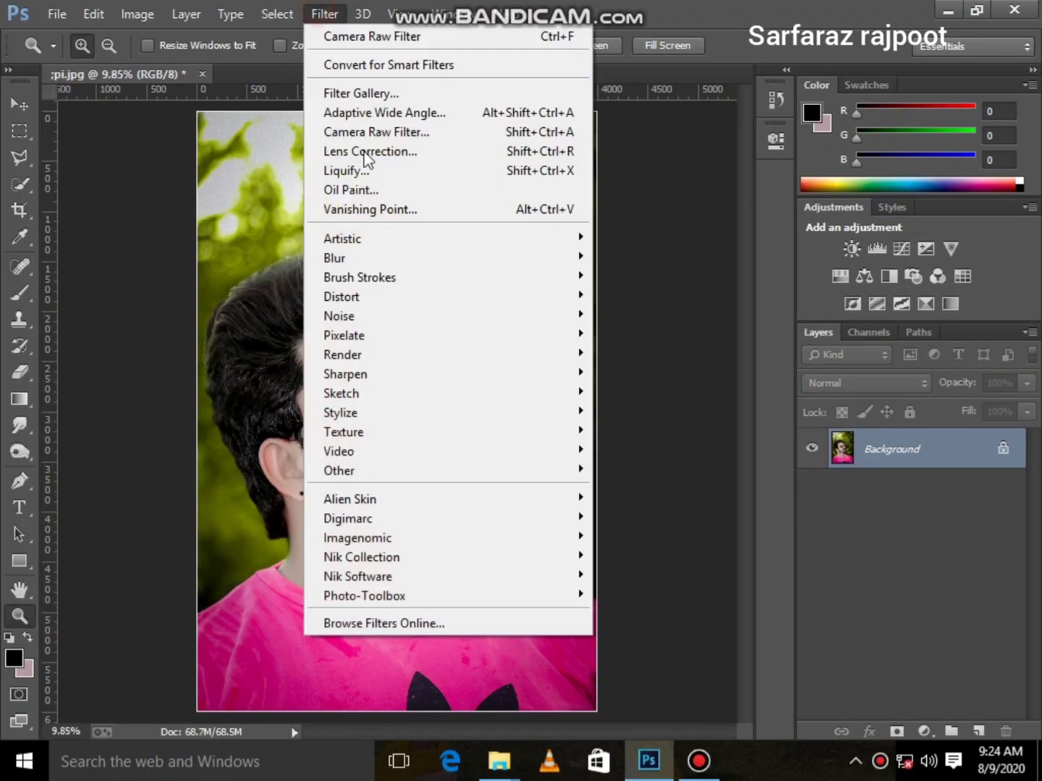
click(349, 167)
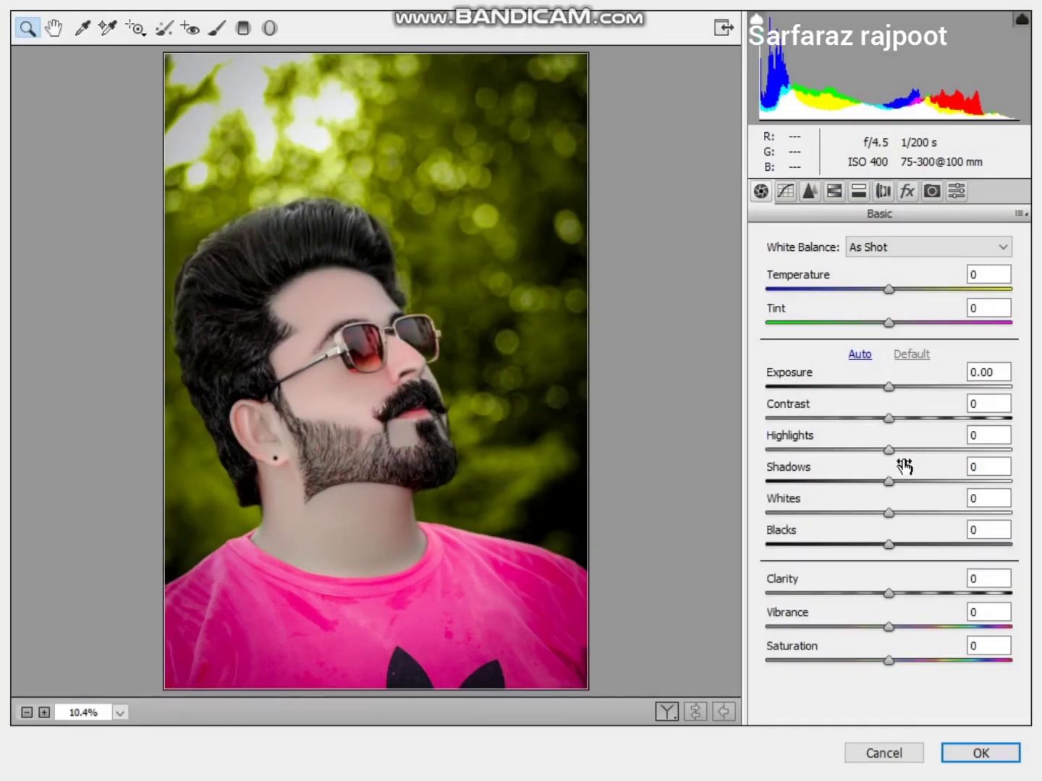
mouse_move(912, 482)
mouse_down()
mouse_move(921, 482)
mouse_move(903, 514)
mouse_up()
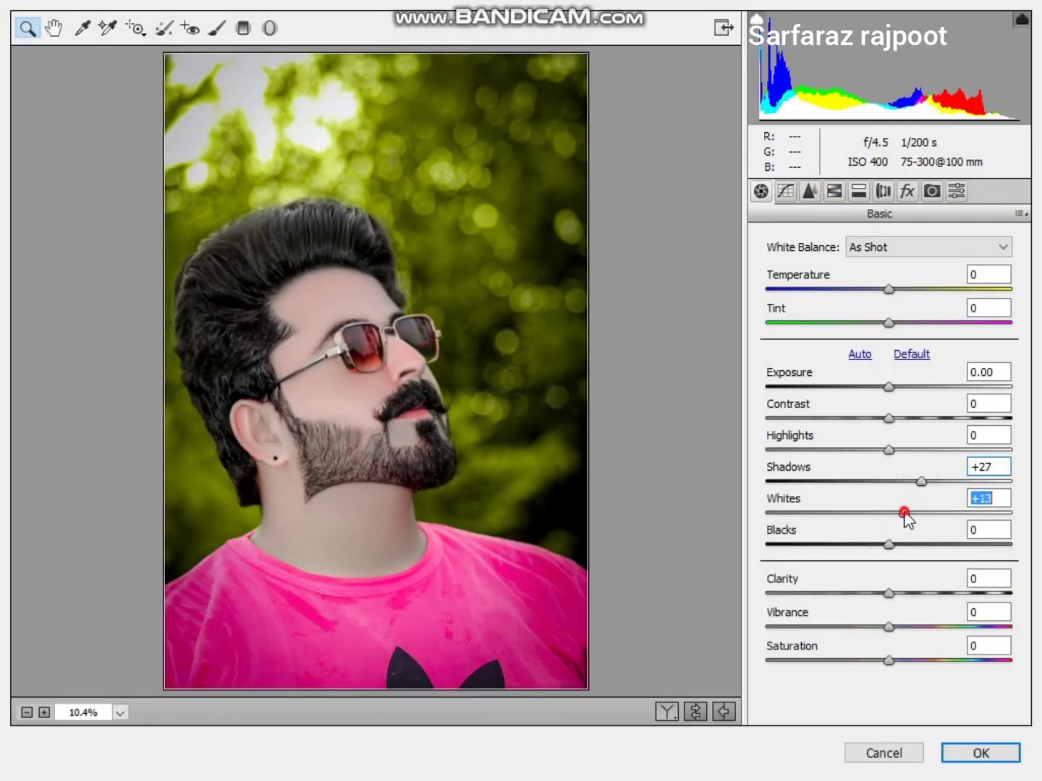
key(Tab)
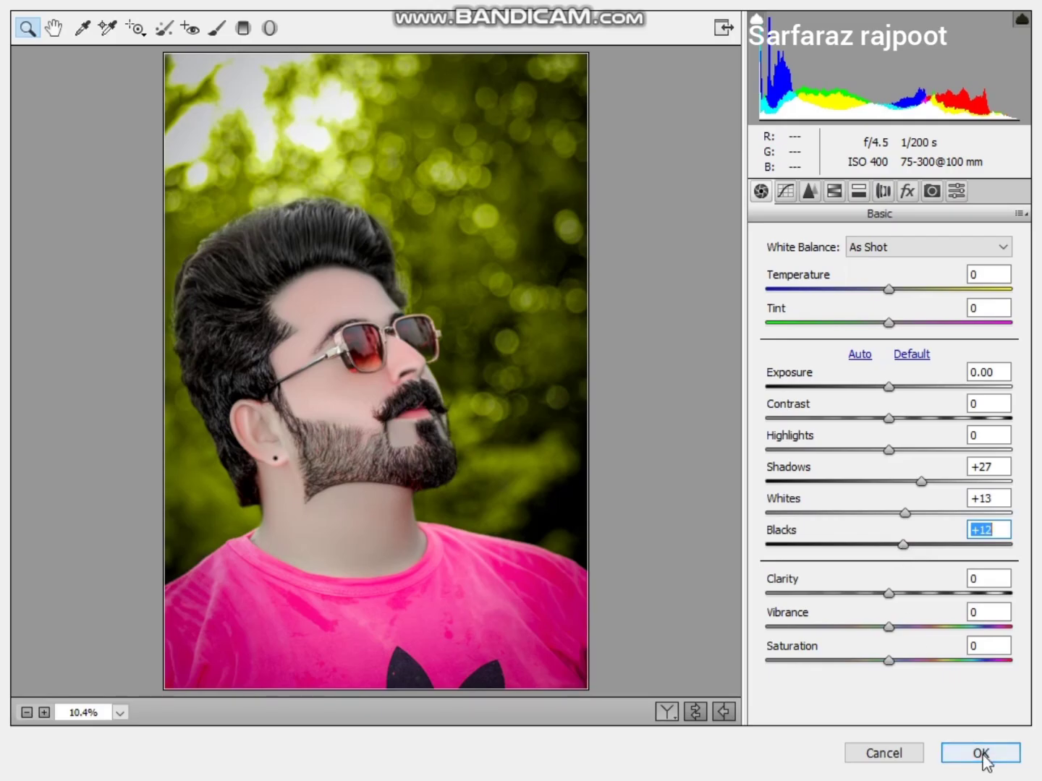
click(985, 756)
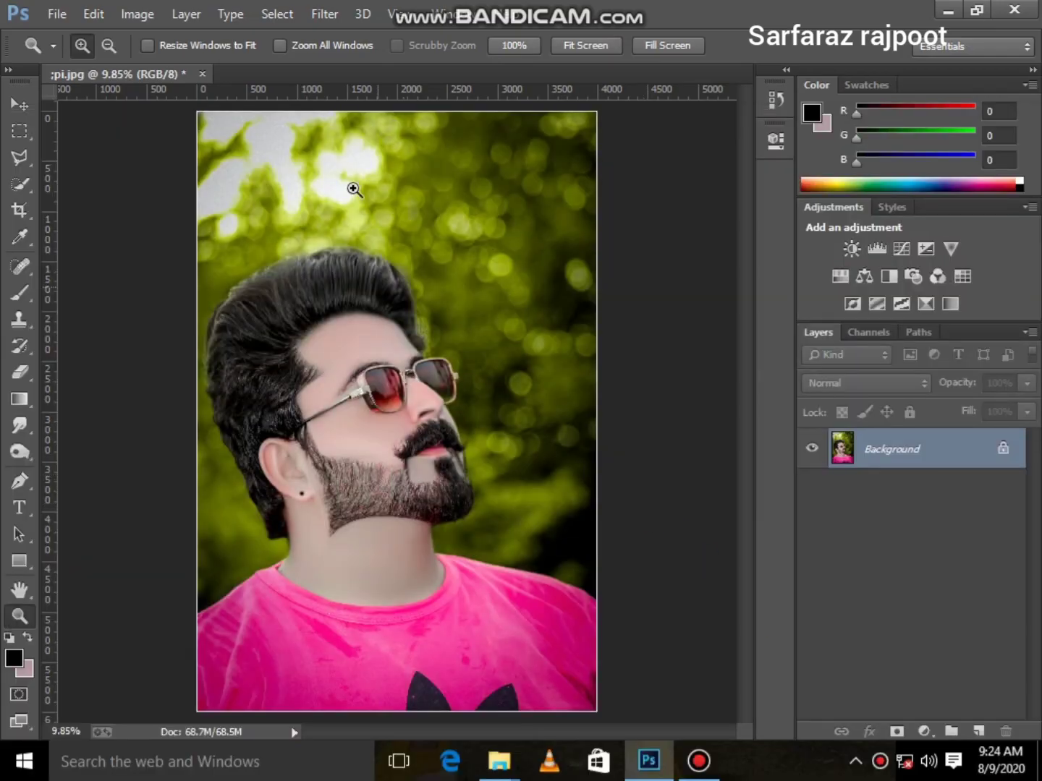
Apply a second Camera Raw Filter pass with the Shadows lowered
click(324, 14)
click(433, 109)
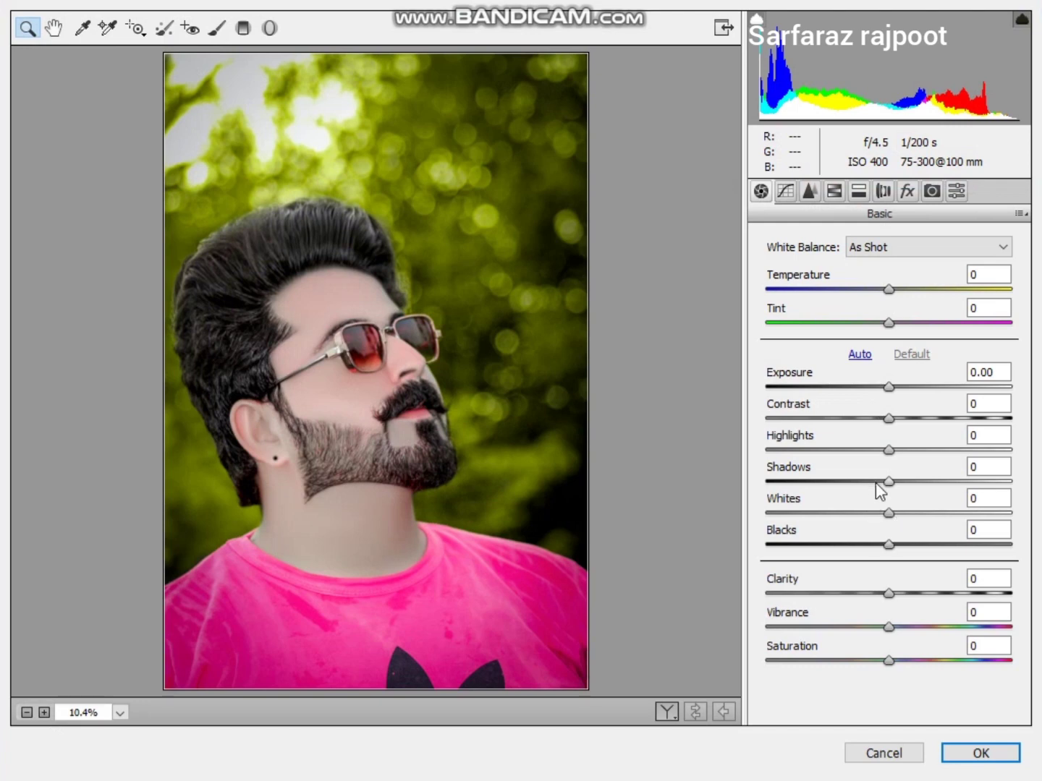
click(878, 492)
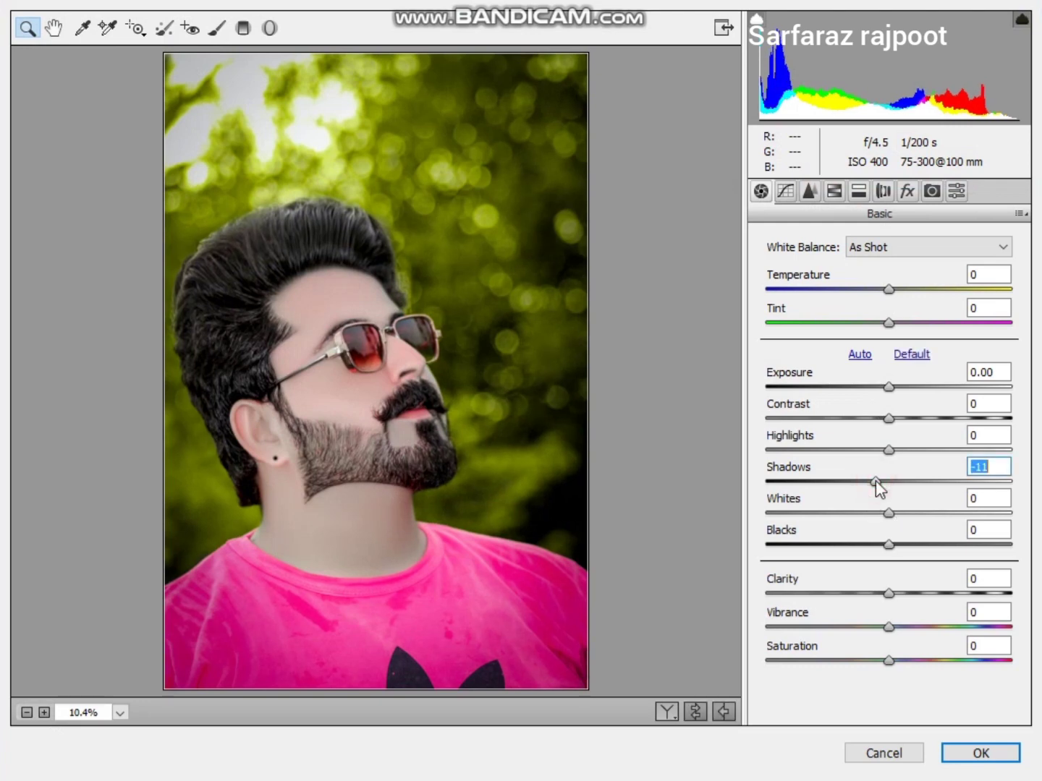
click(981, 753)
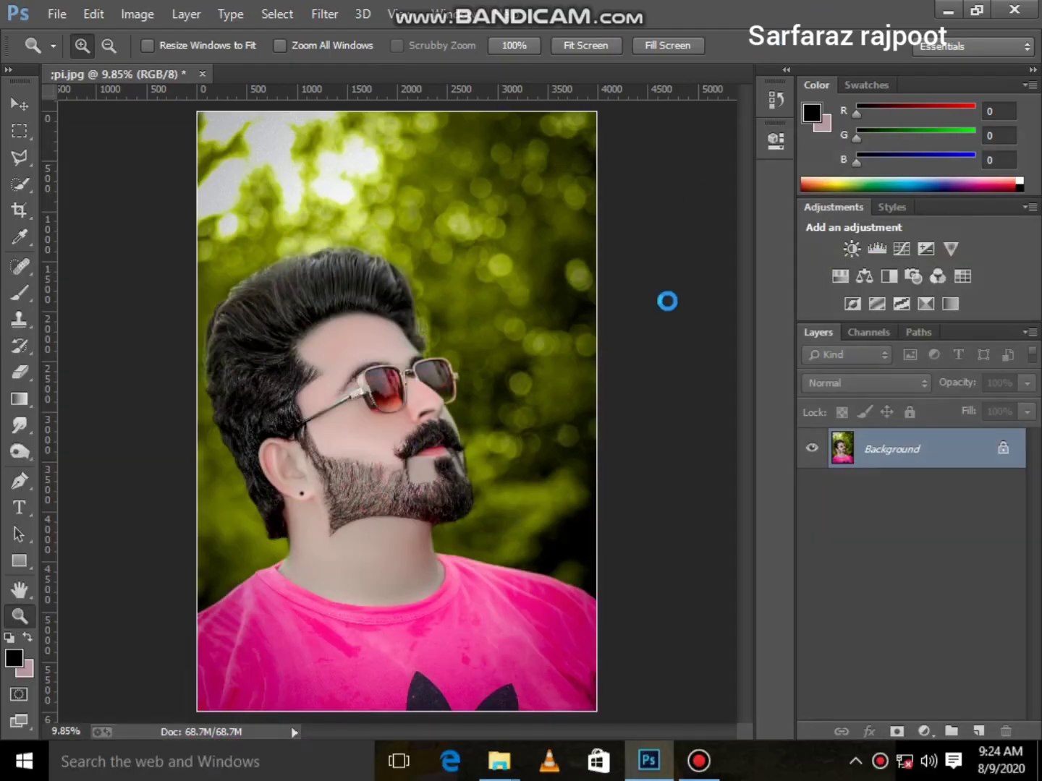
click(57, 14)
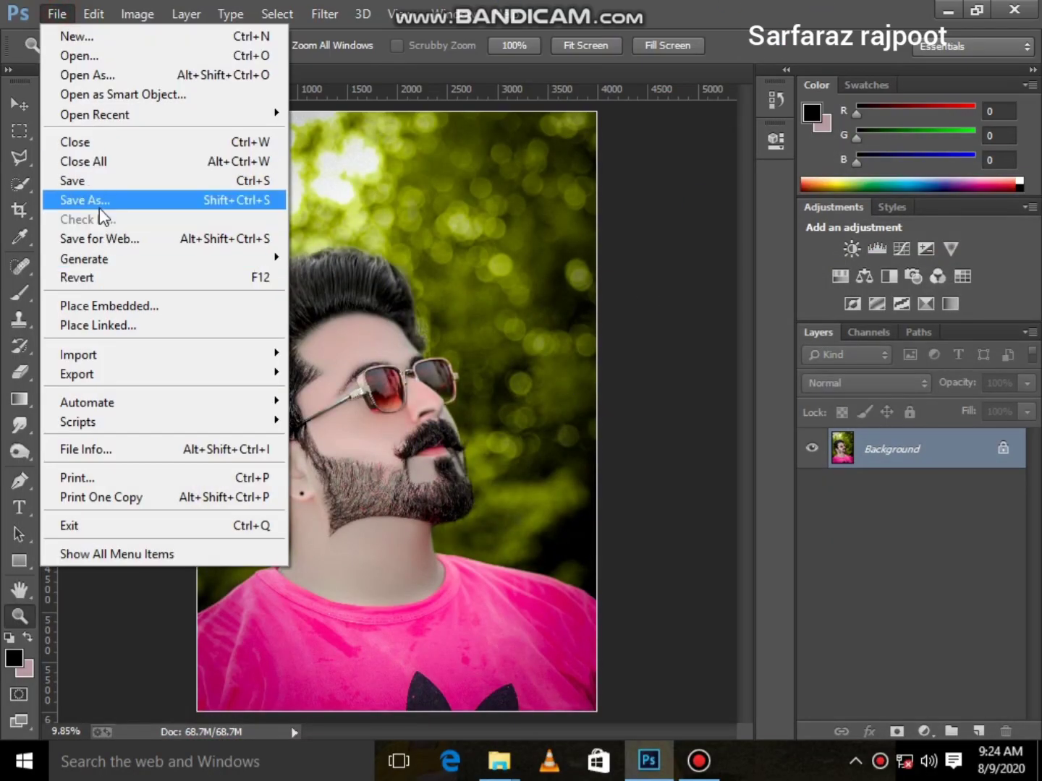
click(101, 324)
click(90, 405)
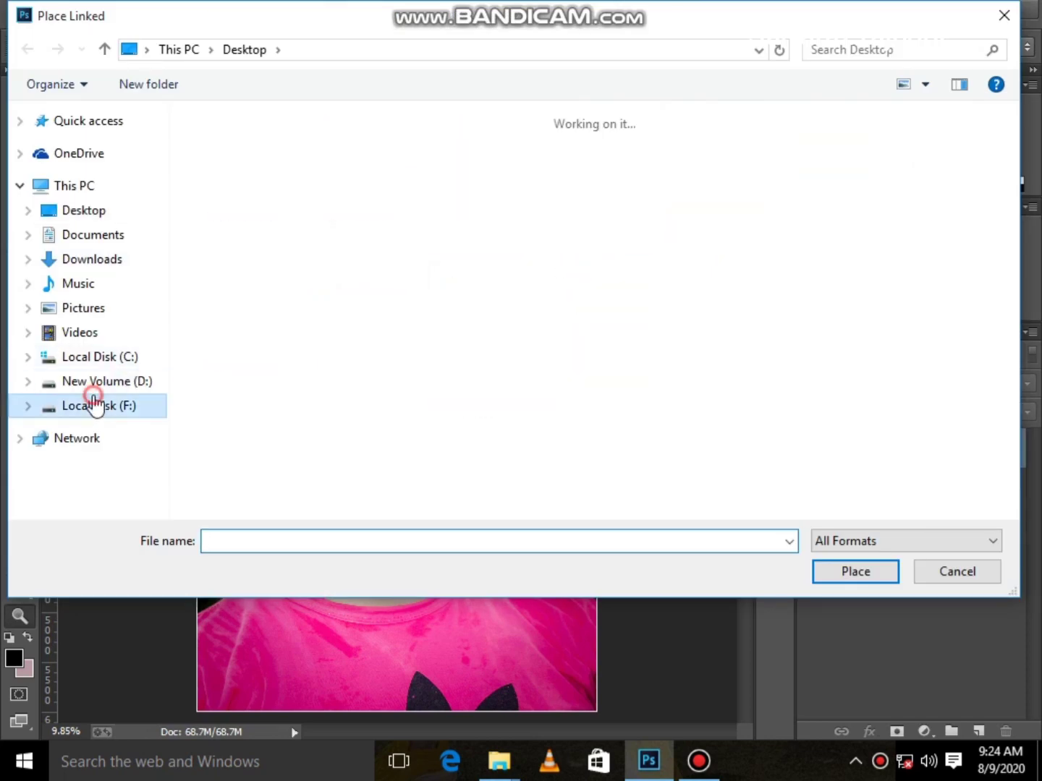
key(Return)
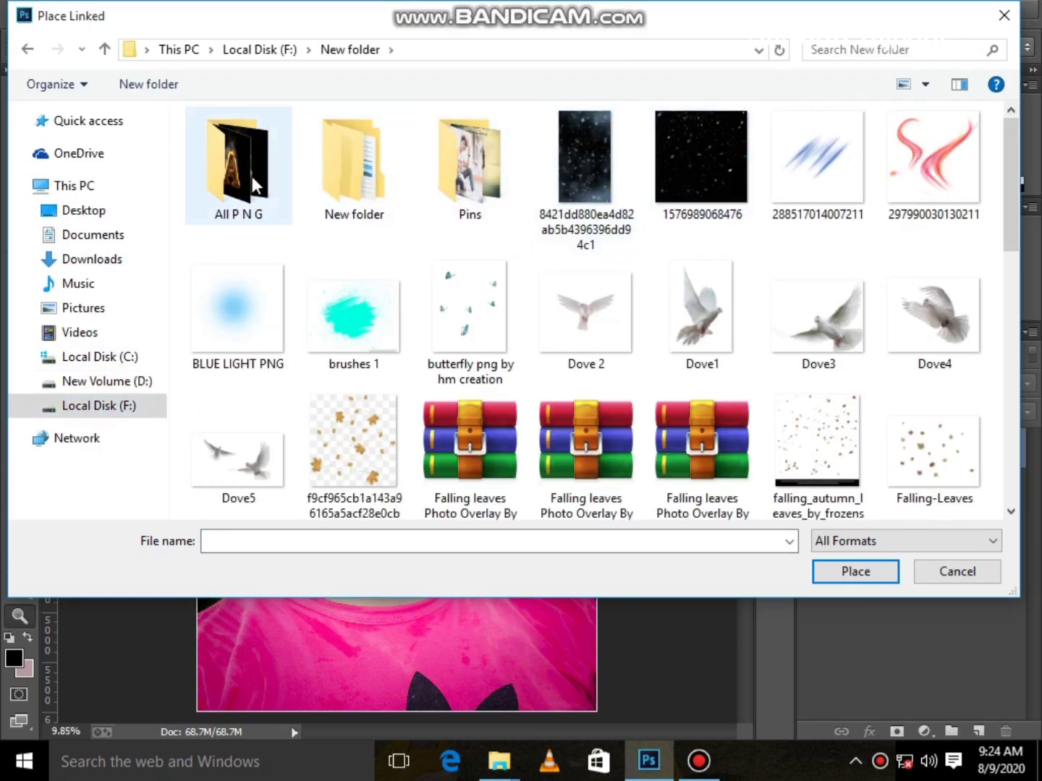
double_click(269, 197)
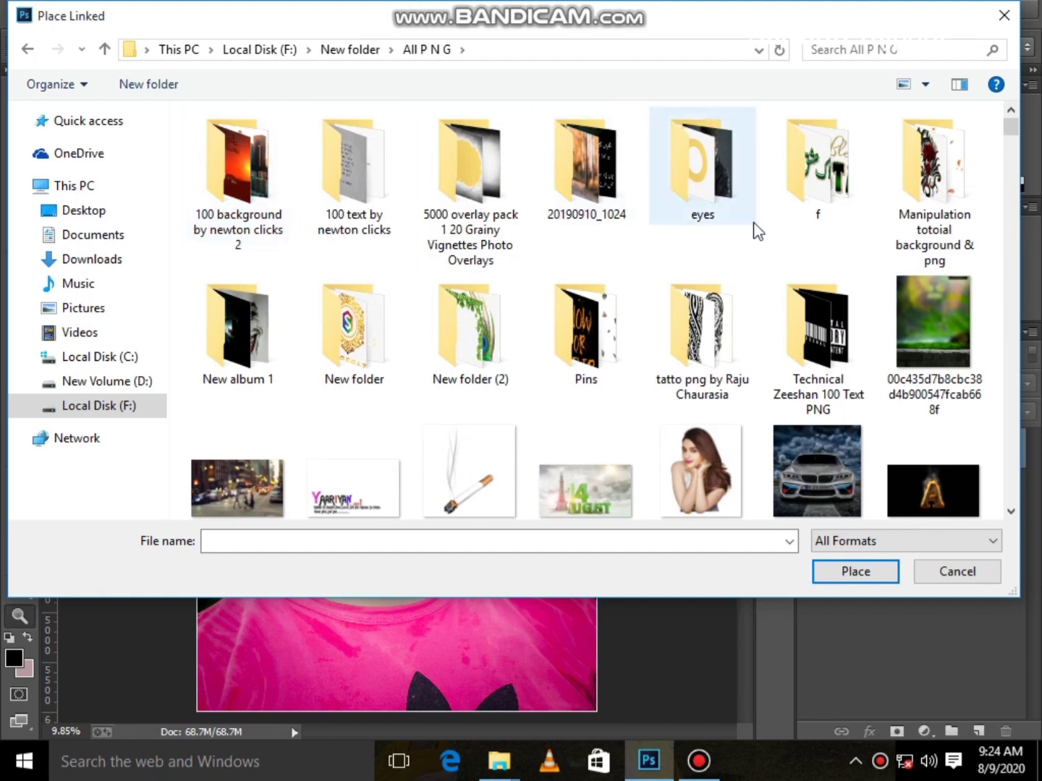
double_click(699, 341)
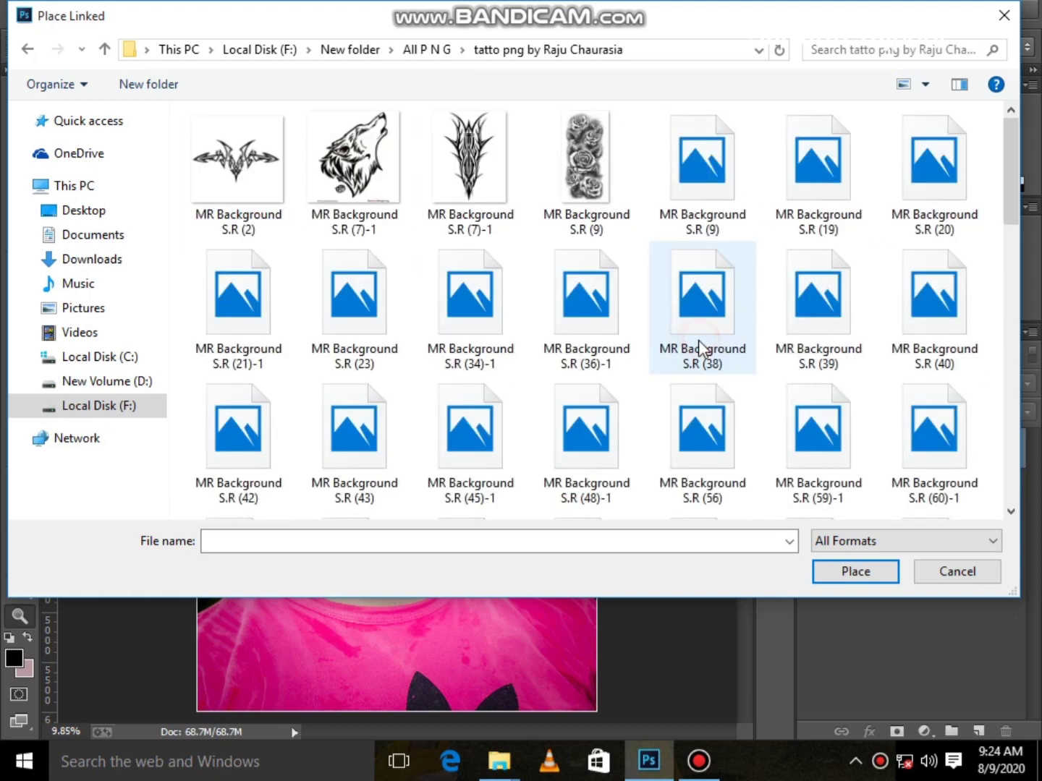
scroll(698, 340, down, 5)
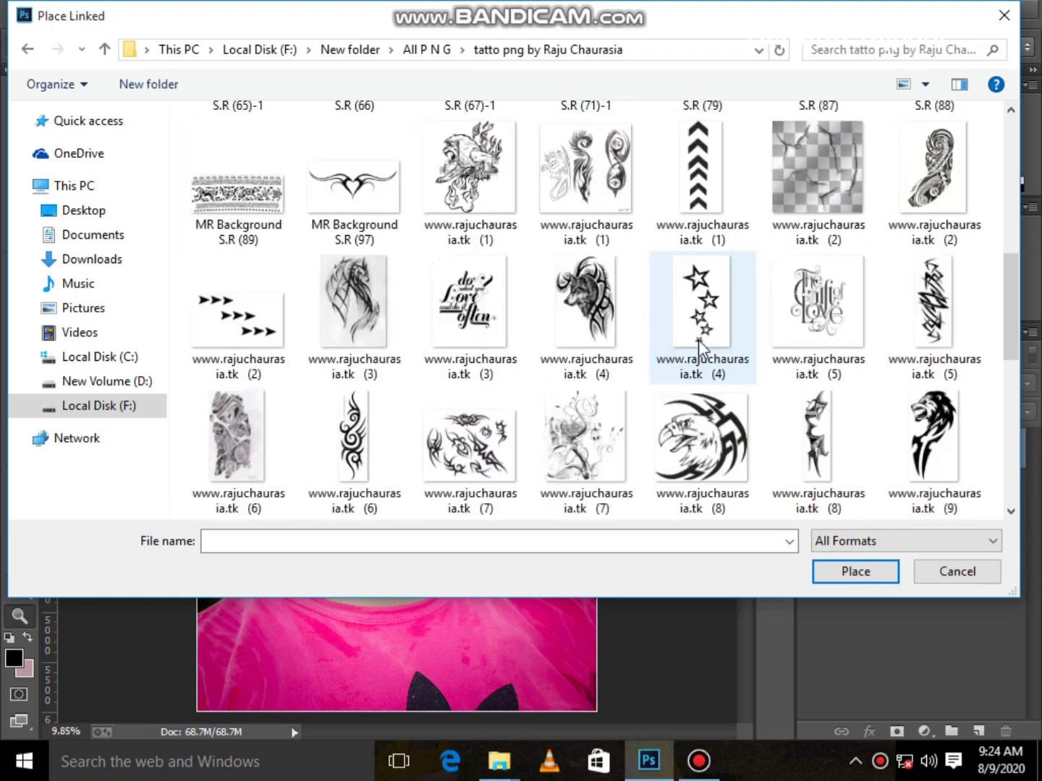
scroll(699, 340, down, 3)
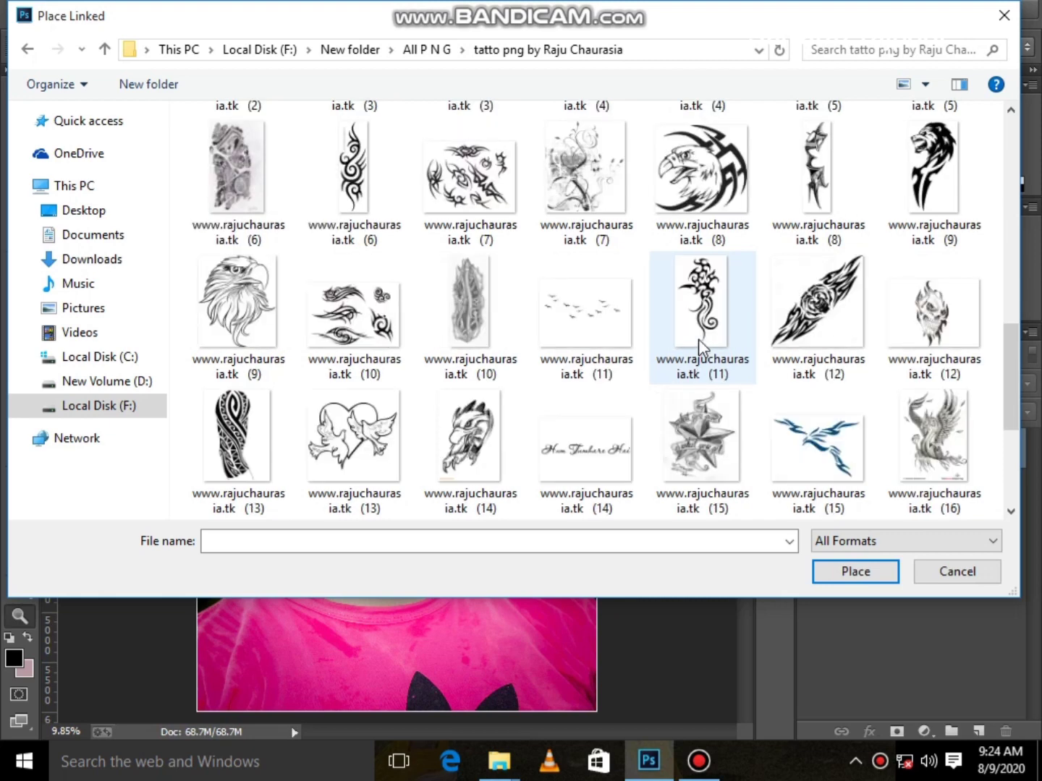
scroll(666, 341, down, 3)
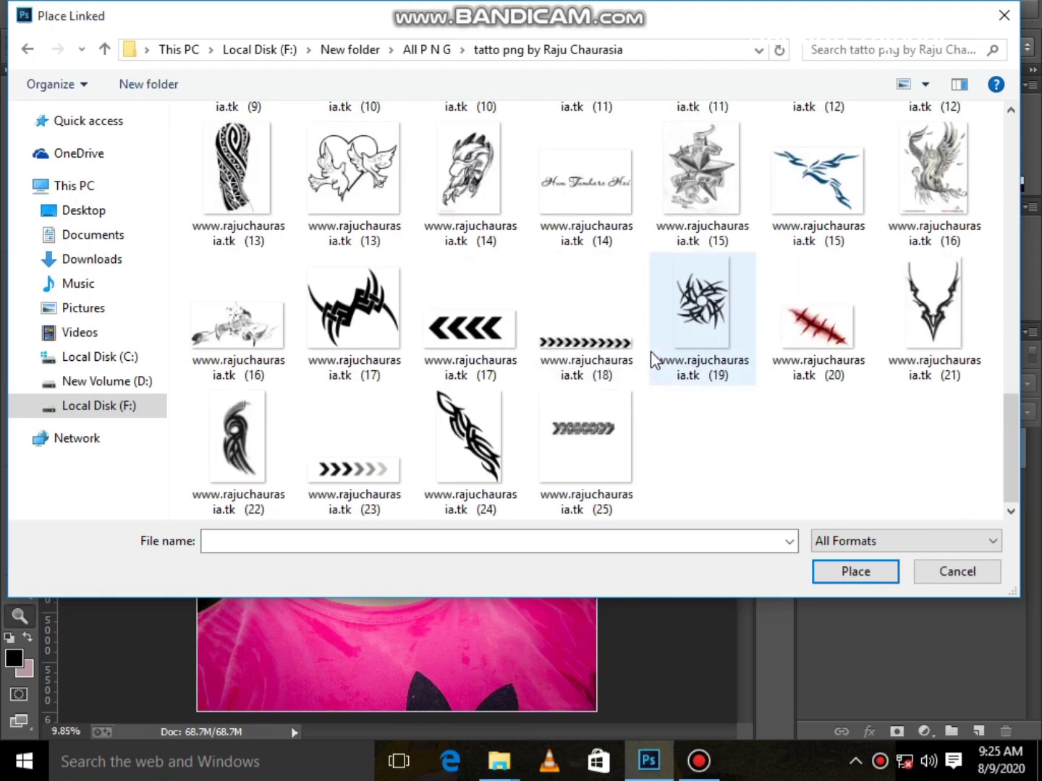
click(609, 341)
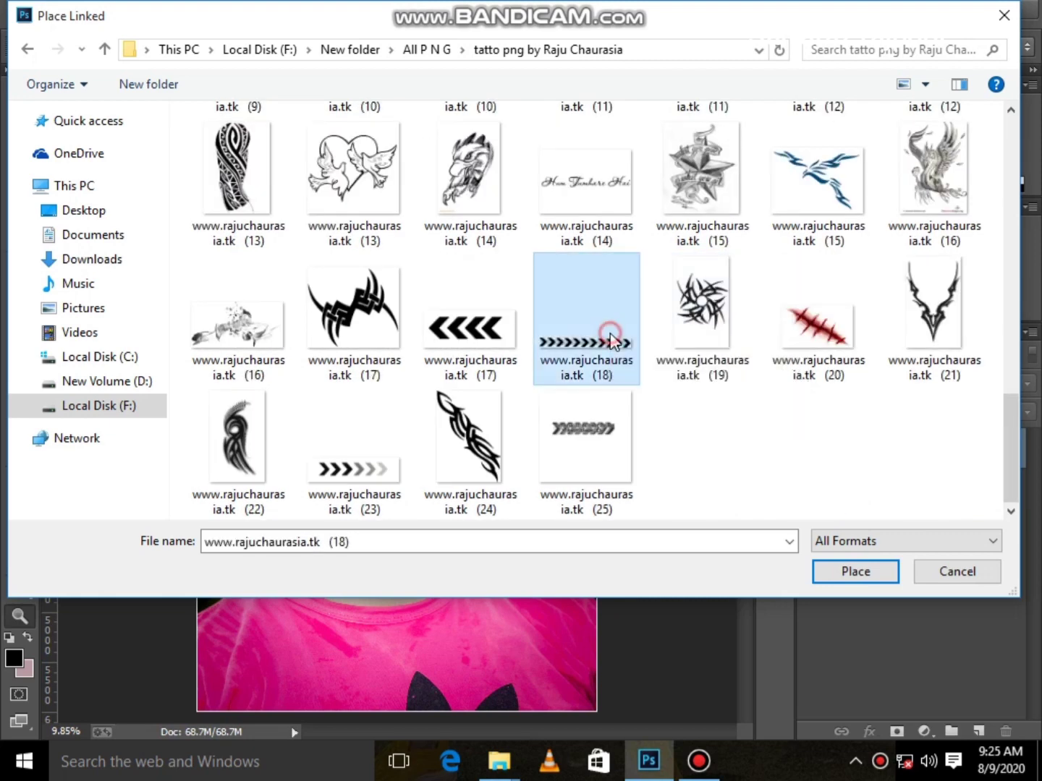
click(857, 573)
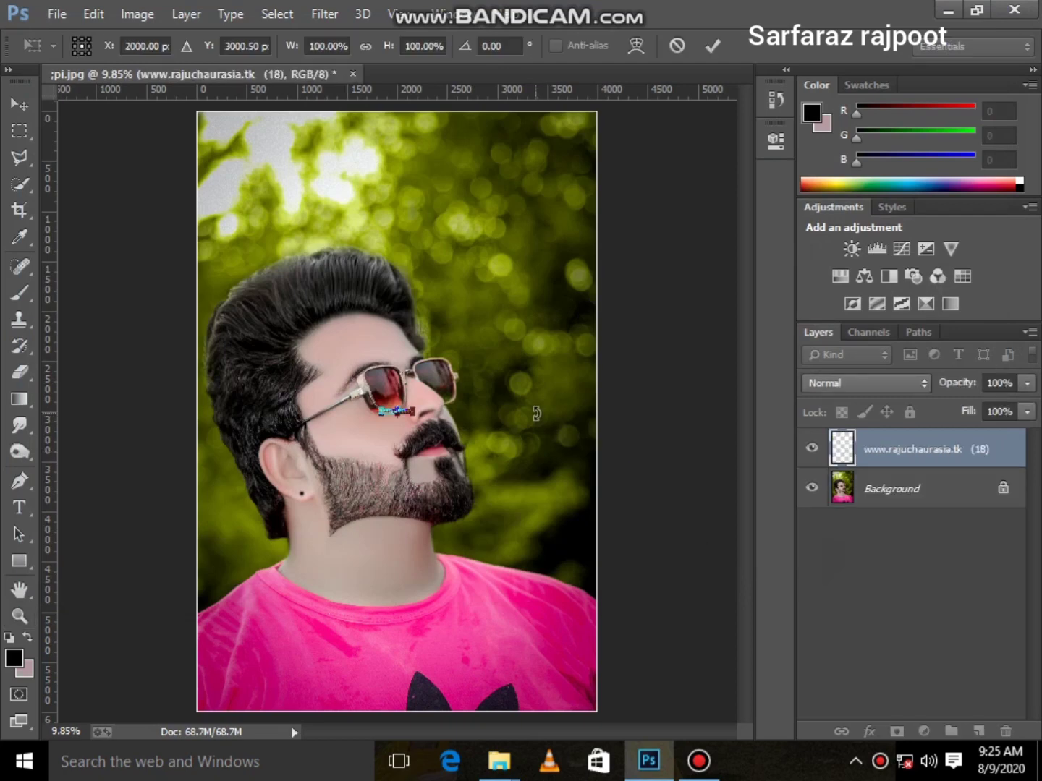
Commit the placed tattoo, zoom in, and move the arrow up above the eyebrow
click(714, 45)
key(z)
click(382, 425)
click(382, 425)
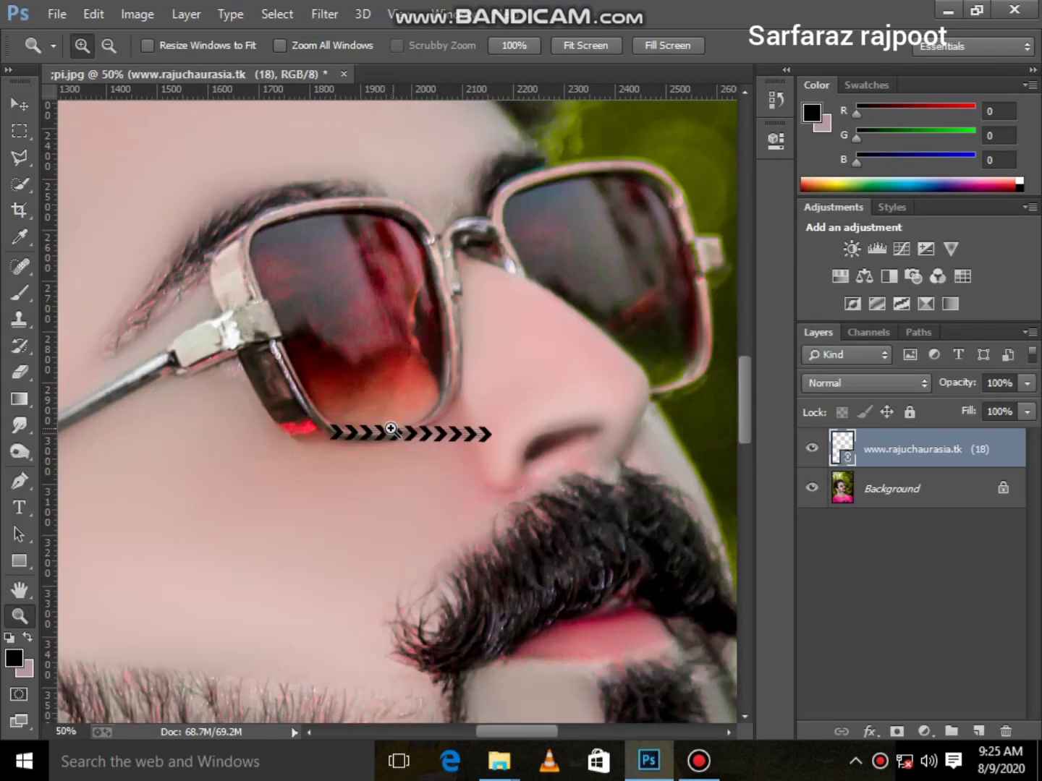
click(20, 157)
click(22, 106)
drag(421, 497, 230, 212)
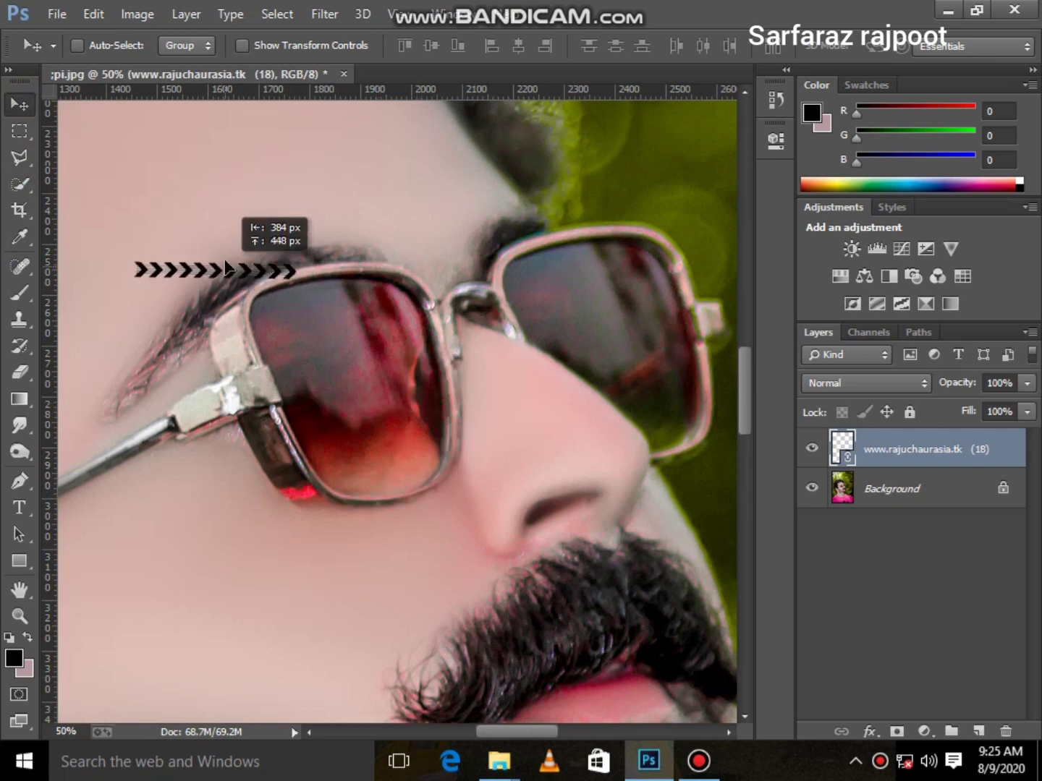
Free-transform the arrow, rotating it to about -24° along the eyebrow, and toggle Warp
key(ctrl+t)
drag(355, 155, 328, 108)
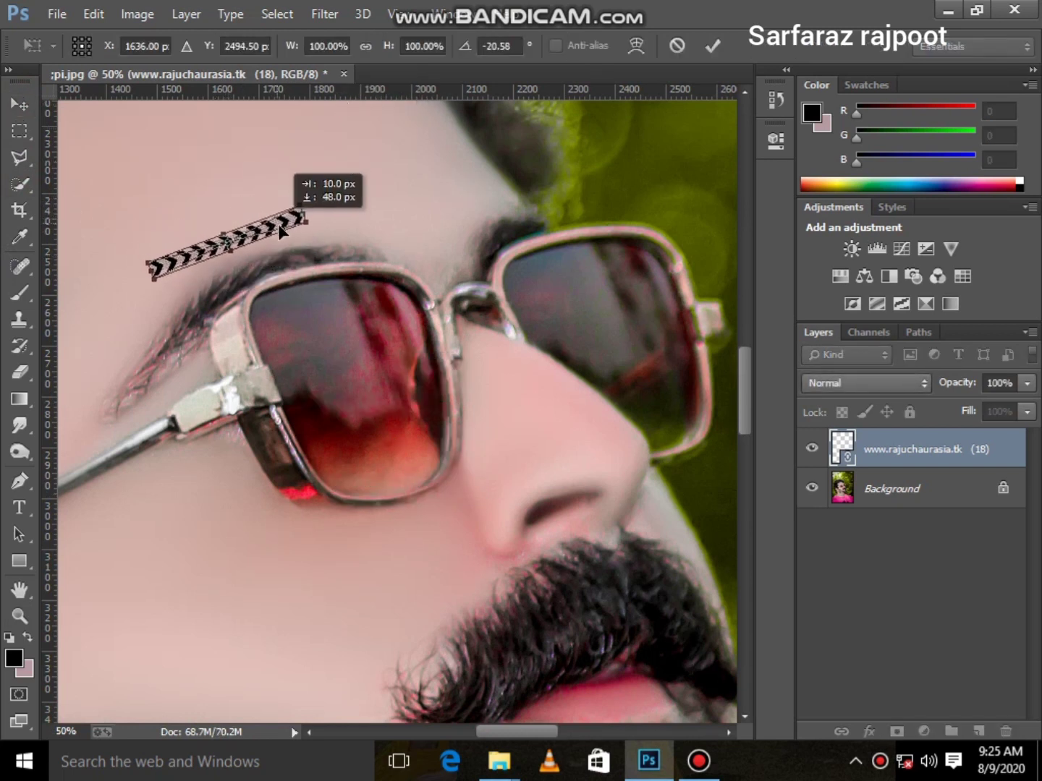
mouse_move(272, 207)
mouse_down()
mouse_move(278, 227)
mouse_move(450, 112)
mouse_up()
click(635, 46)
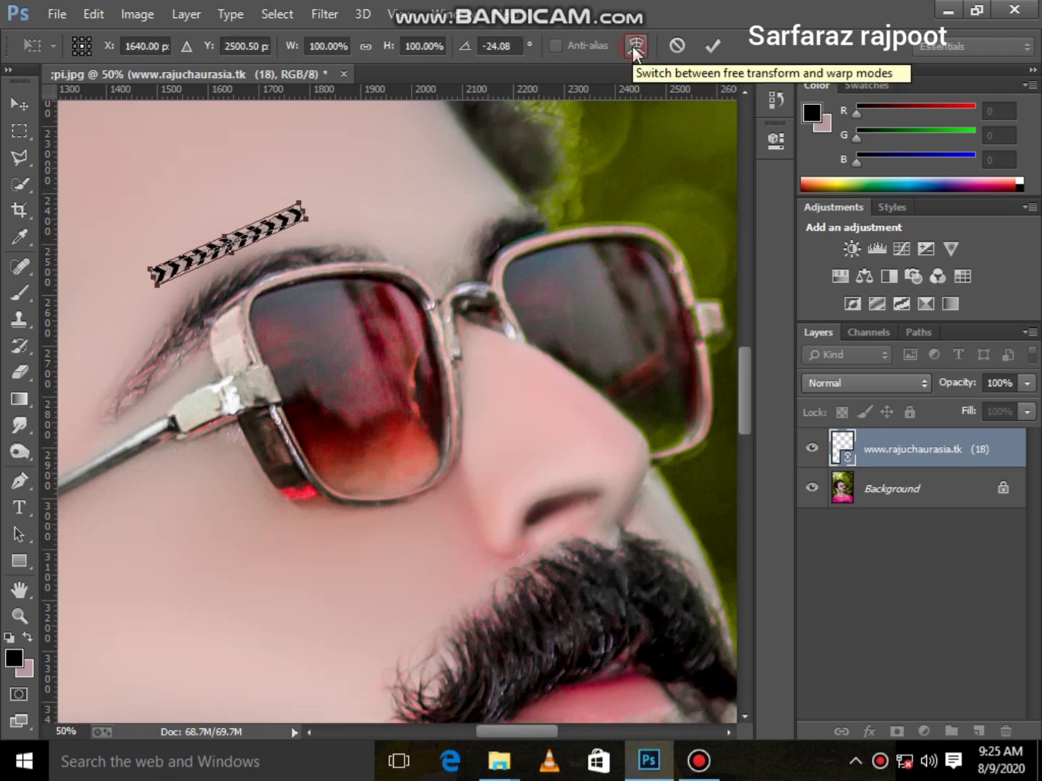